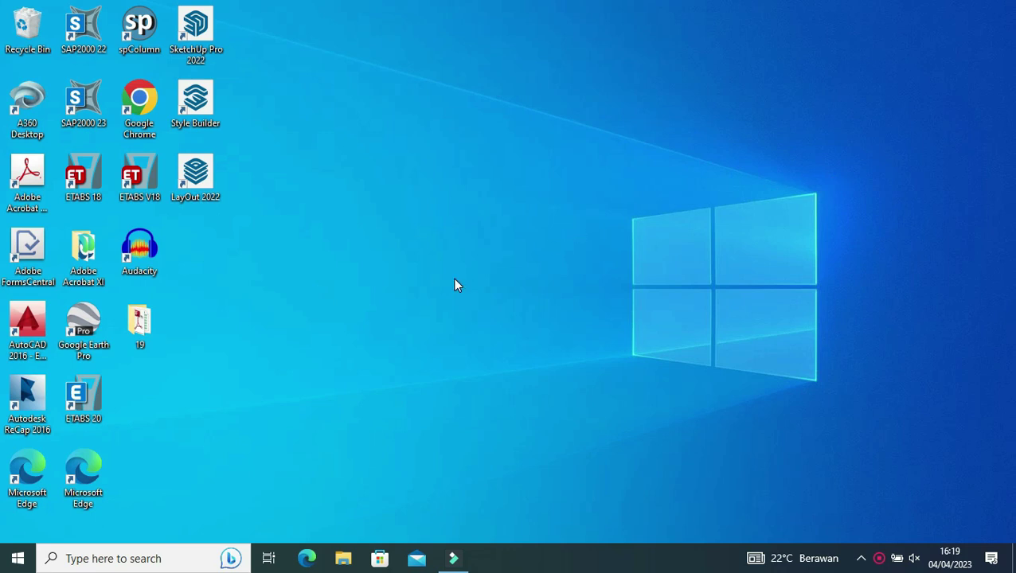
Open the 19 folder and launch the workbook 19. Daya Dukung Tiang.xlsx.
double_click(139, 320)
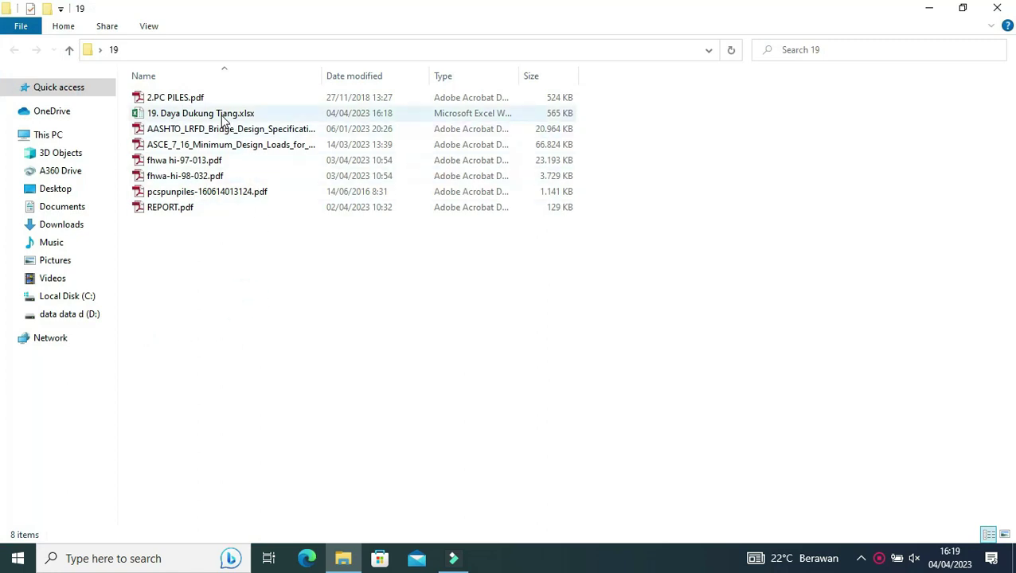
double_click(226, 113)
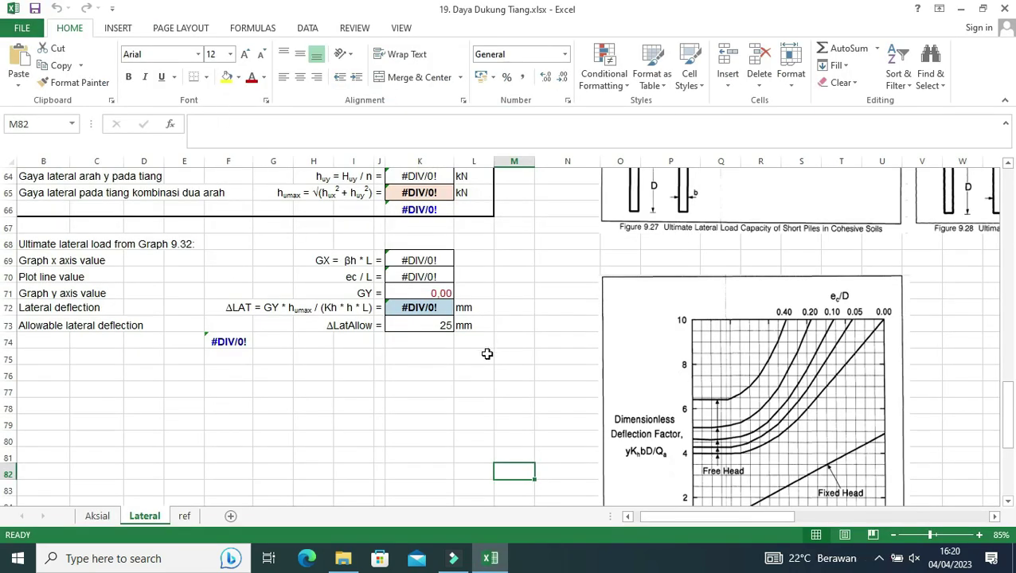
Switch to the Aksial sheet and scroll to its top.
click(97, 516)
scroll(325, 421, up, 1)
scroll(326, 421, up, 5)
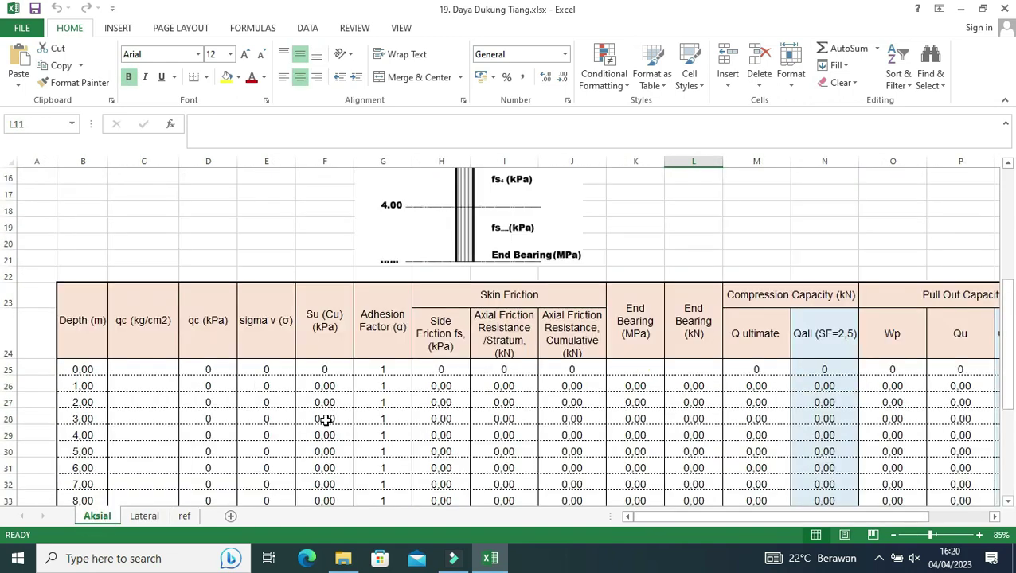
scroll(325, 421, up, 4)
scroll(325, 420, up, 2)
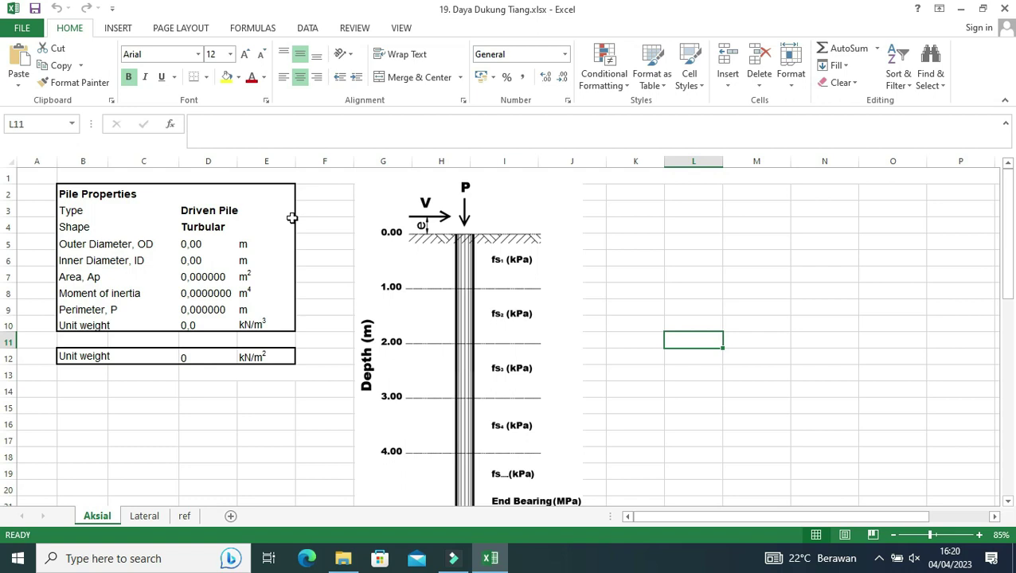
scroll(380, 332, down, 2)
scroll(380, 332, up, 2)
Review the Driven Pile type and the Outer and Inner Diameter rows of the pile properties.
click(187, 210)
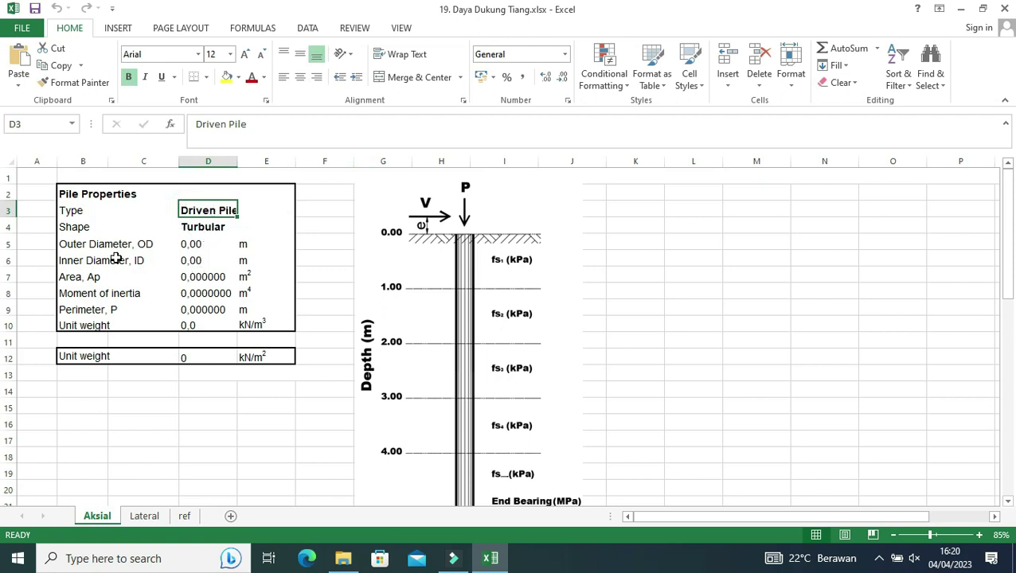
click(66, 241)
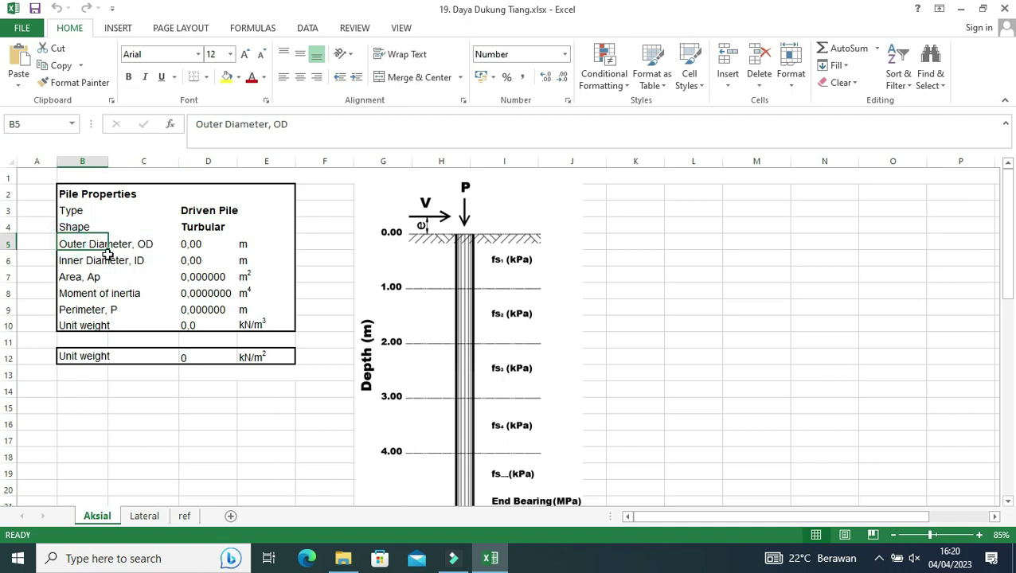
click(64, 256)
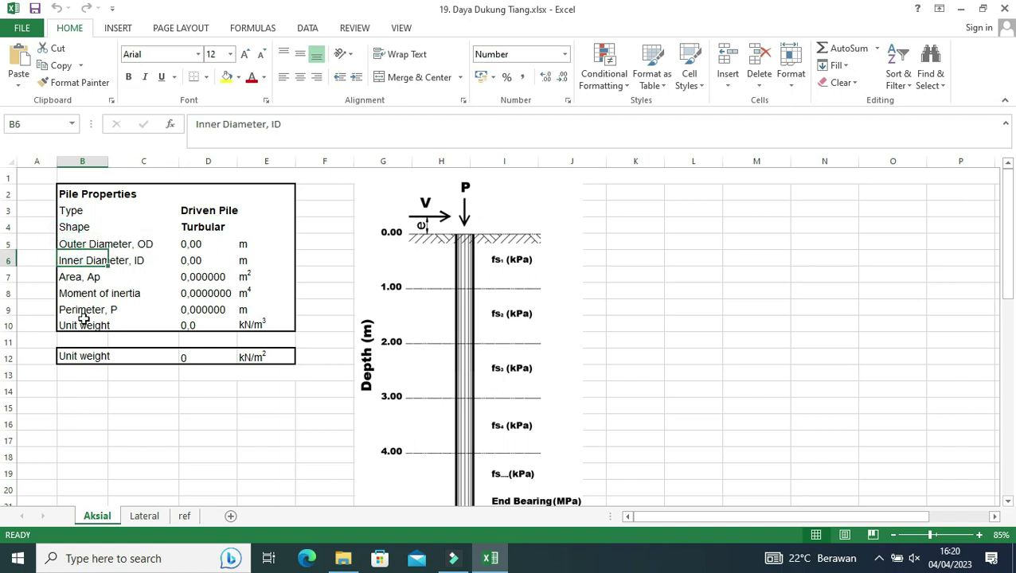
scroll(488, 284, down, 1)
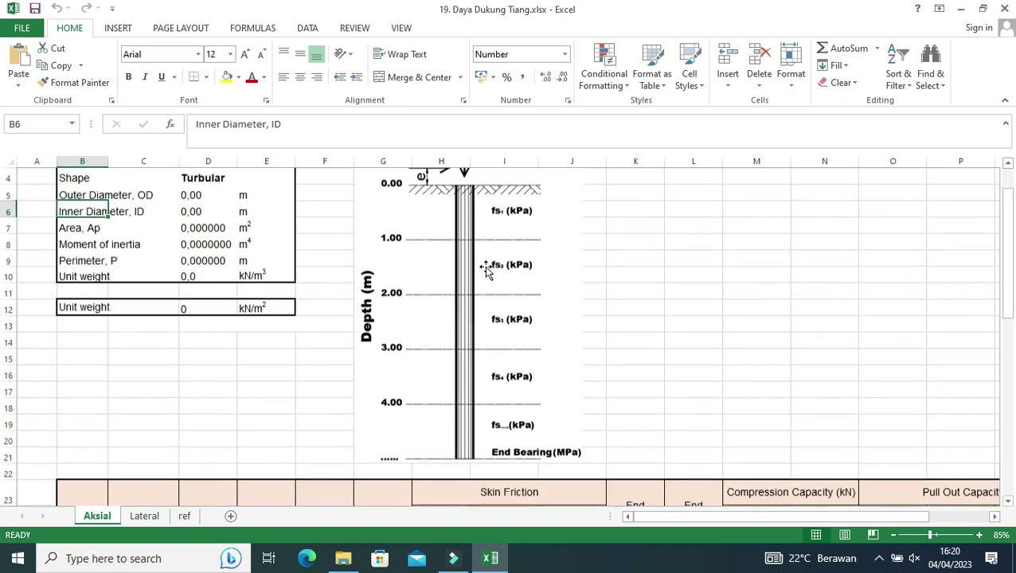
scroll(488, 303, up, 1)
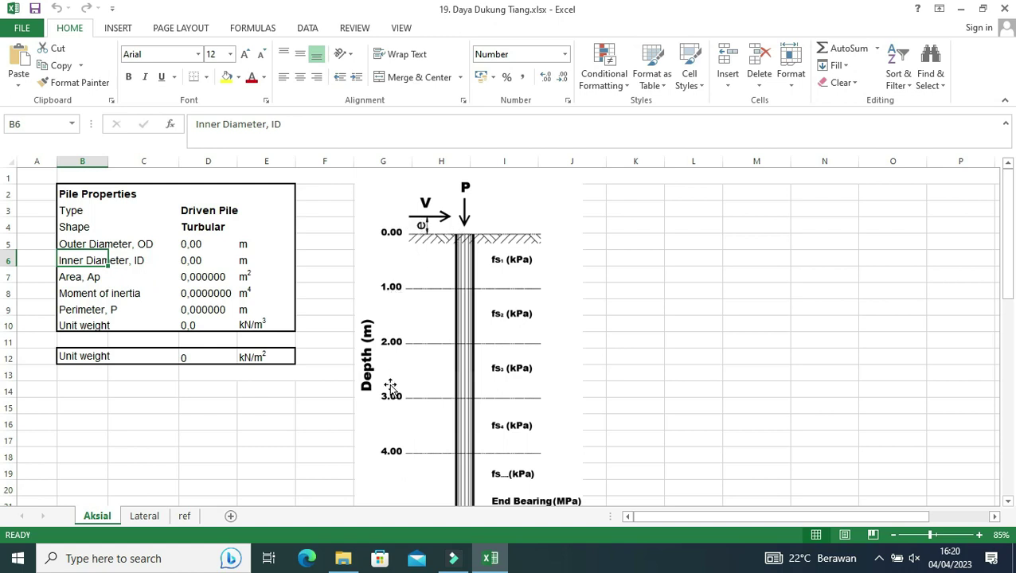
Scroll down to the pile depth diagram and the zero-filled axial capacity table.
scroll(388, 386, down, 1)
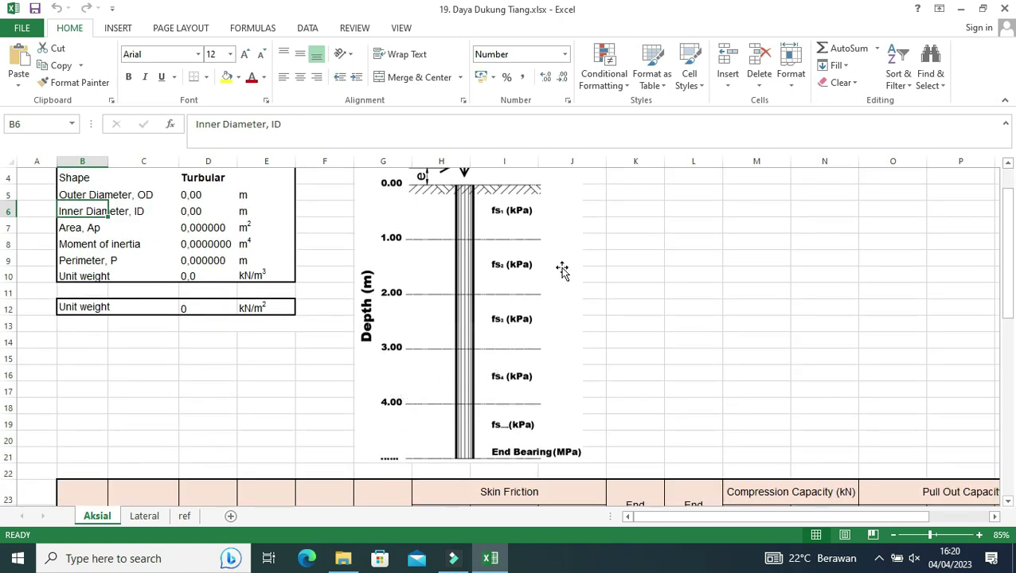
scroll(519, 265, down, 1)
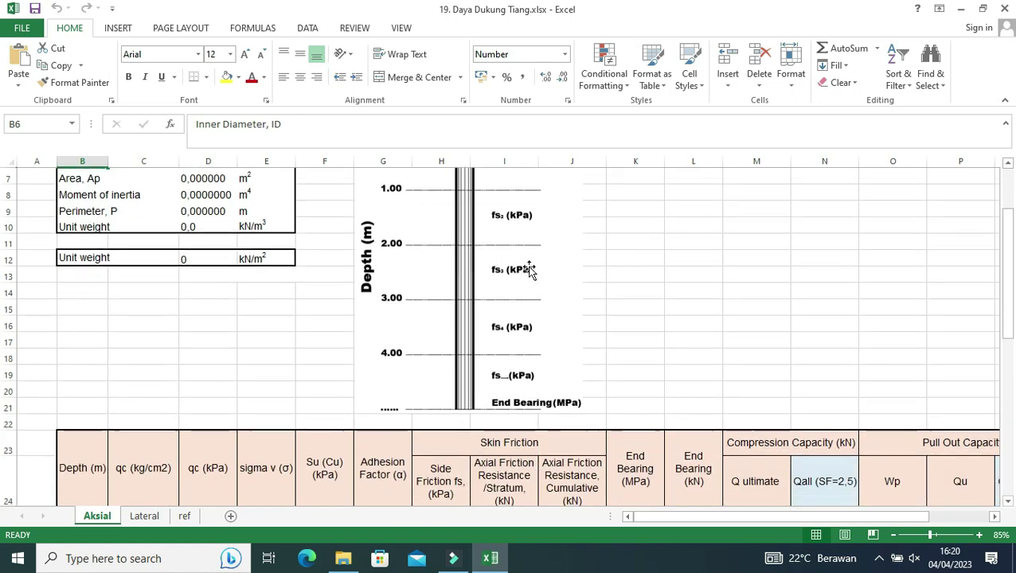
scroll(518, 251, down, 1)
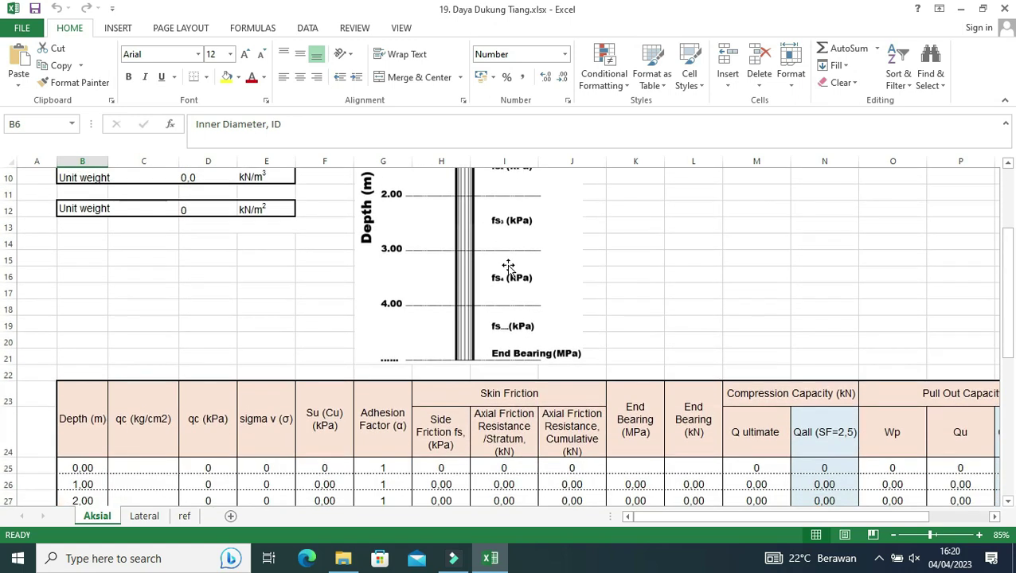
scroll(519, 267, down, 1)
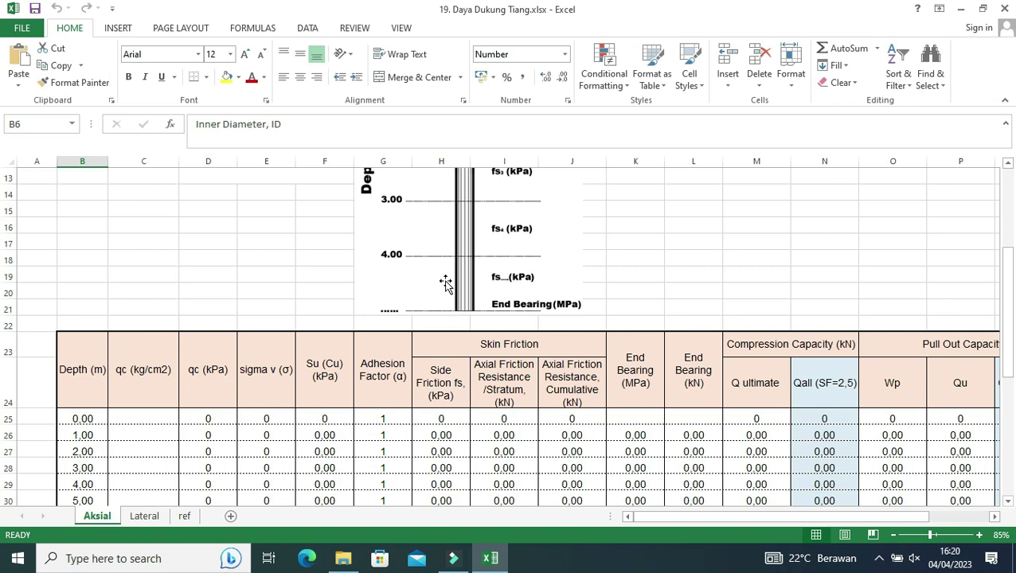
scroll(446, 282, down, 2)
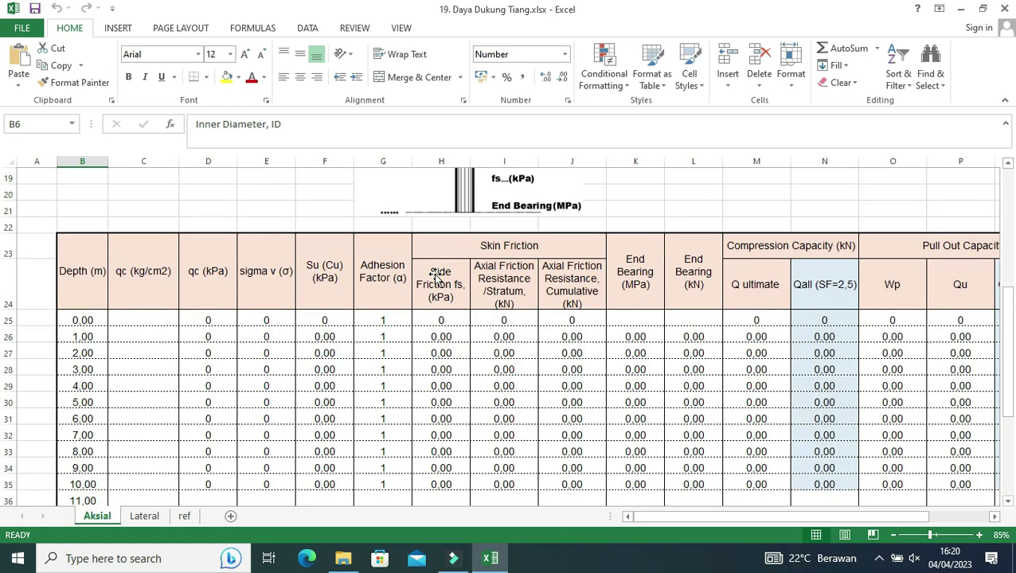
scroll(358, 255, down, 1)
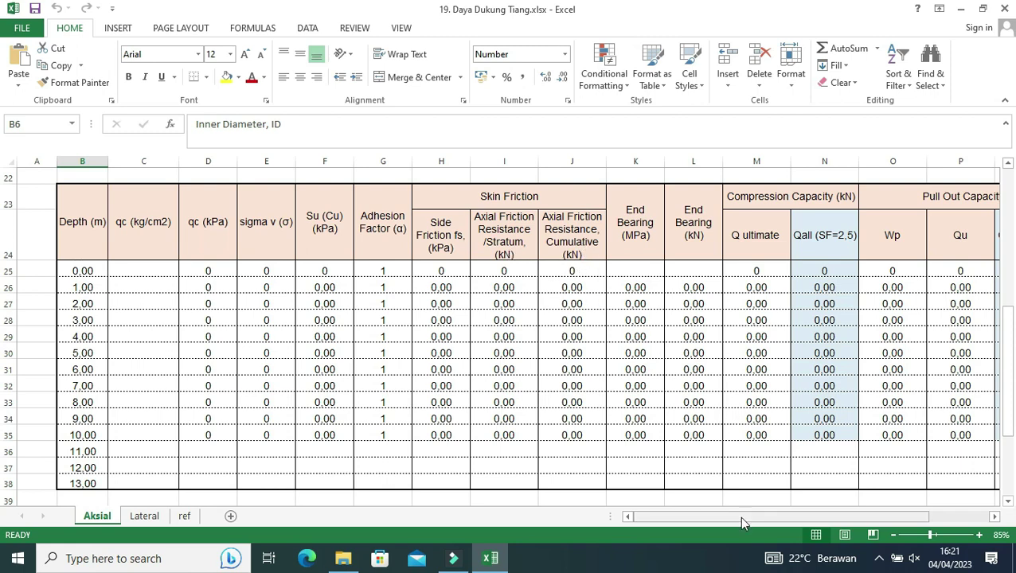
drag(741, 518, 821, 513)
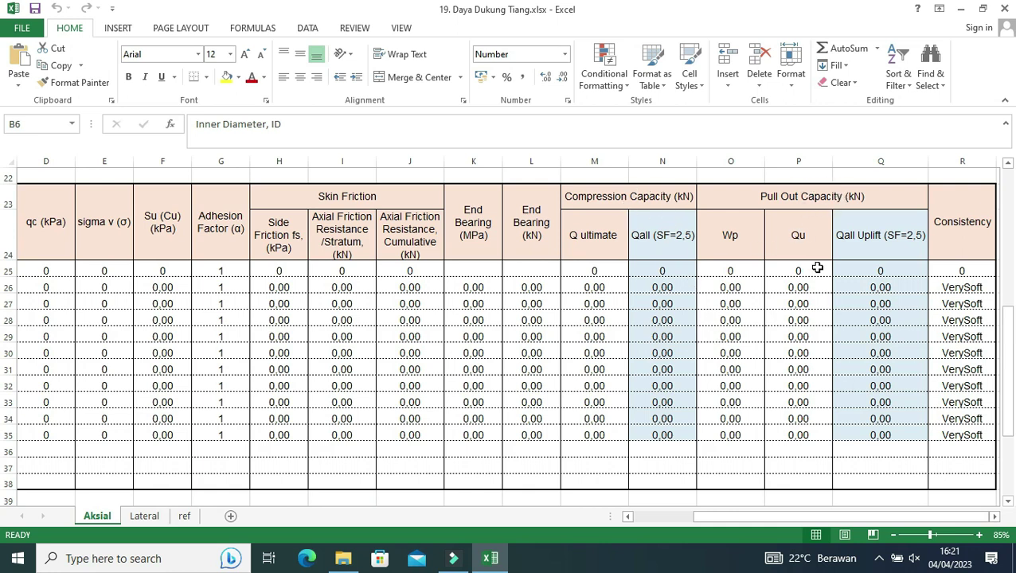
scroll(946, 357, down, 2)
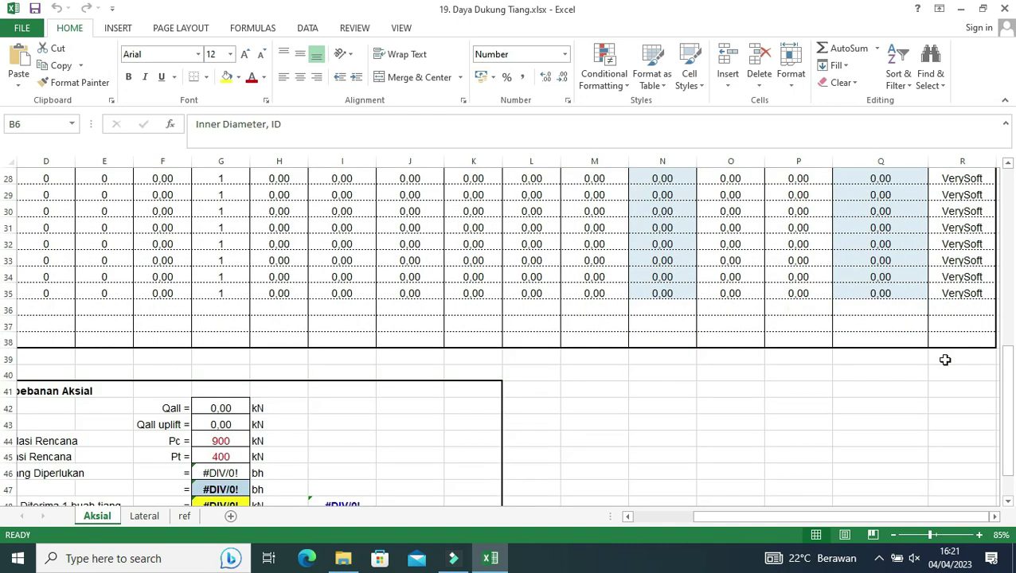
drag(891, 514, 791, 520)
scroll(433, 392, down, 2)
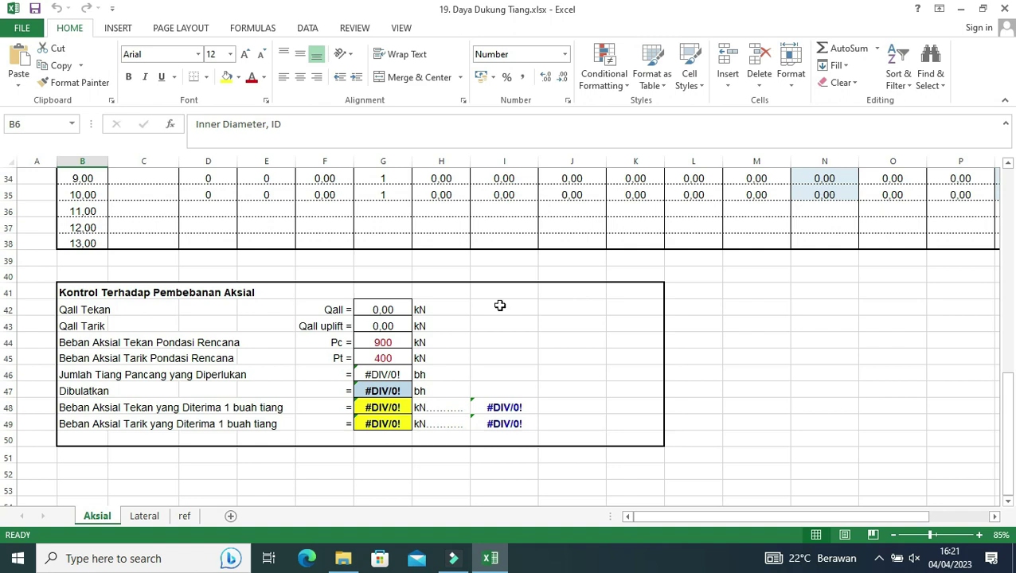
Switch to the Lateral sheet and select its Analisis Lateral title in row 2.
click(140, 517)
scroll(333, 404, up, 4)
scroll(495, 401, up, 4)
scroll(495, 401, up, 6)
scroll(495, 401, up, 4)
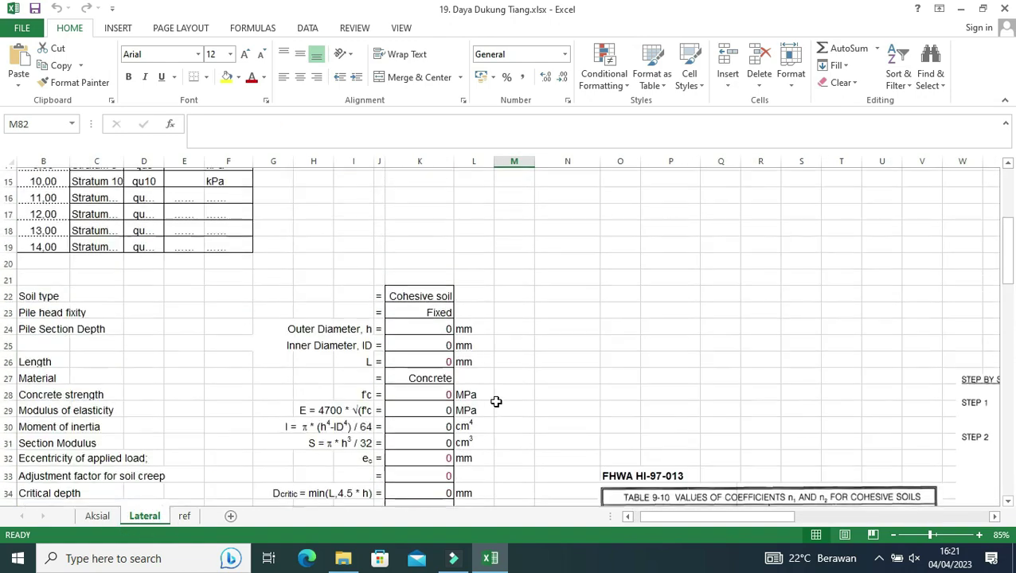
scroll(495, 402, up, 5)
drag(758, 515, 708, 519)
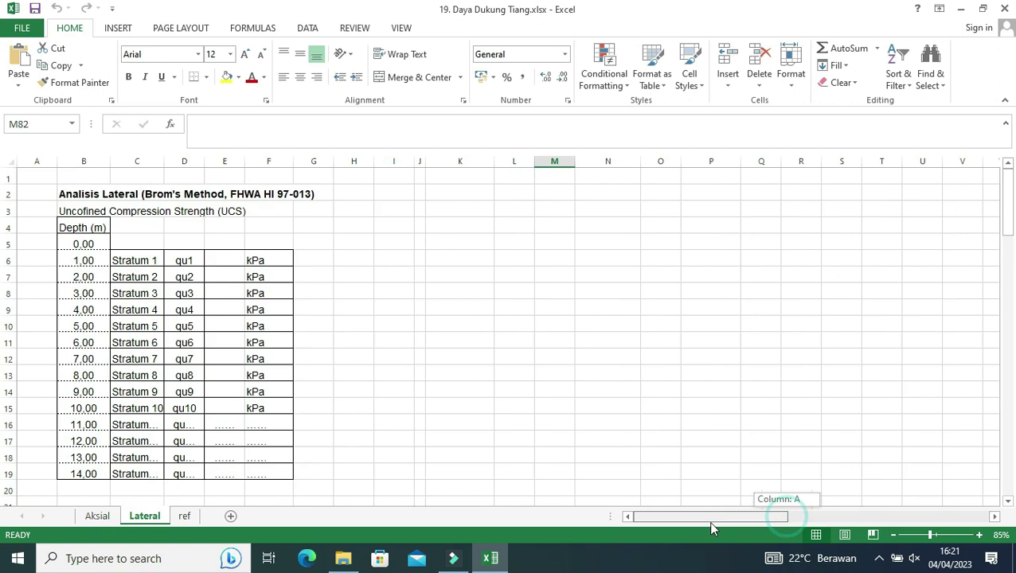
drag(71, 191, 318, 194)
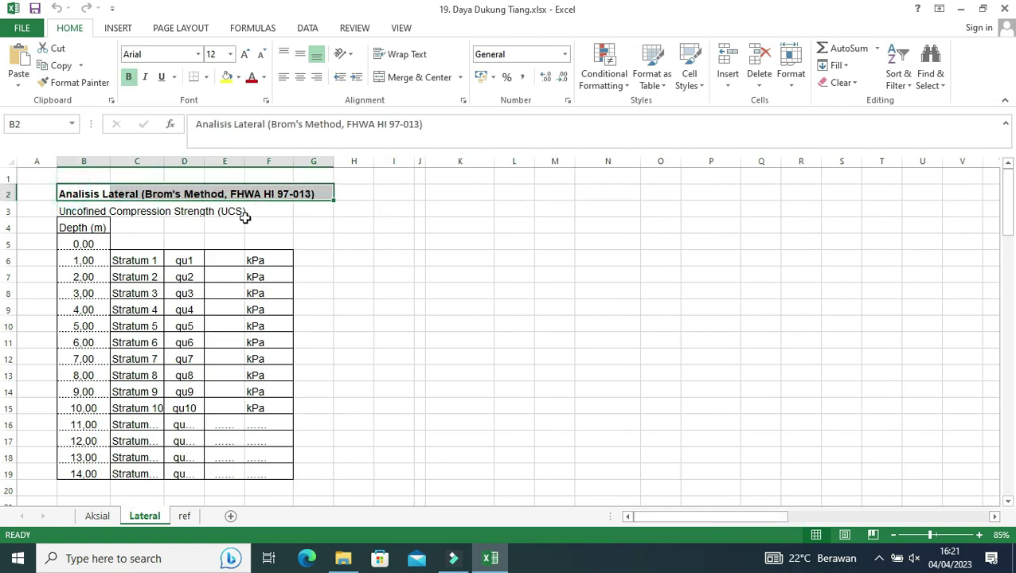
click(271, 227)
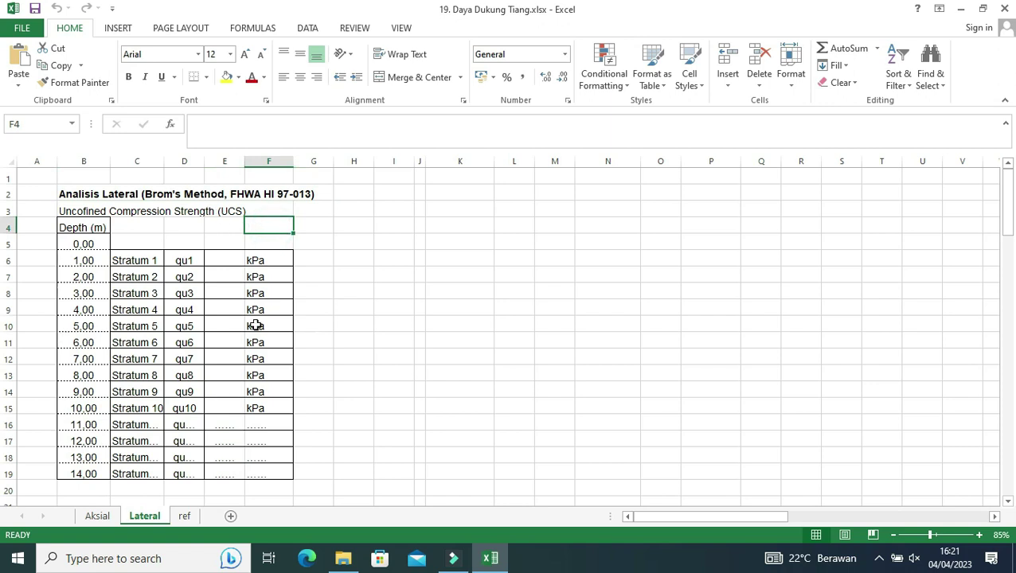
Check the Cohesive soil type entry on the Lateral sheet.
scroll(253, 320, down, 1)
scroll(253, 318, down, 2)
scroll(313, 311, down, 2)
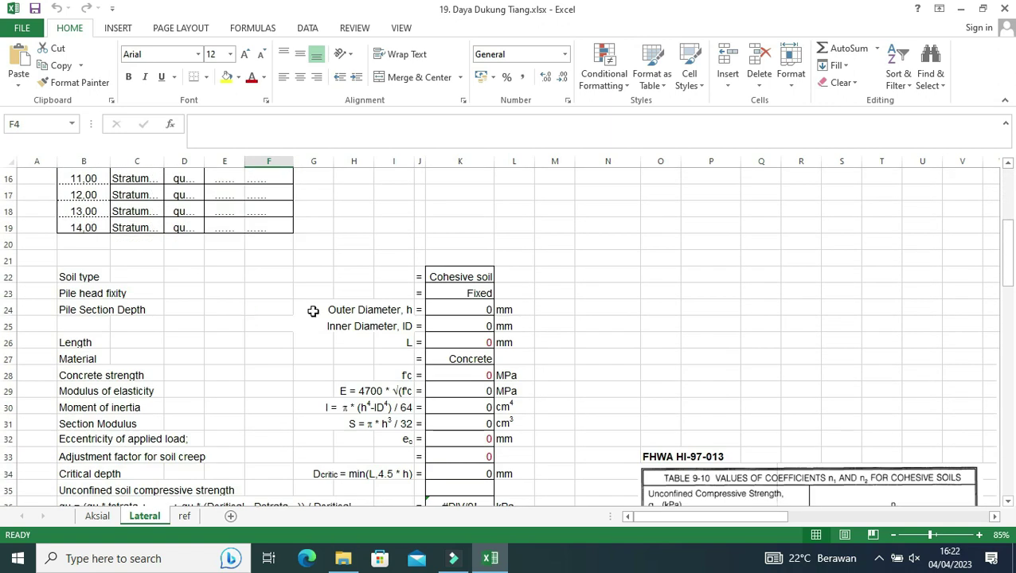
click(474, 276)
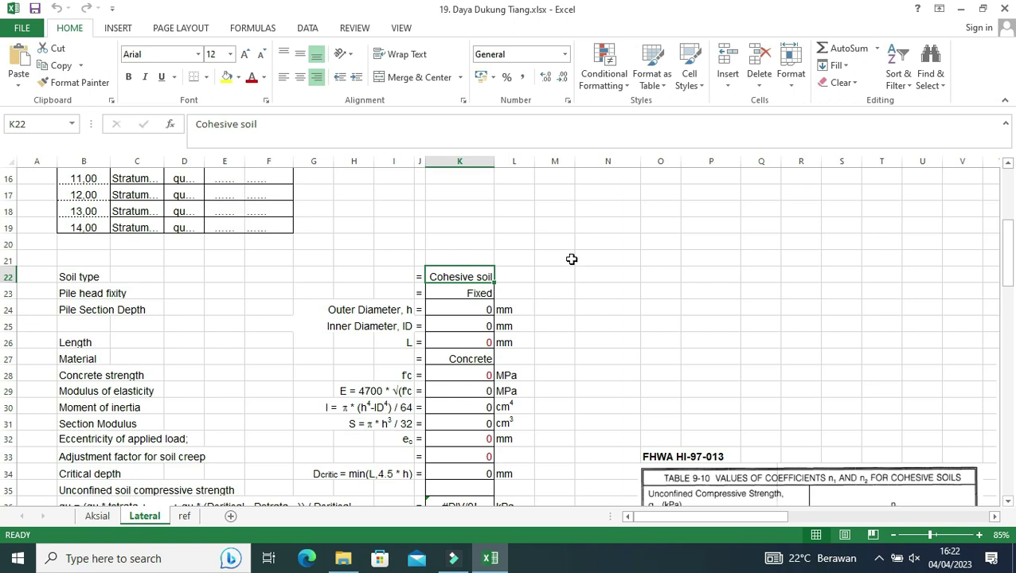
Scroll down to the ultimate lateral load and 25 mm allowable deflection check.
scroll(476, 327, down, 1)
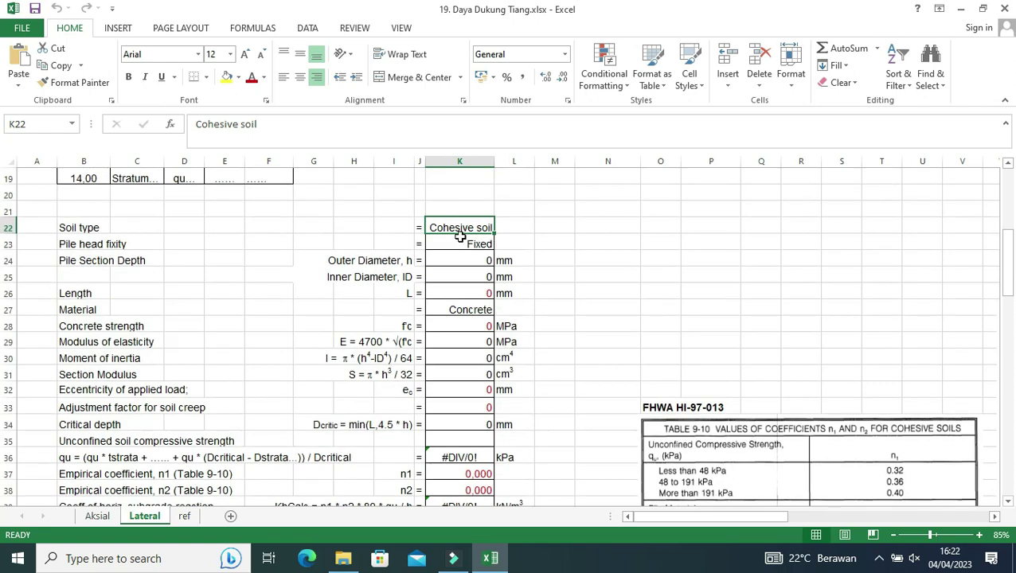
scroll(454, 268, down, 1)
scroll(466, 263, down, 1)
scroll(461, 278, down, 2)
scroll(461, 279, down, 1)
scroll(461, 279, down, 2)
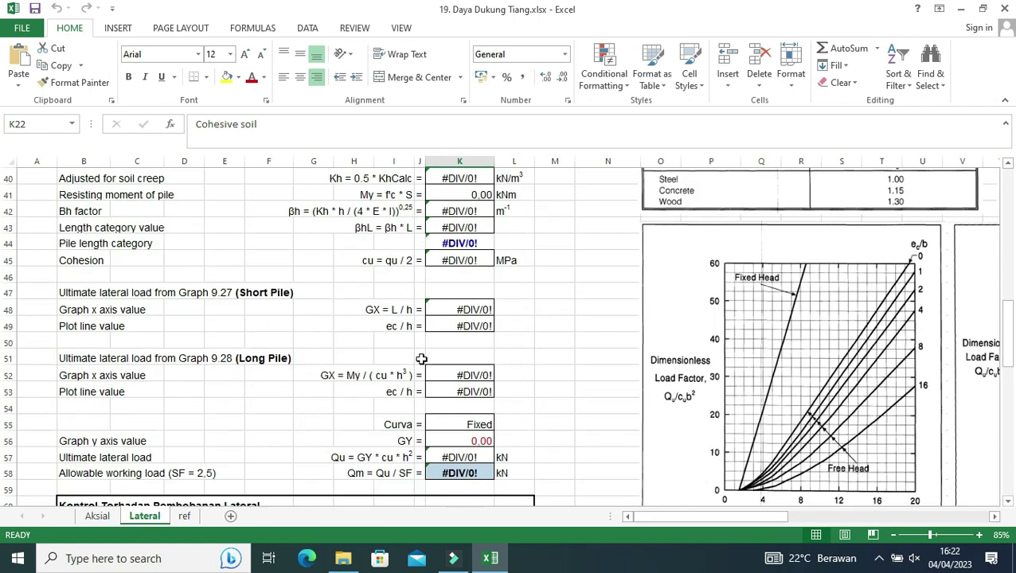
scroll(446, 342, down, 1)
scroll(493, 325, down, 3)
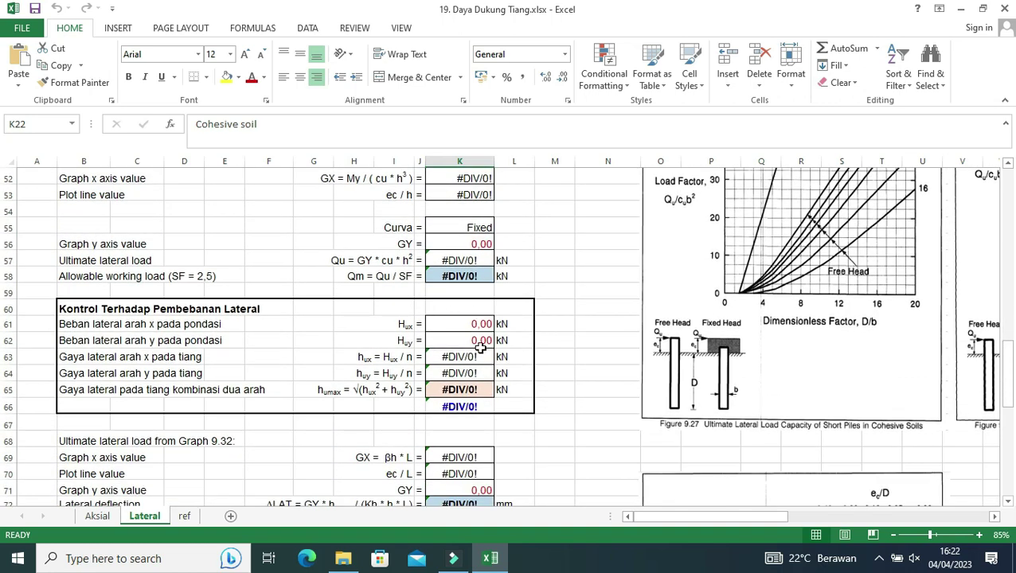
scroll(481, 347, down, 2)
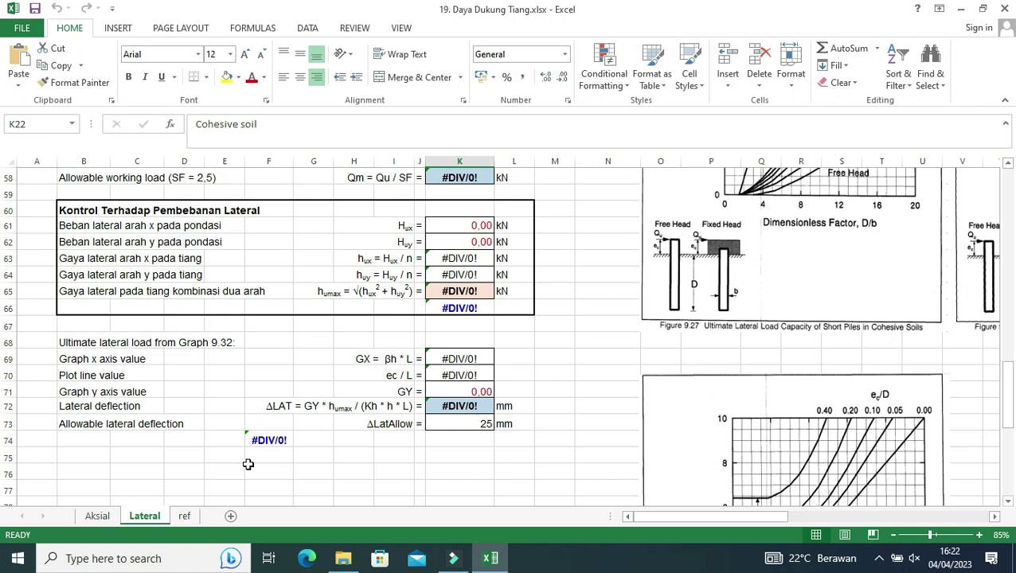
scroll(469, 406, down, 1)
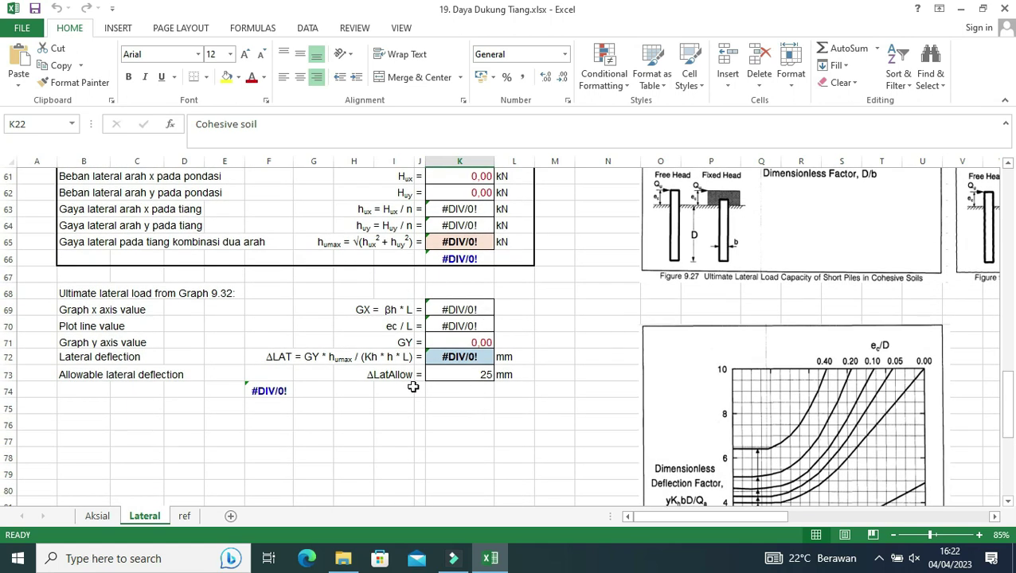
scroll(709, 399, up, 2)
scroll(711, 404, up, 3)
scroll(711, 403, up, 1)
drag(786, 513, 804, 521)
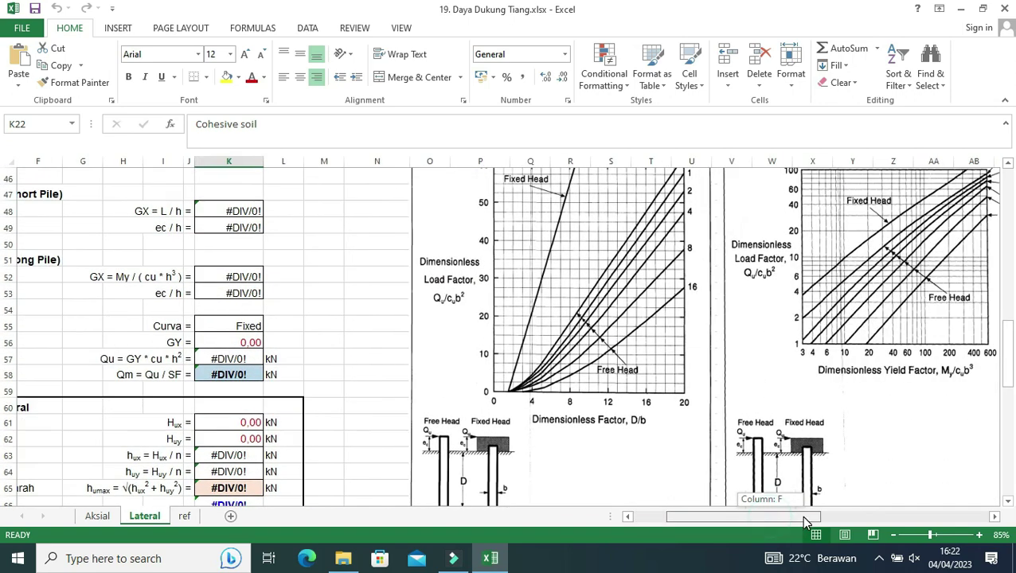
scroll(631, 334, up, 1)
scroll(630, 335, up, 1)
scroll(630, 335, down, 2)
scroll(630, 334, down, 3)
scroll(630, 334, up, 1)
drag(767, 521, 791, 519)
scroll(748, 437, up, 3)
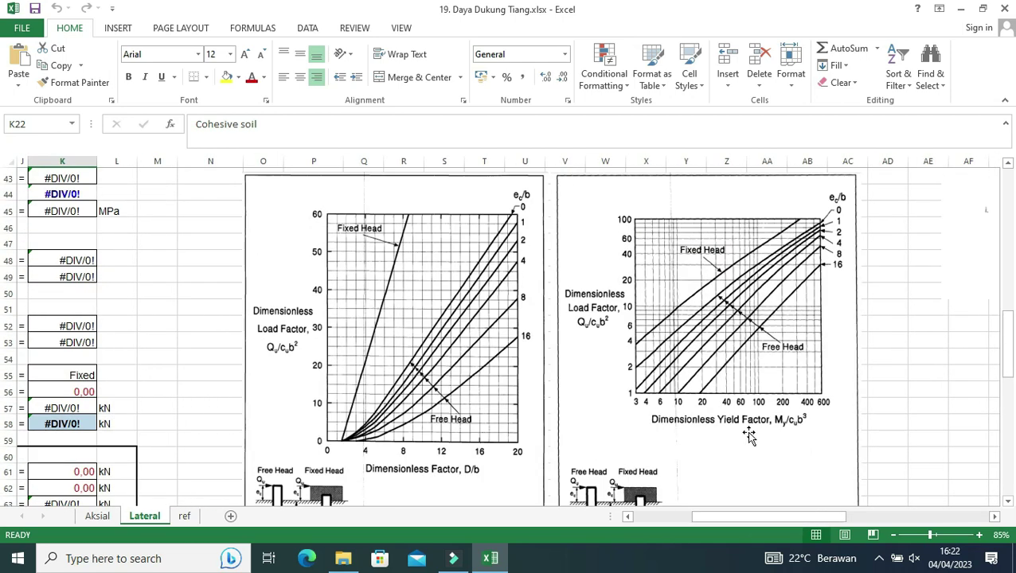
scroll(748, 436, up, 2)
scroll(748, 434, up, 2)
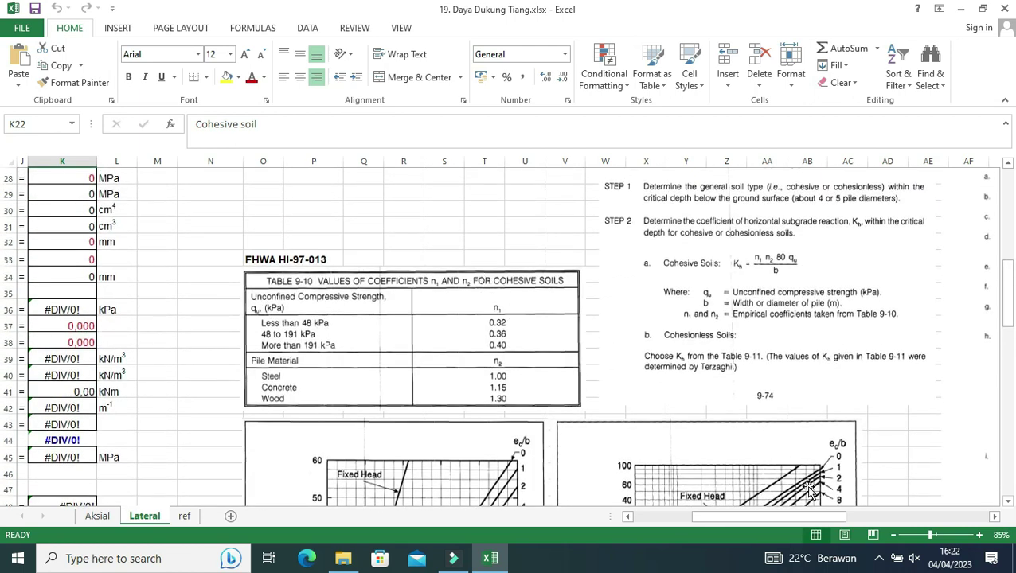
drag(818, 518, 853, 519)
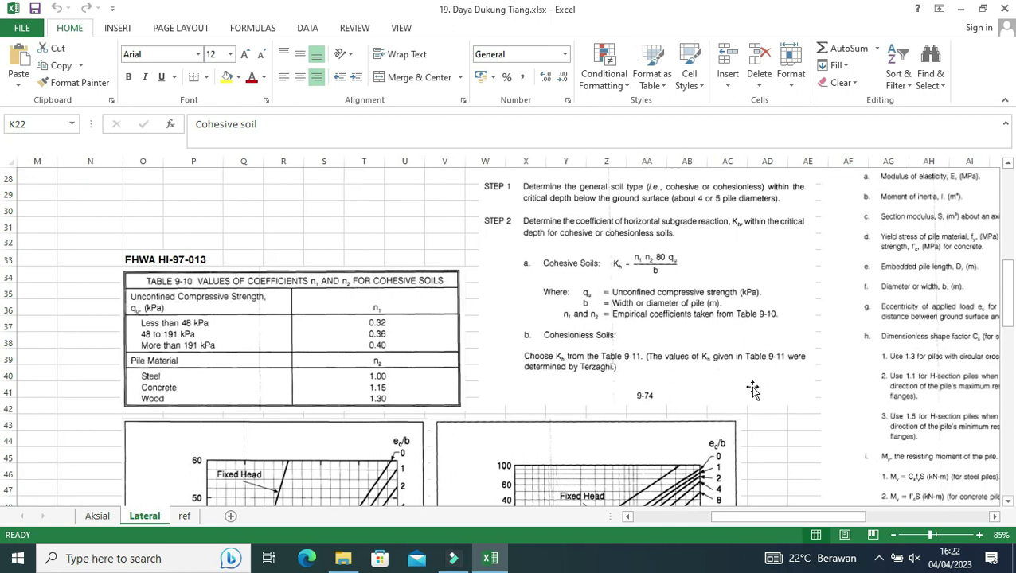
mouse_move(773, 515)
mouse_down()
mouse_move(825, 517)
mouse_move(706, 527)
mouse_up()
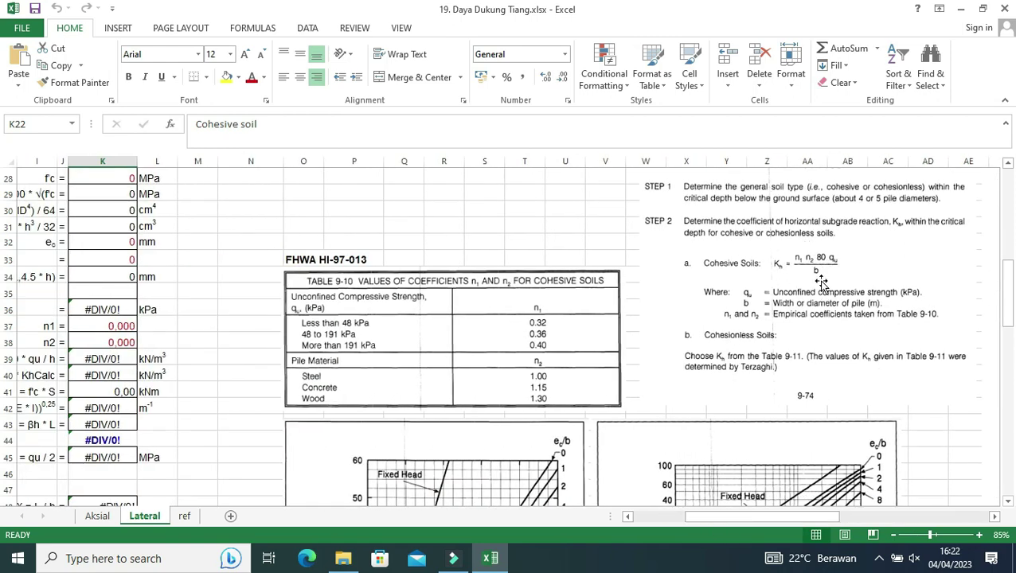
drag(784, 514, 738, 519)
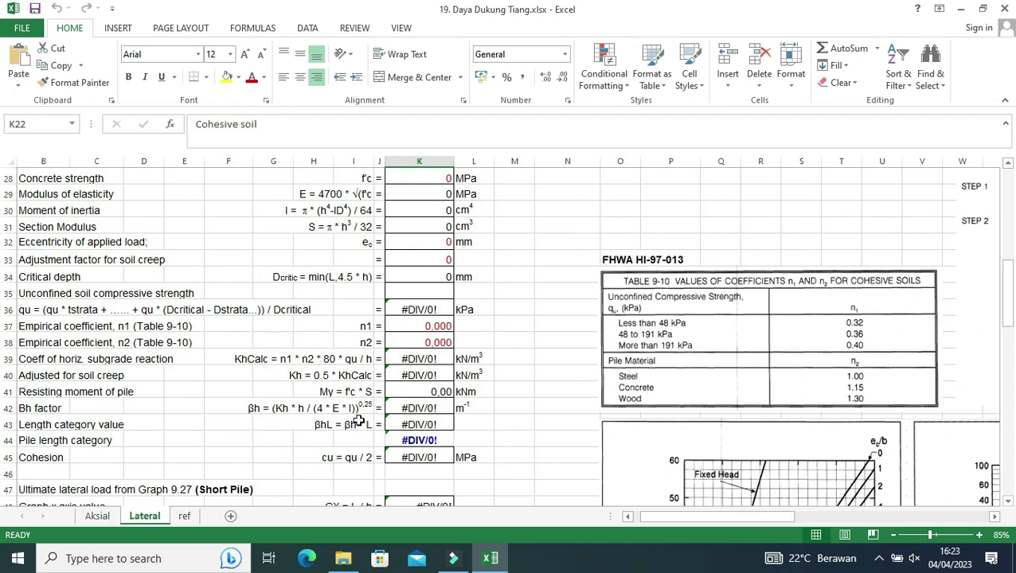
mouse_move(650, 518)
mouse_down()
mouse_move(793, 523)
mouse_move(716, 527)
mouse_up()
scroll(677, 437, down, 3)
scroll(678, 437, down, 3)
scroll(678, 437, down, 4)
scroll(678, 437, down, 3)
scroll(678, 437, down, 2)
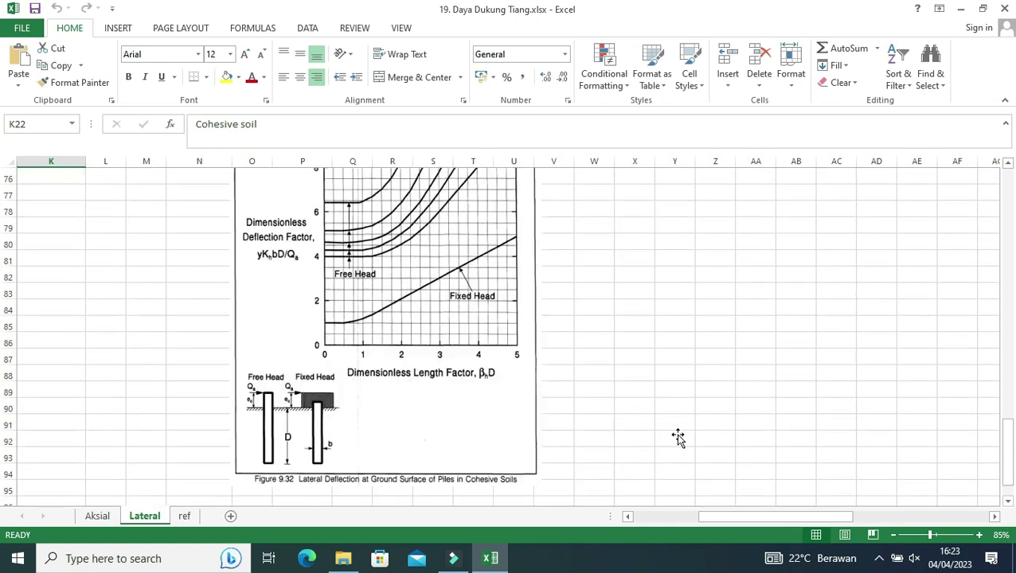
scroll(617, 465, up, 1)
drag(709, 522, 567, 525)
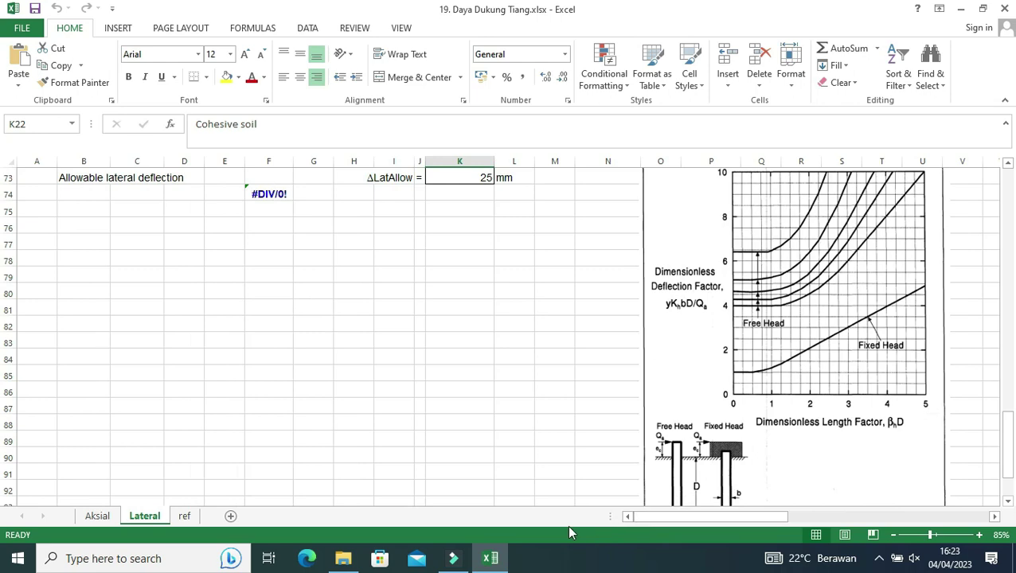
scroll(285, 454, up, 1)
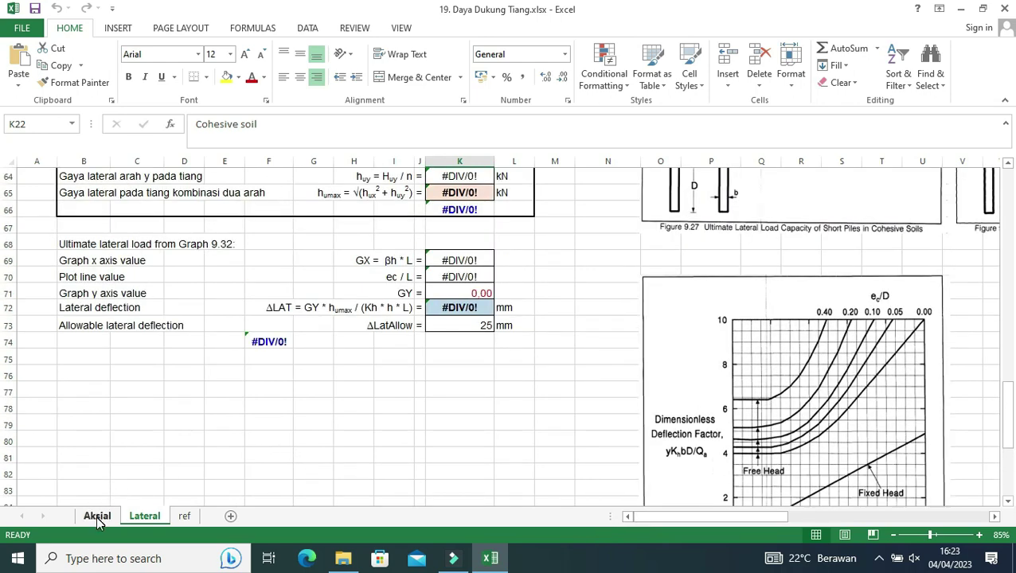
Switch to the Aksial sheet and scroll up to the pile properties.
click(97, 517)
scroll(184, 441, up, 5)
scroll(184, 444, up, 4)
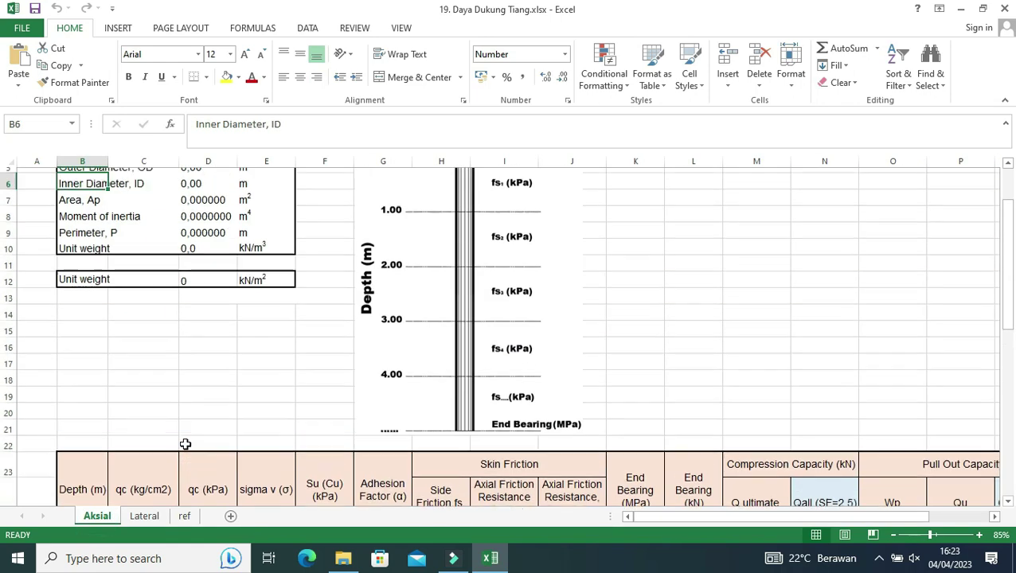
scroll(185, 444, up, 2)
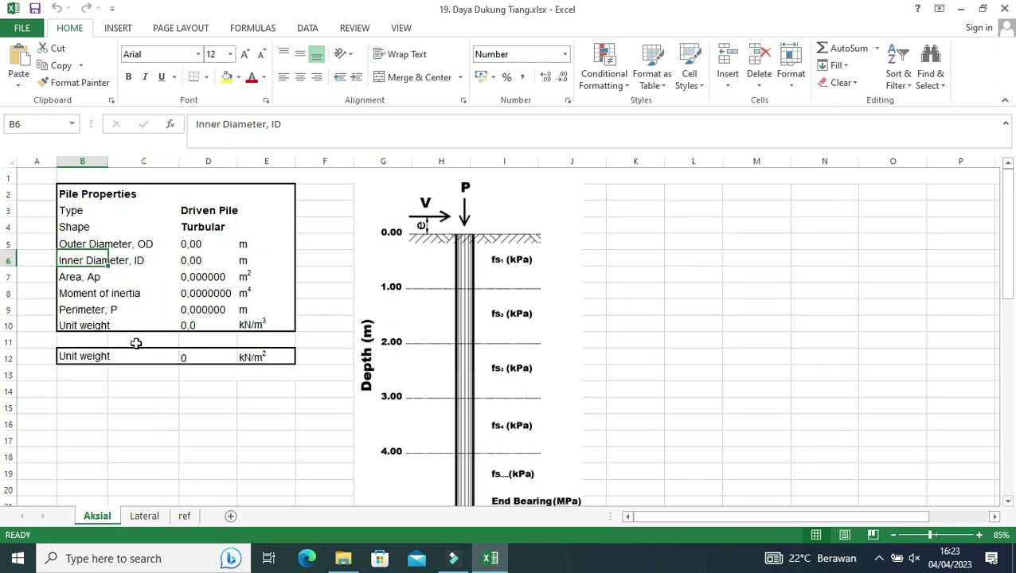
Select outer diameter cell D5 and open the 2.PC PILES.pdf pile datasheet.
click(202, 244)
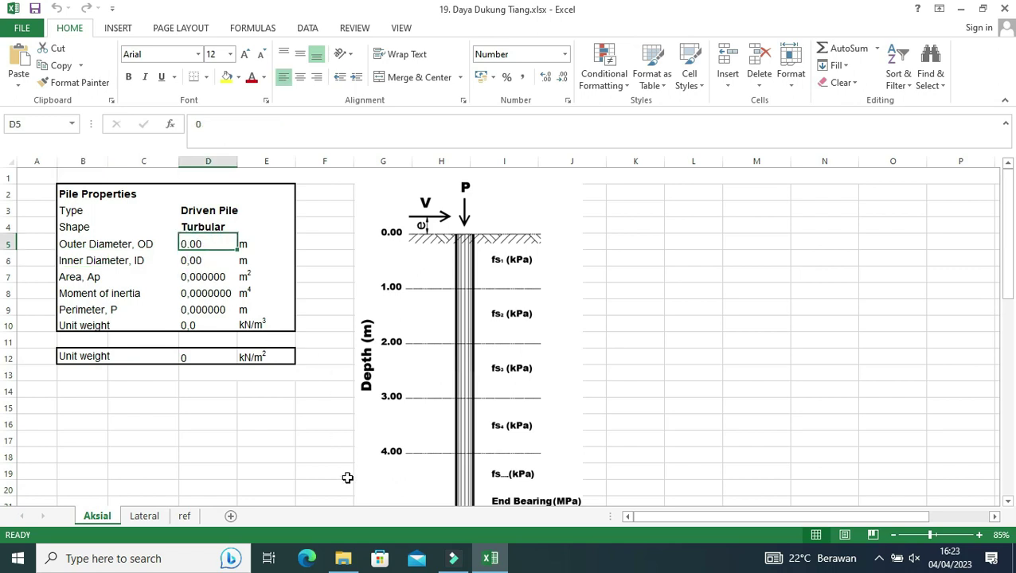
click(343, 558)
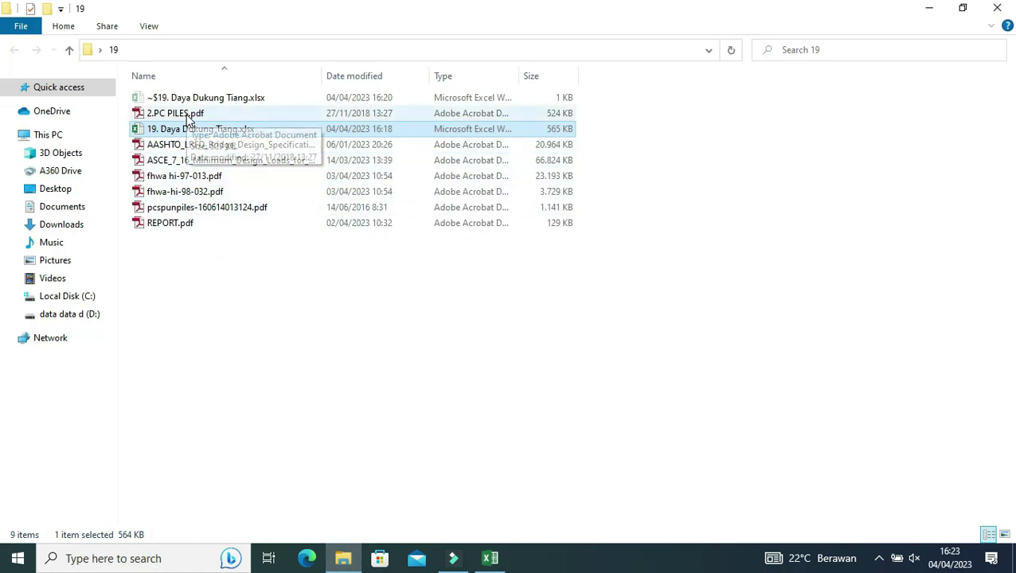
click(187, 116)
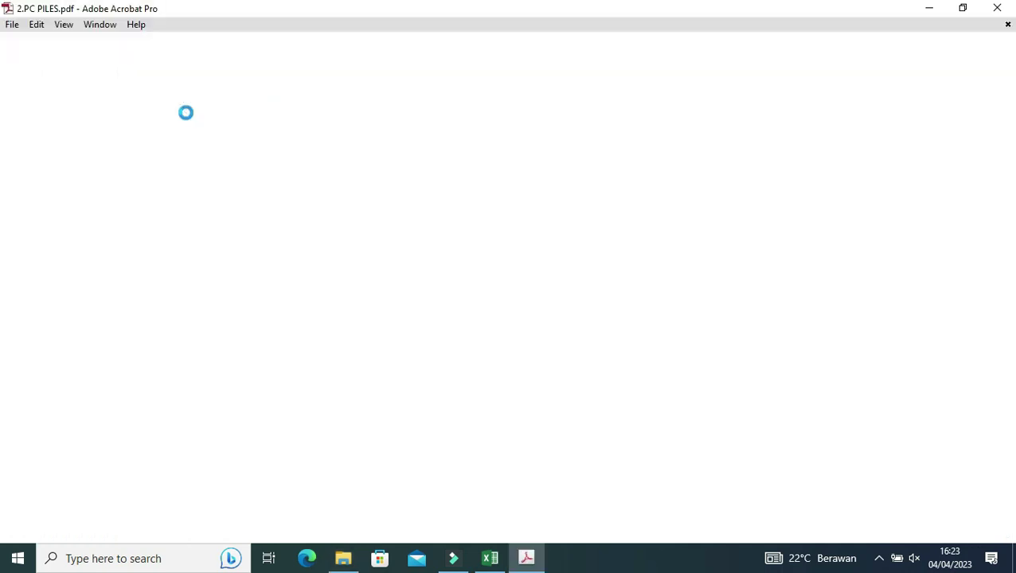
Bring the spun pile table of 300–600 mm diameters into view, then return to Excel.
scroll(348, 242, down, 2)
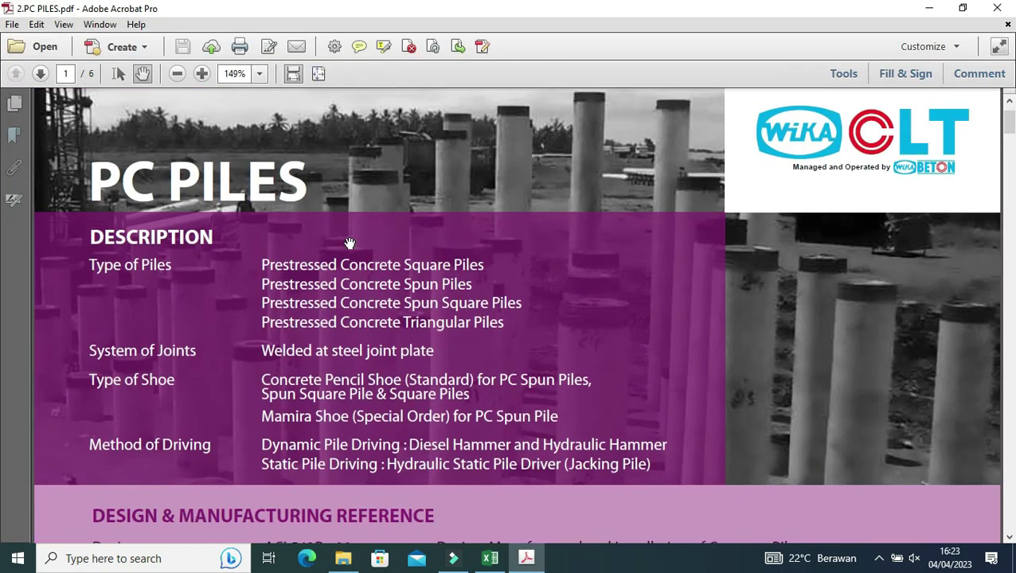
scroll(349, 242, down, 3)
scroll(331, 319, down, 2)
scroll(334, 301, down, 4)
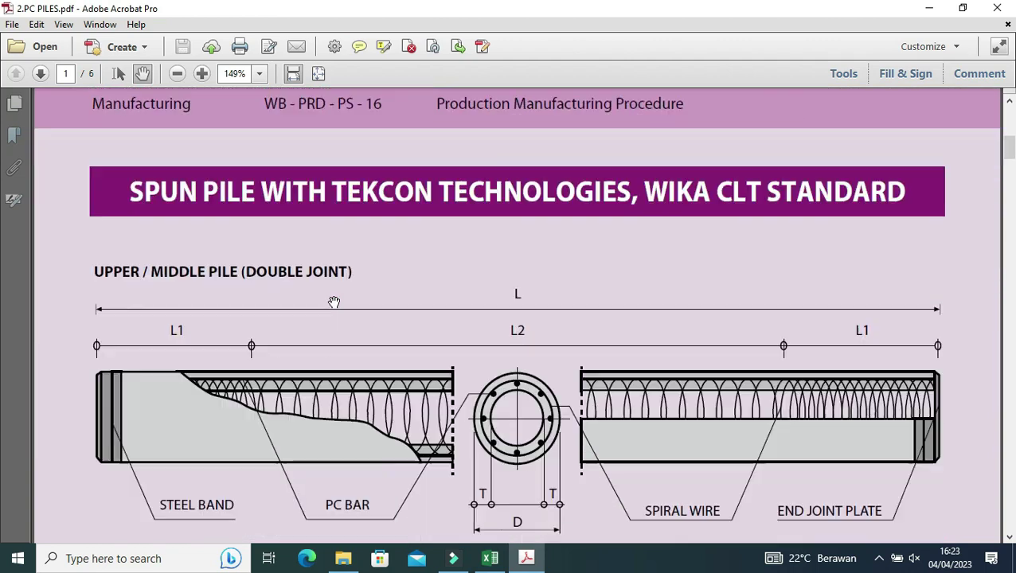
scroll(333, 301, down, 2)
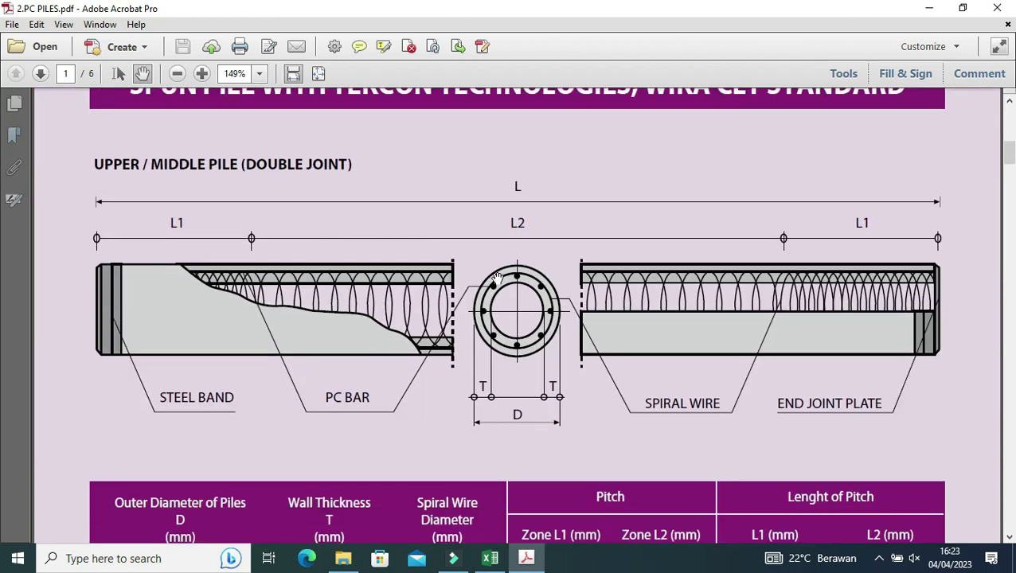
scroll(497, 277, down, 2)
scroll(496, 278, down, 1)
scroll(496, 279, up, 2)
scroll(496, 279, up, 1)
scroll(496, 279, up, 3)
scroll(496, 278, down, 2)
scroll(496, 279, down, 2)
scroll(496, 279, down, 3)
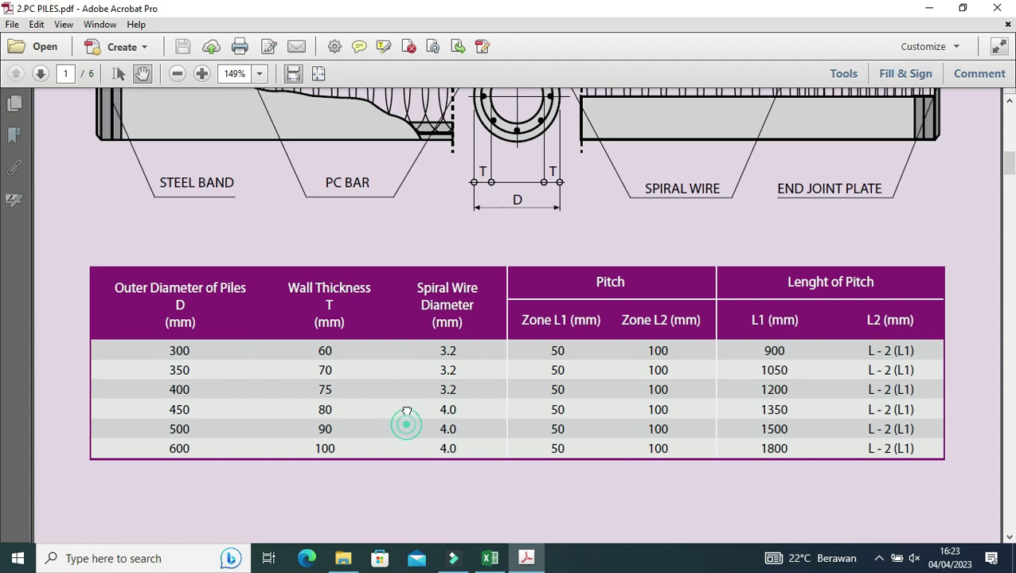
drag(406, 425, 276, 404)
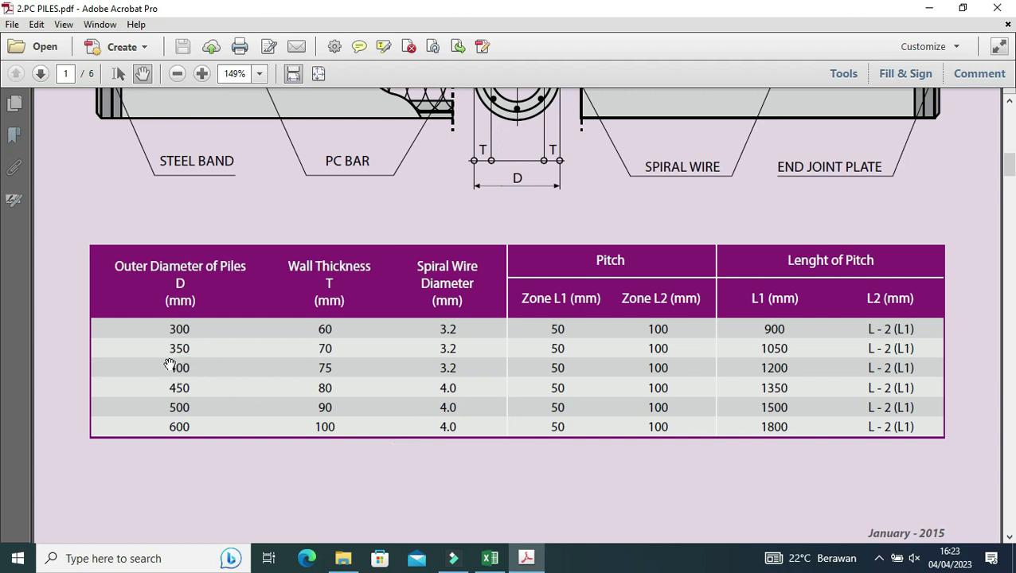
click(490, 558)
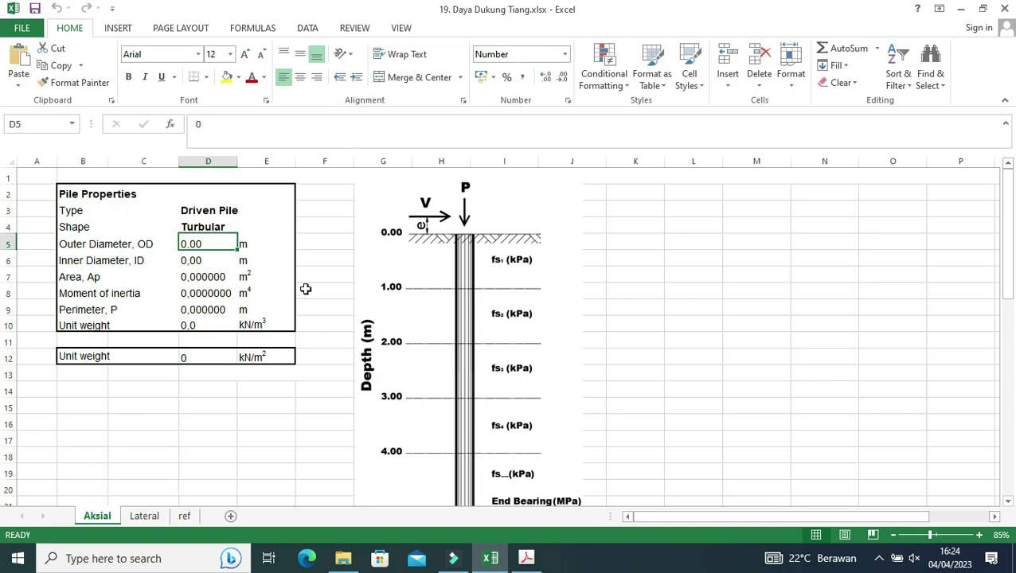
Enter outer diameter 0,40 m and inner diameter 0,25 m from the pile datasheet.
text(0,4)
key(Return)
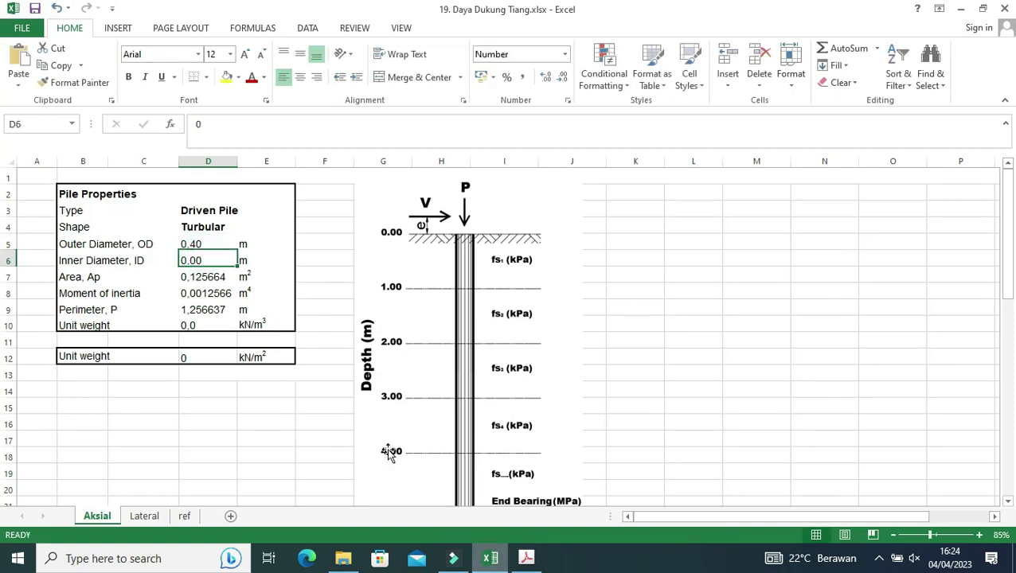
click(488, 560)
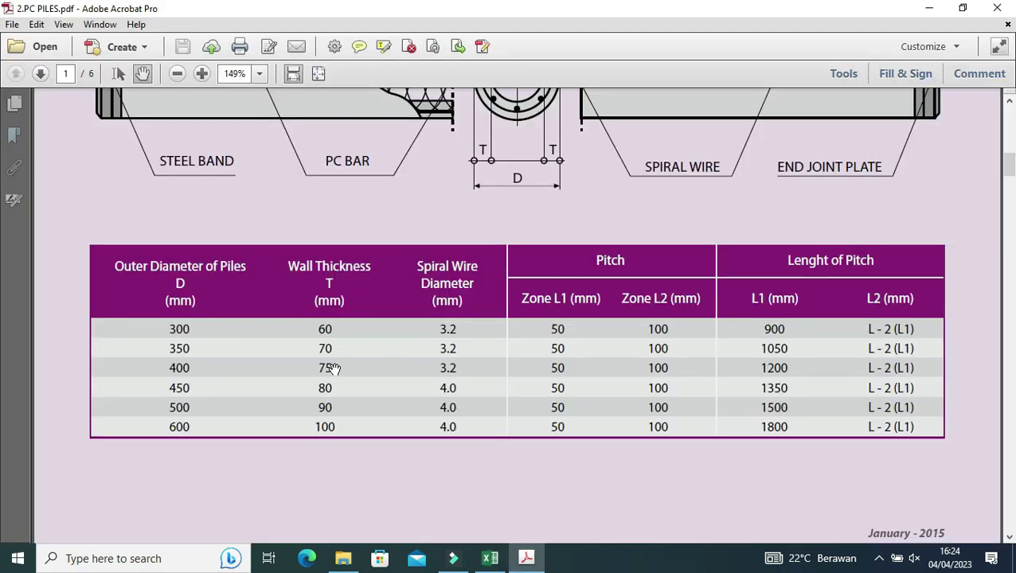
click(490, 559)
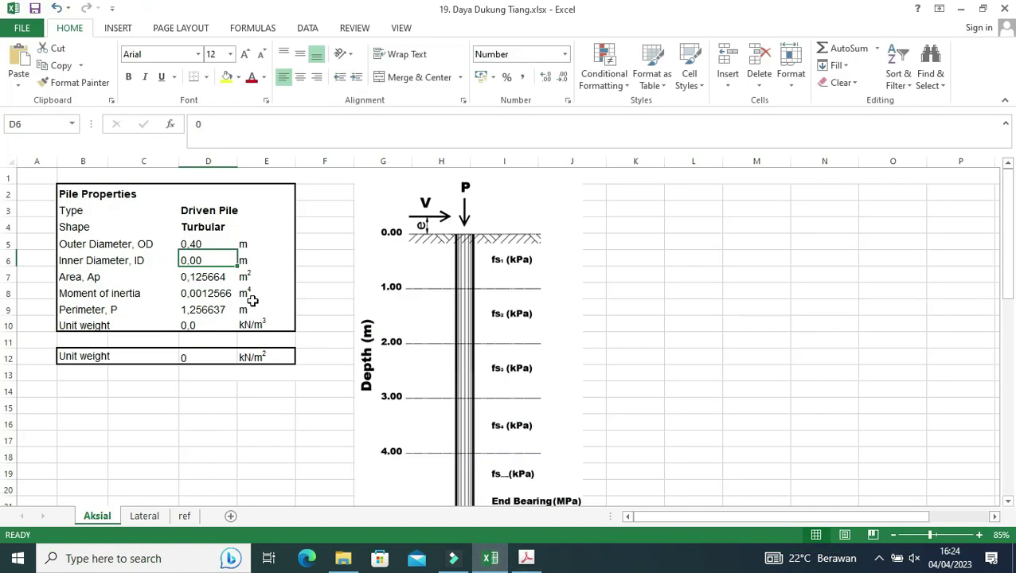
text(0)
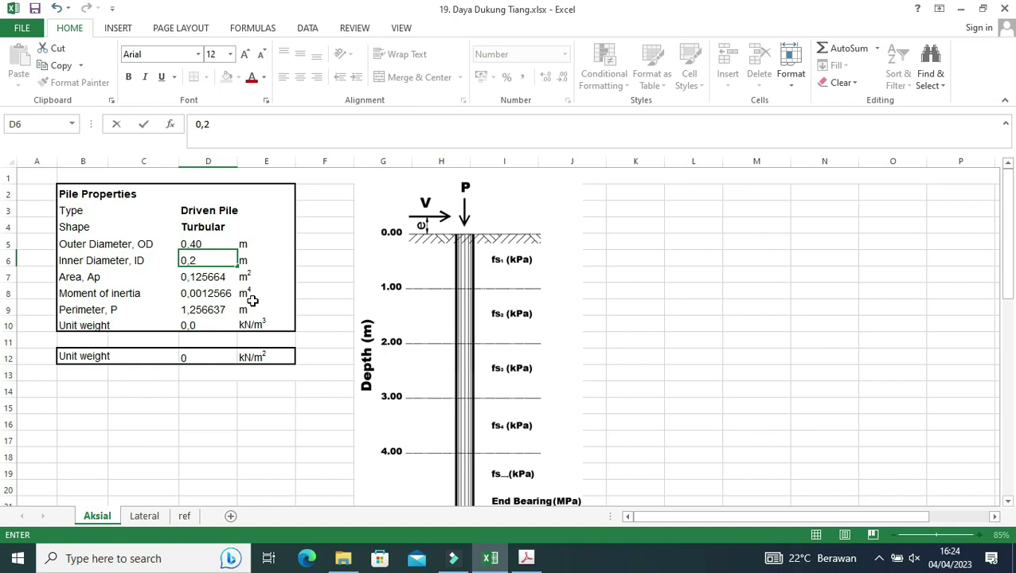
text(5)
click(289, 404)
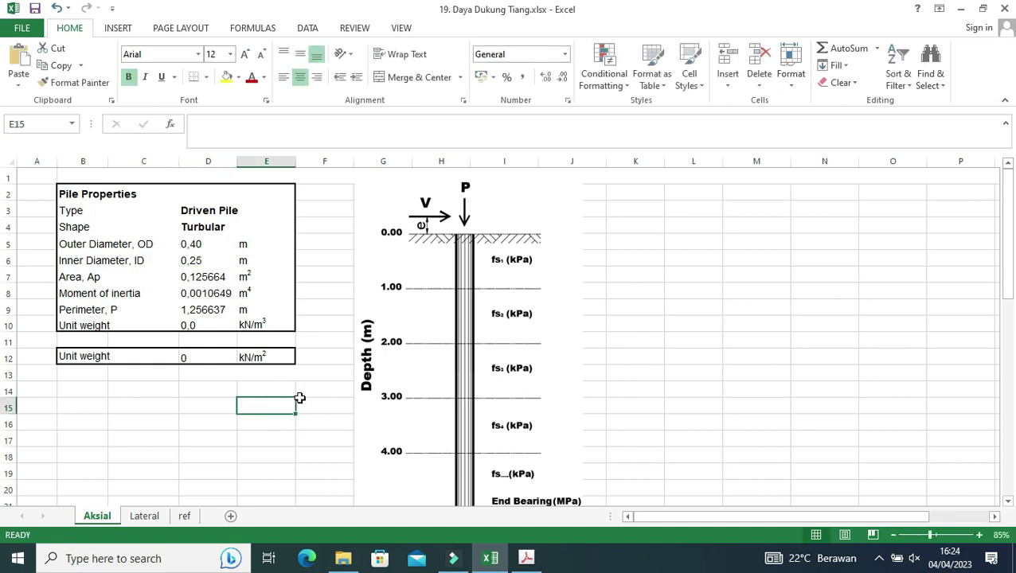
Inspect the area formula in D7 and moment of inertia formula in D8 without changing them.
click(204, 276)
double_click(204, 276)
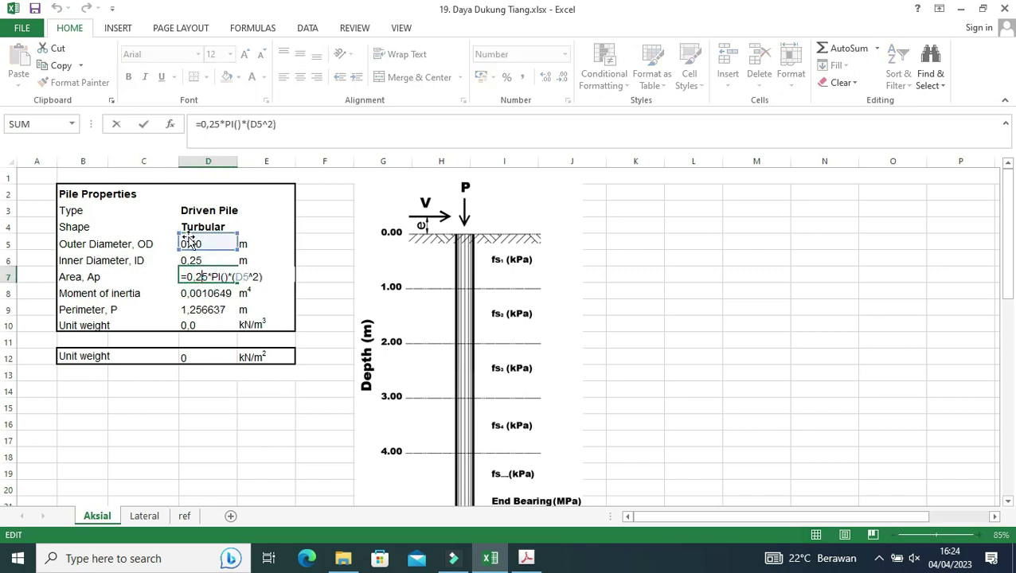
key(Escape)
click(216, 295)
double_click(217, 293)
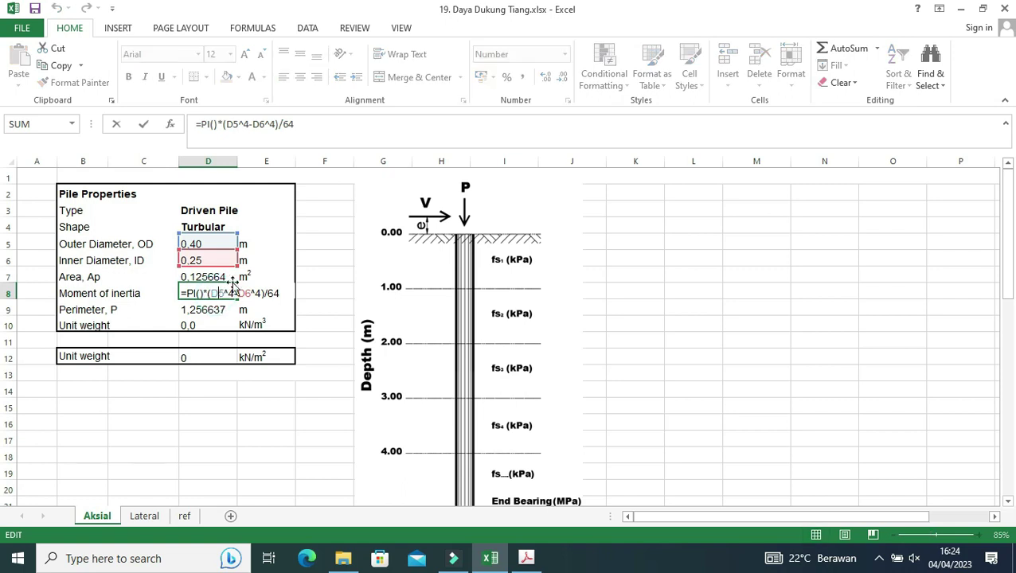
key(Escape)
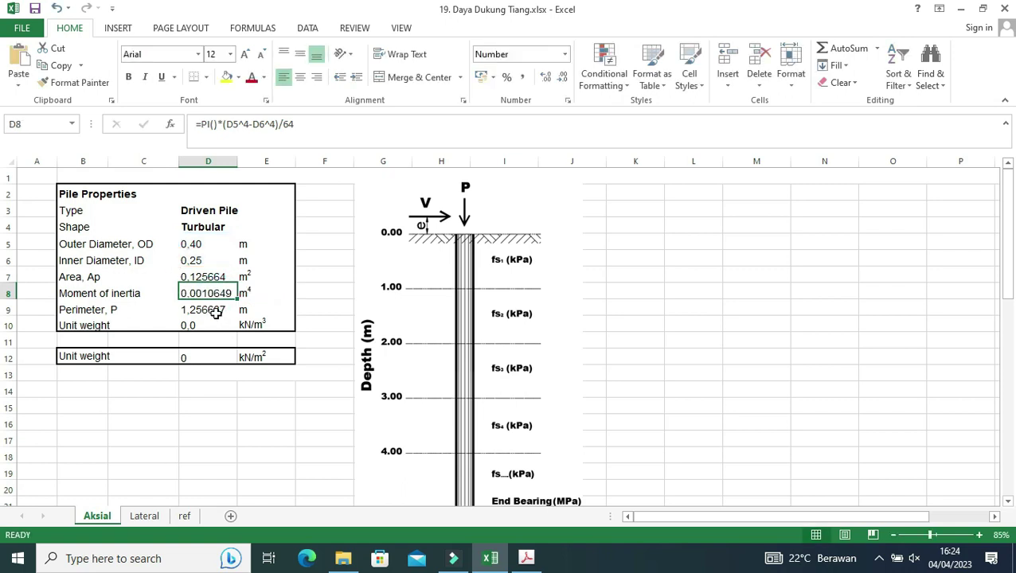
Set the unit weight in D10 to 24 kN/m³.
click(212, 310)
click(204, 328)
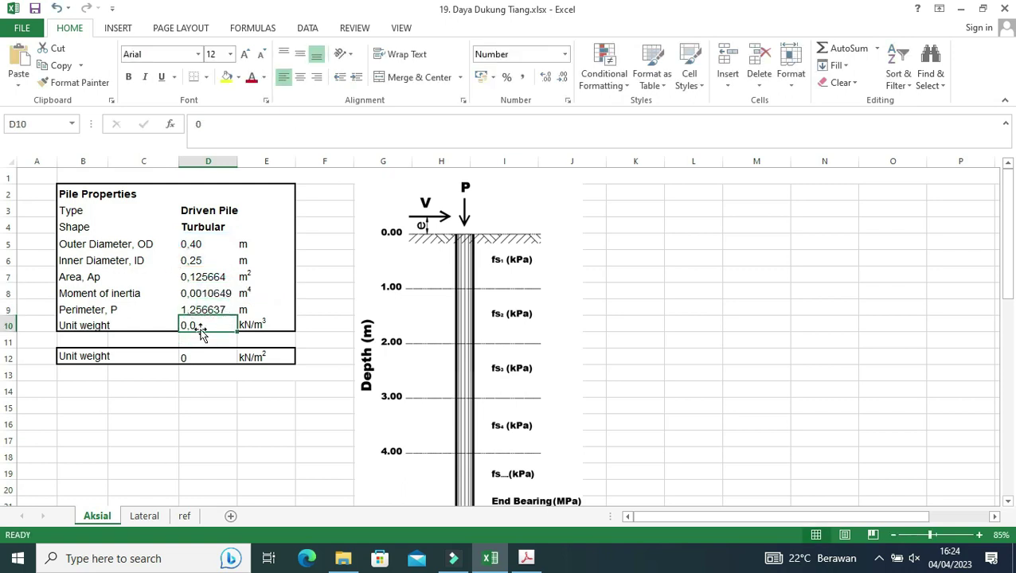
text(24)
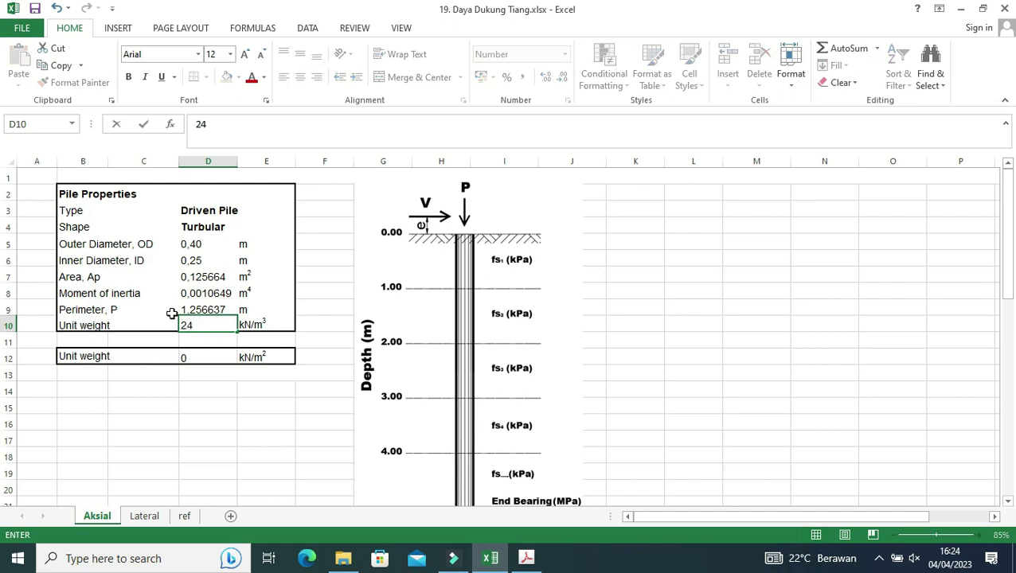
click(212, 400)
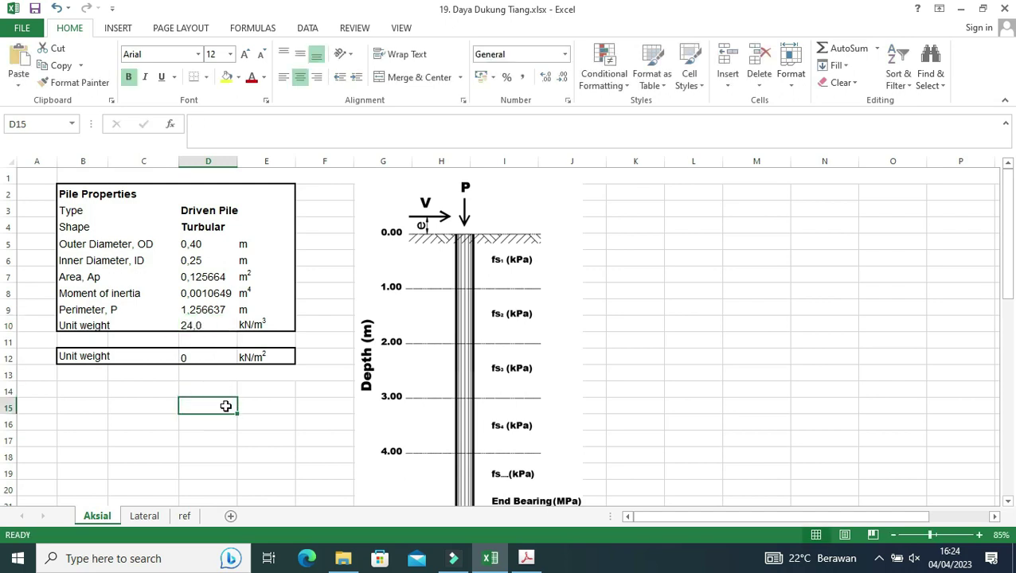
Inspect the Wp formula in cell O26 and leave it unchanged.
scroll(236, 426, down, 1)
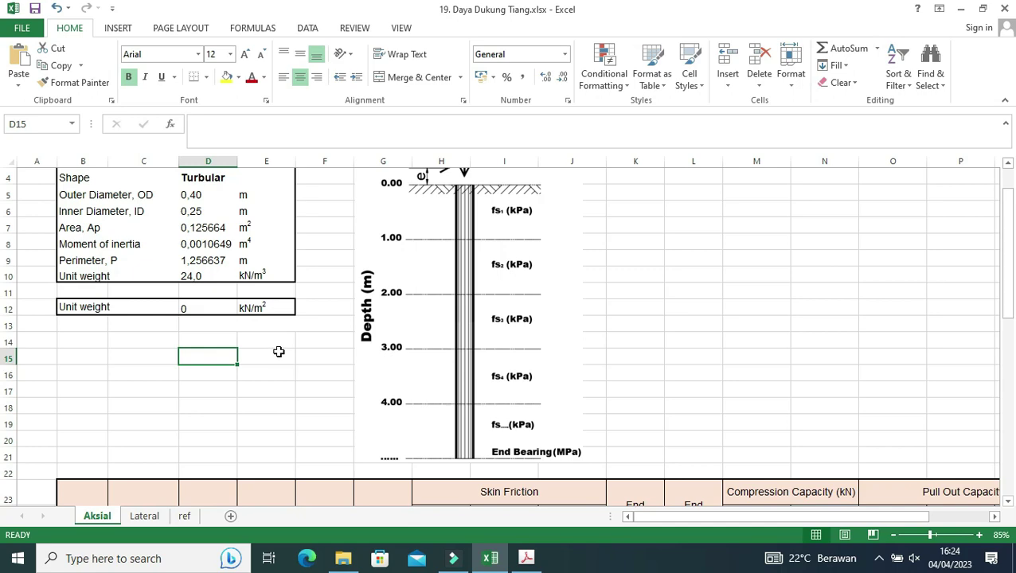
scroll(278, 352, up, 1)
scroll(242, 300, down, 1)
scroll(242, 301, up, 1)
scroll(242, 301, down, 5)
scroll(242, 301, down, 2)
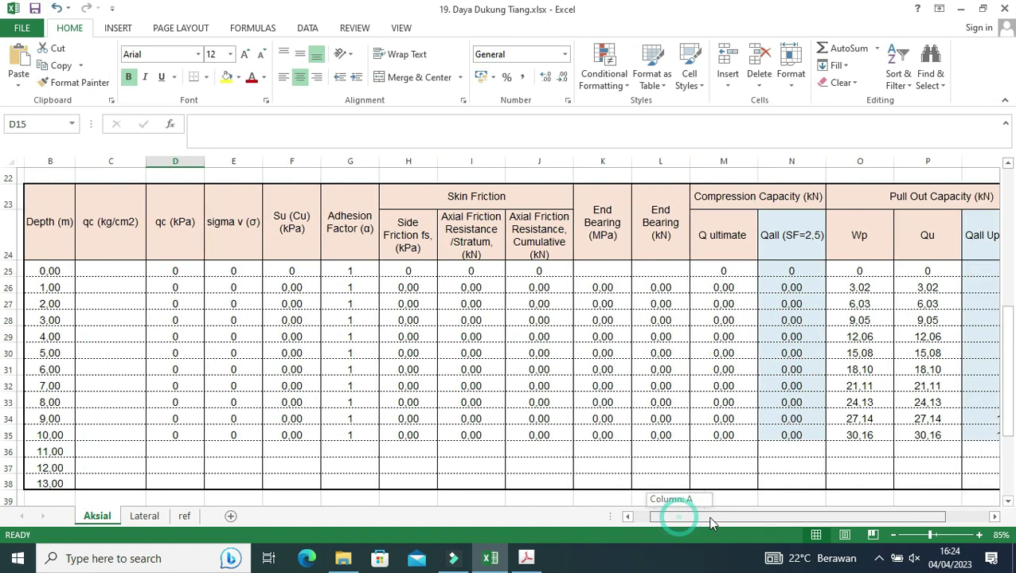
drag(678, 518, 735, 518)
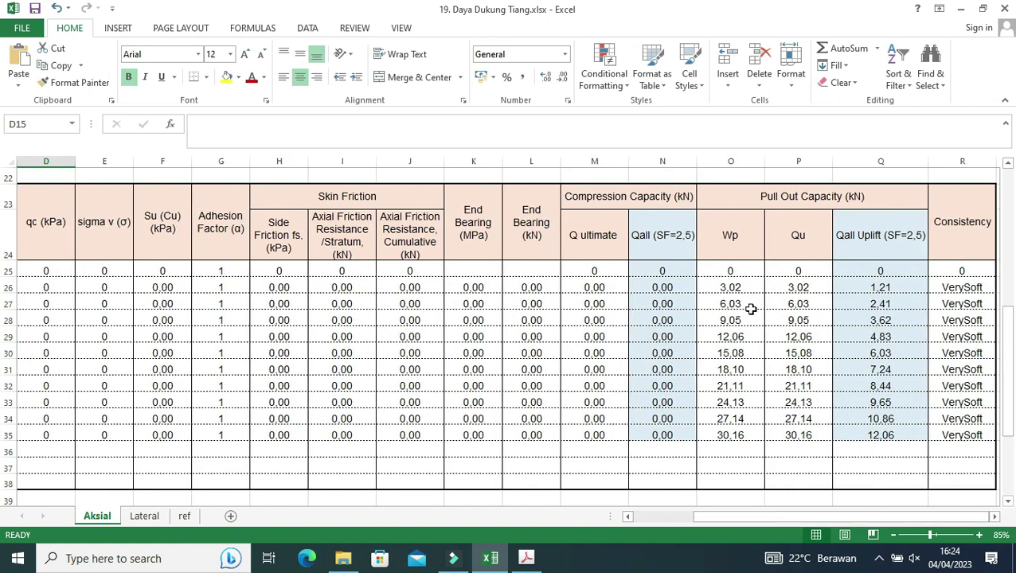
click(730, 288)
double_click(730, 287)
drag(827, 517, 686, 525)
scroll(208, 340, up, 4)
scroll(208, 339, up, 3)
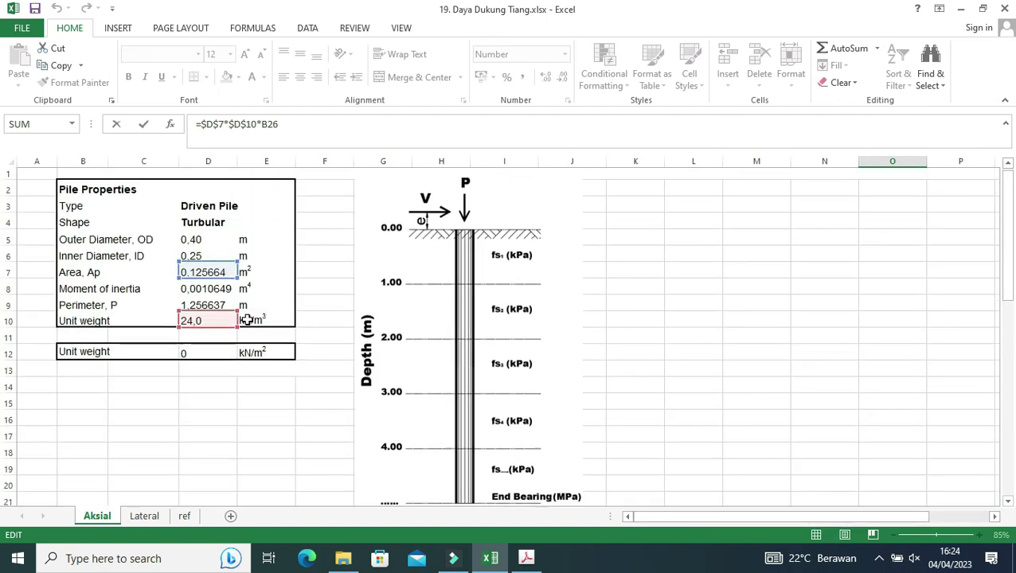
scroll(247, 319, down, 6)
scroll(247, 257, down, 3)
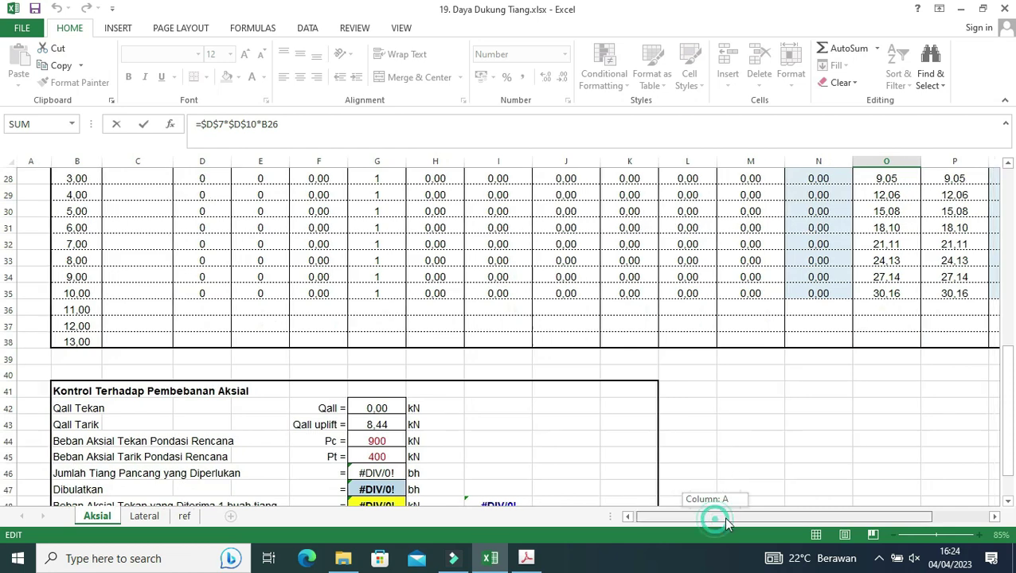
drag(717, 522, 794, 519)
key(Escape)
Review the Wp values (3.02–30.16), then open REPORT.pdf to view its cone test plots.
scroll(834, 474, up, 2)
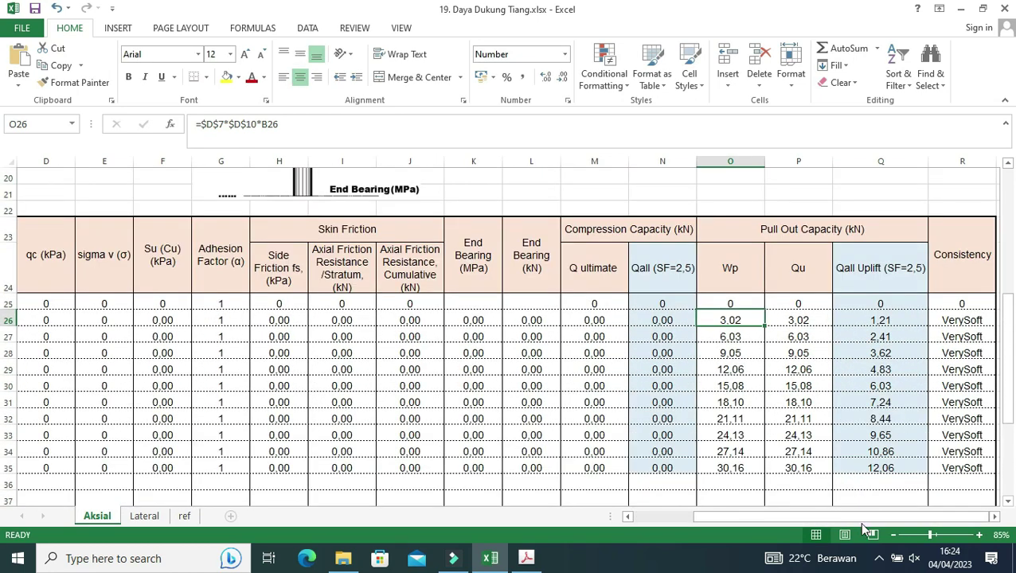
drag(839, 517, 737, 521)
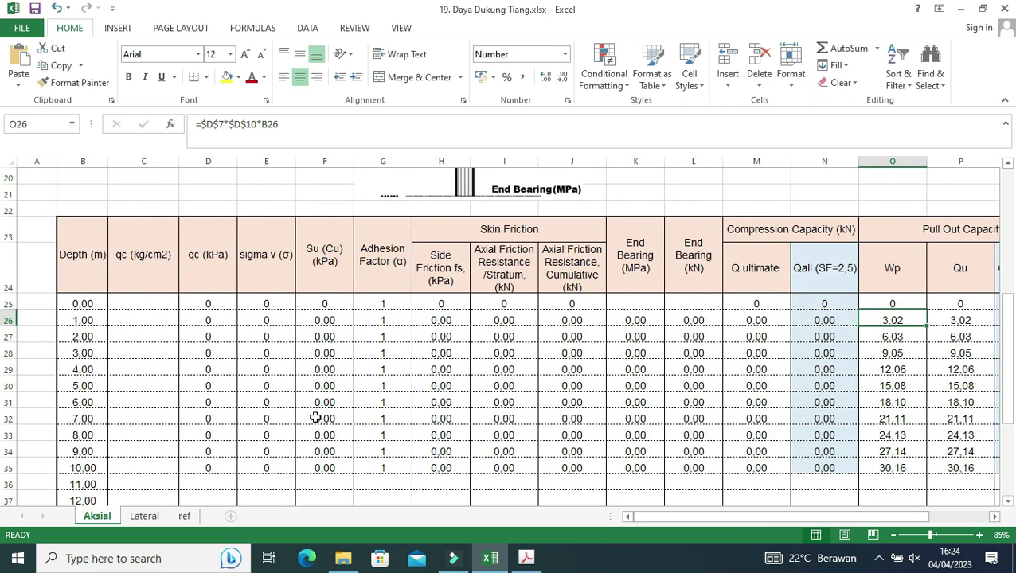
scroll(316, 417, up, 4)
scroll(322, 231, up, 3)
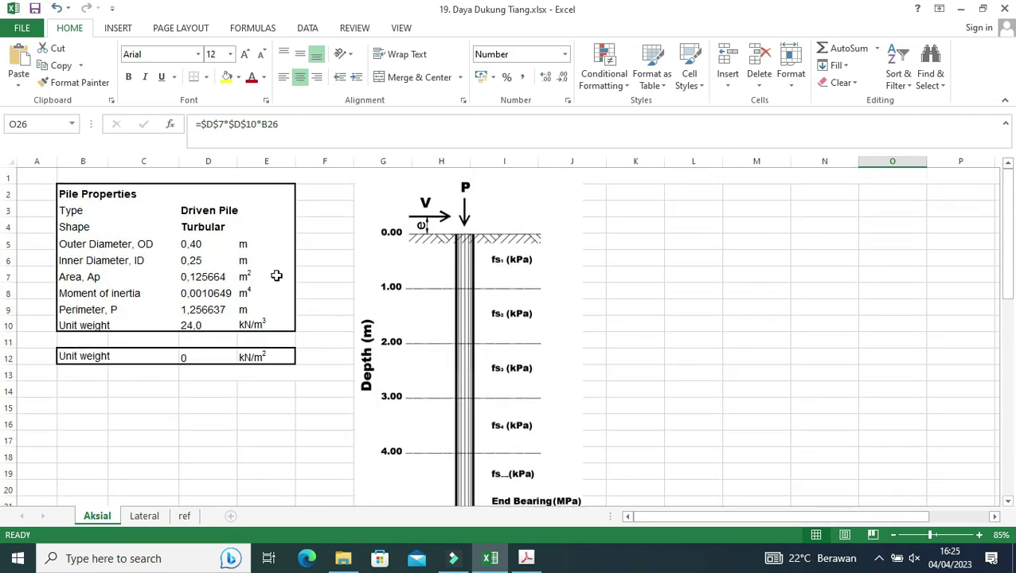
scroll(183, 253, down, 3)
scroll(184, 257, down, 2)
scroll(185, 256, down, 1)
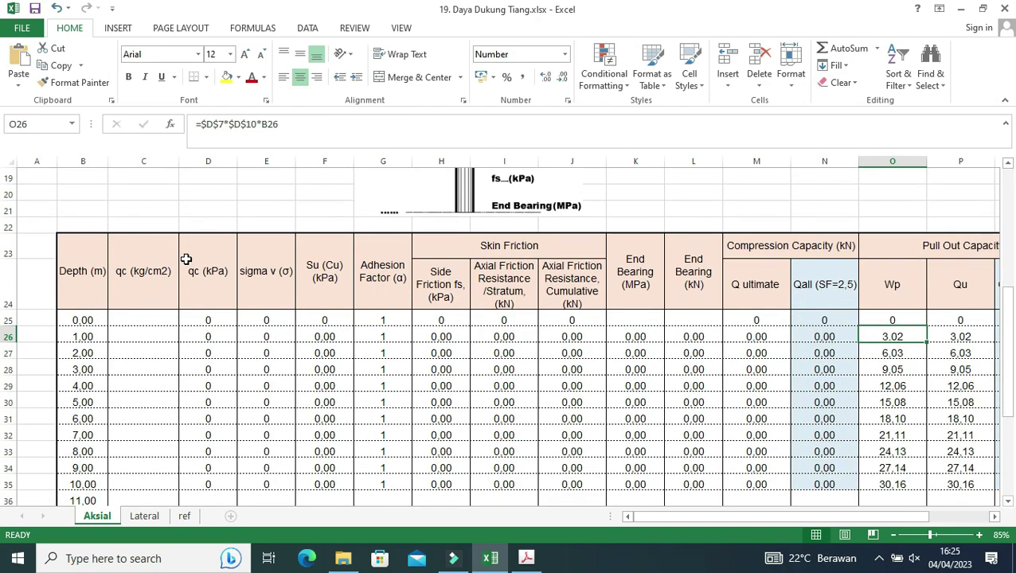
scroll(185, 259, down, 2)
scroll(180, 231, down, 1)
scroll(159, 270, up, 3)
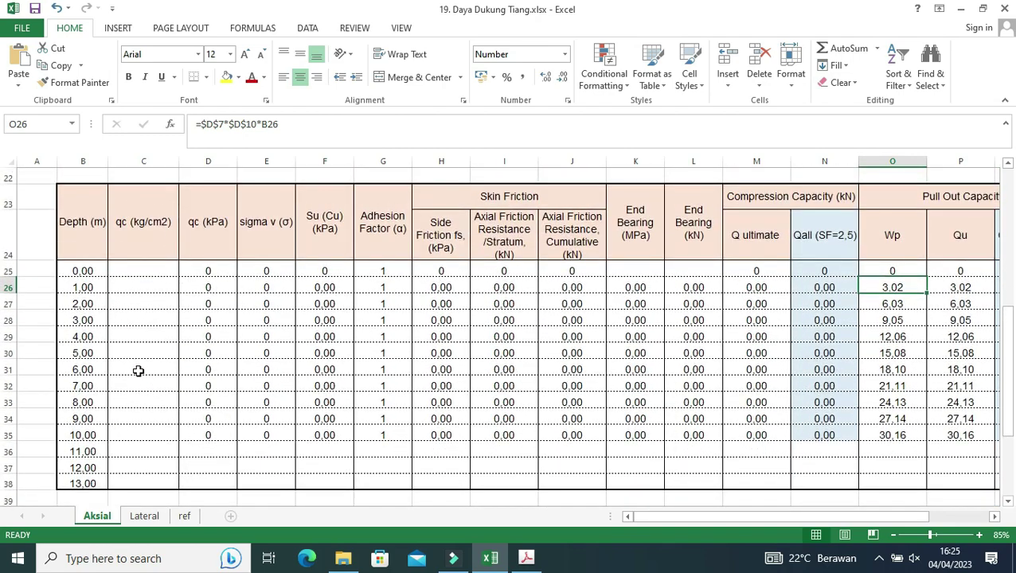
click(343, 558)
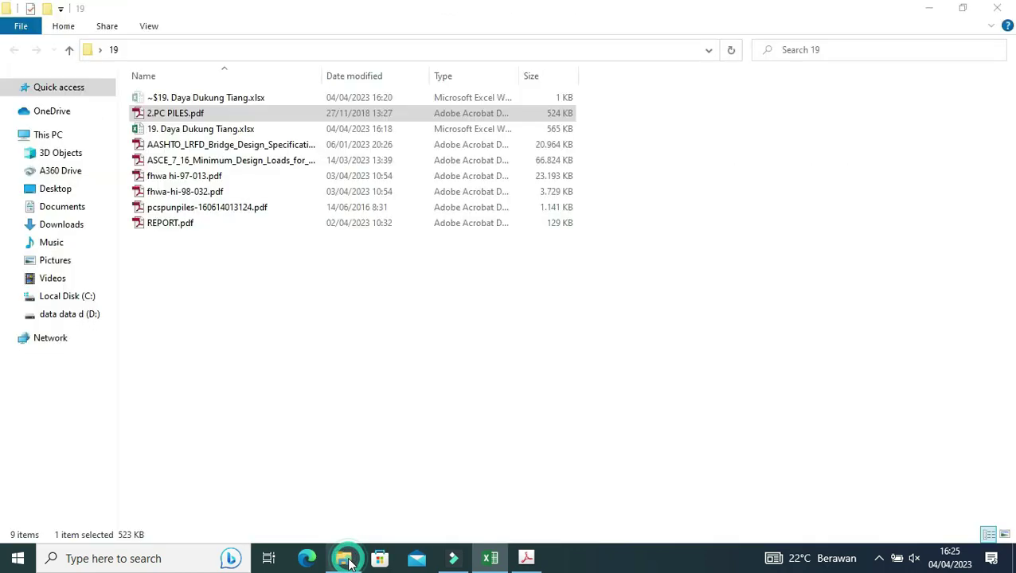
double_click(194, 222)
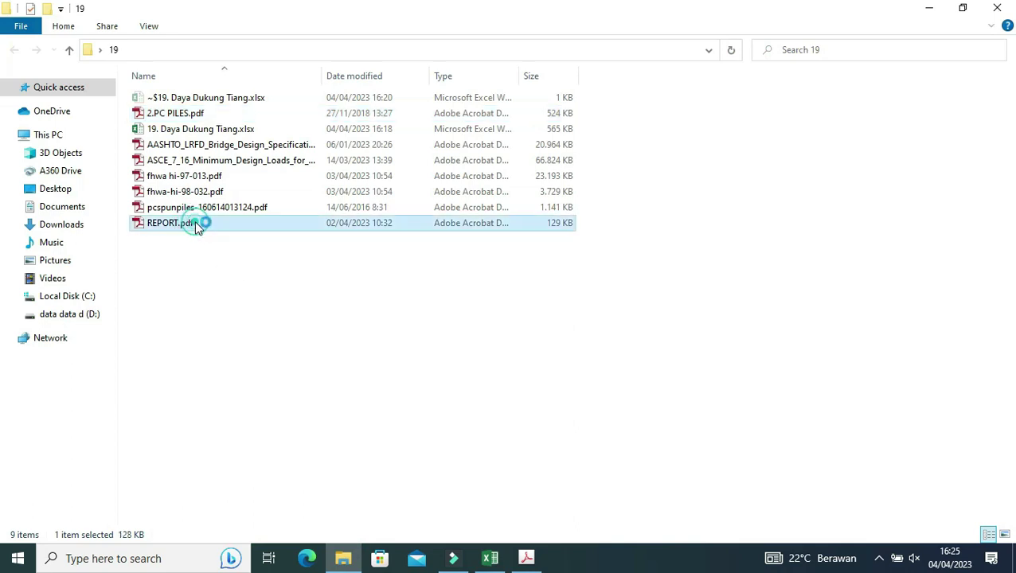
drag(494, 375, 476, 279)
Go to the data table on page 18 of REPORT.pdf and zoom to 75%.
drag(486, 387, 488, 284)
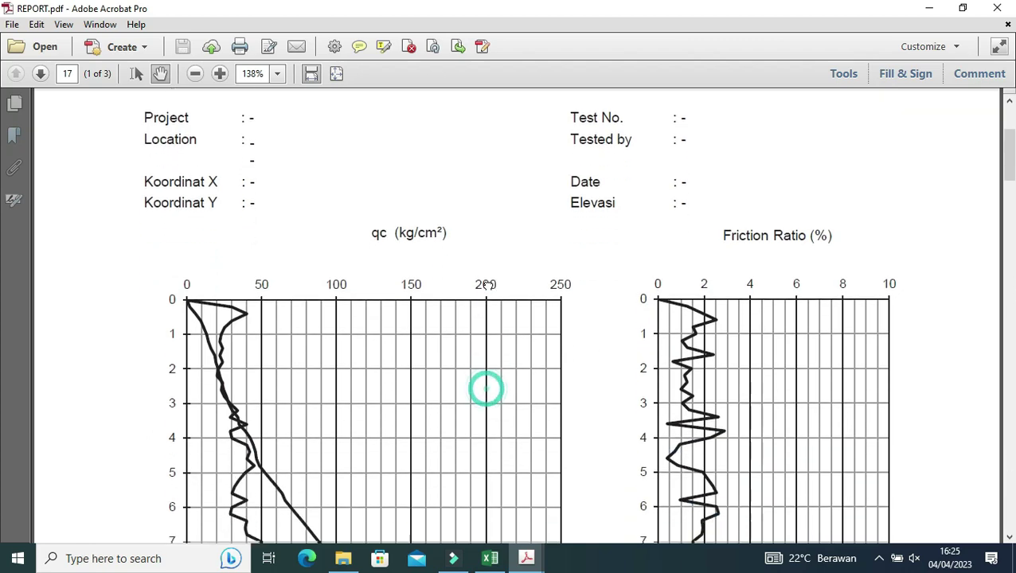
click(14, 103)
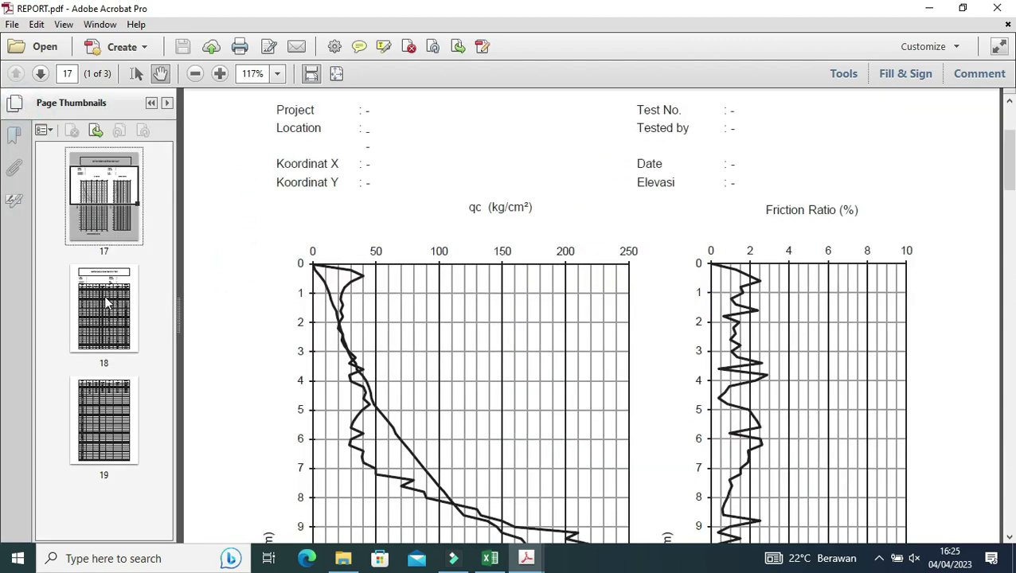
click(106, 303)
scroll(400, 396, down, 4)
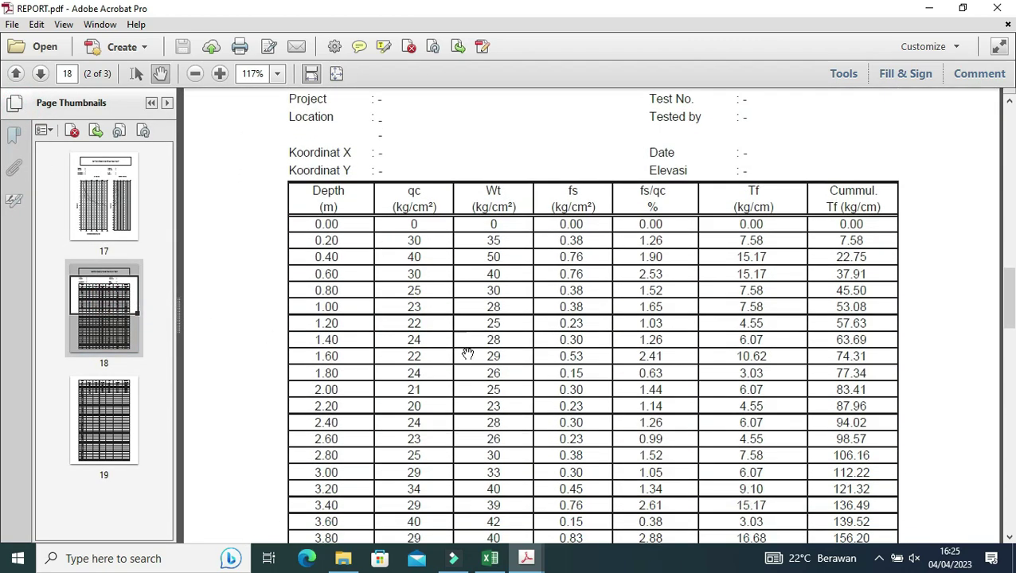
scroll(465, 353, down, 1)
key(ctrl+minus)
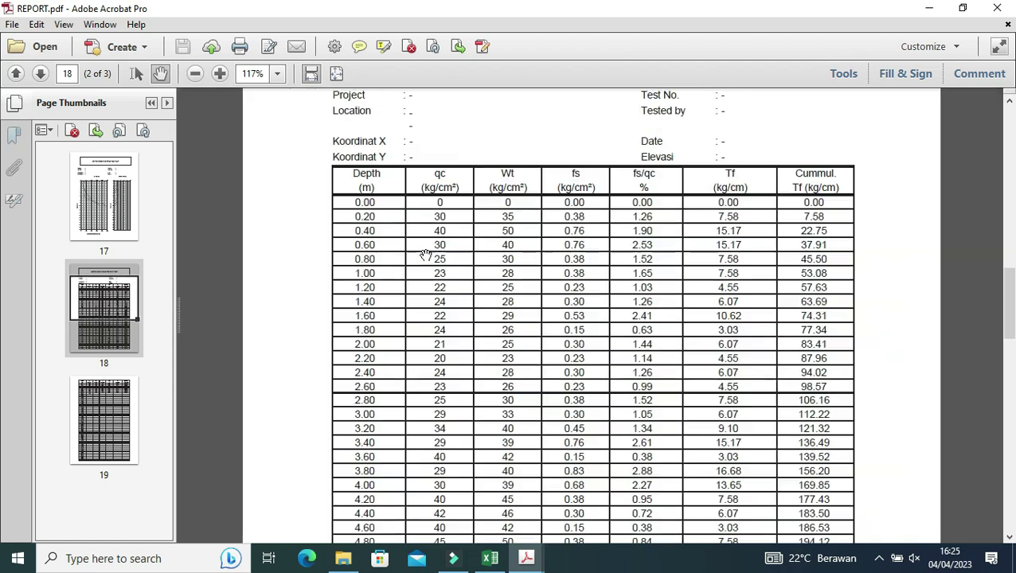
scroll(544, 351, down, 2)
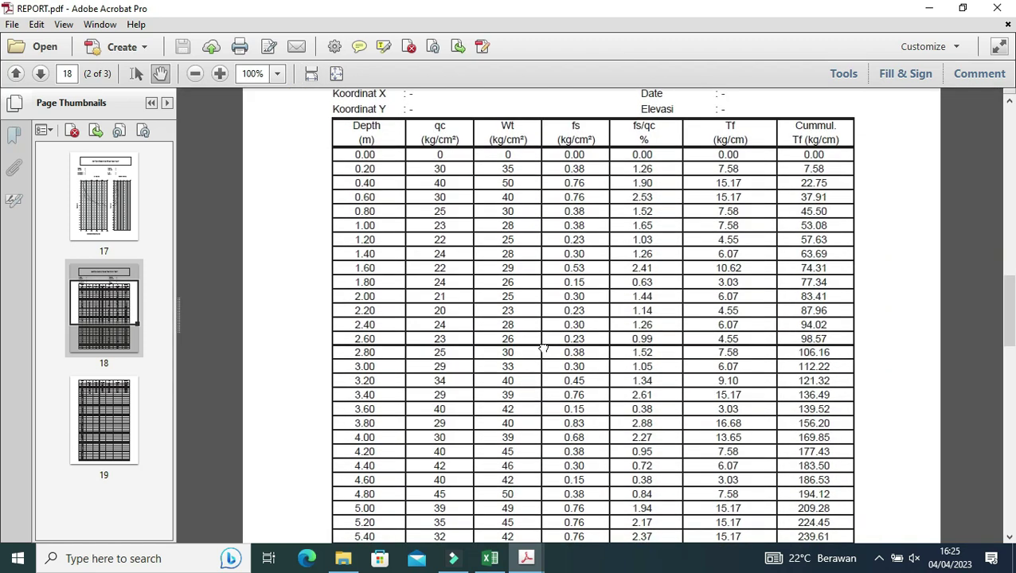
key(ctrl+minus)
scroll(541, 338, down, 1)
scroll(535, 310, down, 1)
scroll(530, 282, down, 1)
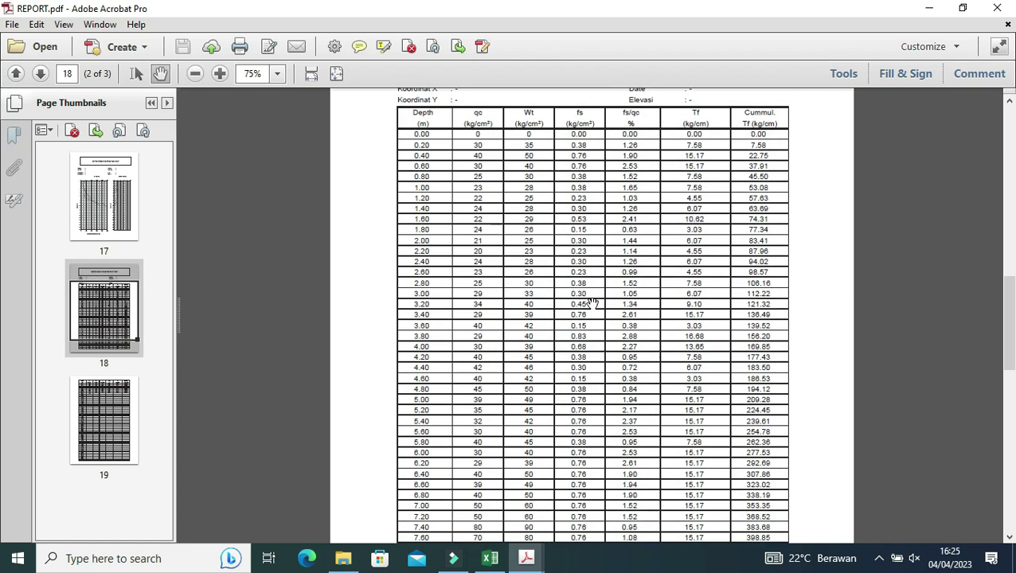
Clip the Depth and qc columns as a screen snip and return to Excel.
key(super+shift+s)
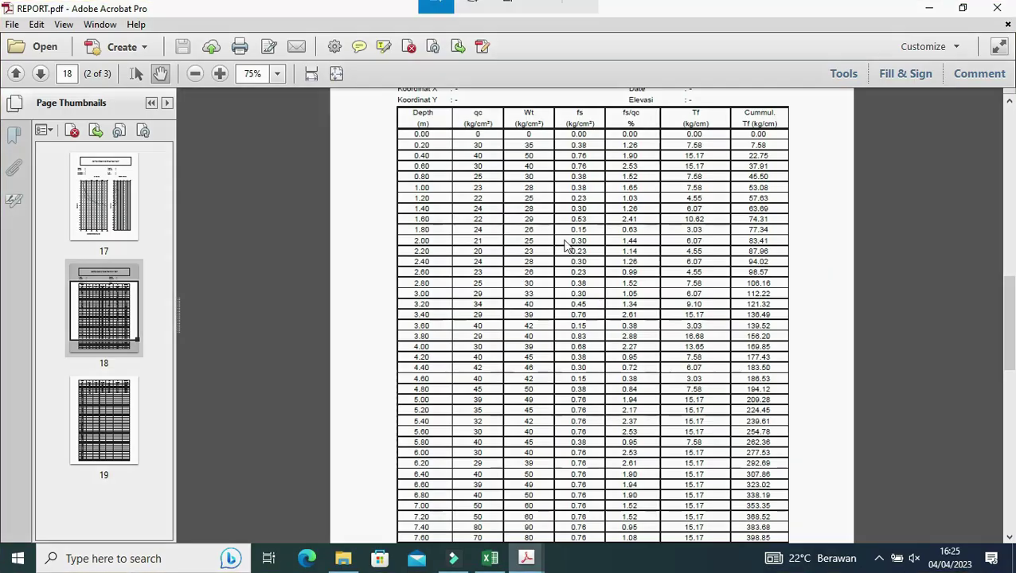
drag(391, 99, 504, 540)
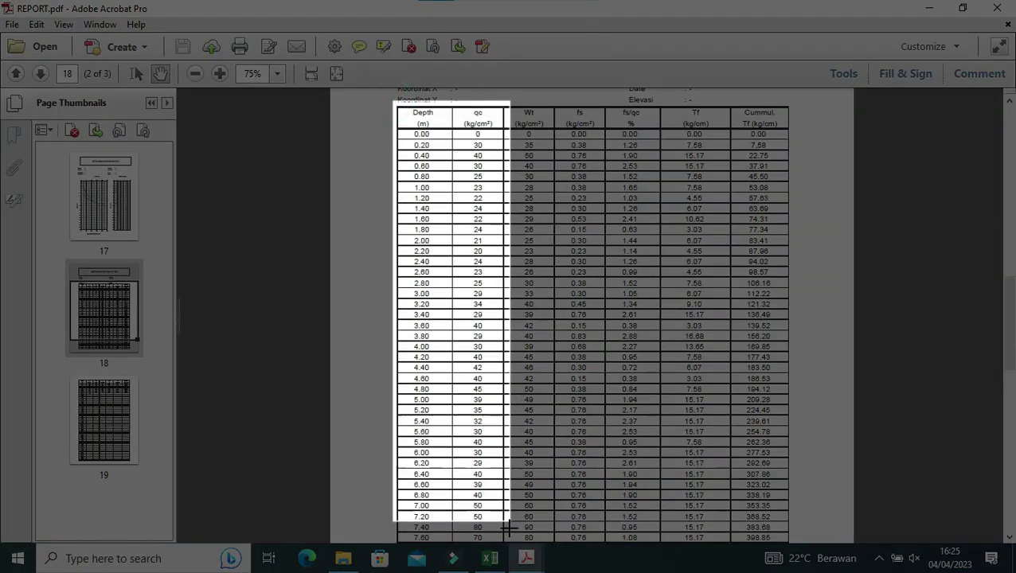
drag(504, 539, 505, 543)
click(498, 561)
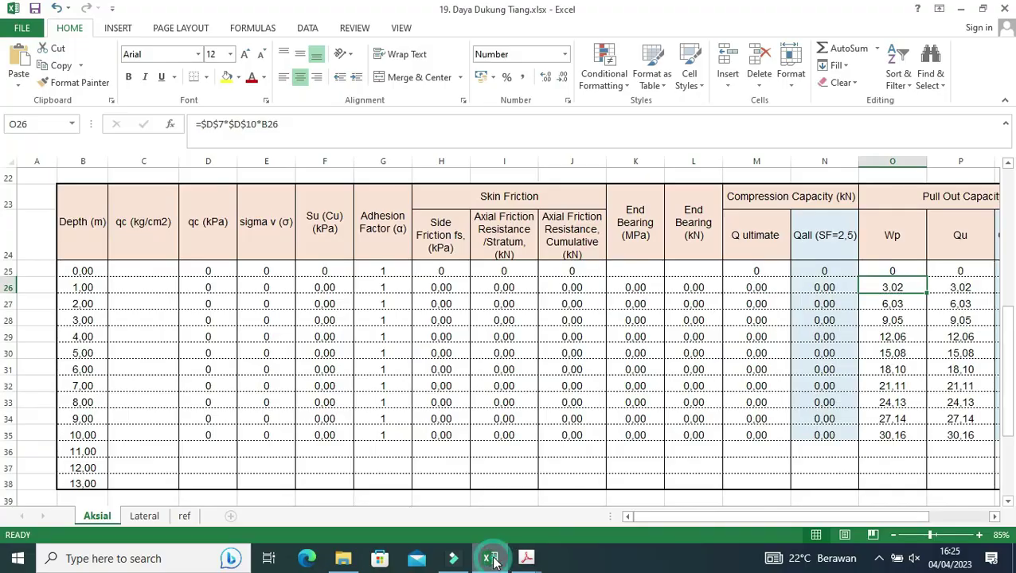
Paste the clipped Depth–qc table at I37 and move it beside the pile data table.
click(476, 460)
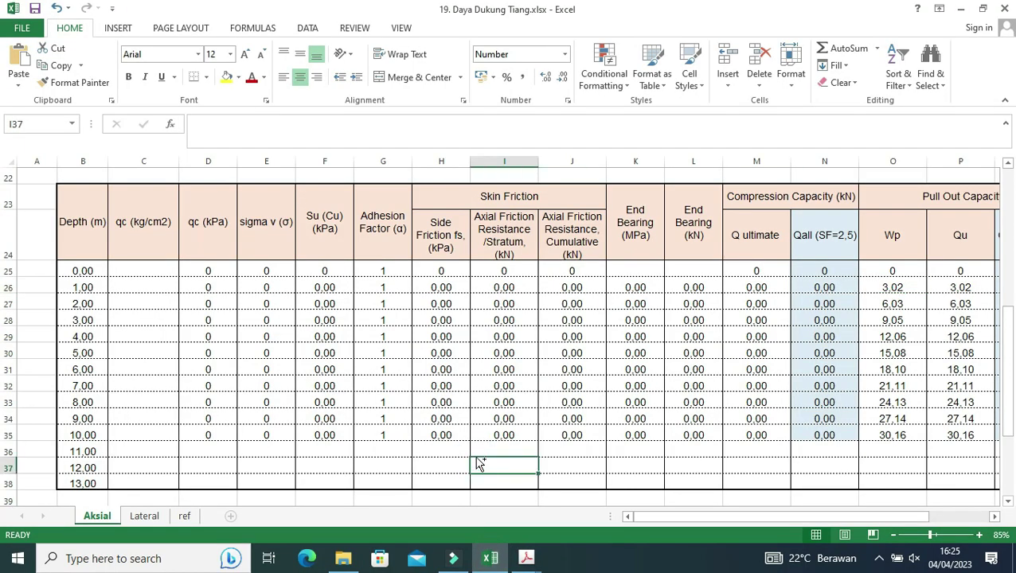
key(ctrl+v)
scroll(476, 453, down, 3)
mouse_move(517, 380)
mouse_down()
mouse_move(328, 338)
mouse_move(308, 311)
mouse_up()
drag(364, 196, 404, 50)
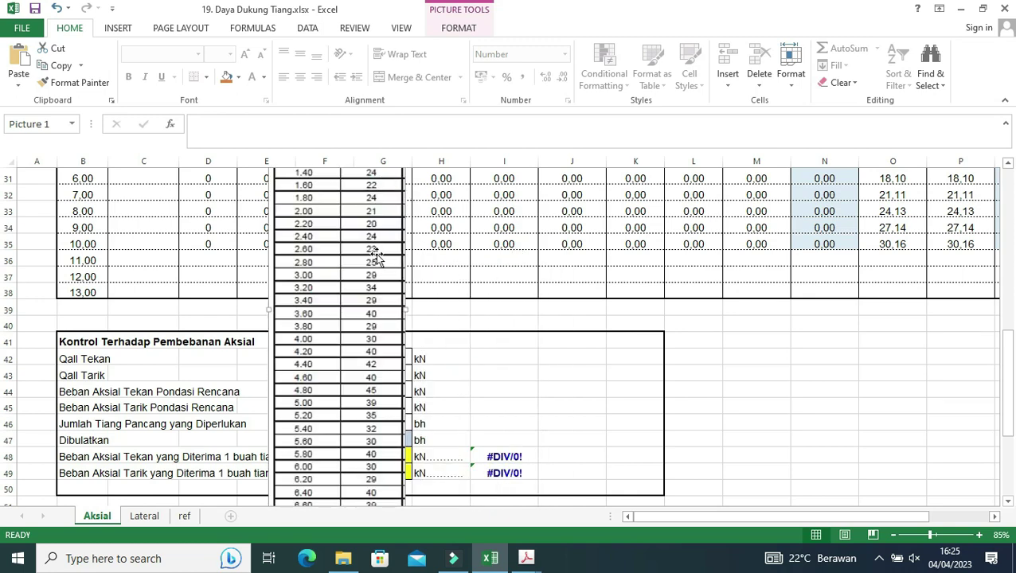
scroll(358, 356, up, 4)
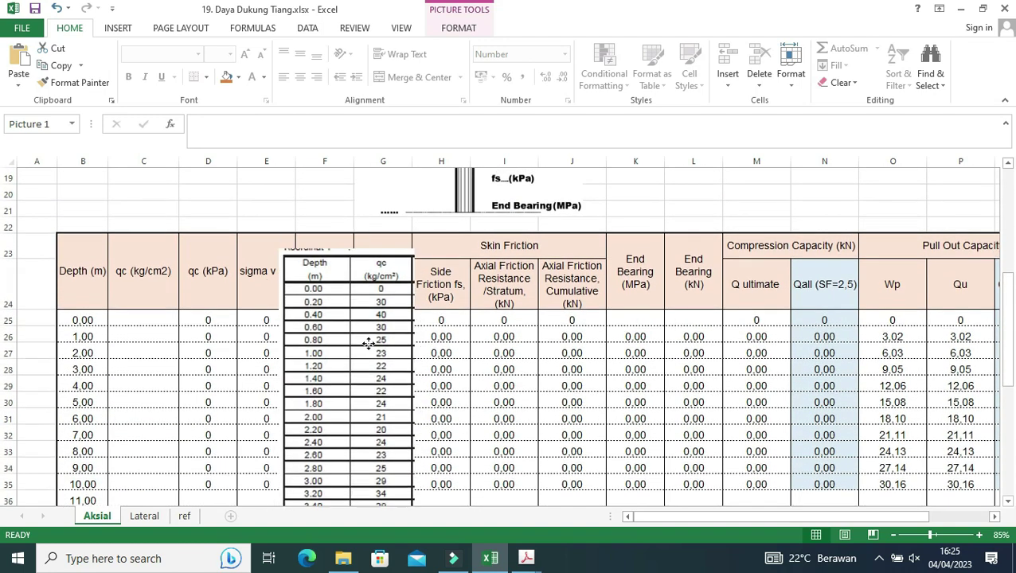
drag(357, 355, 375, 350)
scroll(375, 350, up, 2)
scroll(331, 350, down, 1)
mouse_move(337, 383)
mouse_down()
mouse_move(356, 379)
mouse_move(344, 360)
mouse_up()
scroll(356, 379, down, 1)
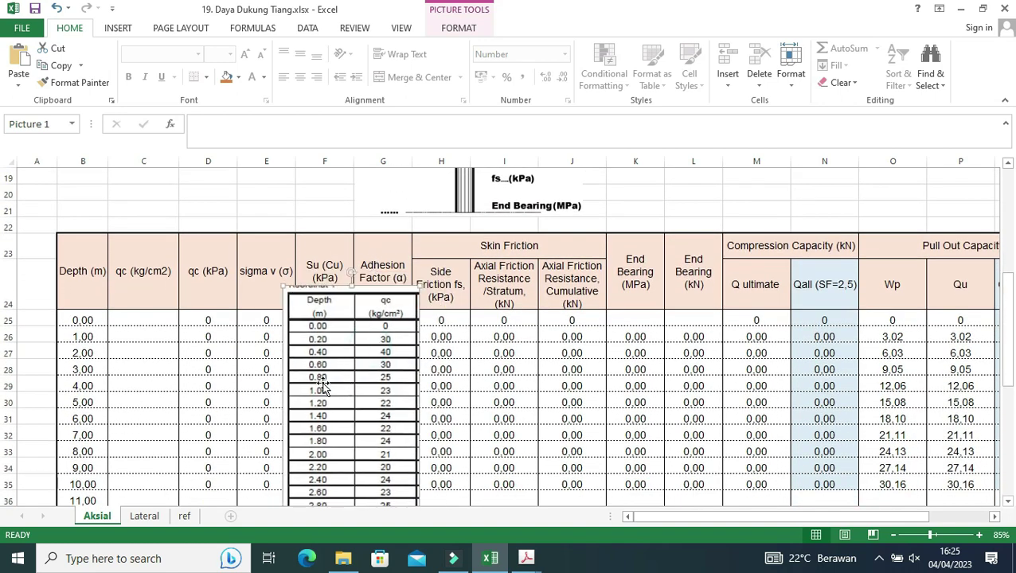
Enter qc readings 0, 23 and 21 for depths 0, 1 and 2 m.
click(143, 335)
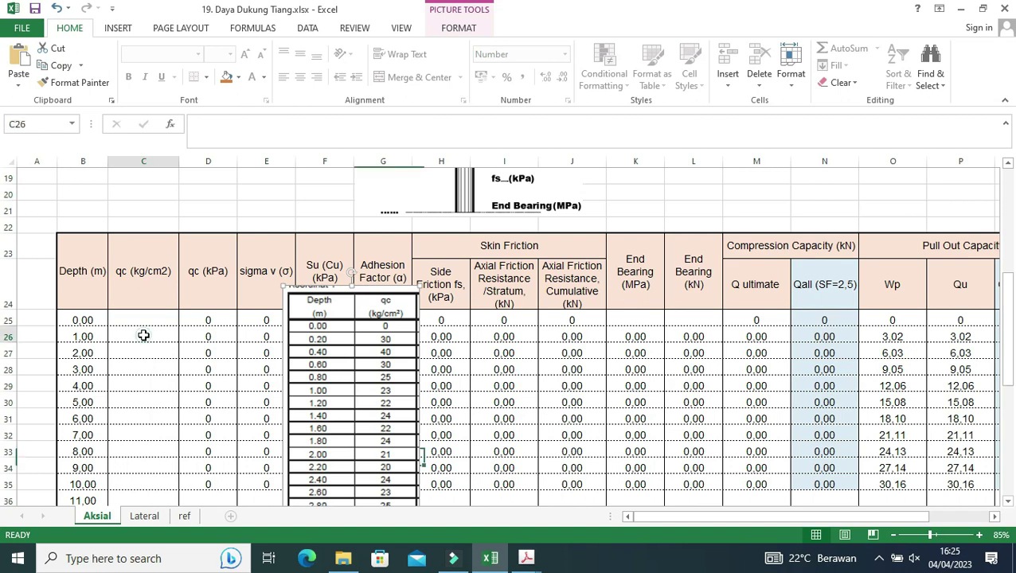
click(158, 319)
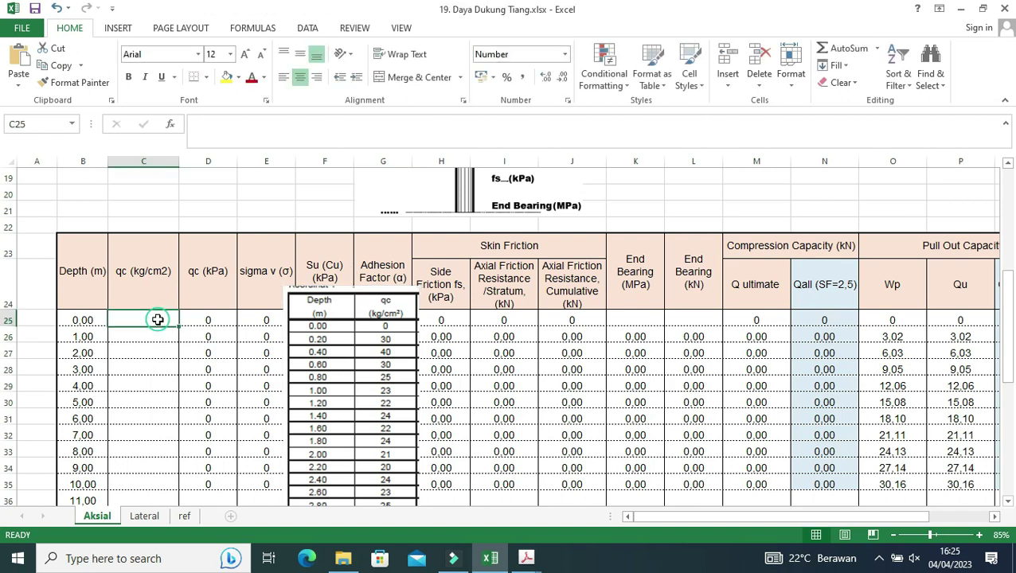
text(0)
key(Return)
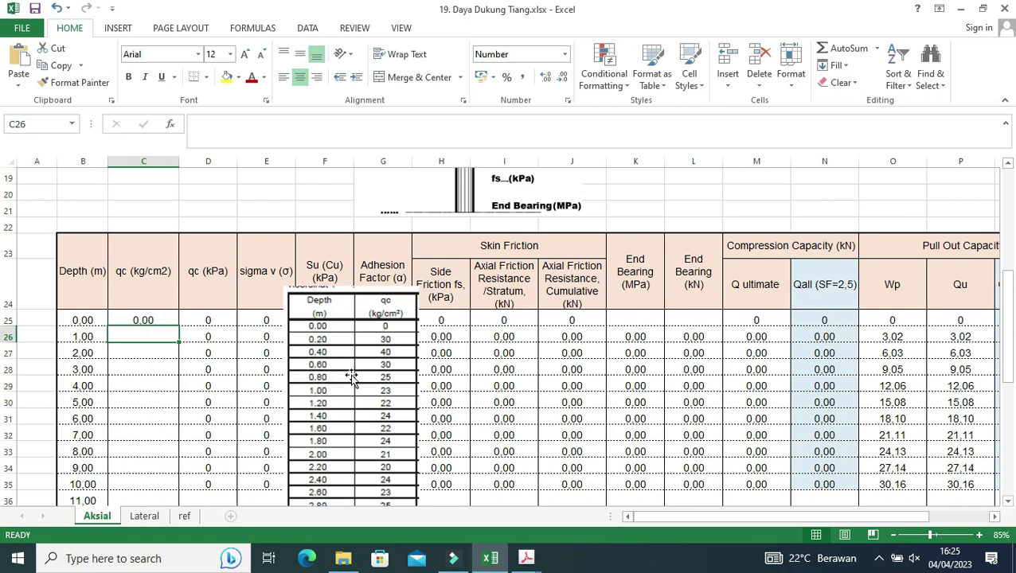
text(2)
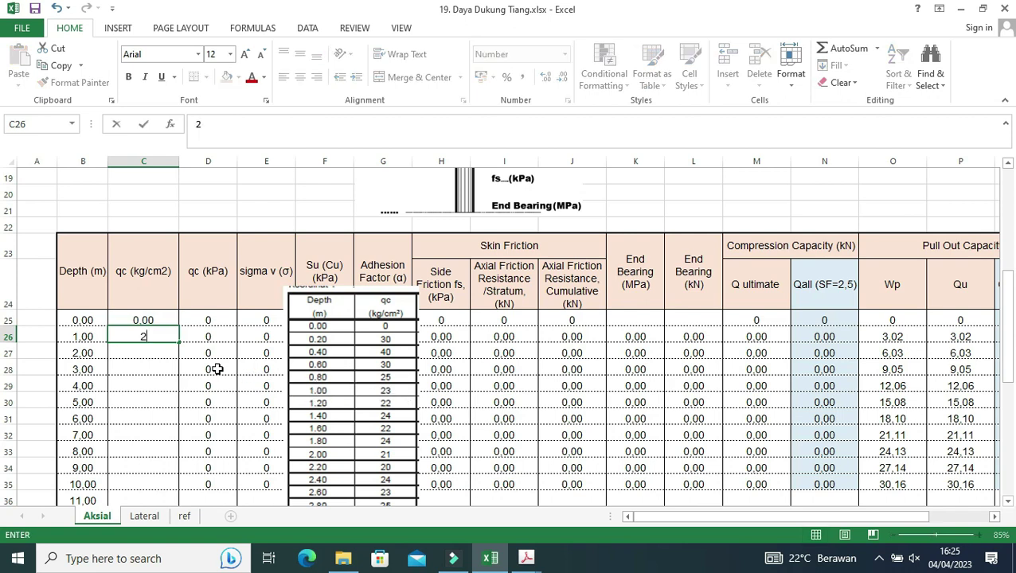
text(3)
key(Return)
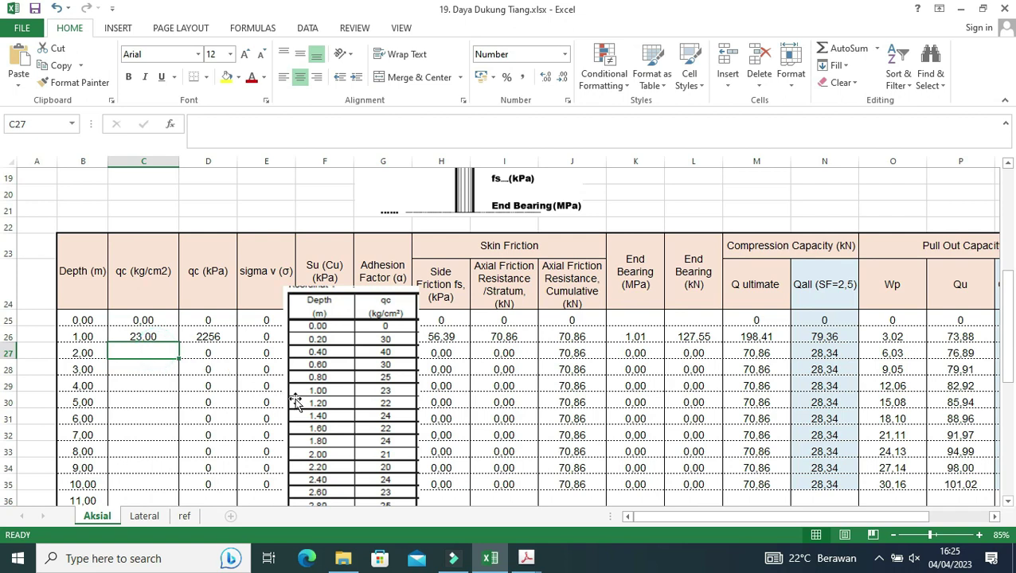
drag(334, 442, 334, 423)
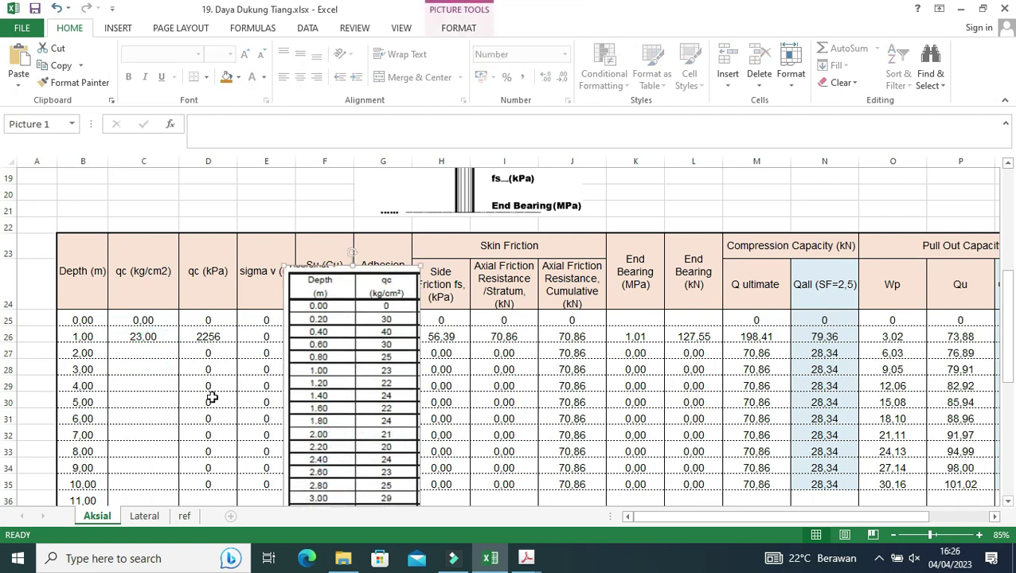
click(160, 352)
text(21)
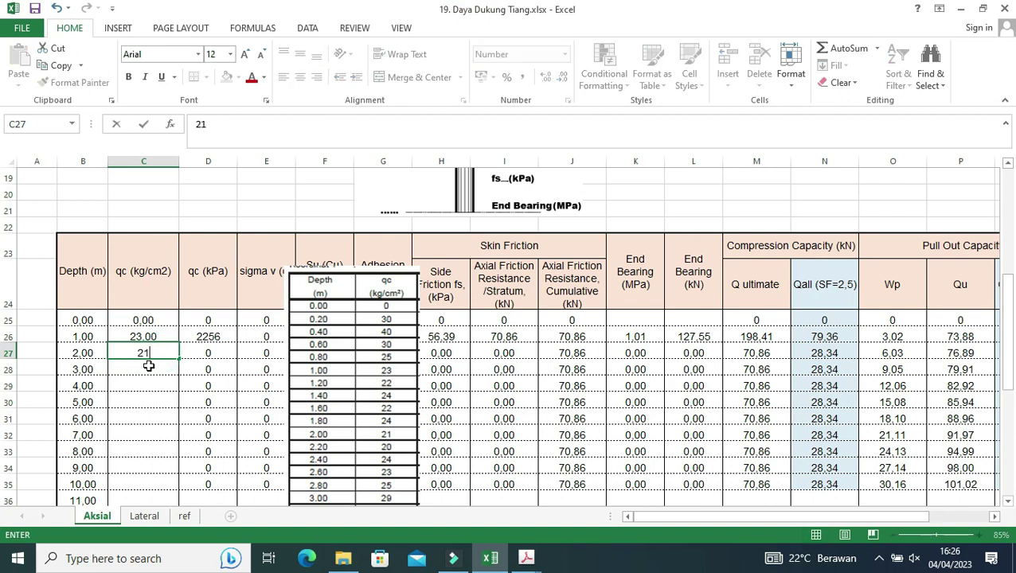
key(Return)
Enter qc readings 29 and 30 for the 3 m and 4 m depths.
click(342, 432)
drag(342, 432, 333, 392)
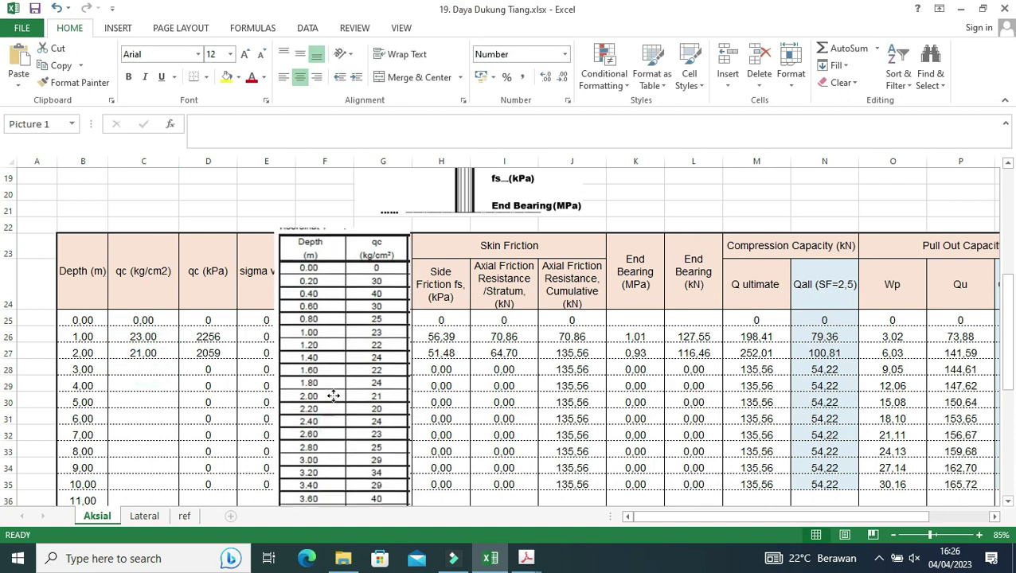
click(161, 370)
text(29)
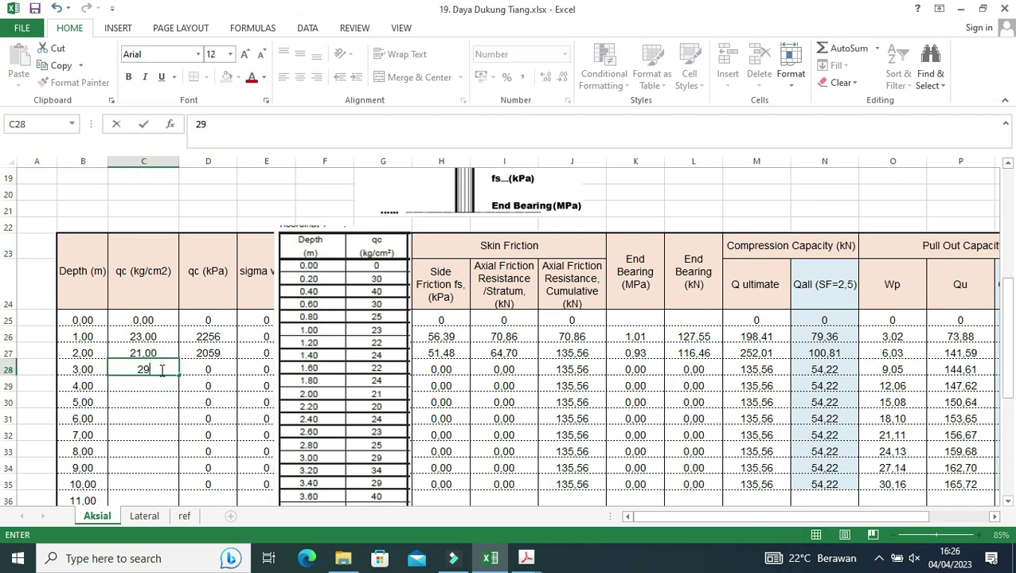
key(Return)
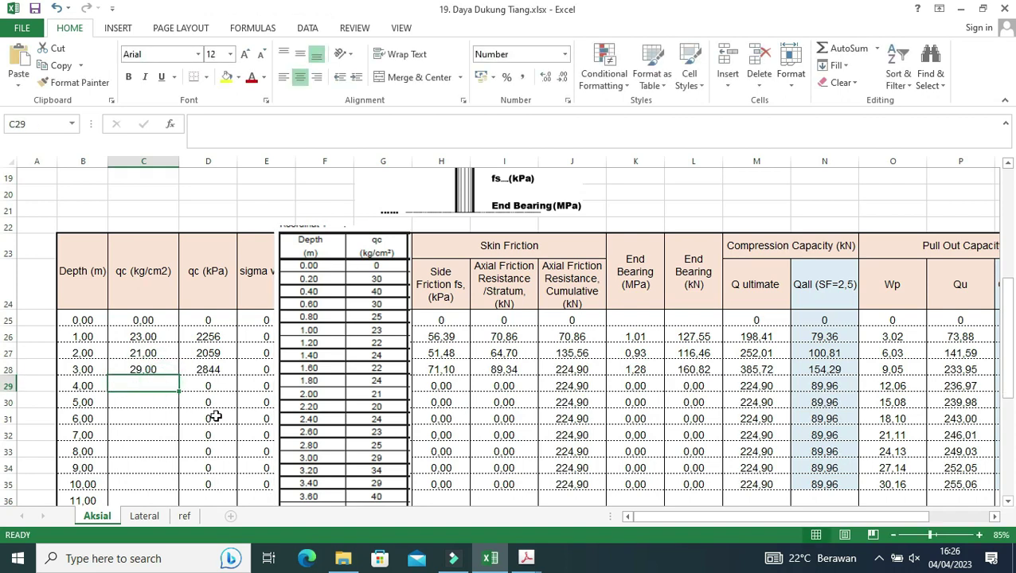
click(333, 450)
mouse_move(332, 450)
mouse_down()
mouse_move(331, 398)
mouse_move(317, 402)
mouse_up()
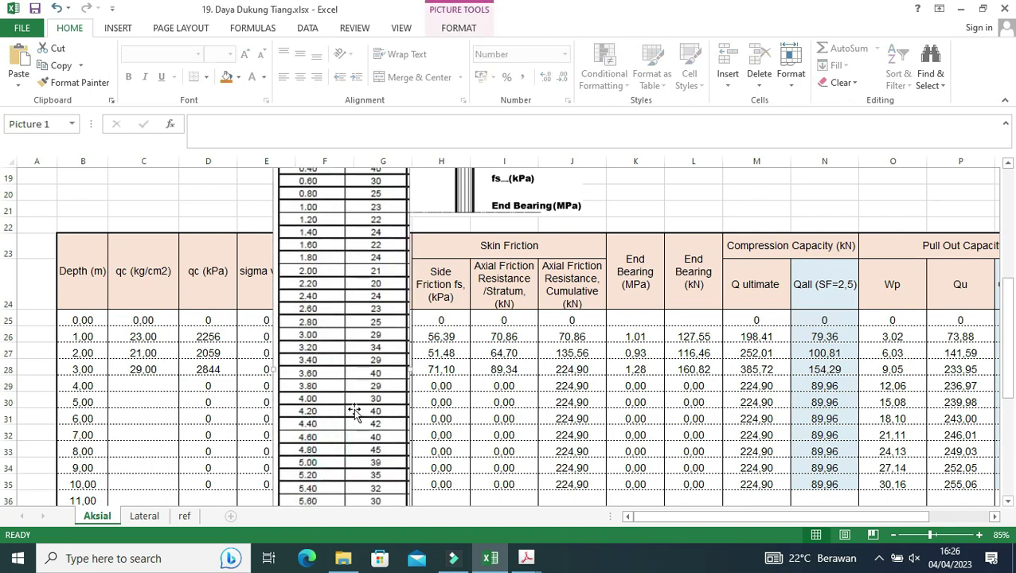
click(164, 387)
text(30)
key(Return)
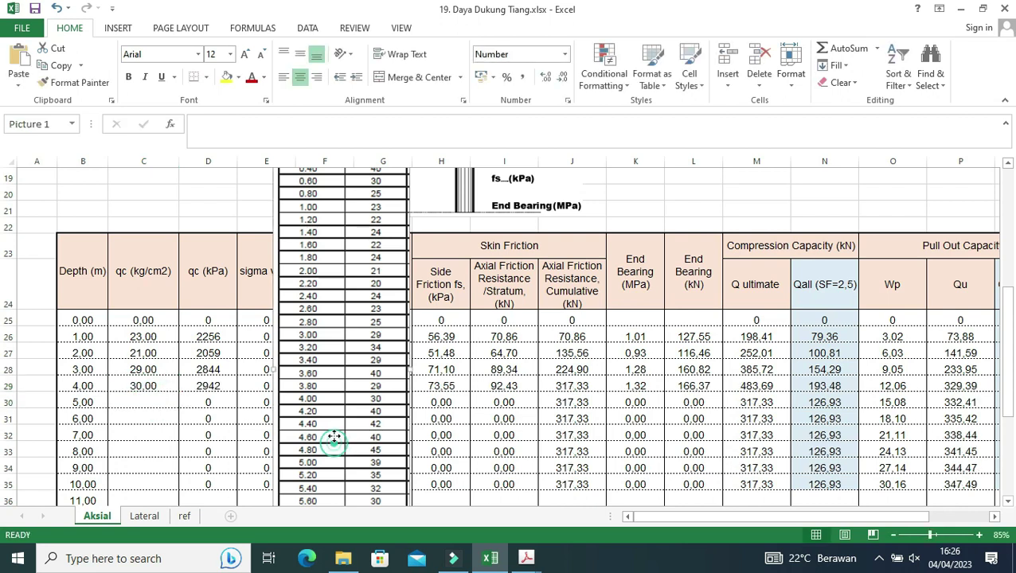
Enter qc readings 39 and 30 for the 5 m and 6 m depths.
drag(328, 434, 331, 385)
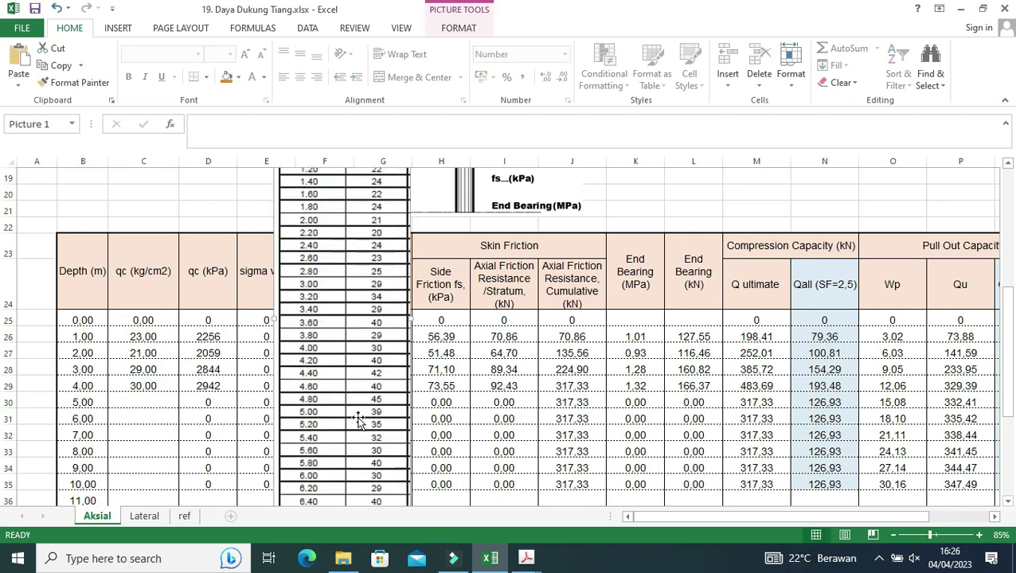
click(167, 396)
text(39)
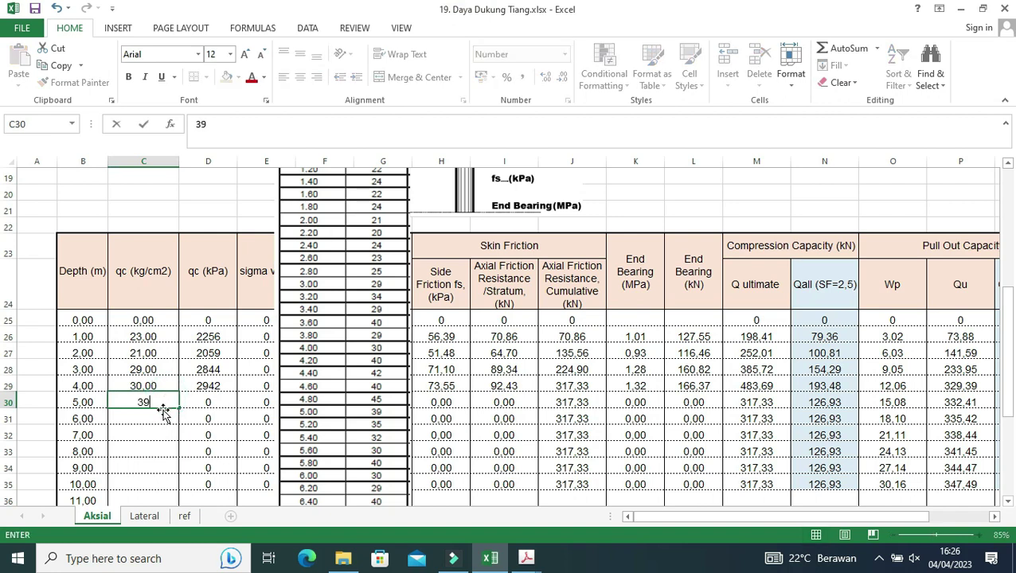
click(159, 413)
drag(347, 470, 324, 384)
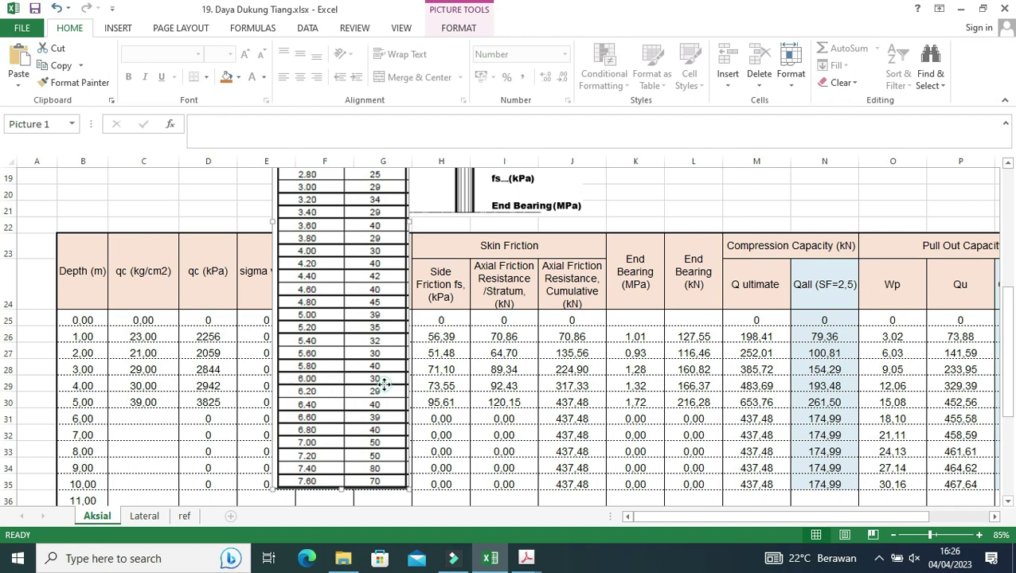
click(158, 418)
text(30)
key(Return)
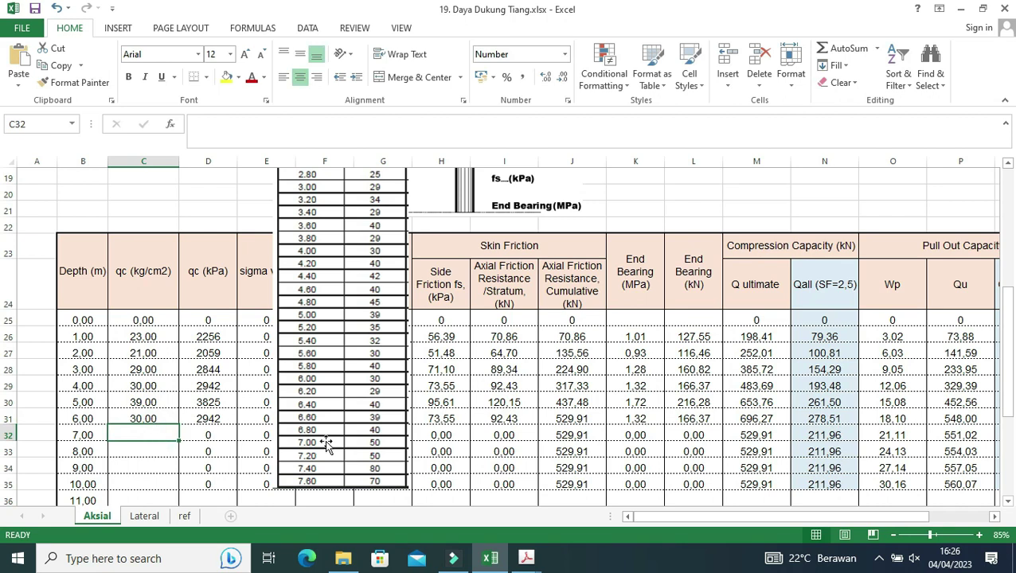
Enter qc 50 for 7 m and delete the reference table picture.
drag(323, 436, 326, 414)
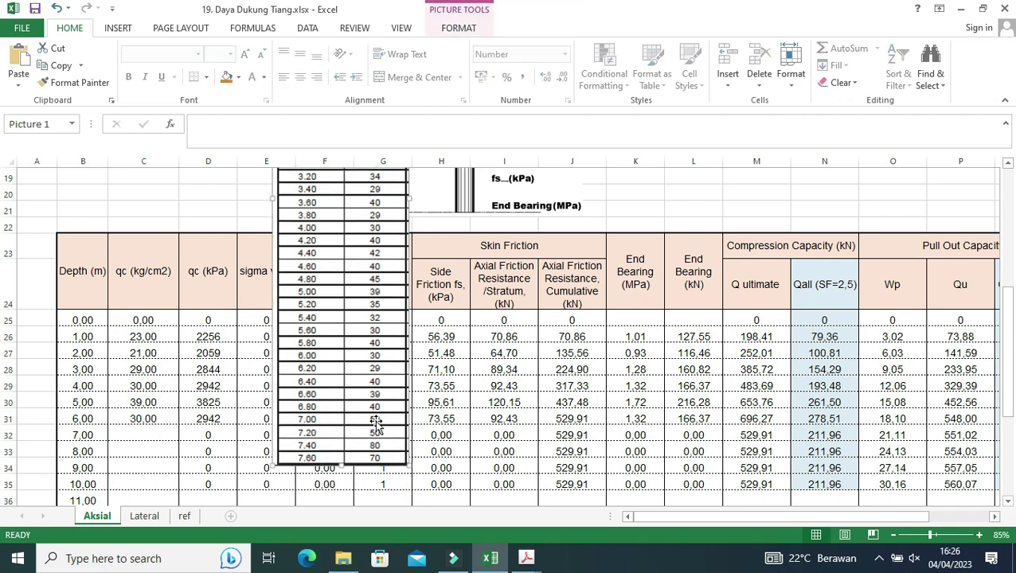
click(165, 437)
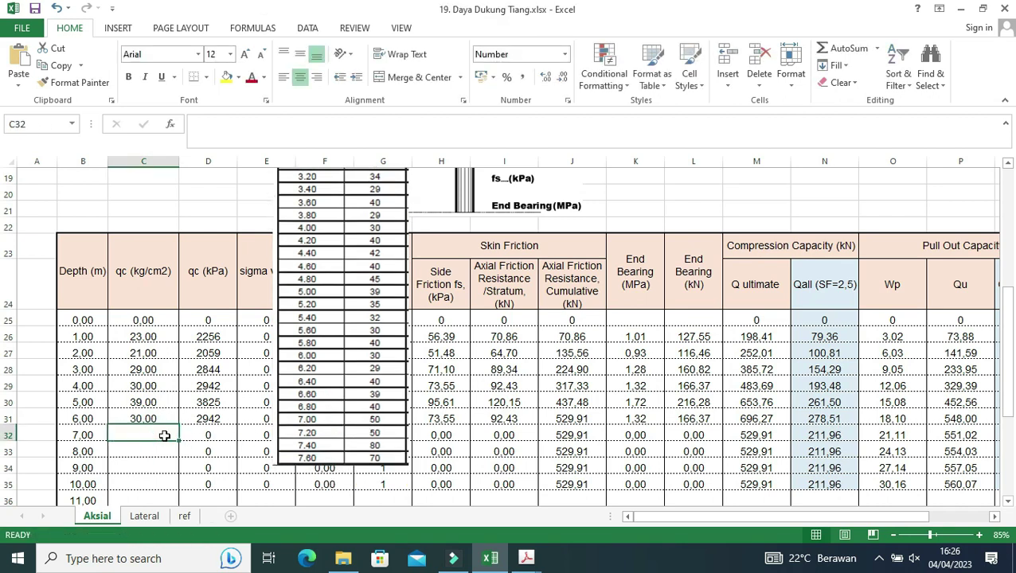
text(50)
key(Return)
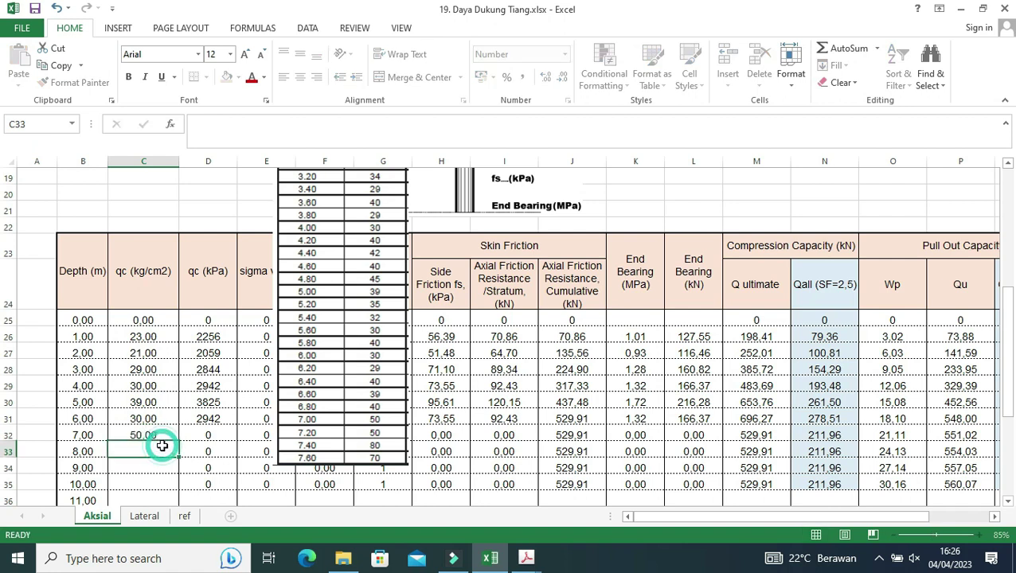
click(342, 416)
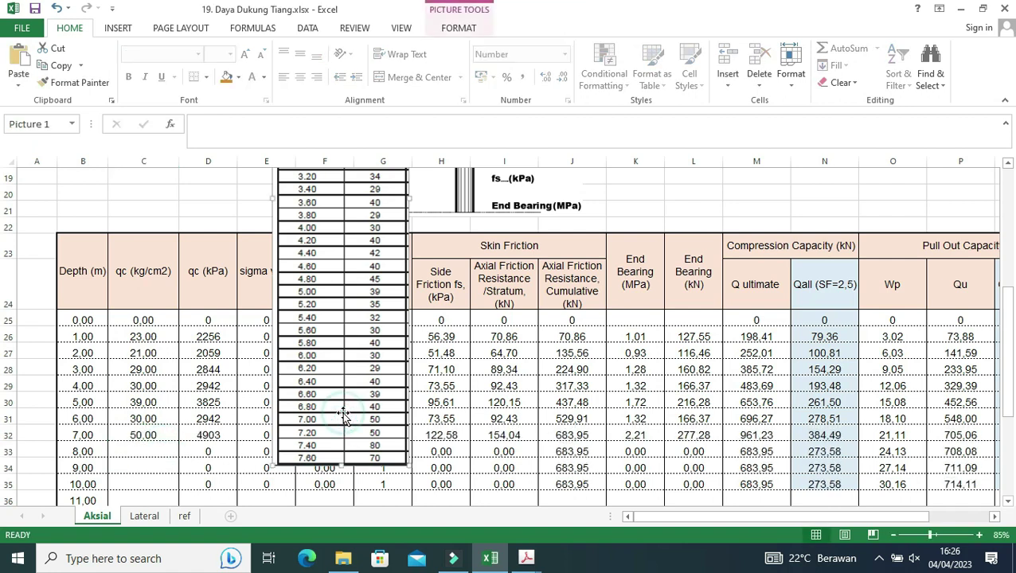
key(Delete)
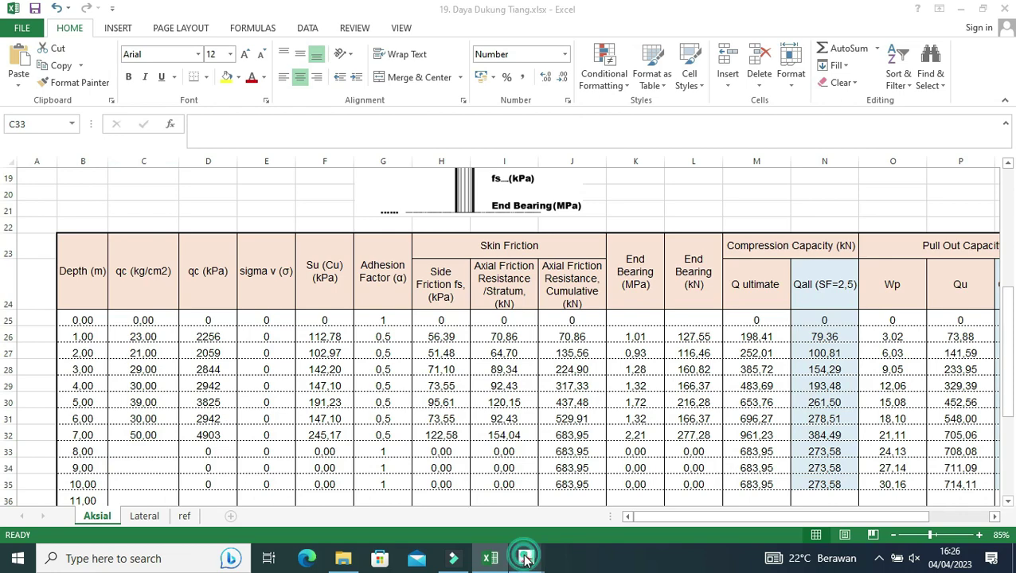
Snip the depth and qc columns from 8.00 m down in REPORT.pdf.
mouse_move(525, 558)
click(629, 510)
scroll(448, 436, down, 3)
scroll(451, 324, down, 2)
scroll(476, 270, down, 3)
scroll(476, 269, down, 2)
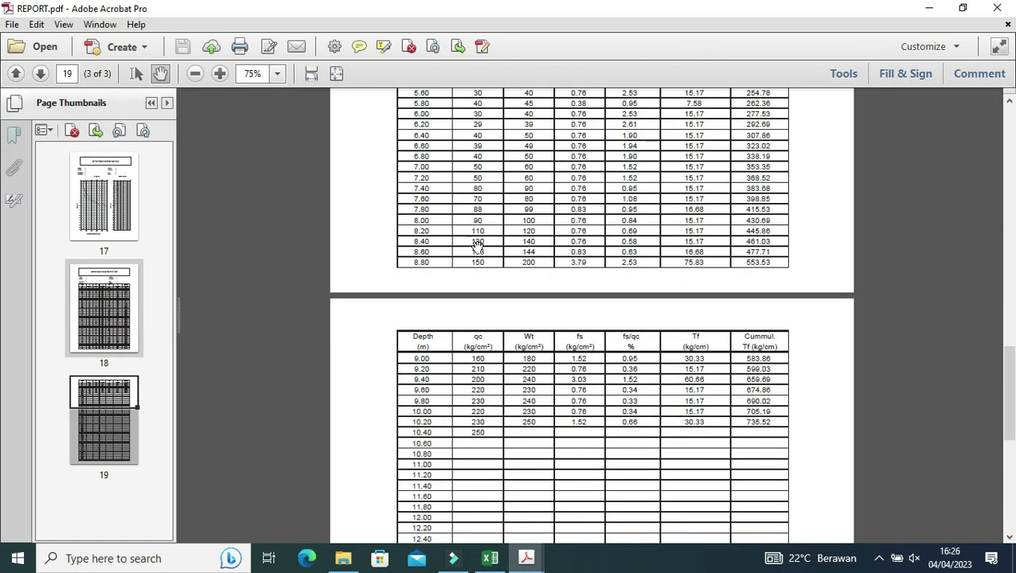
ctrl+scroll(531, 405, up, 1)
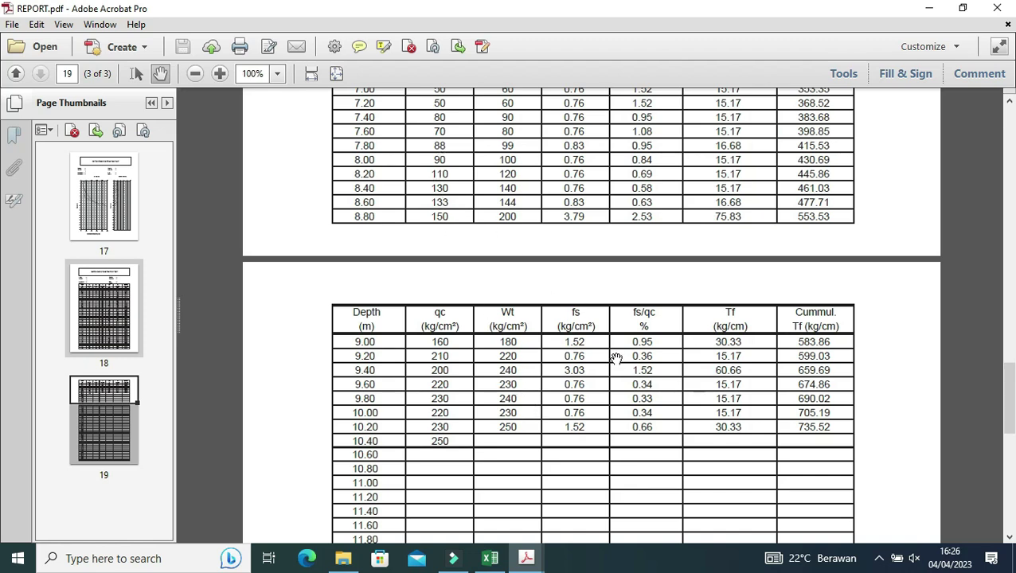
key(super+shift+s)
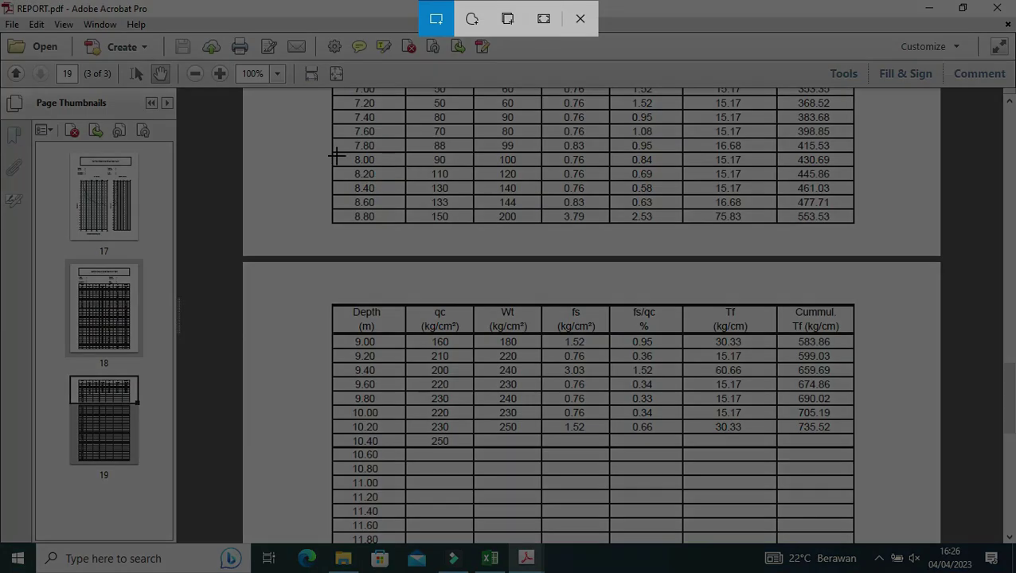
drag(319, 146, 494, 471)
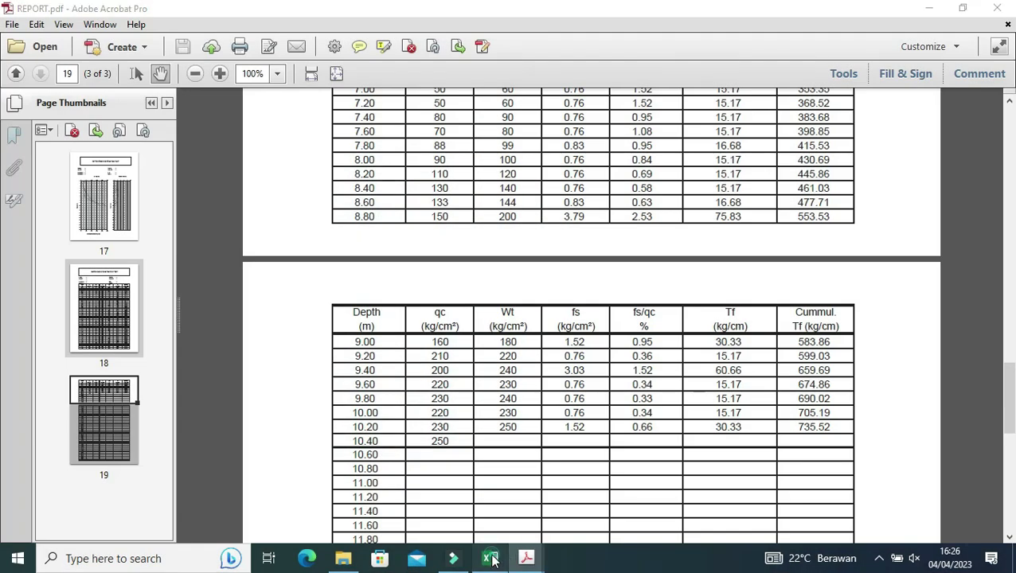
Paste the clipped depth/qc table into the Aksial sheet beside column C.
click(489, 558)
click(422, 389)
key(ctrl+v)
scroll(402, 362, down, 2)
scroll(454, 354, down, 2)
scroll(453, 352, up, 2)
drag(510, 251, 385, 252)
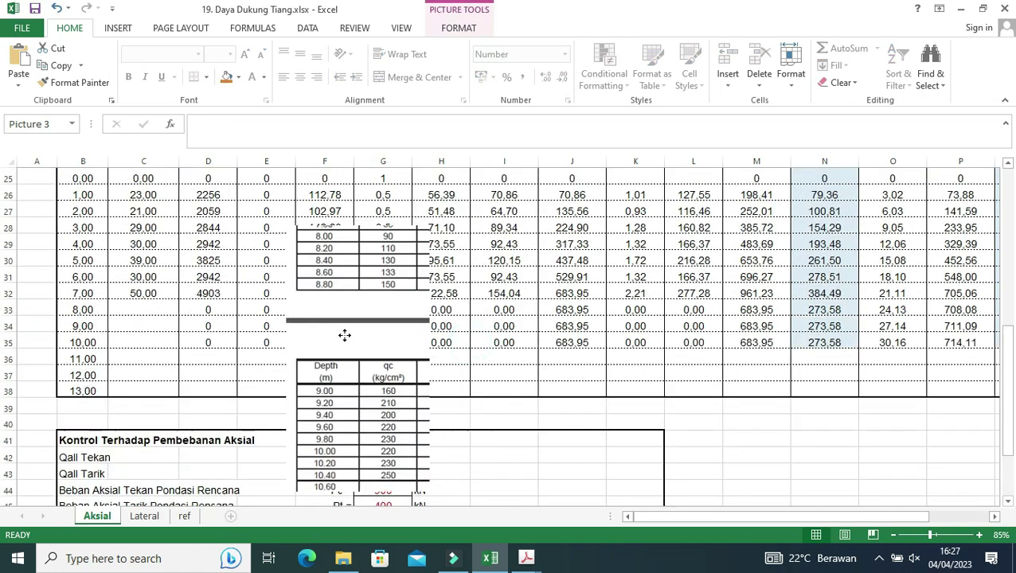
Enter qc readings 90 and 160 for the 8 m and 9 m depths.
click(149, 307)
text(90)
click(159, 324)
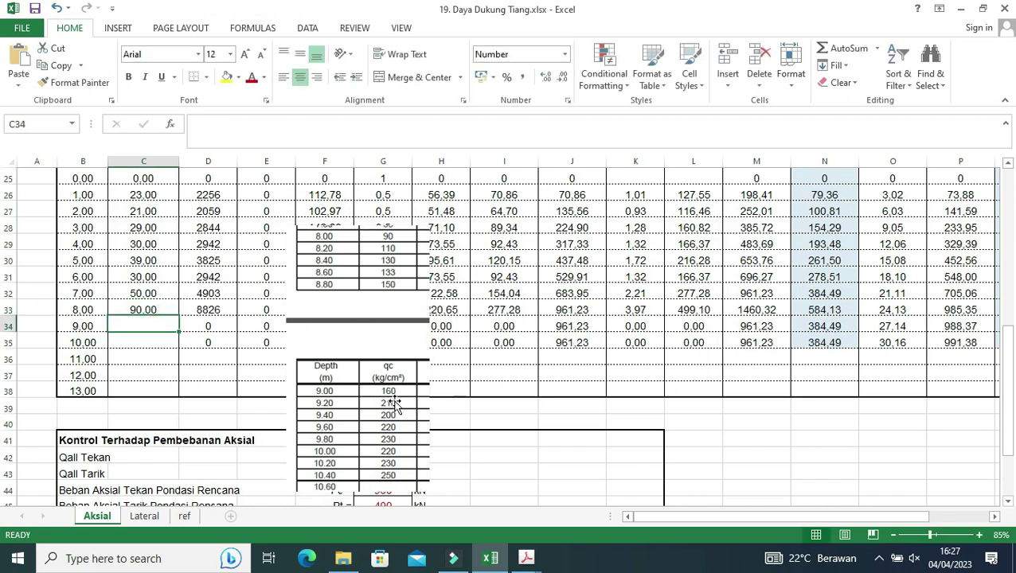
text(160)
click(158, 342)
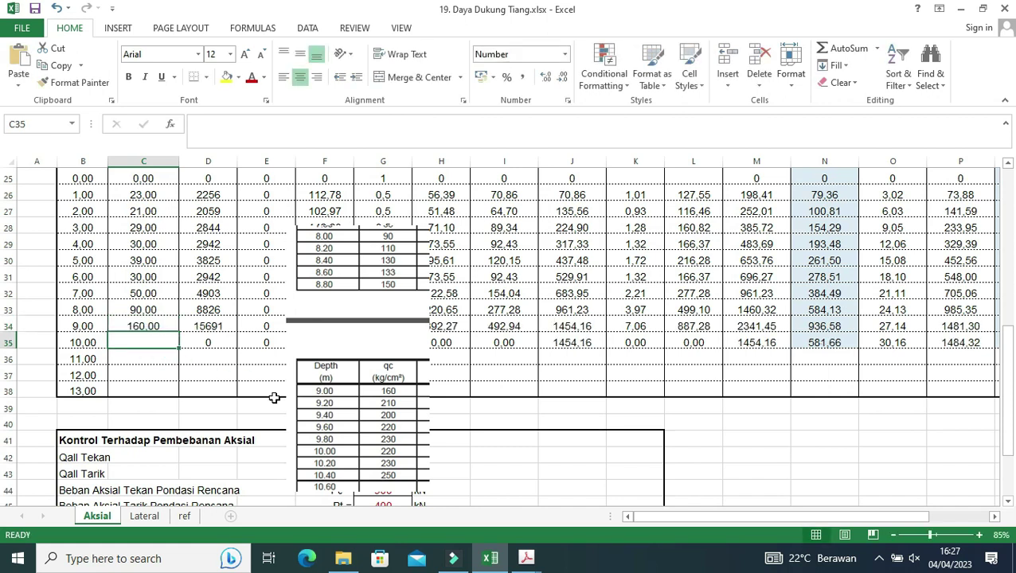
Enter 220 as the 10 m qc reading and delete the pasted CPT picture.
drag(400, 428, 403, 417)
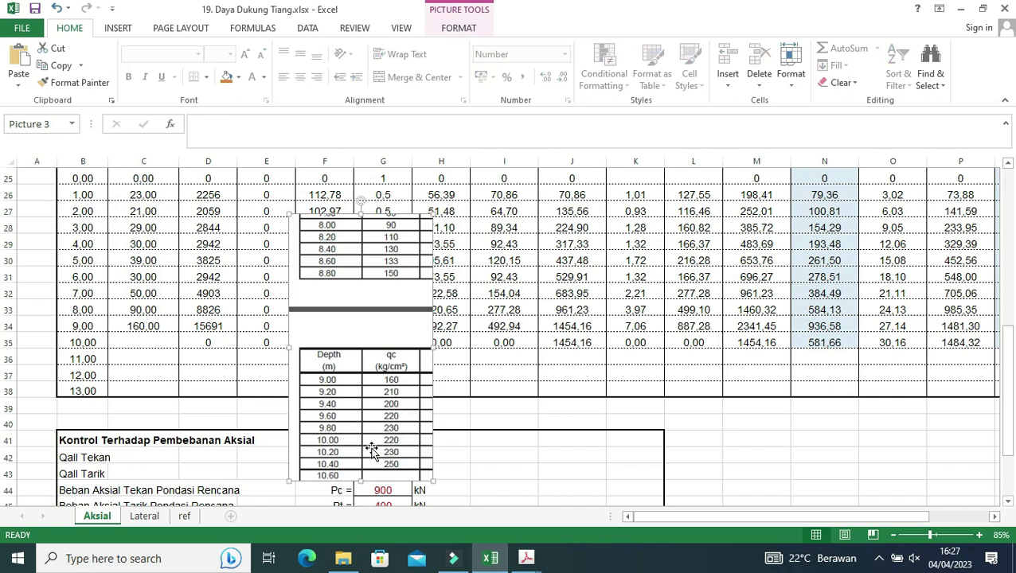
click(156, 341)
text(220)
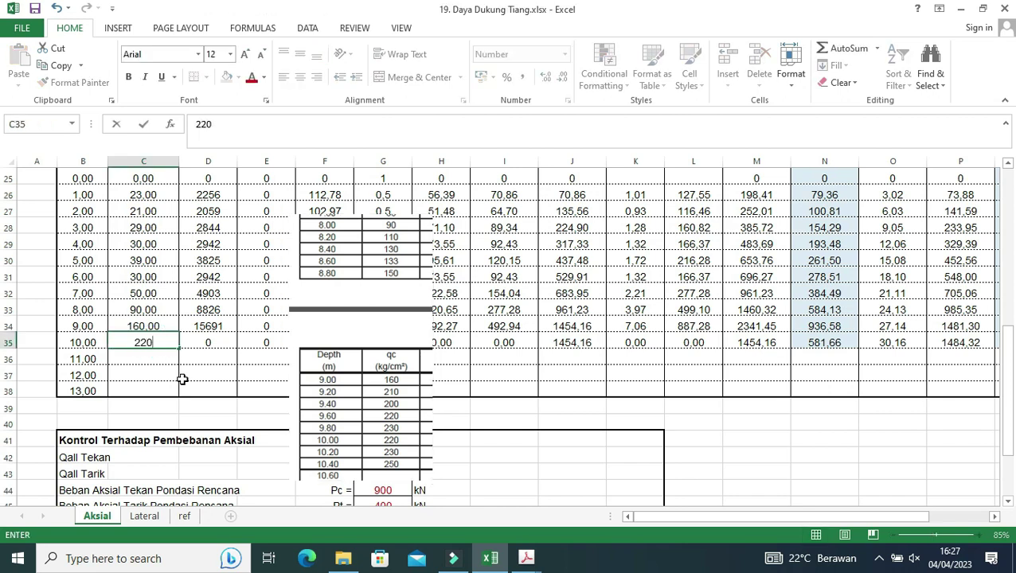
click(182, 380)
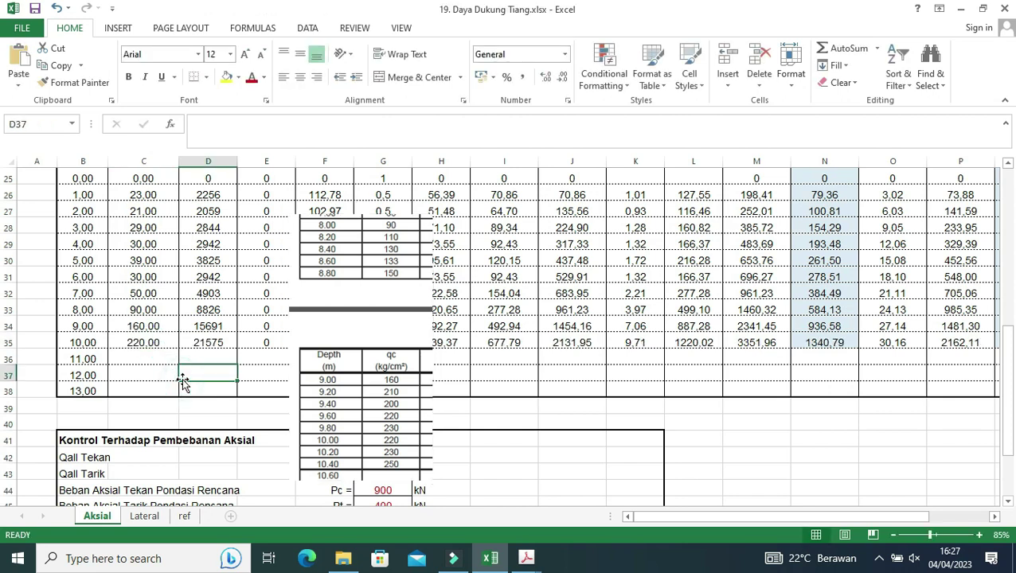
click(367, 420)
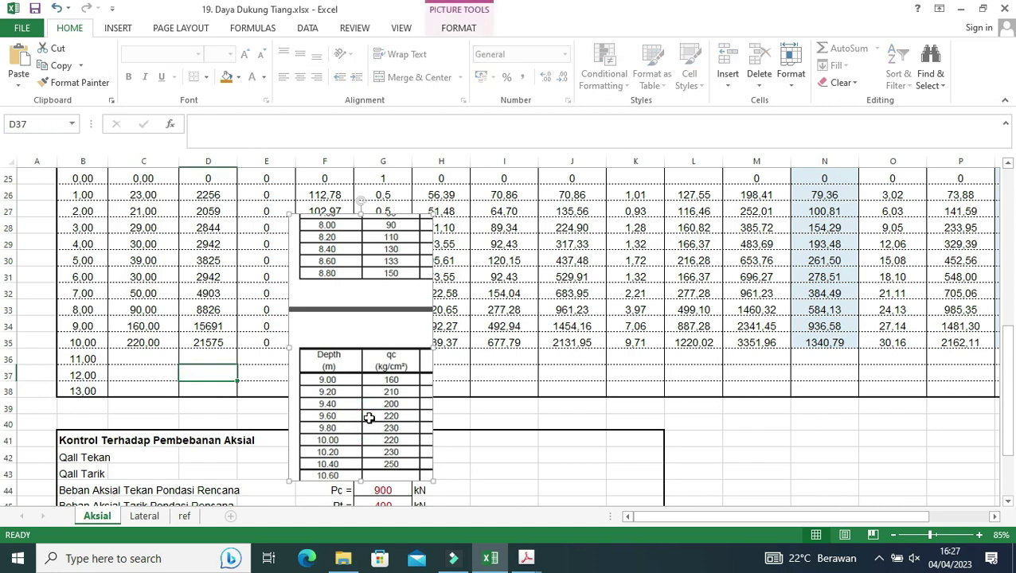
key(Delete)
Enter 17 as the soil unit weight in D12.
scroll(347, 408, up, 2)
scroll(487, 374, down, 1)
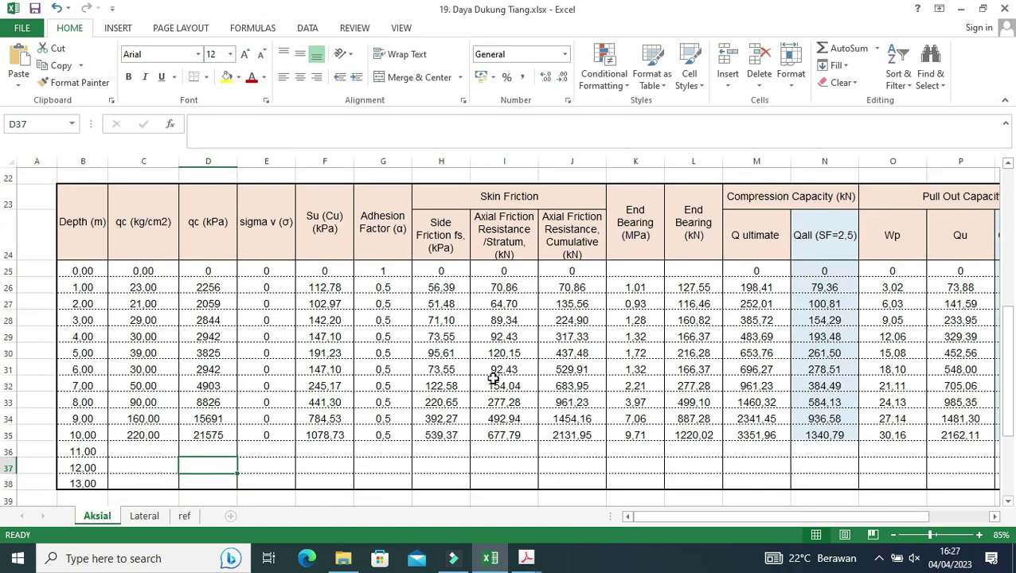
mouse_move(766, 515)
mouse_down()
mouse_move(830, 522)
mouse_move(750, 522)
mouse_up()
scroll(229, 331, up, 2)
scroll(229, 332, up, 2)
scroll(229, 331, up, 1)
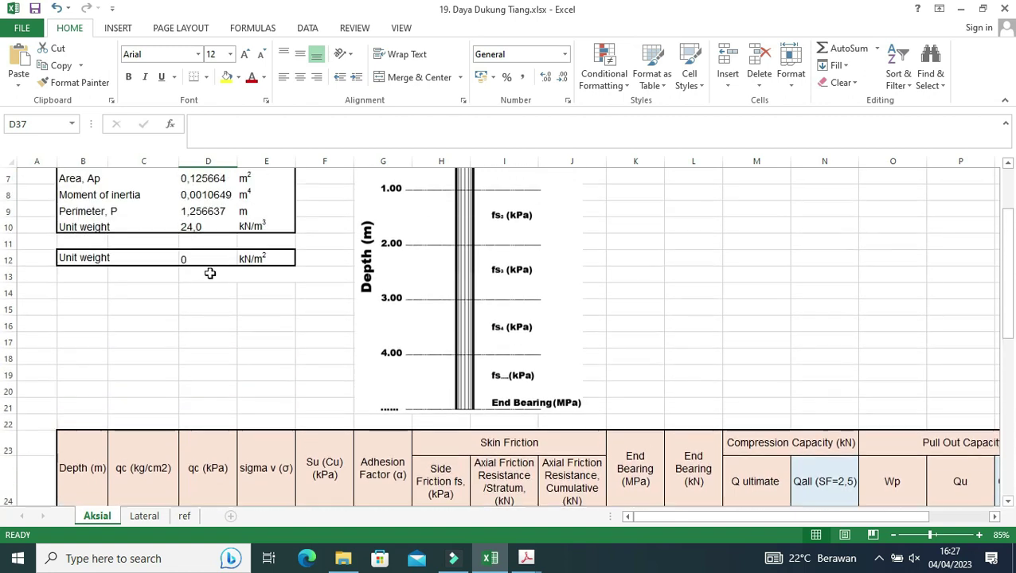
click(206, 258)
text(1)
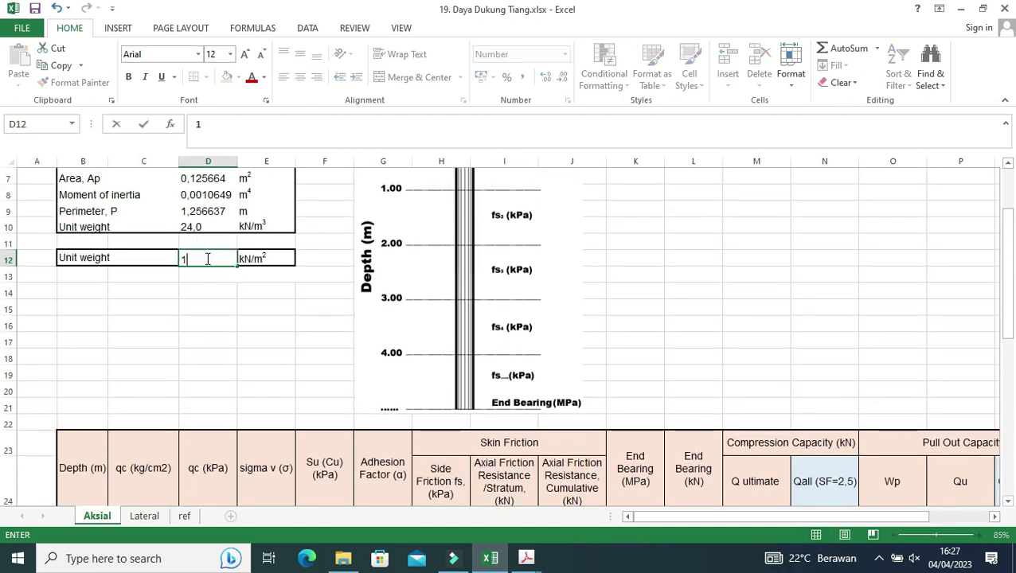
click(231, 310)
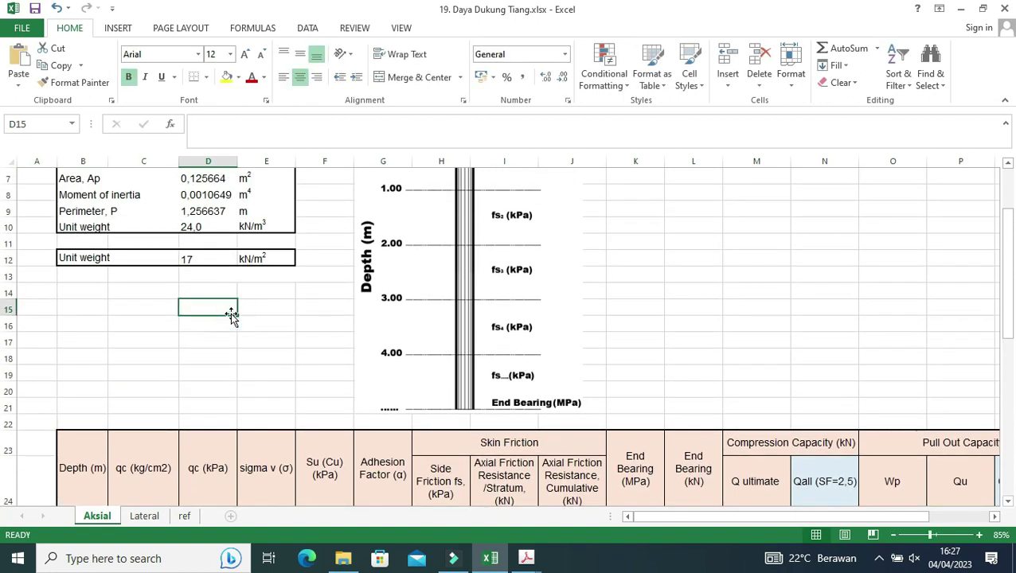
Briefly test a unit weight of 0, then restore 17 so sigma v runs 17–170.
scroll(231, 312, down, 1)
scroll(231, 315, down, 1)
scroll(231, 316, up, 1)
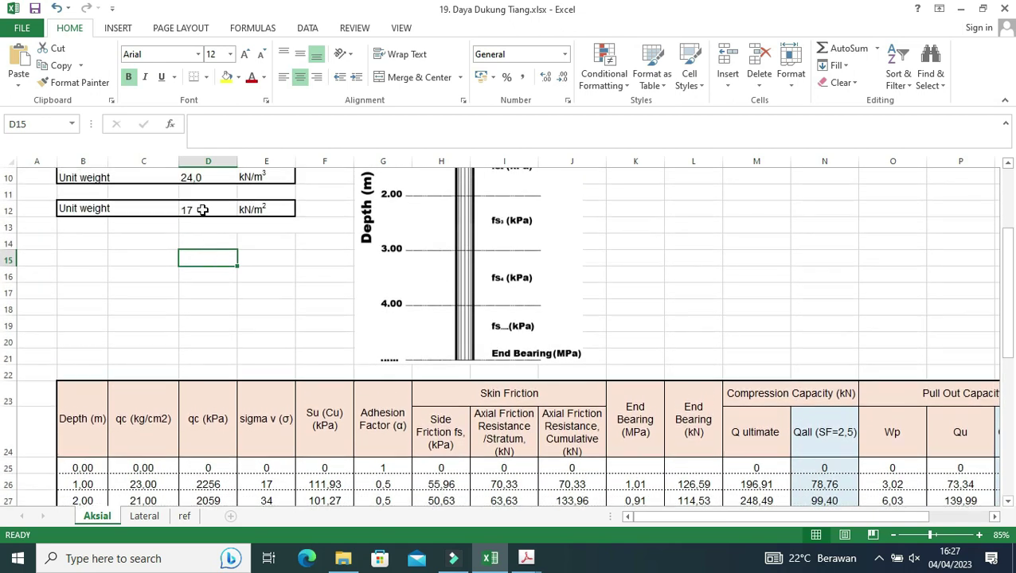
click(203, 210)
text(0)
click(222, 246)
scroll(222, 251, down, 2)
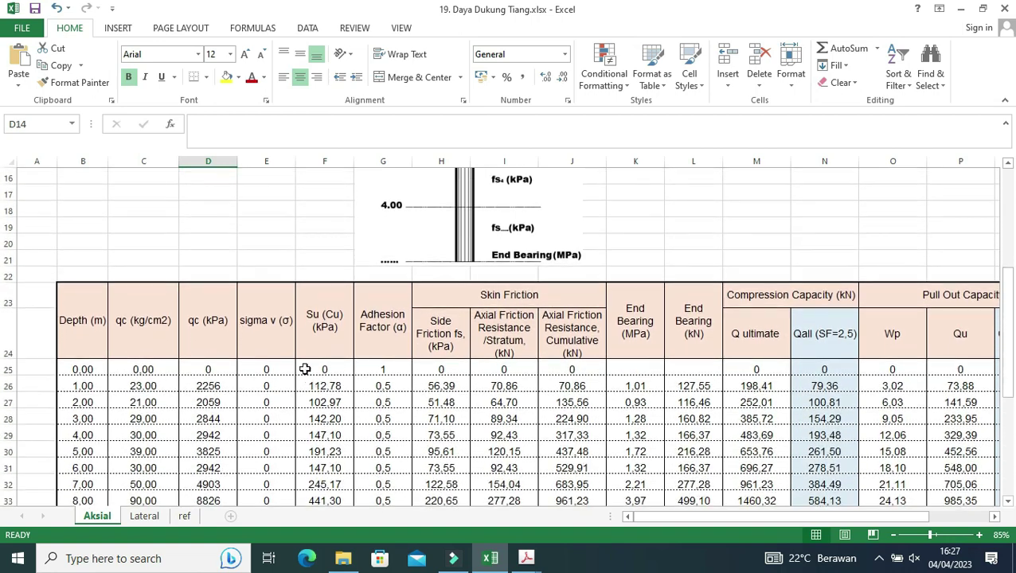
scroll(286, 318, down, 2)
scroll(266, 291, up, 3)
scroll(238, 262, up, 1)
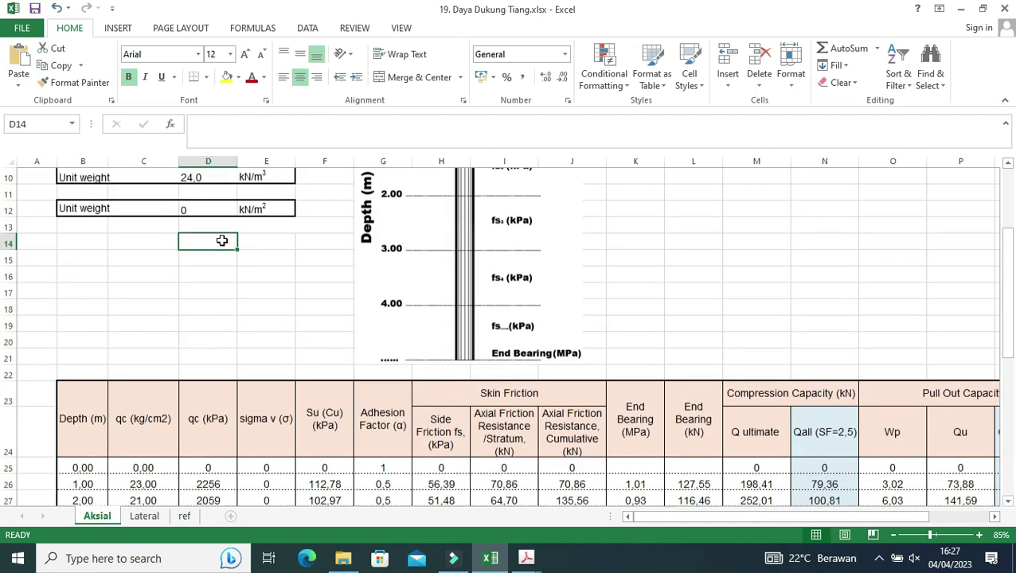
click(204, 208)
text(17)
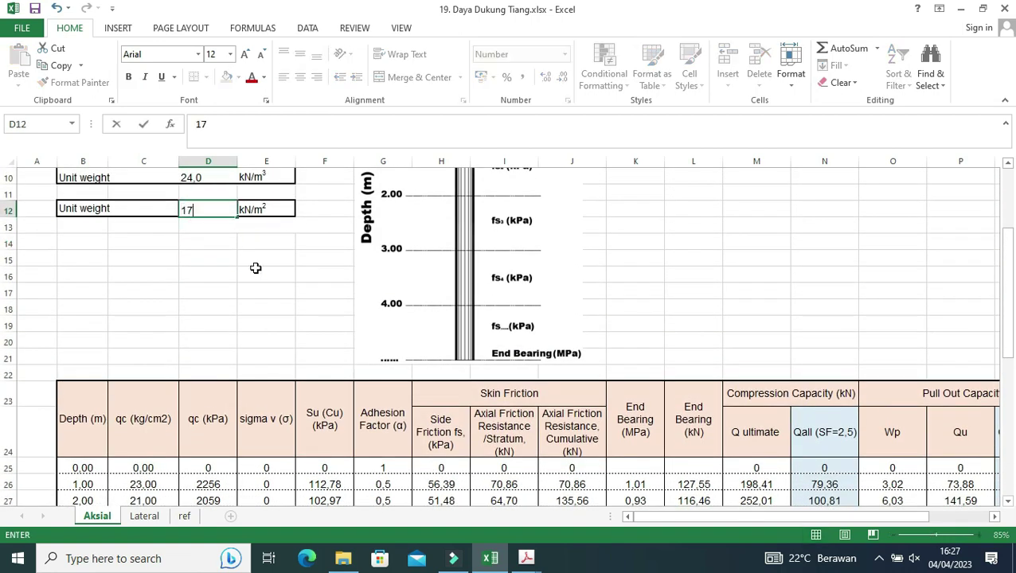
click(256, 268)
scroll(256, 270, down, 3)
scroll(257, 278, down, 1)
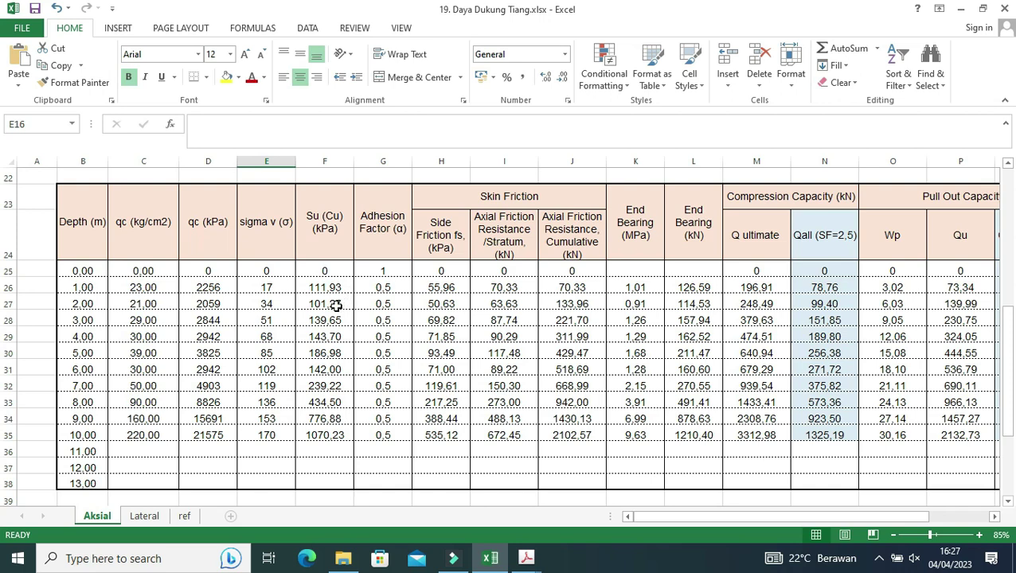
mouse_move(680, 516)
mouse_down()
mouse_move(740, 519)
mouse_move(741, 484)
mouse_up()
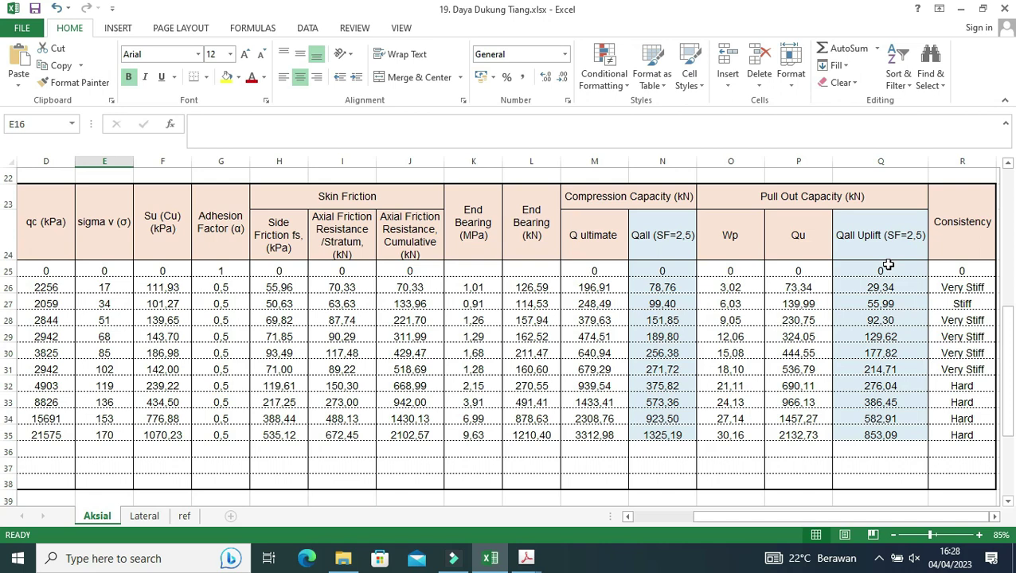
drag(826, 518, 830, 519)
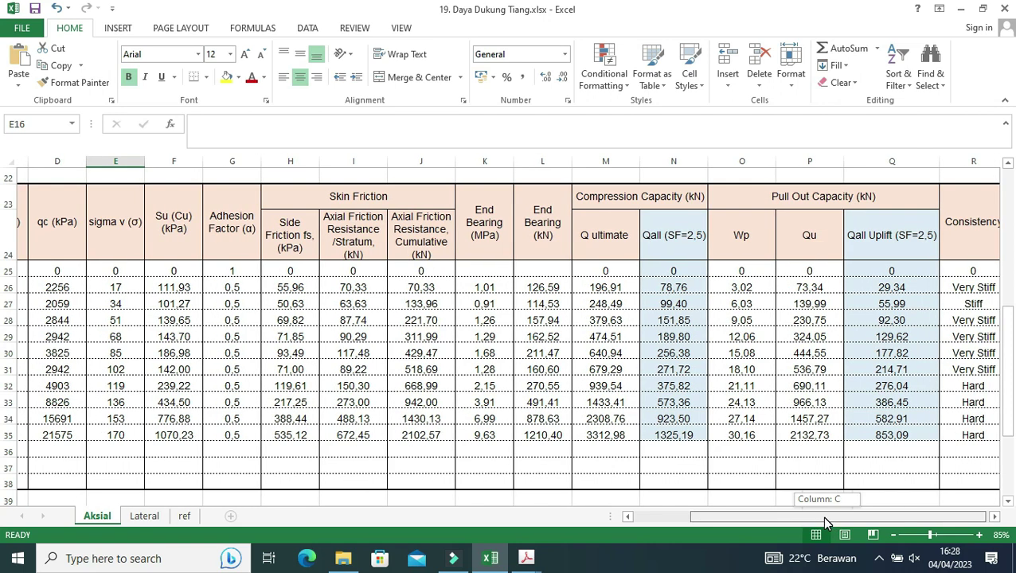
drag(830, 517, 822, 516)
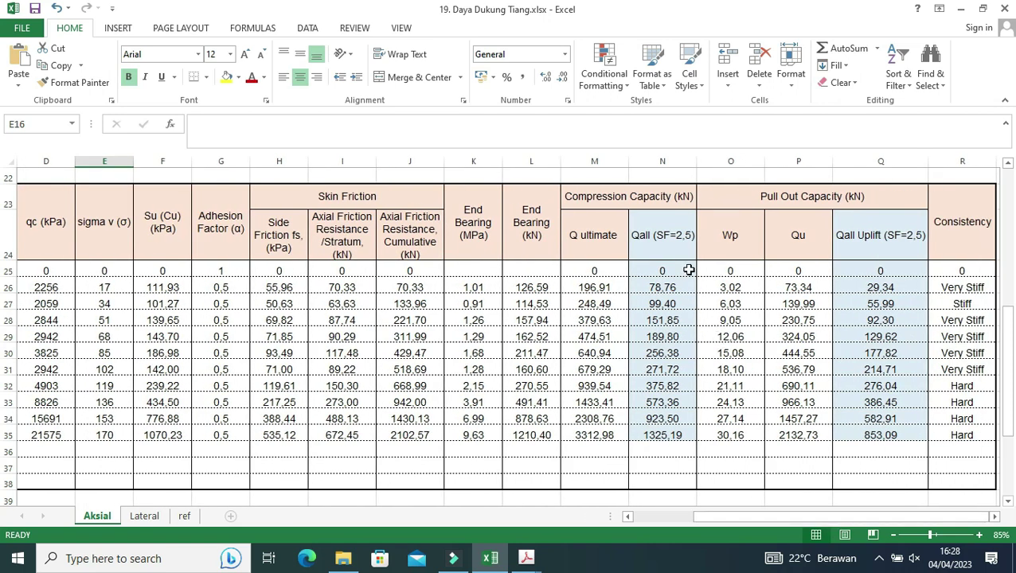
Fill N32:R32, the 7 m row's Qall through Consistency, yellow and select N32.
drag(767, 516, 758, 512)
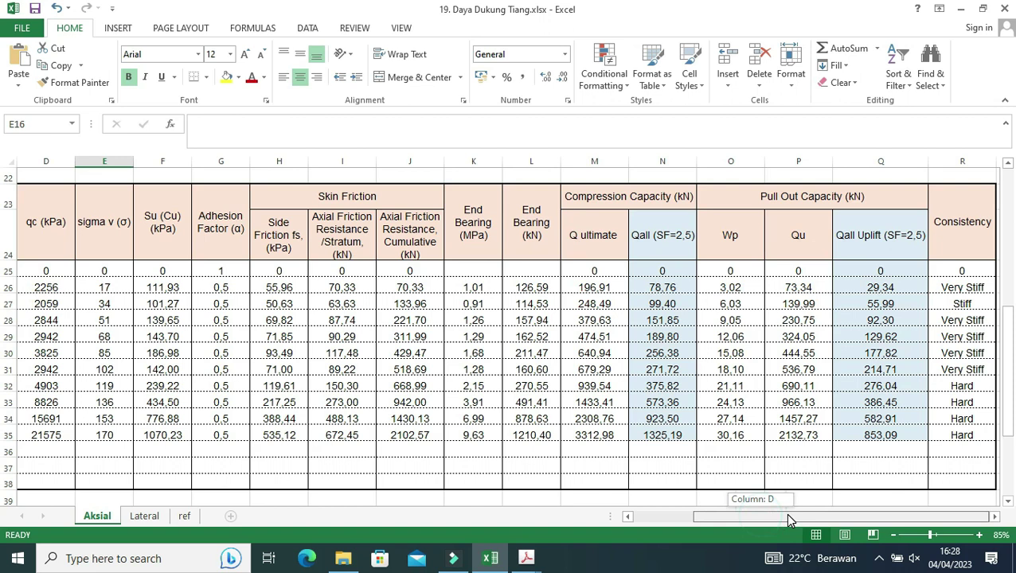
drag(966, 387, 637, 381)
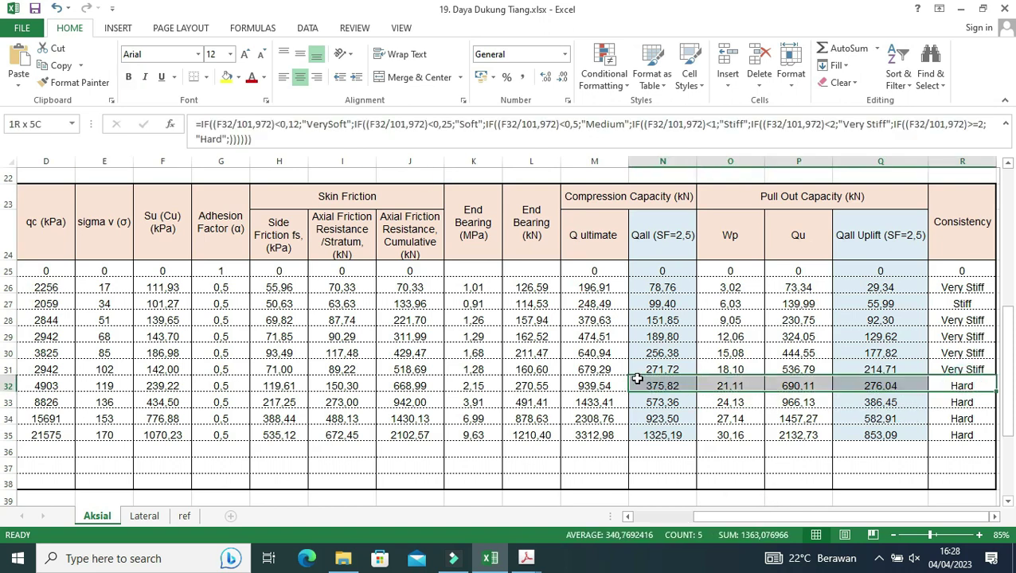
click(228, 77)
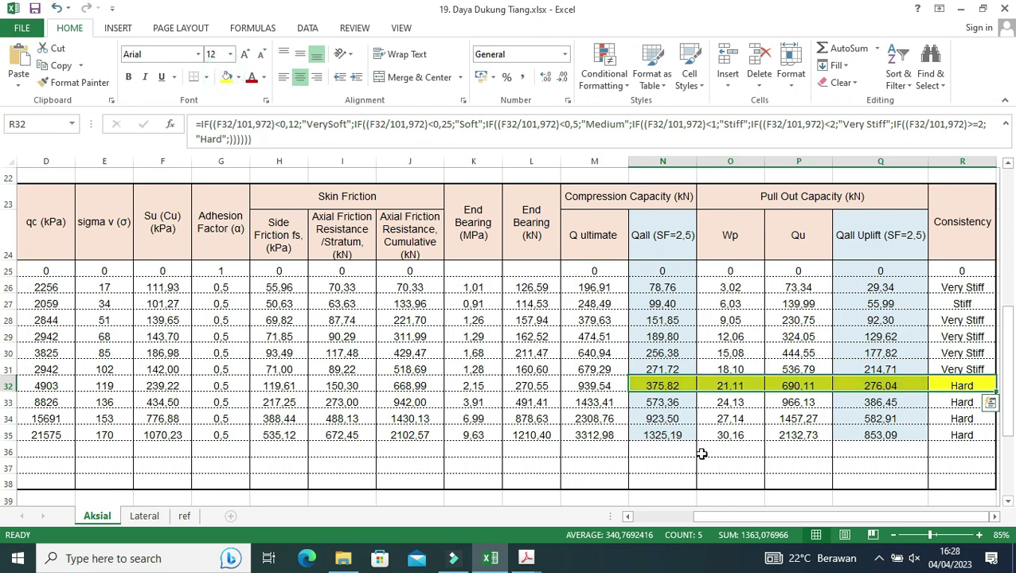
click(668, 386)
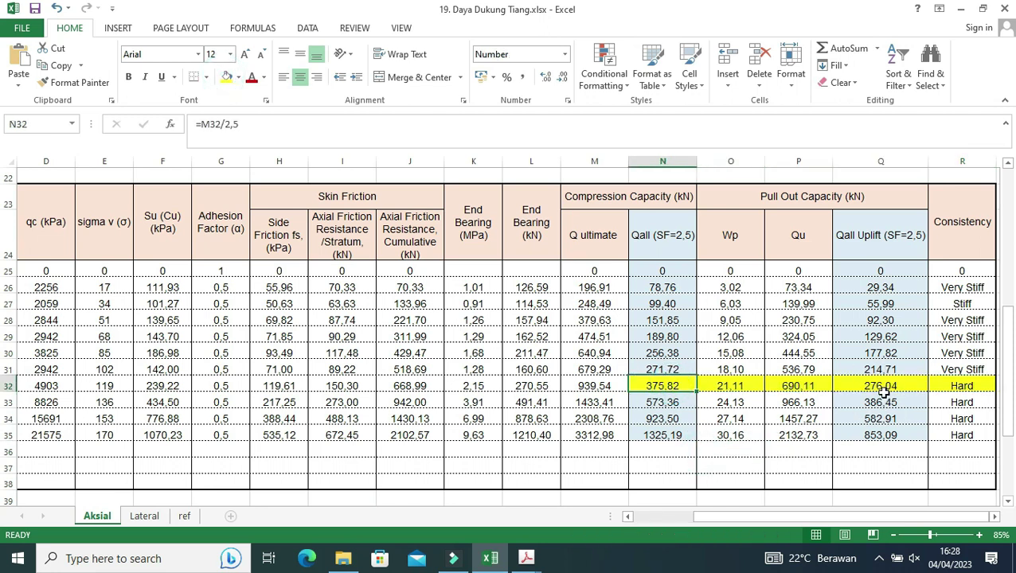
scroll(875, 414, down, 2)
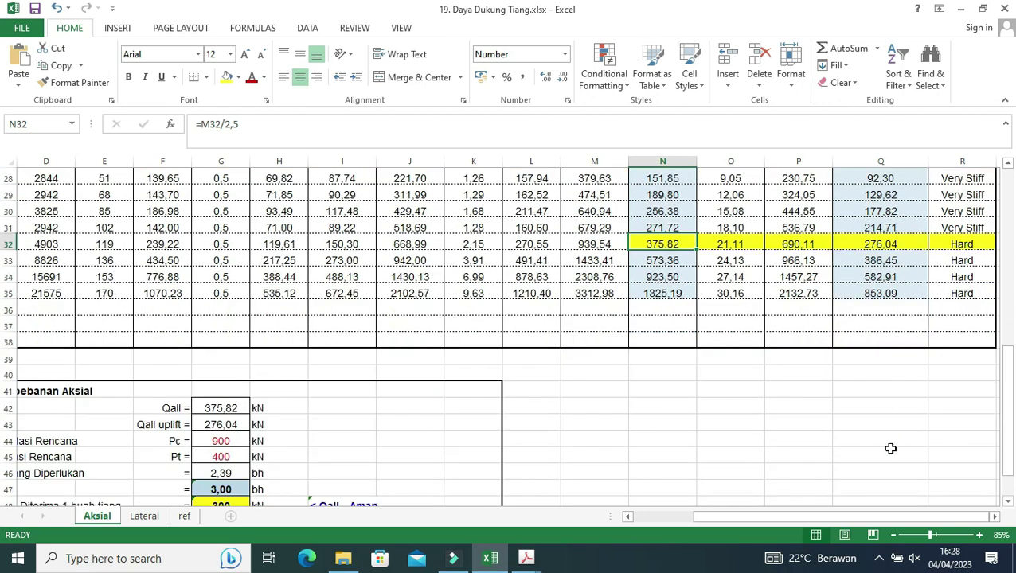
drag(904, 516, 838, 519)
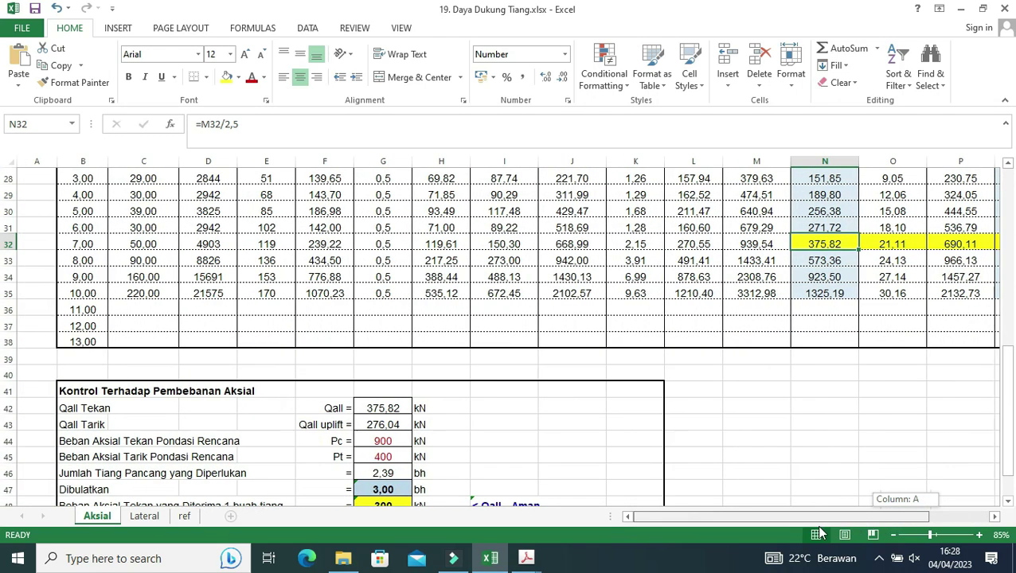
scroll(446, 414, up, 4)
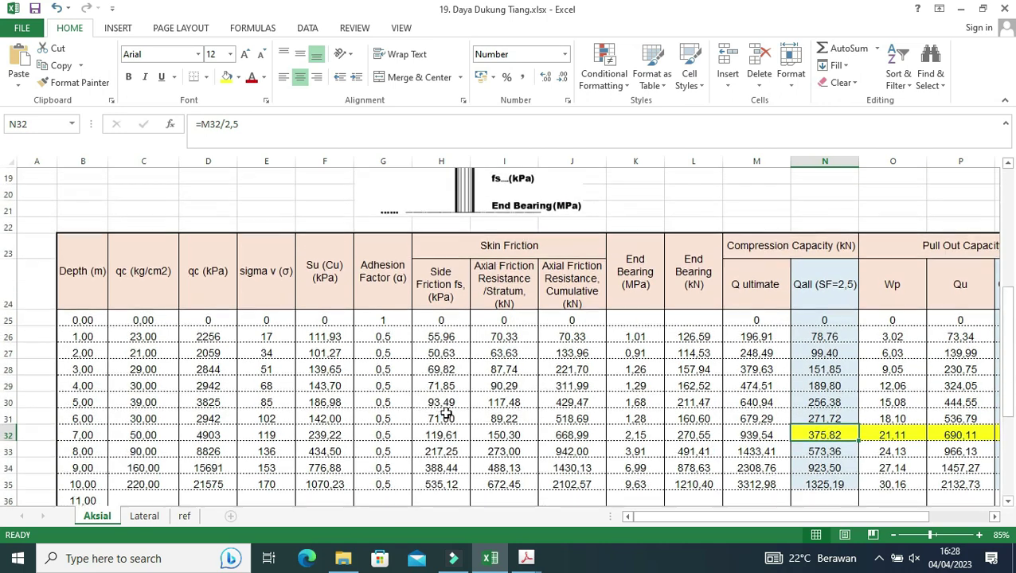
scroll(443, 415, down, 1)
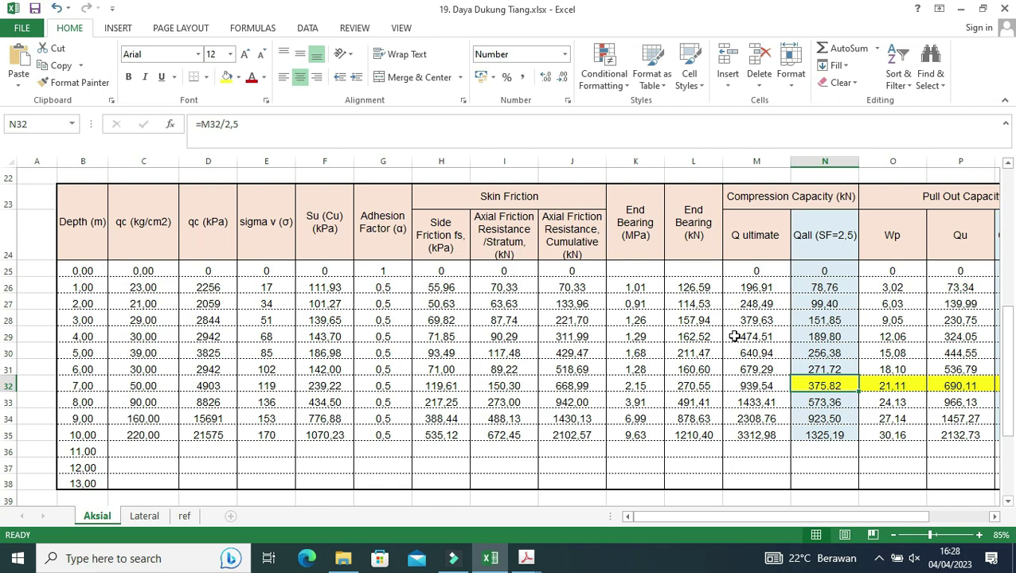
scroll(733, 336, up, 1)
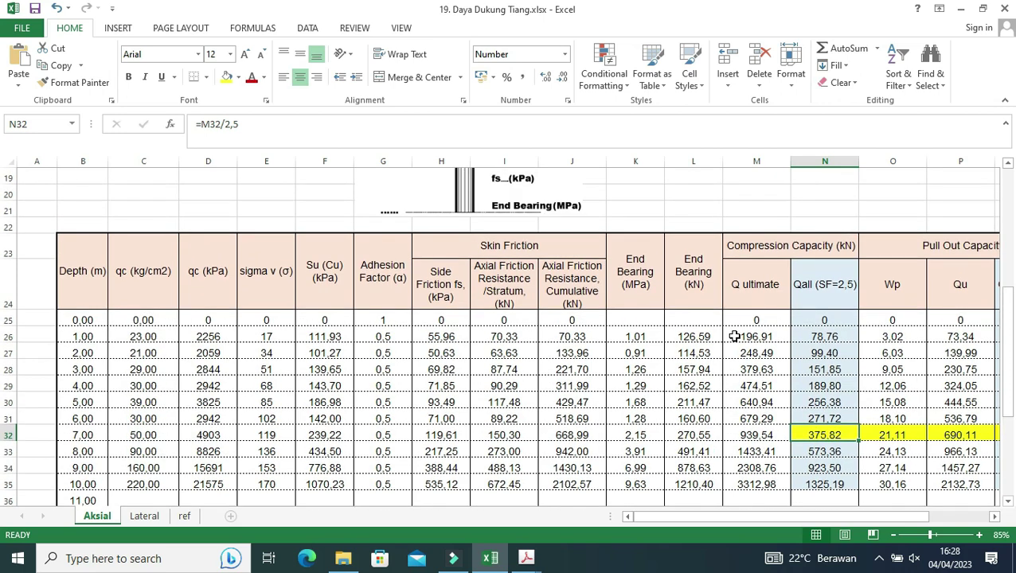
scroll(263, 335, down, 1)
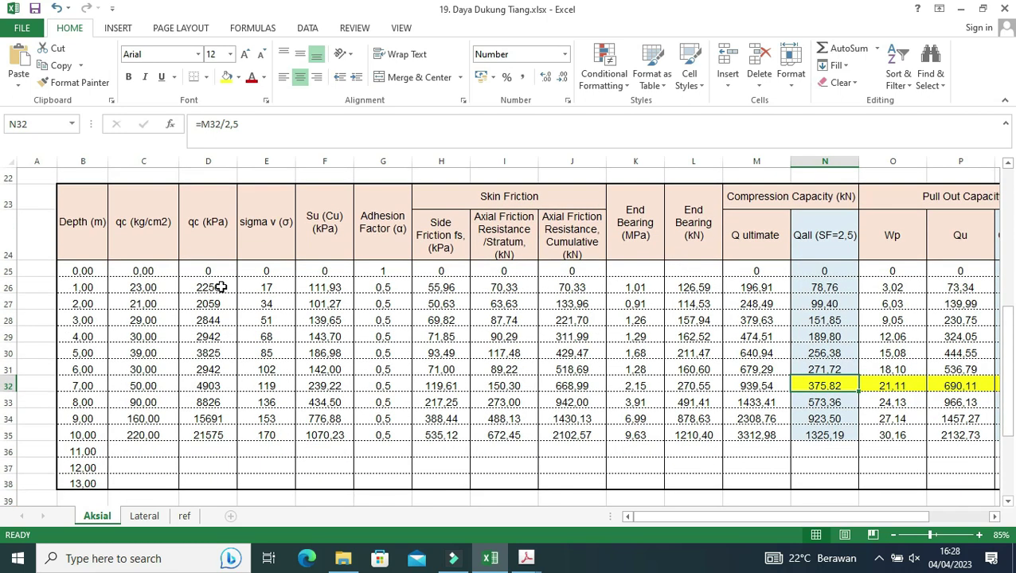
double_click(221, 287)
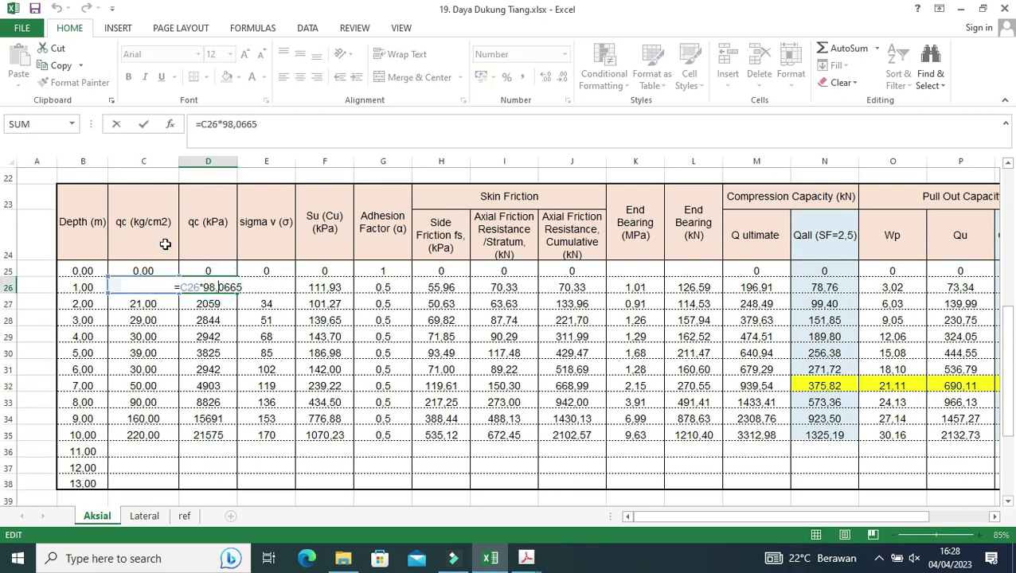
key(Escape)
double_click(286, 288)
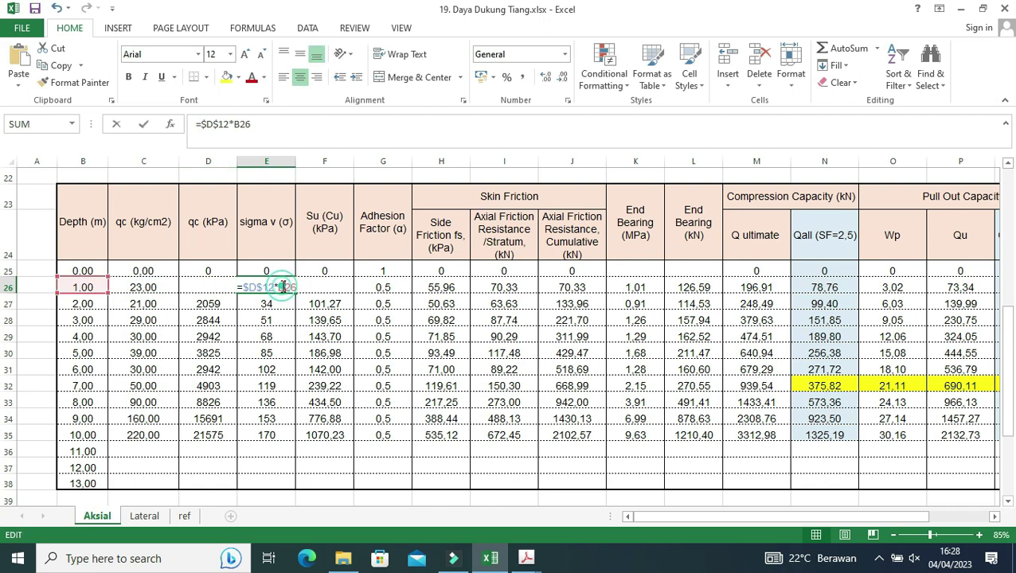
key(Escape)
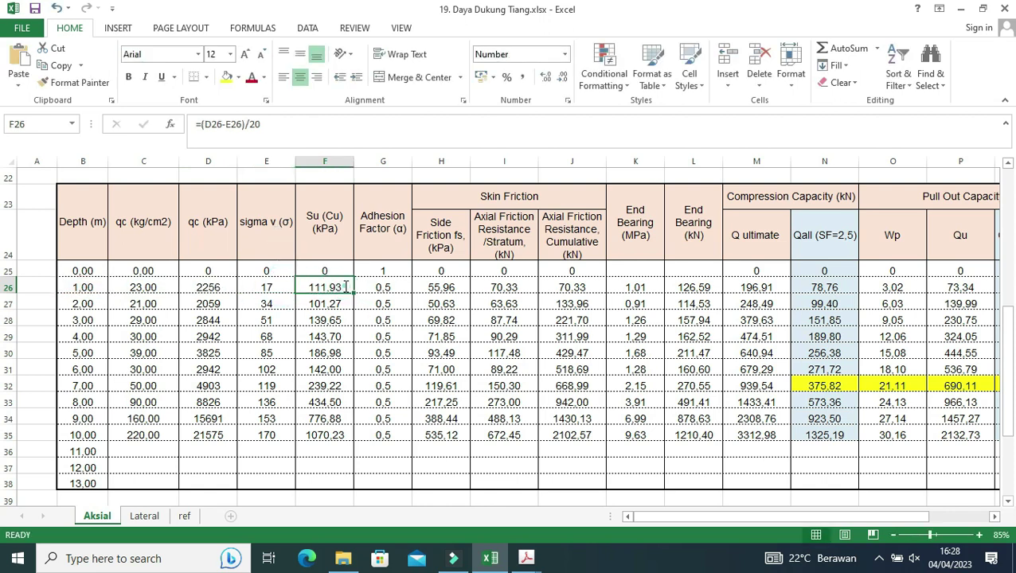
double_click(339, 287)
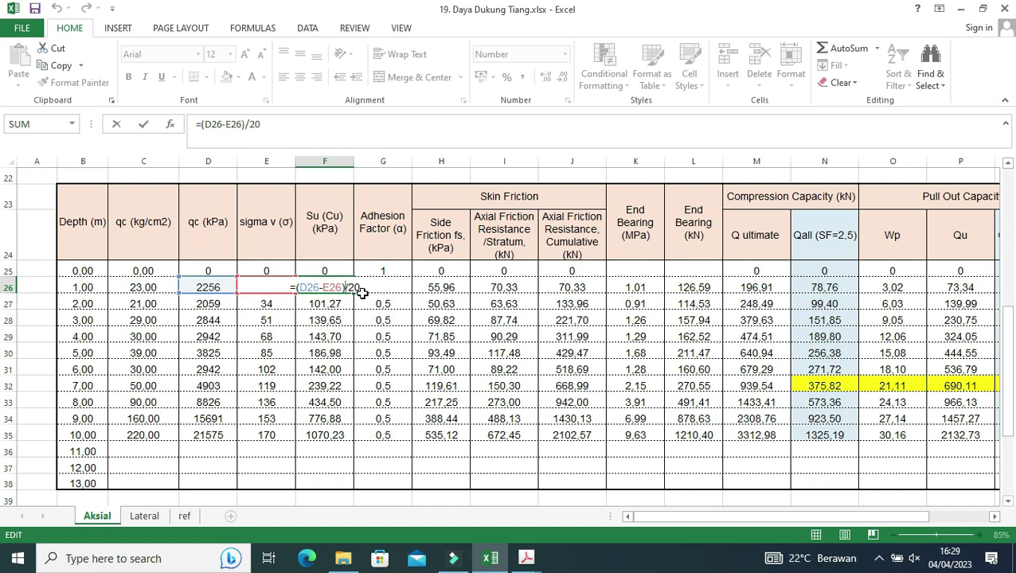
key(Escape)
click(382, 287)
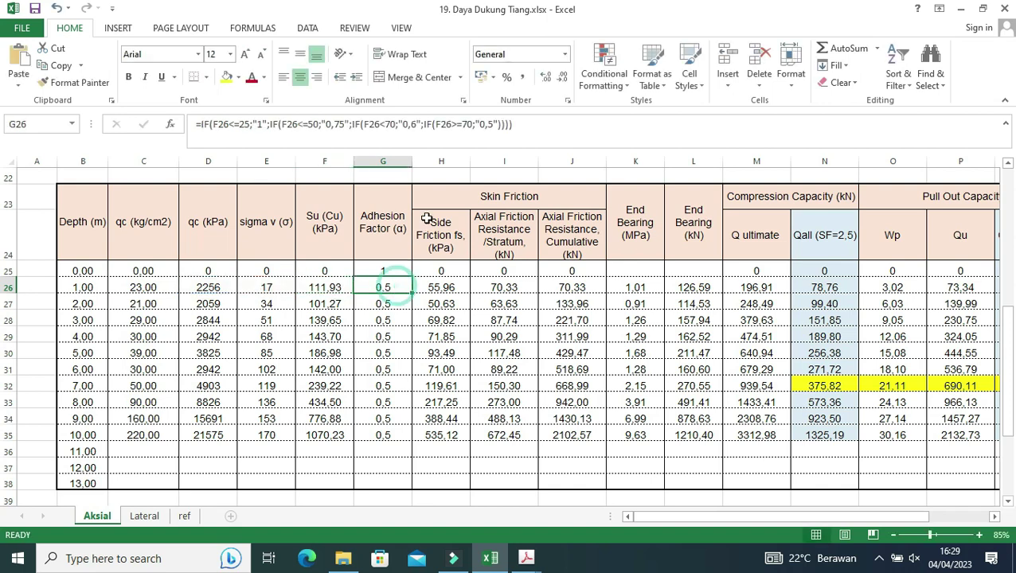
View the adhesion factor chart on the ref sheet, then go back to the Aksial sheet.
click(184, 516)
scroll(573, 461, up, 2)
scroll(572, 461, up, 1)
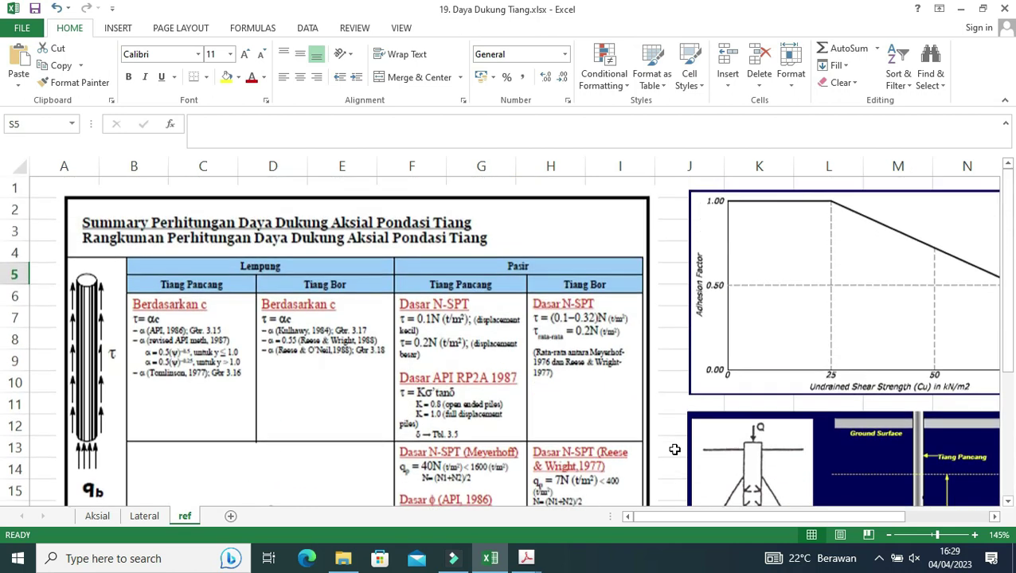
drag(733, 519, 816, 518)
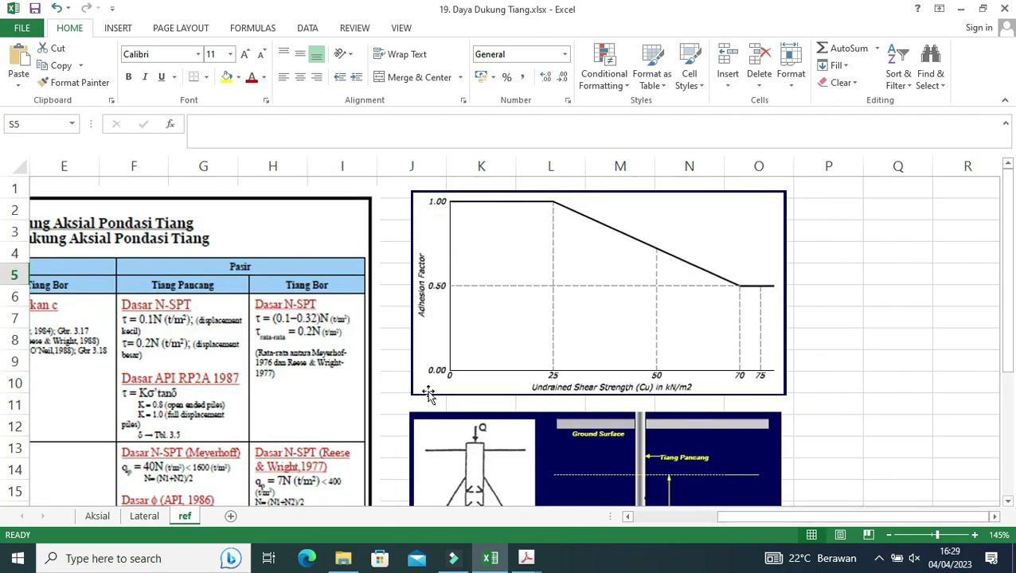
click(97, 517)
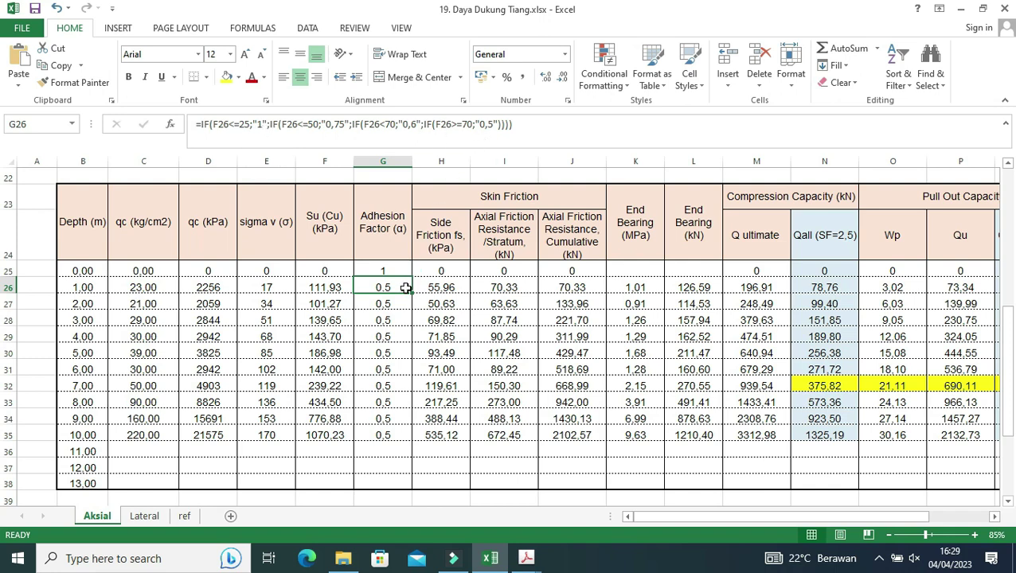
click(443, 290)
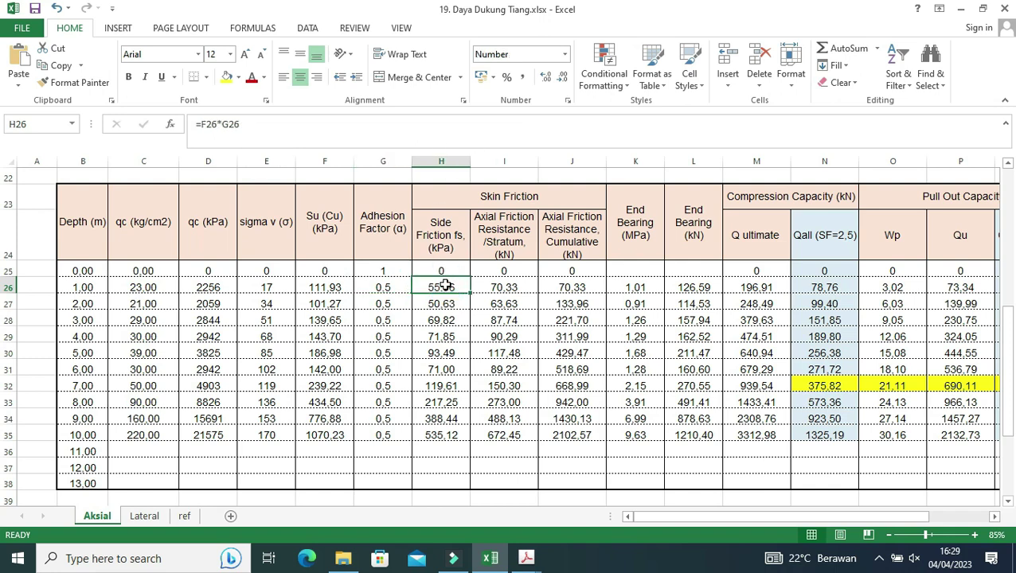
scroll(443, 285, up, 1)
scroll(434, 334, up, 1)
scroll(442, 386, up, 3)
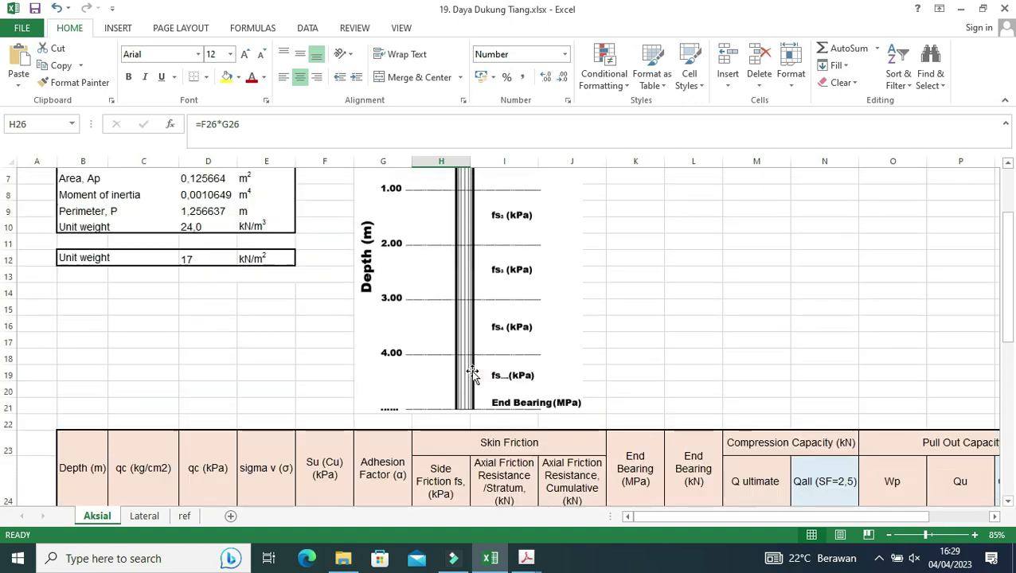
scroll(494, 358, up, 1)
scroll(517, 302, up, 1)
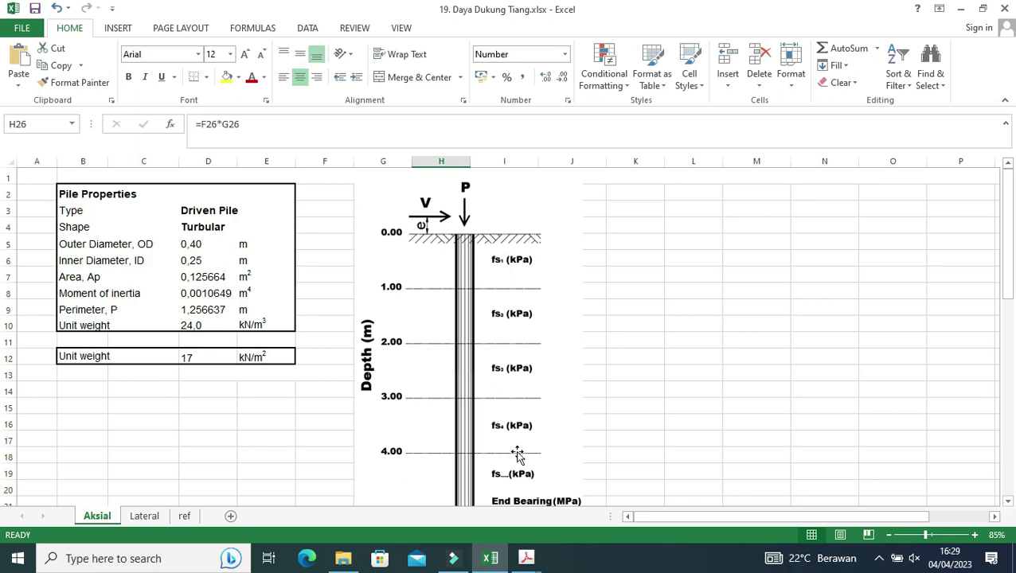
scroll(514, 434, down, 3)
scroll(506, 425, down, 2)
scroll(507, 424, down, 1)
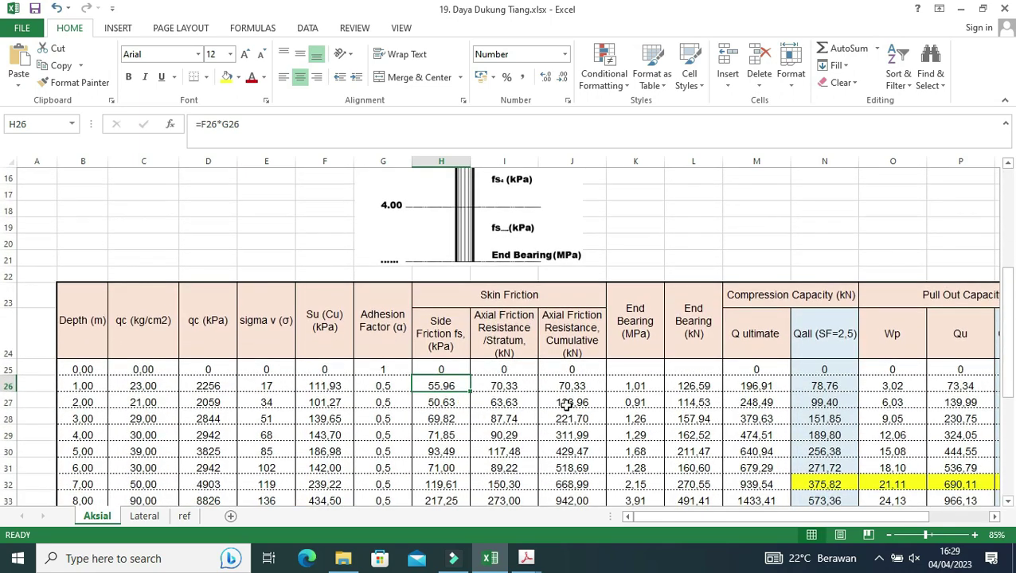
double_click(518, 386)
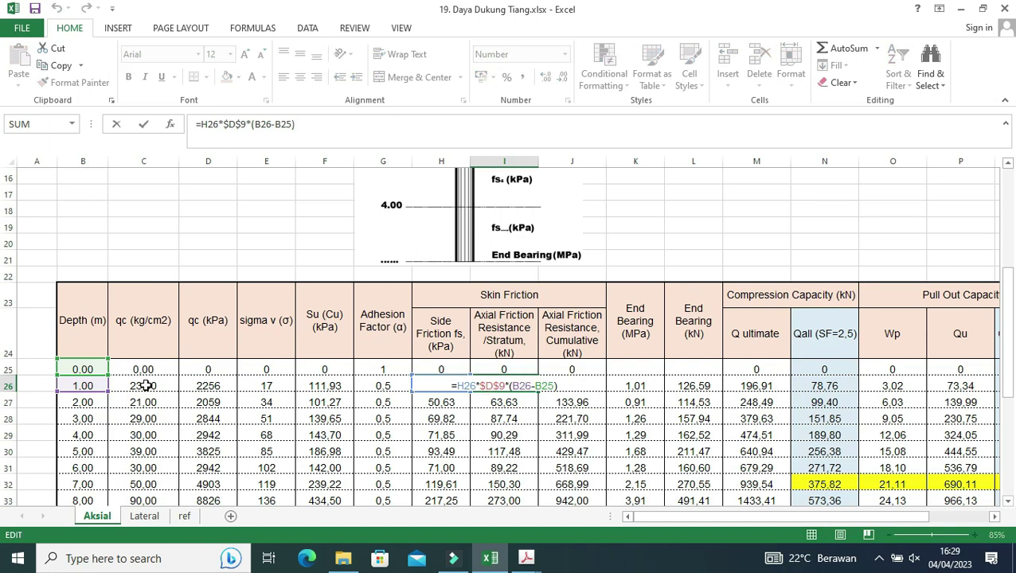
scroll(143, 386, up, 3)
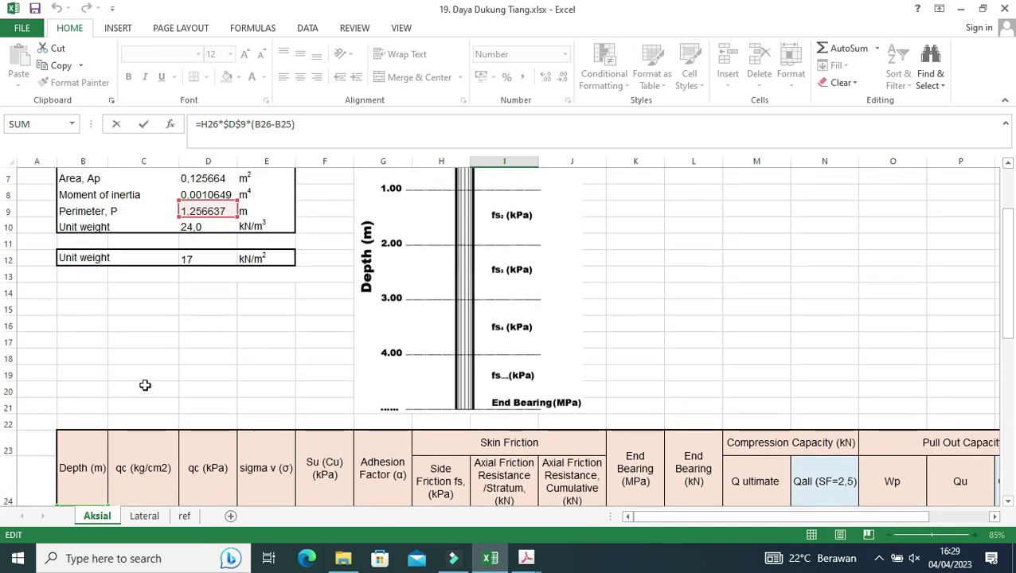
scroll(143, 385, up, 2)
scroll(206, 318, down, 3)
scroll(205, 317, down, 1)
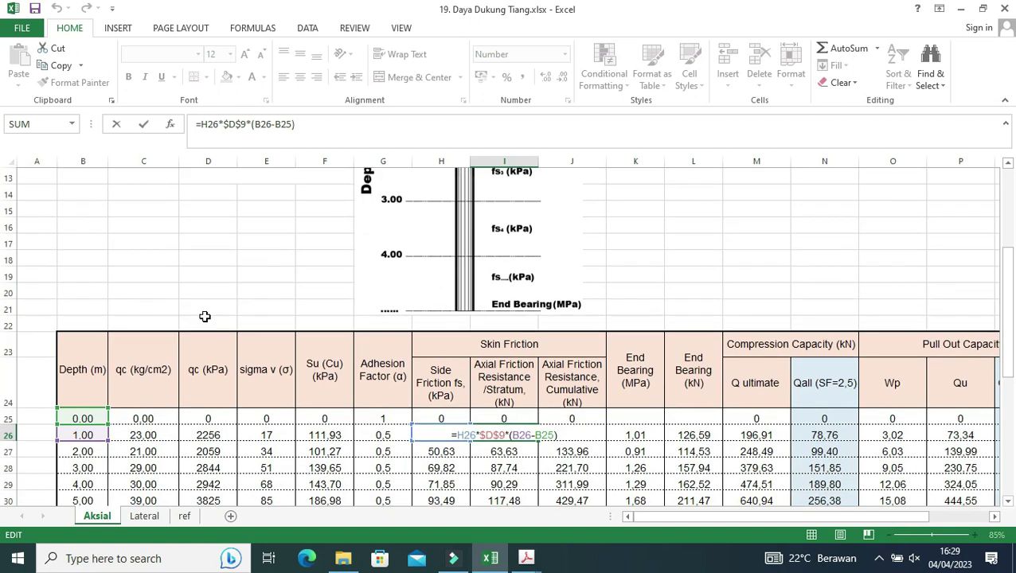
scroll(205, 315, up, 3)
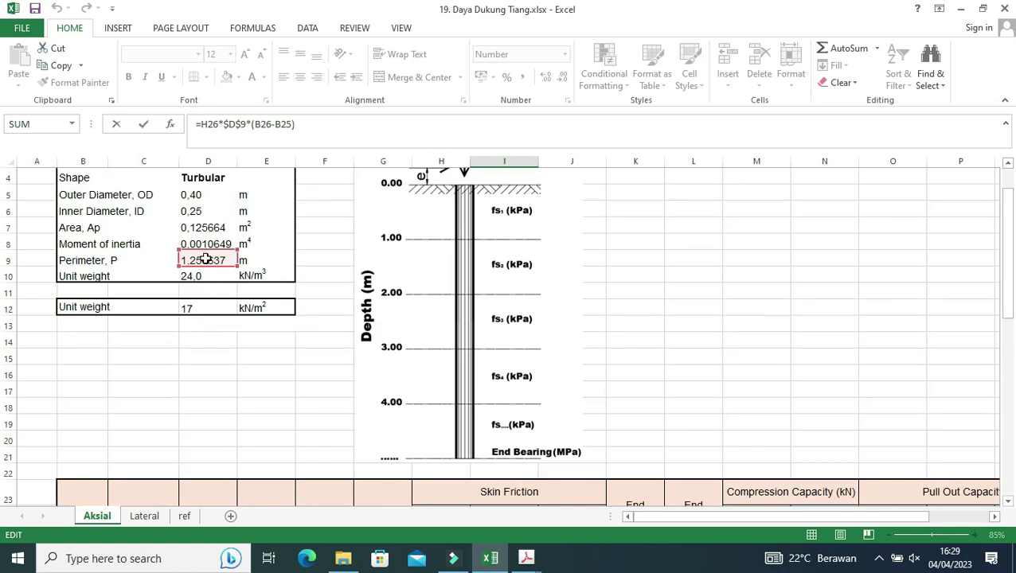
scroll(255, 355, down, 2)
scroll(239, 355, down, 2)
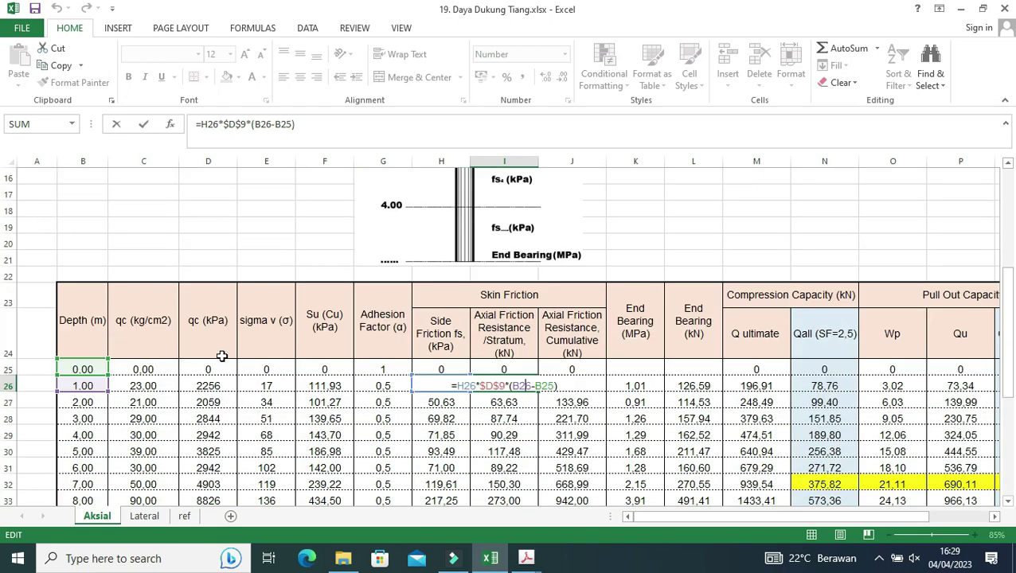
scroll(531, 418, up, 2)
scroll(531, 418, up, 1)
scroll(529, 420, up, 2)
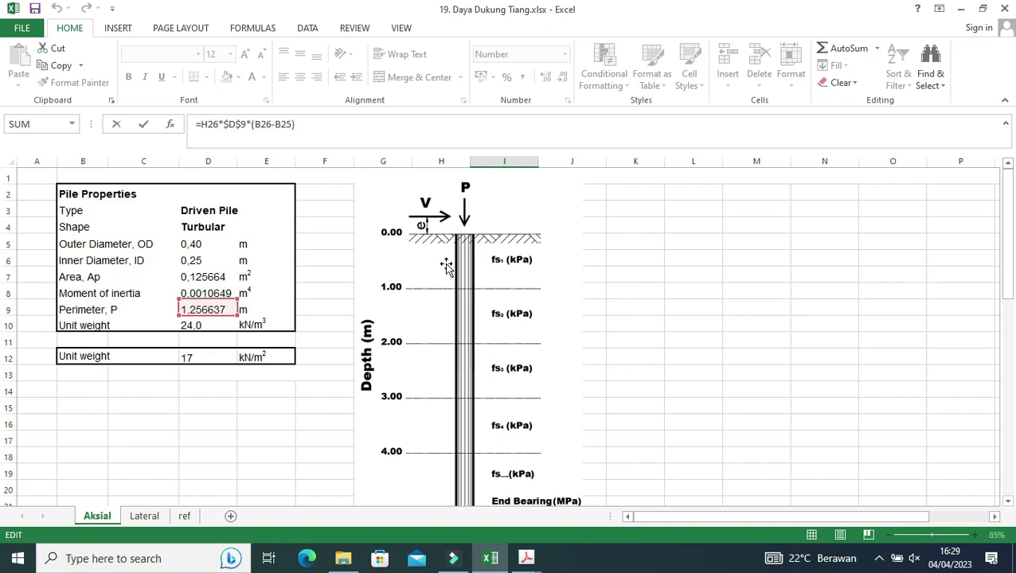
key(ctrl+Return)
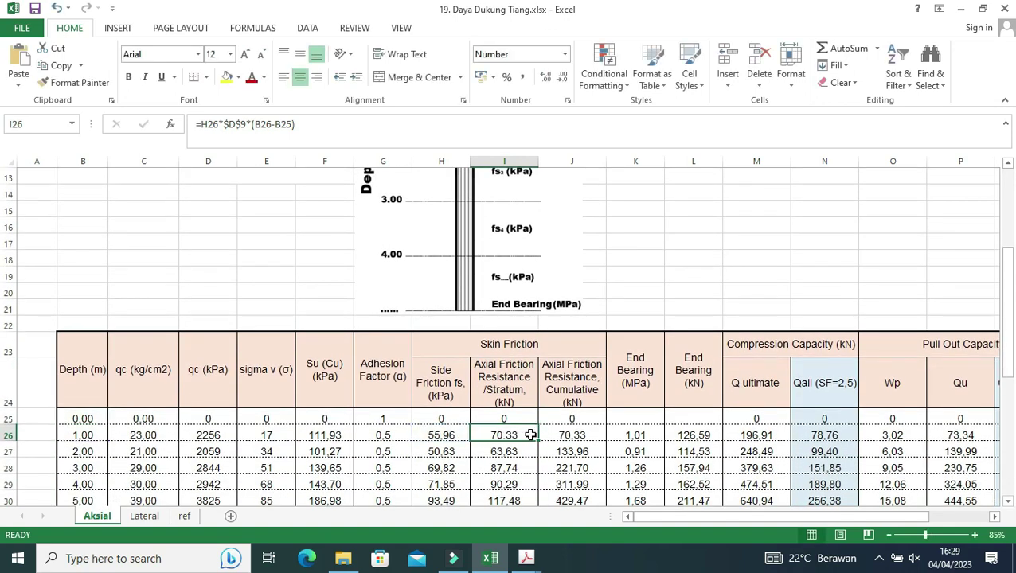
double_click(570, 428)
scroll(577, 434, up, 1)
scroll(577, 434, up, 2)
scroll(577, 433, down, 2)
key(ctrl+Return)
scroll(576, 433, down, 3)
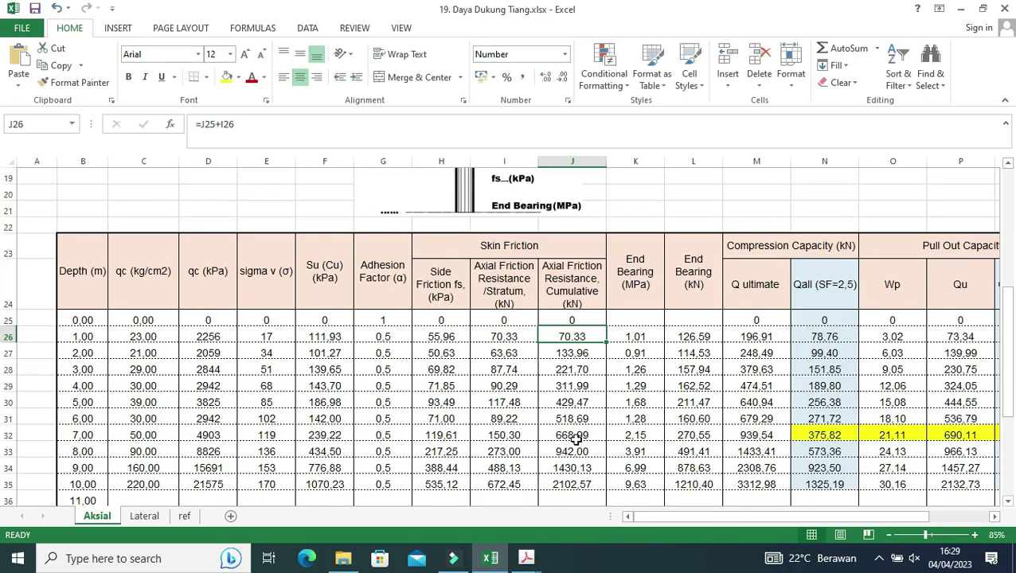
double_click(509, 353)
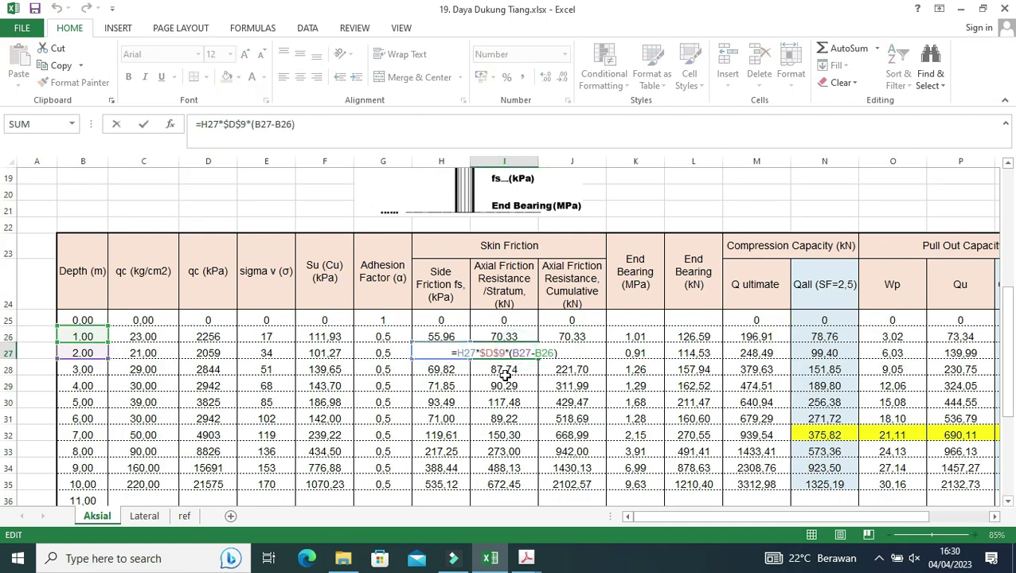
scroll(504, 373, up, 3)
scroll(497, 319, up, 2)
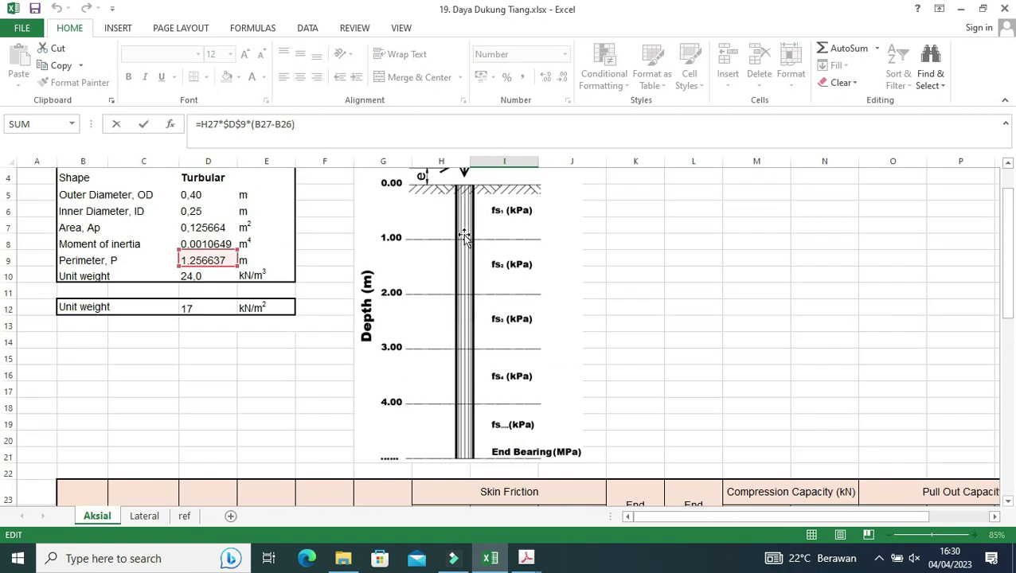
scroll(490, 280, down, 3)
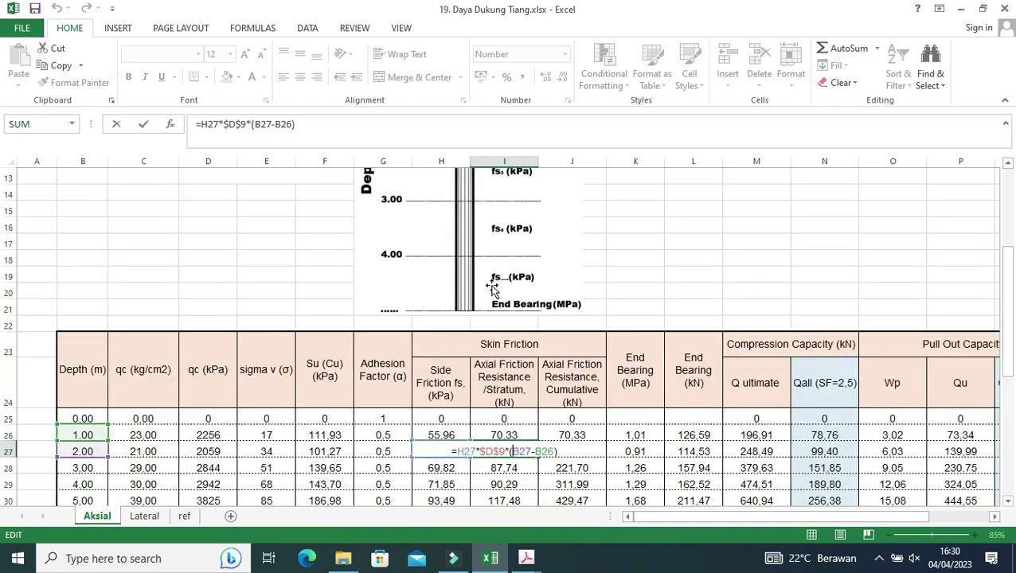
scroll(492, 288, down, 1)
key(Escape)
double_click(573, 400)
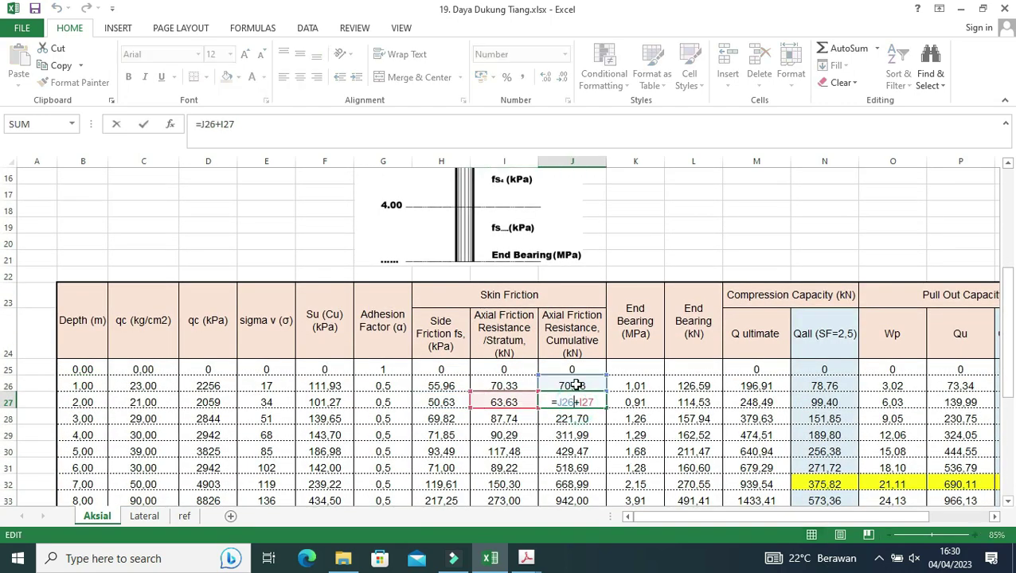
scroll(573, 390, down, 1)
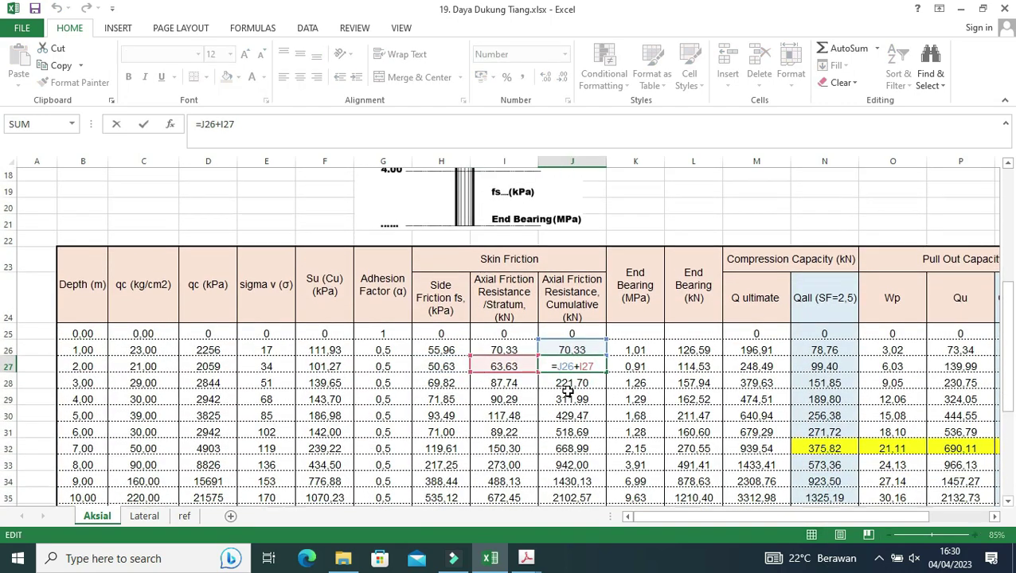
scroll(567, 389, down, 1)
key(Escape)
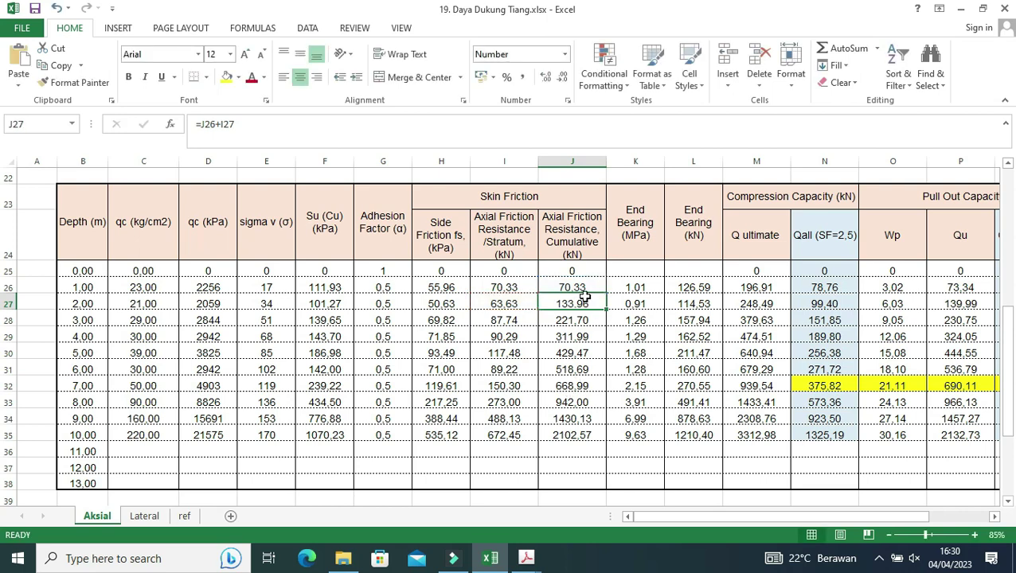
scroll(605, 442, up, 2)
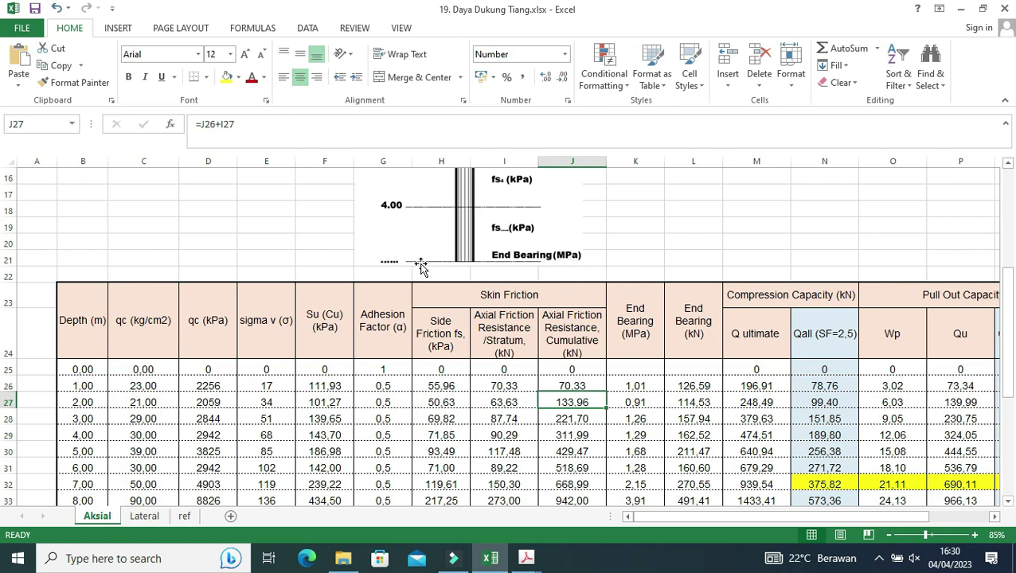
Check K26's end bearing formula against the ref sheet's reference formulas.
double_click(645, 385)
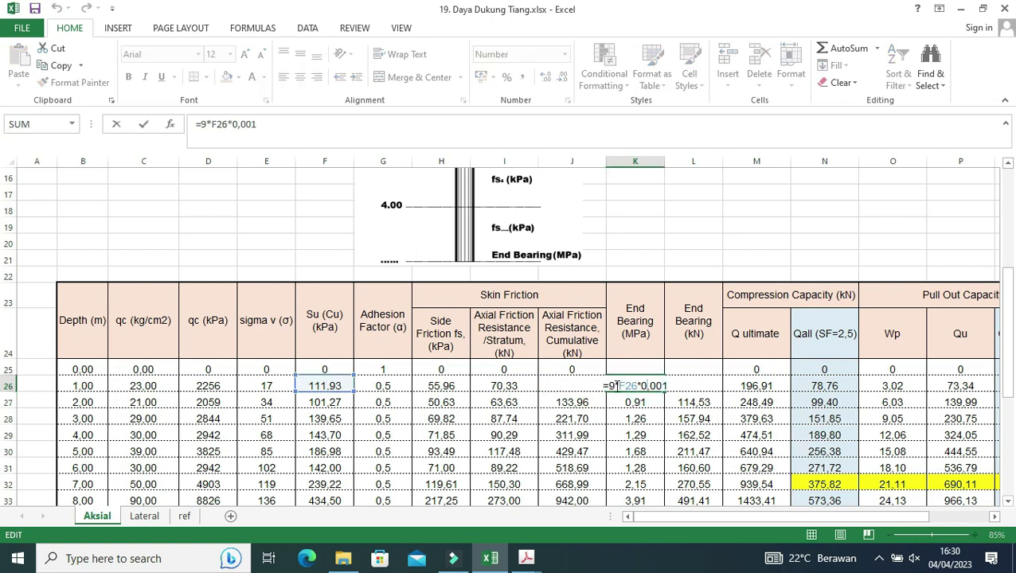
click(185, 516)
scroll(500, 374, down, 3)
scroll(589, 446, down, 1)
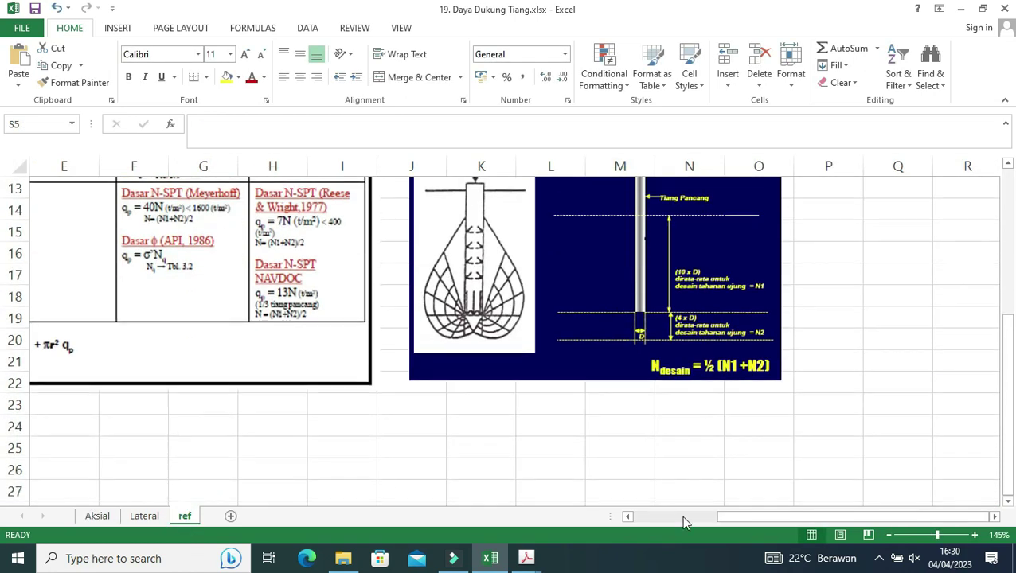
drag(682, 521, 627, 517)
scroll(356, 390, up, 2)
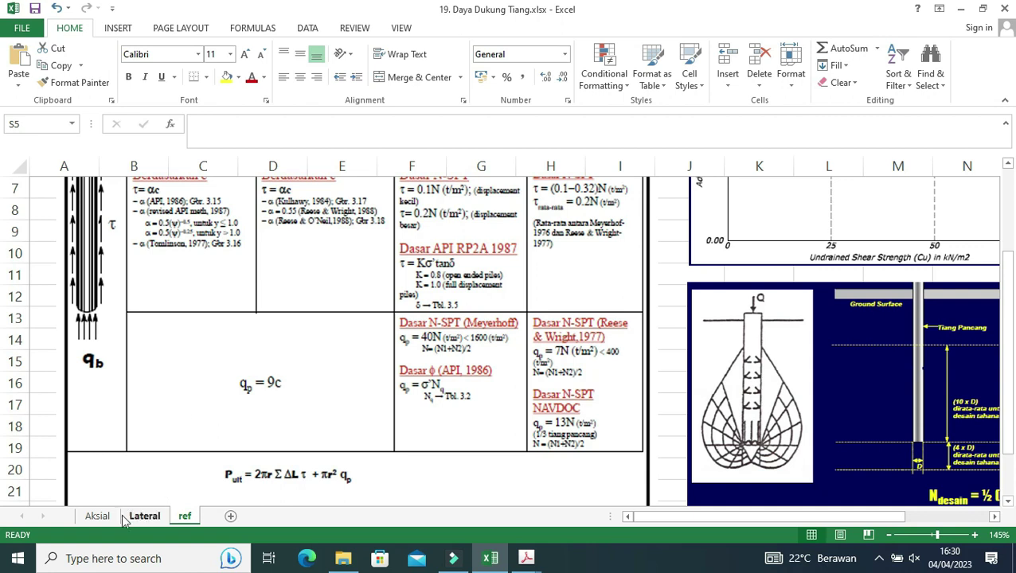
click(97, 516)
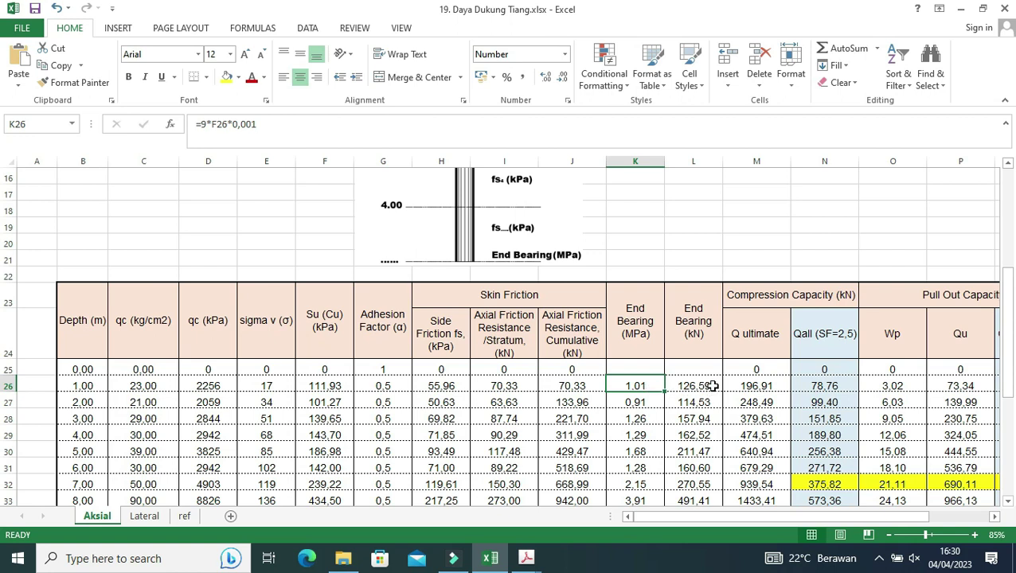
Complete =K26*$D$7*1000 in L26, giving 126.59 kN, and review the table.
click(712, 386)
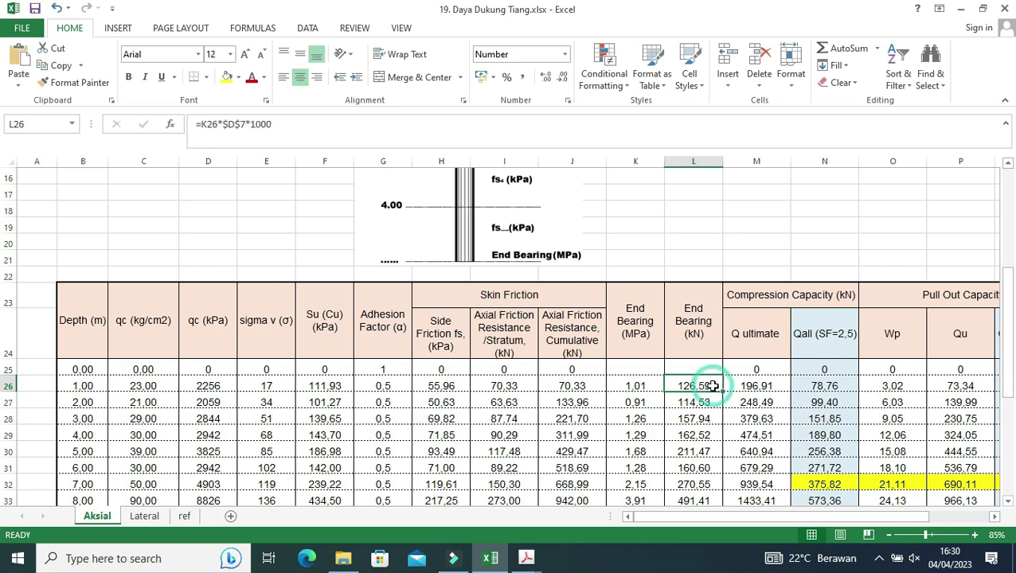
double_click(712, 386)
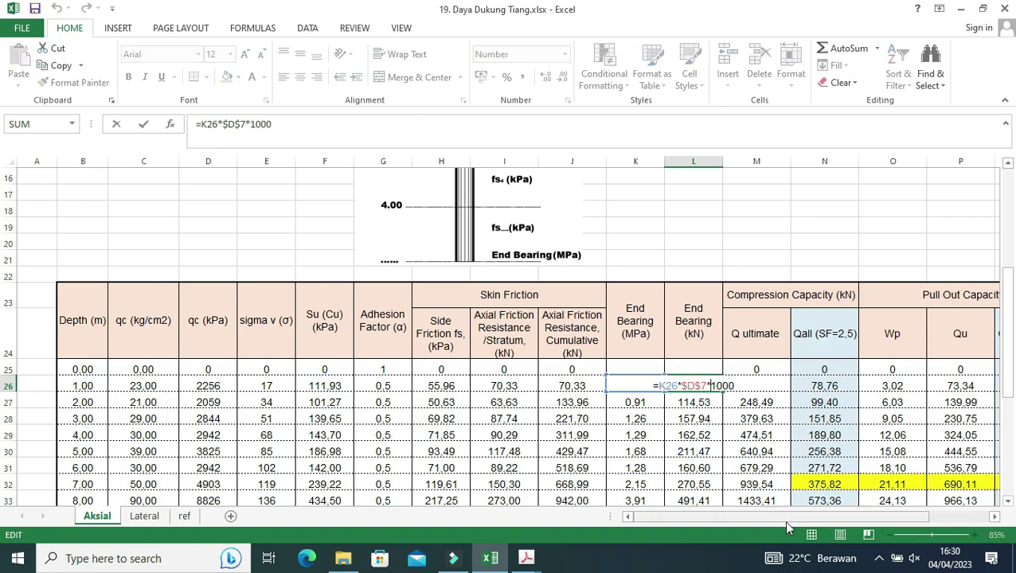
scroll(464, 421, up, 3)
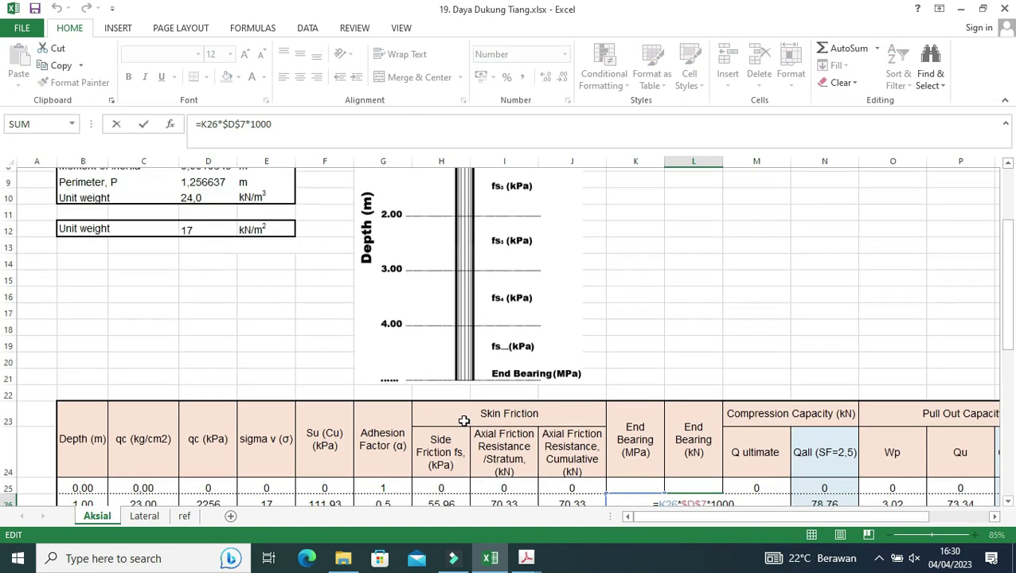
scroll(461, 422, up, 2)
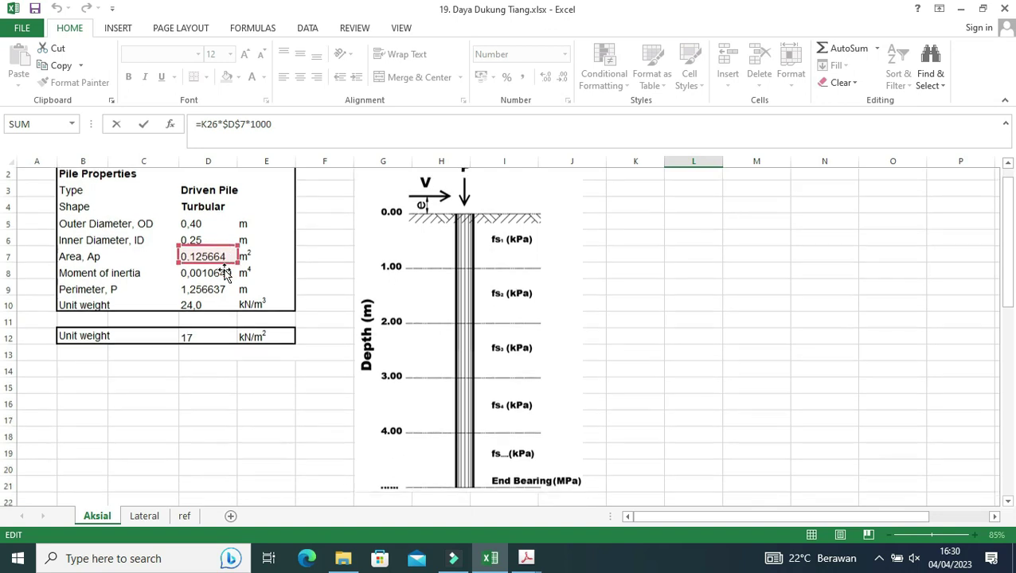
scroll(223, 271, down, 5)
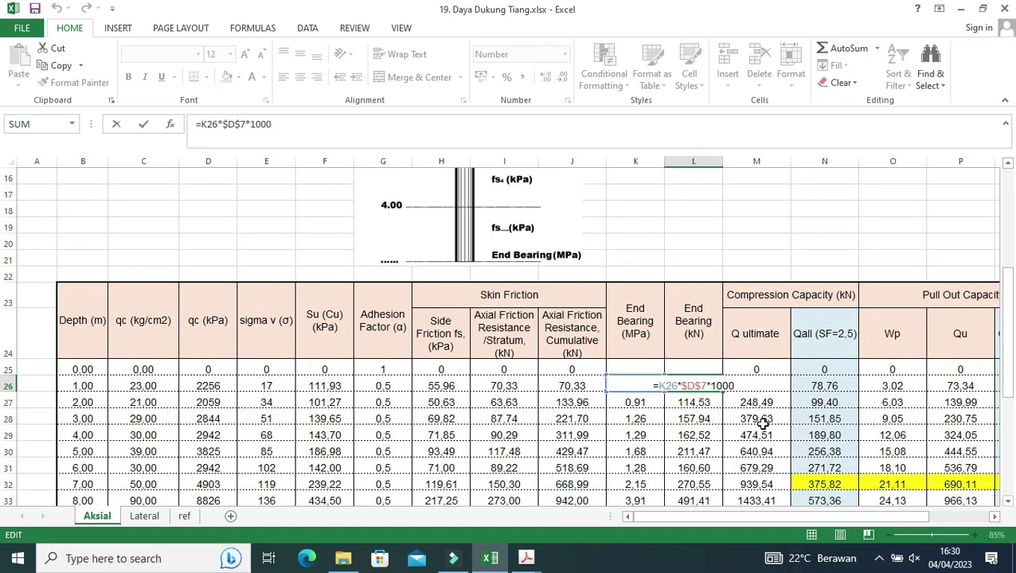
key(ctrl+Return)
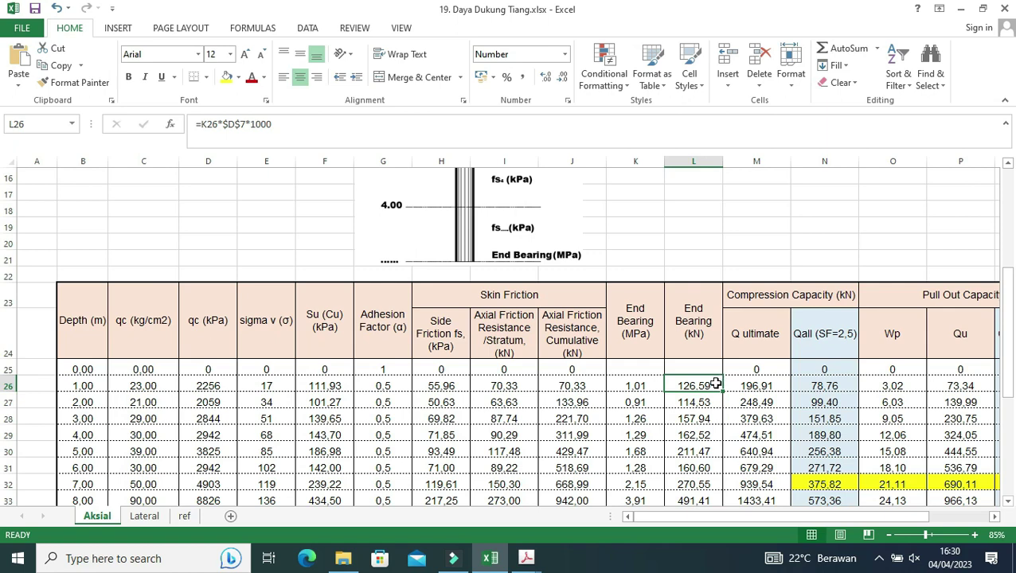
scroll(716, 384, down, 1)
scroll(715, 351, down, 1)
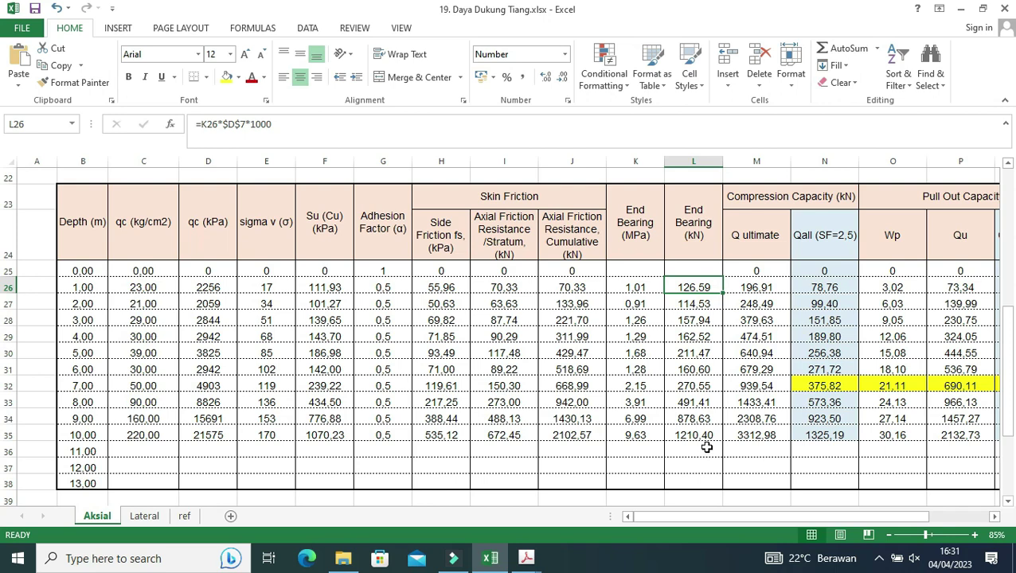
scroll(706, 447, up, 3)
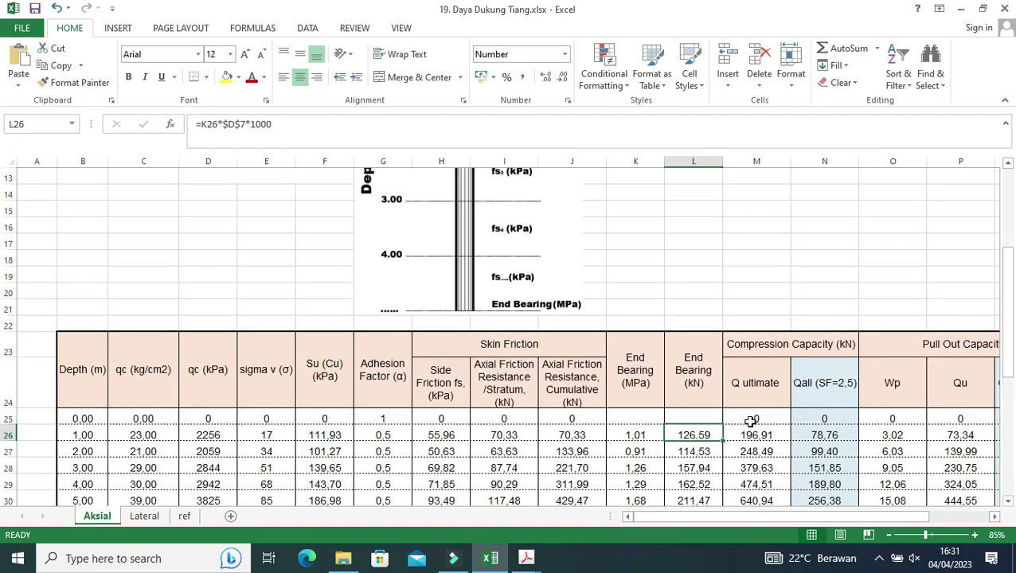
scroll(748, 422, down, 1)
scroll(741, 423, down, 1)
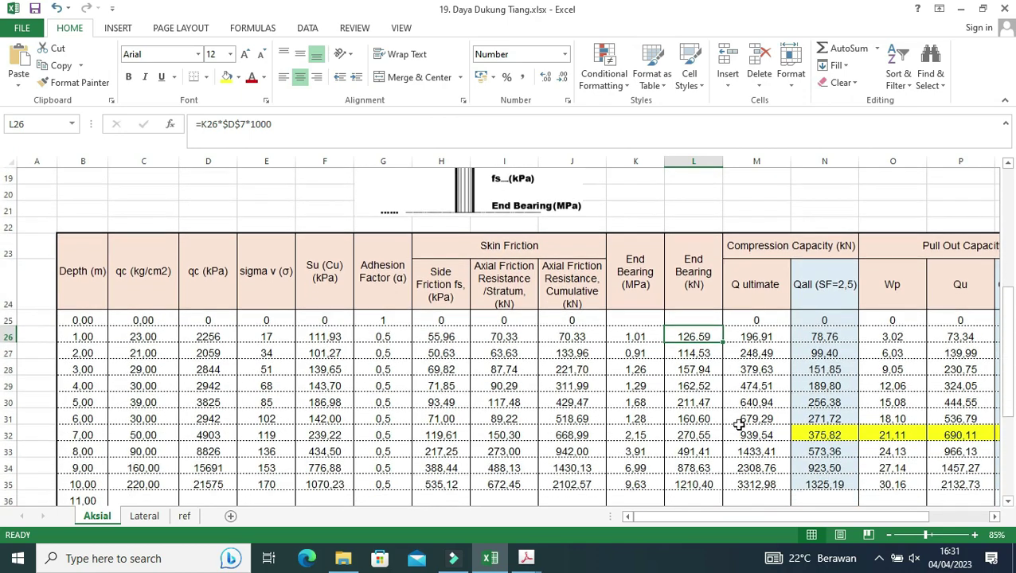
scroll(728, 424, down, 2)
scroll(689, 365, up, 1)
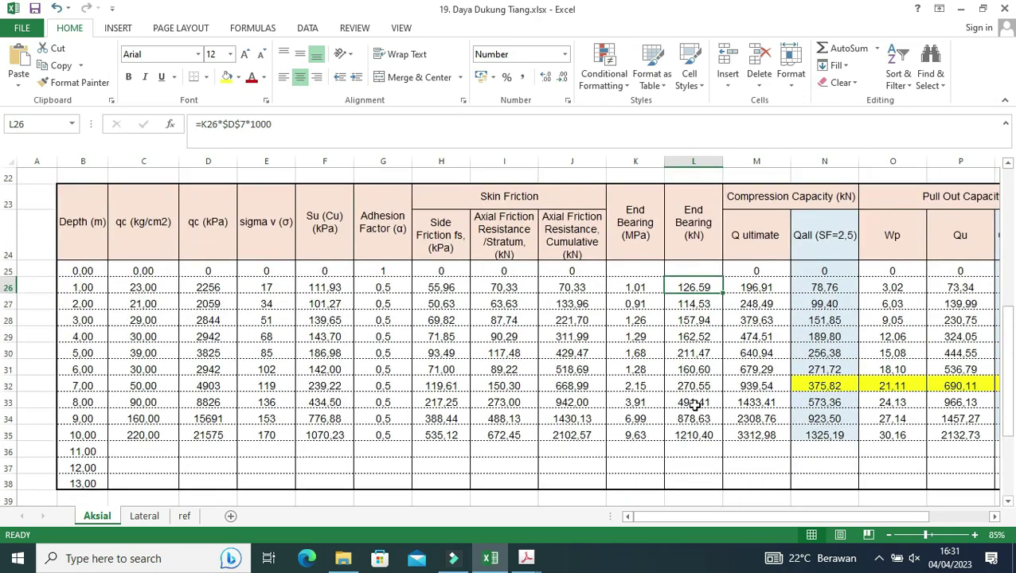
scroll(695, 420, up, 1)
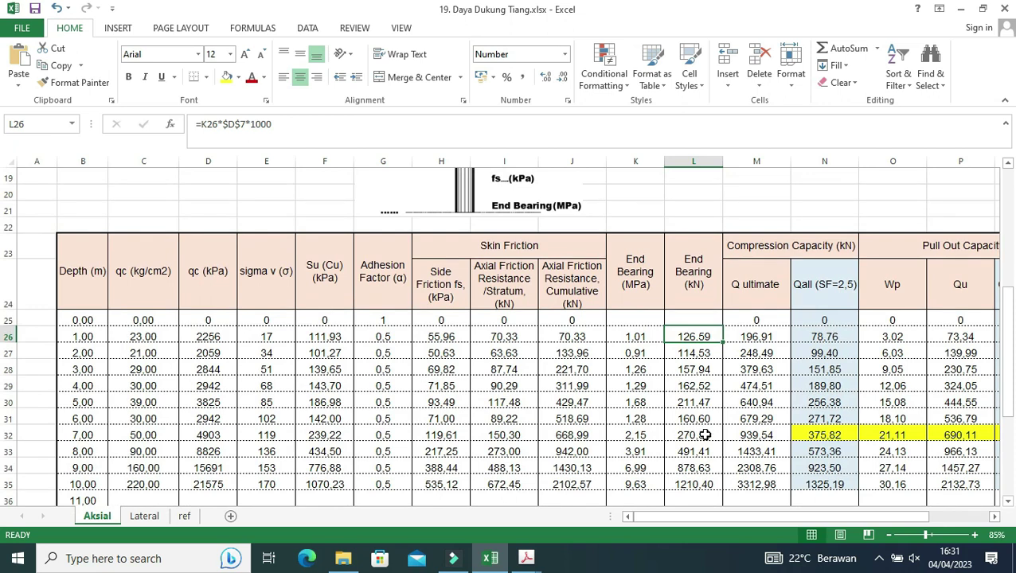
Verify M26 is =J26+L26 (196.91) and N26 is =M26/2.5 (78.76).
double_click(762, 337)
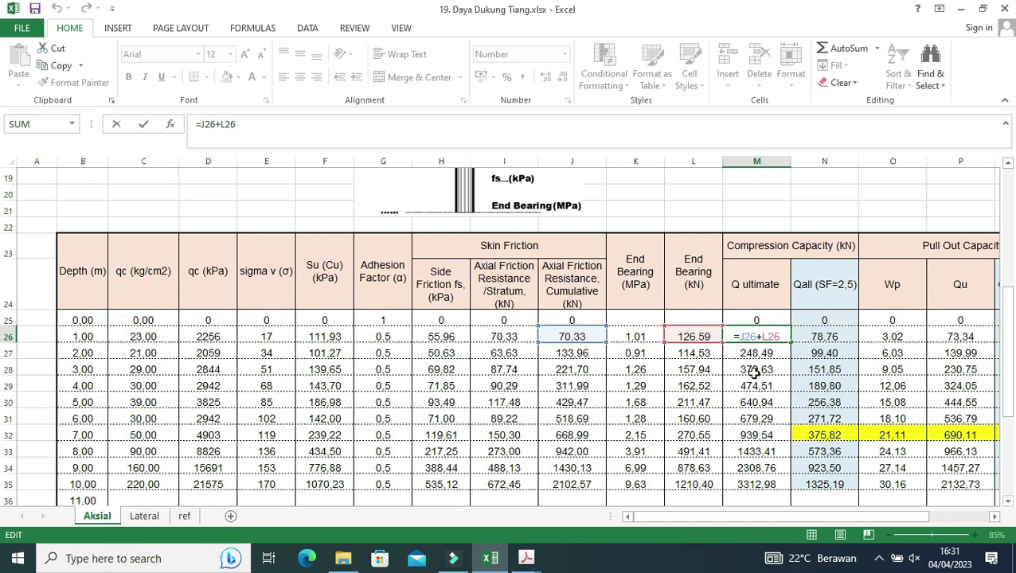
key(Escape)
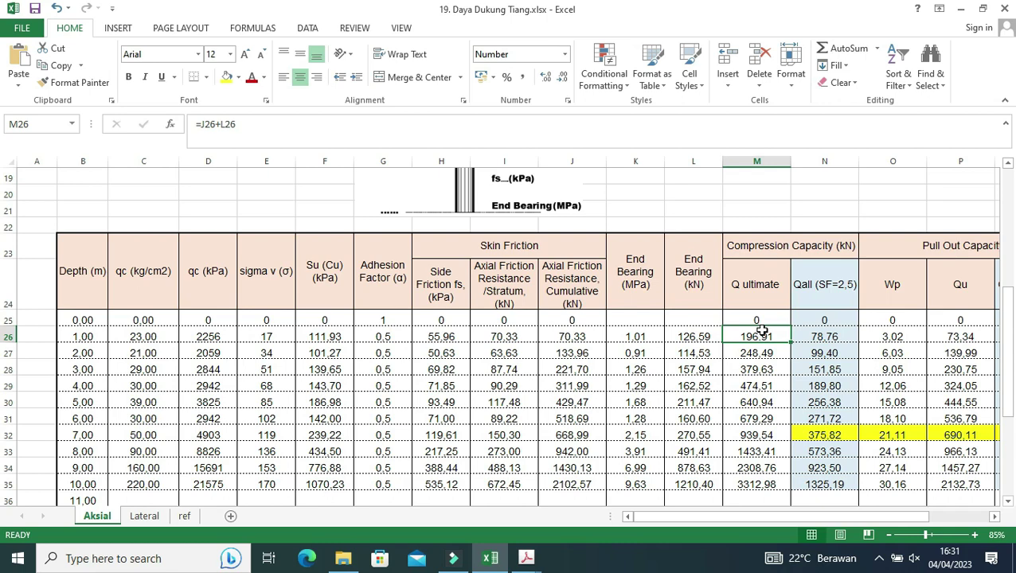
click(573, 338)
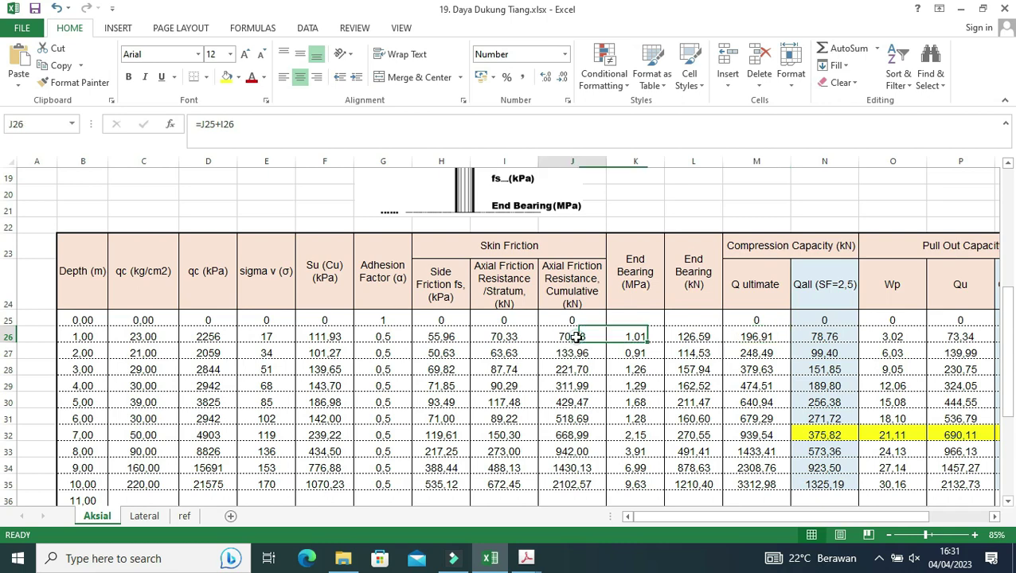
scroll(577, 306, up, 1)
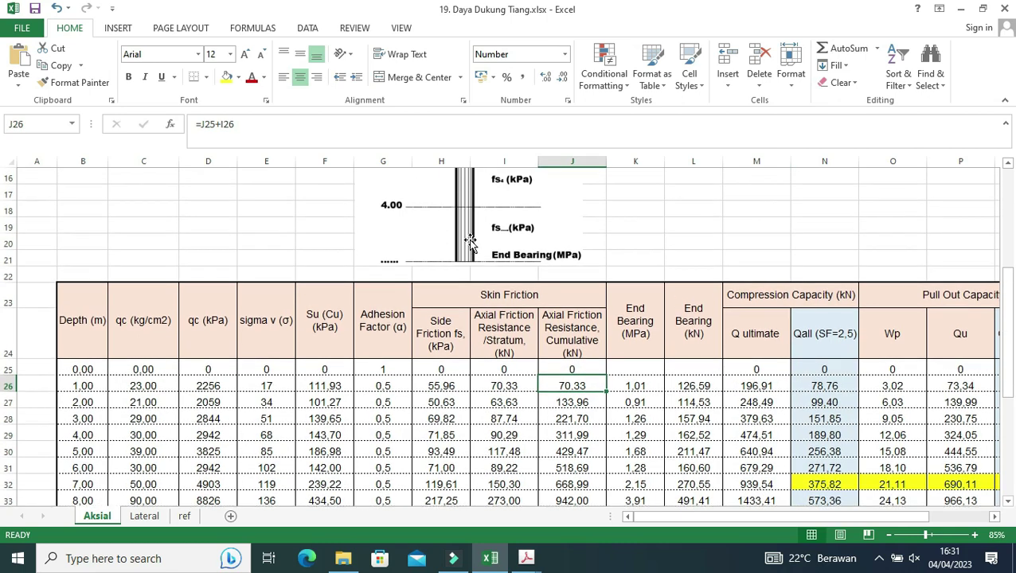
click(690, 386)
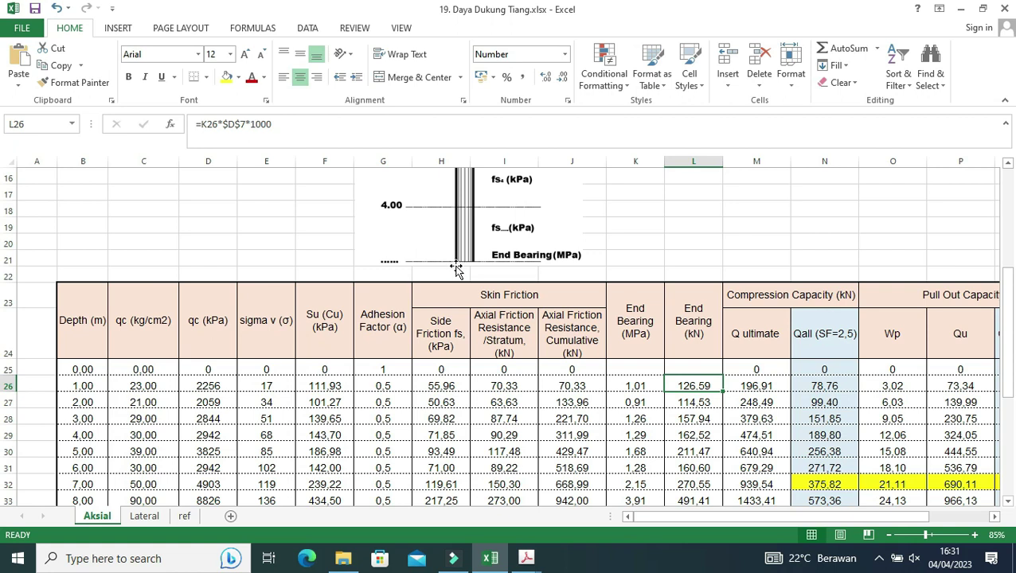
double_click(764, 385)
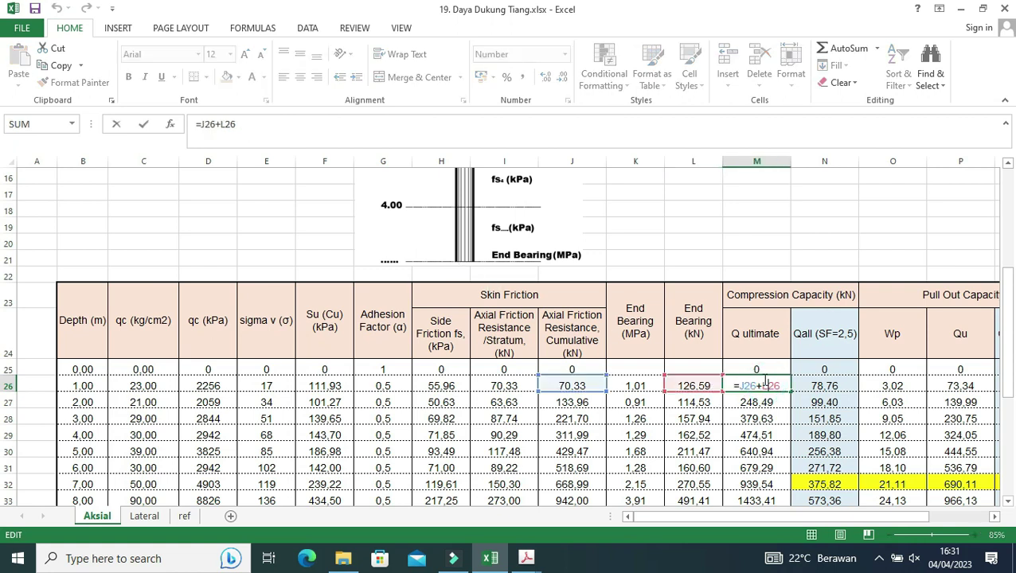
double_click(837, 385)
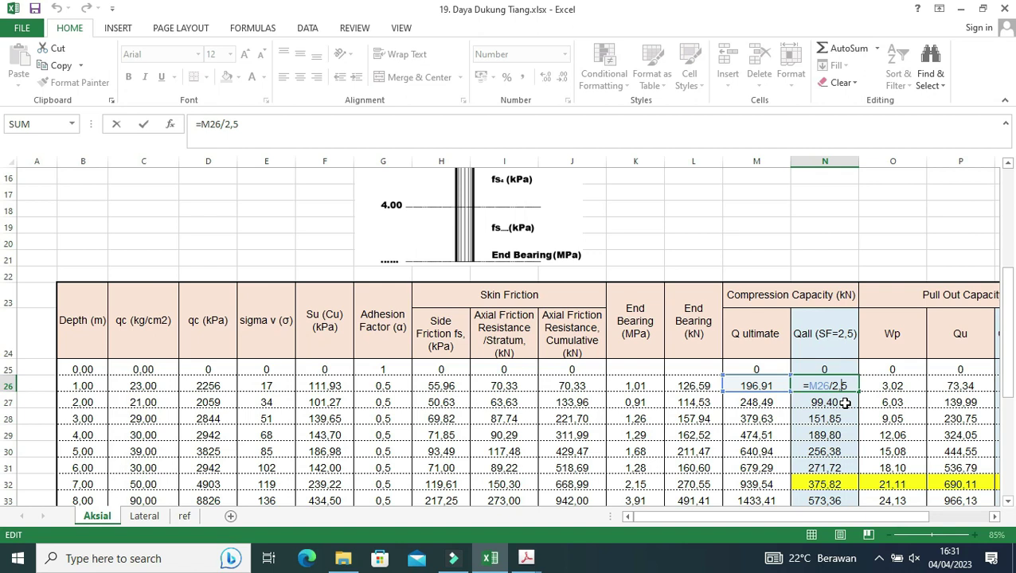
key(Escape)
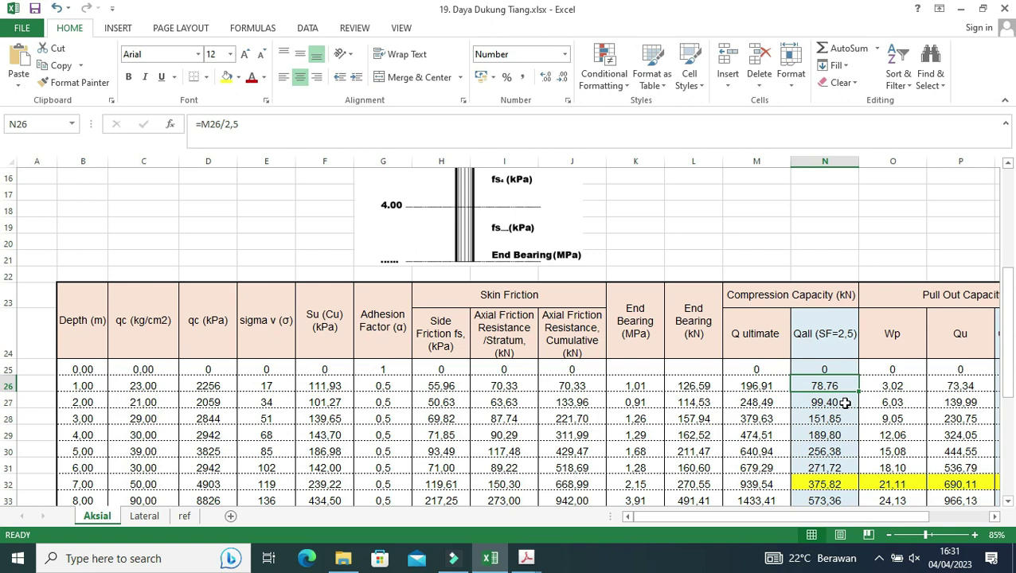
Look over the ref and Lateral sheets, then return to the Aksial sheet's Pull Out Capacity table.
click(183, 516)
click(139, 516)
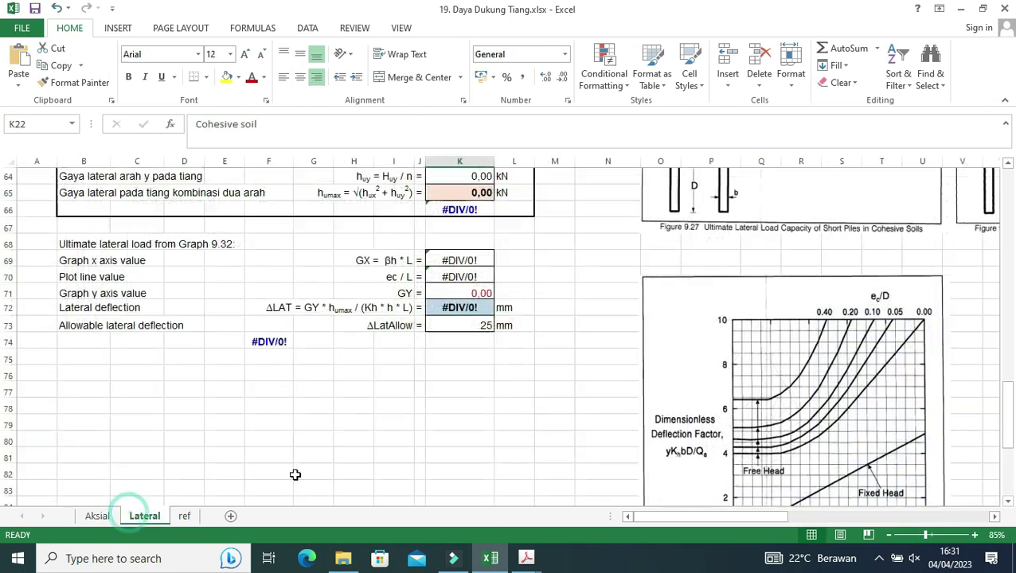
click(99, 516)
scroll(832, 402, down, 1)
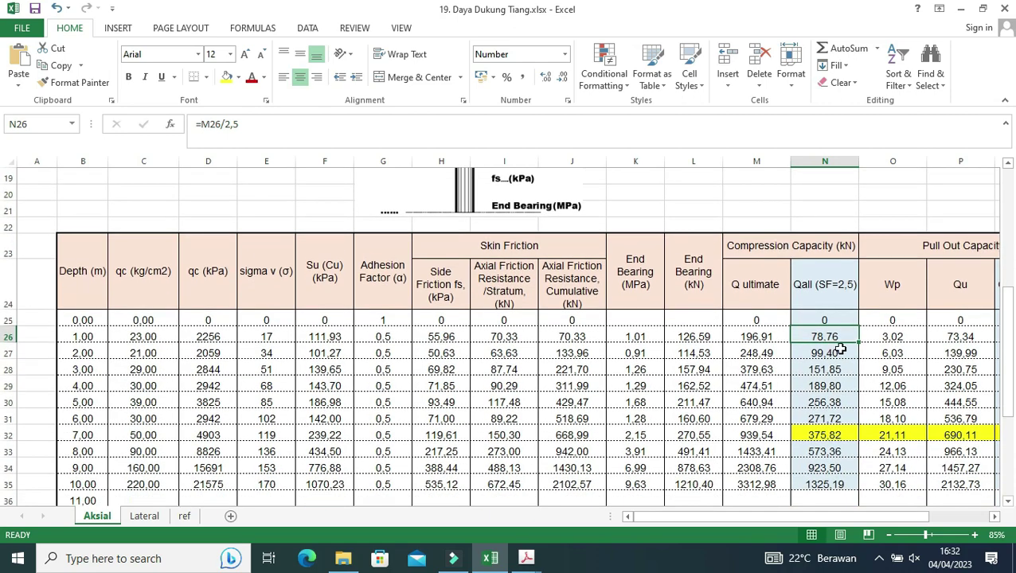
scroll(835, 419, down, 1)
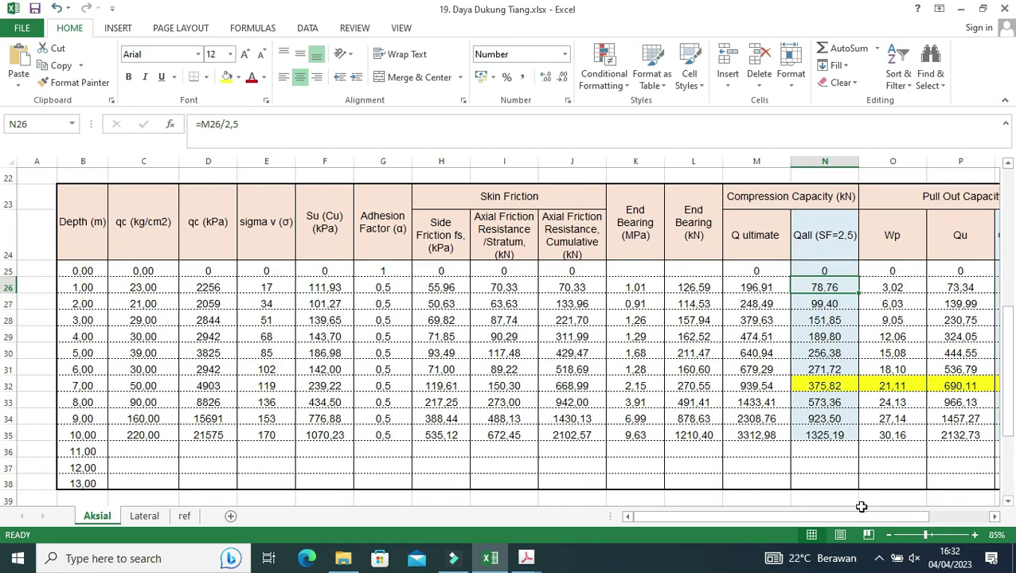
drag(860, 515, 902, 516)
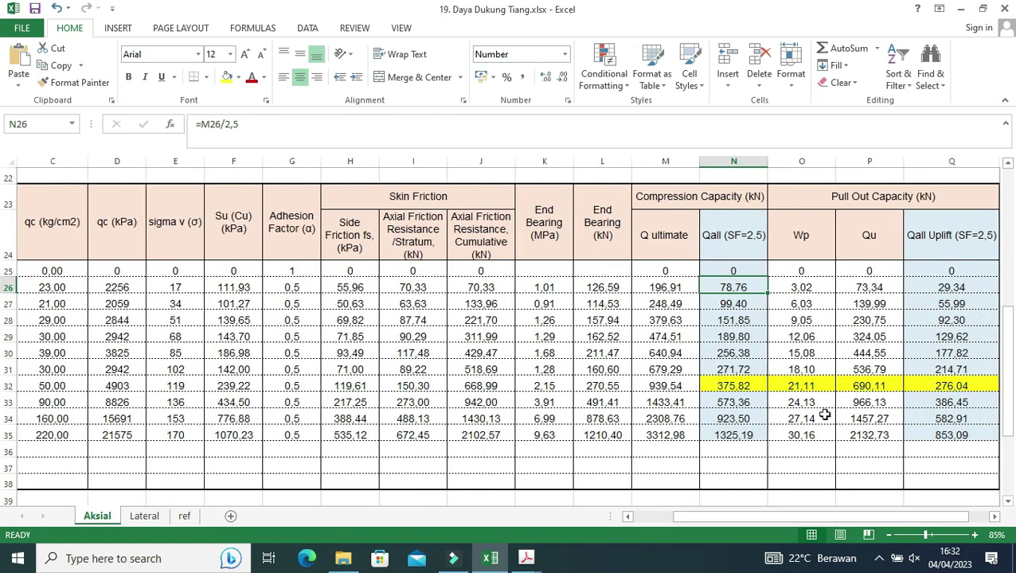
scroll(748, 321, up, 1)
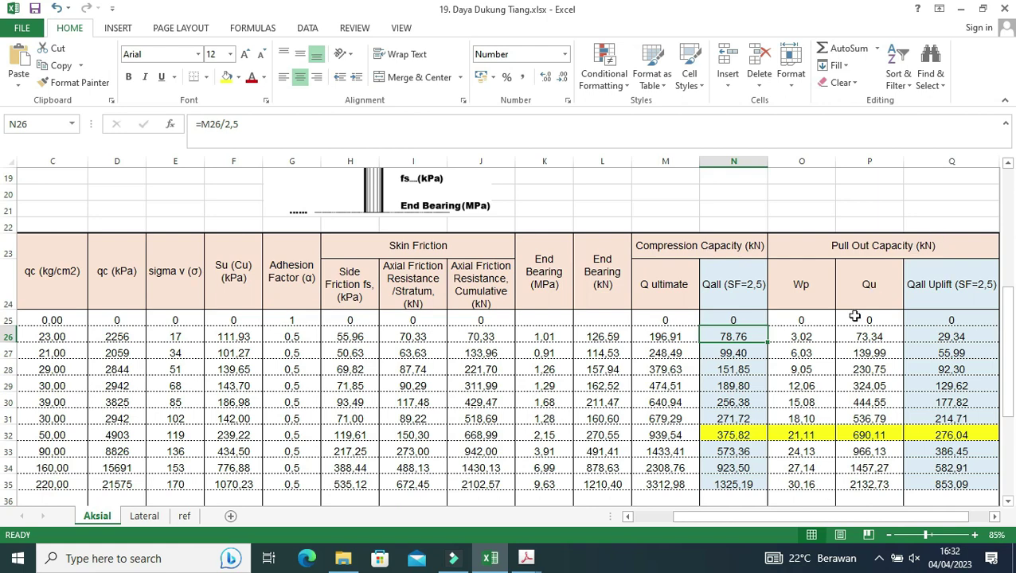
Enter =$D$7*$D$10*B26 as the Wp formula in O26, giving 3.02 kN at 1 m.
click(816, 289)
double_click(820, 337)
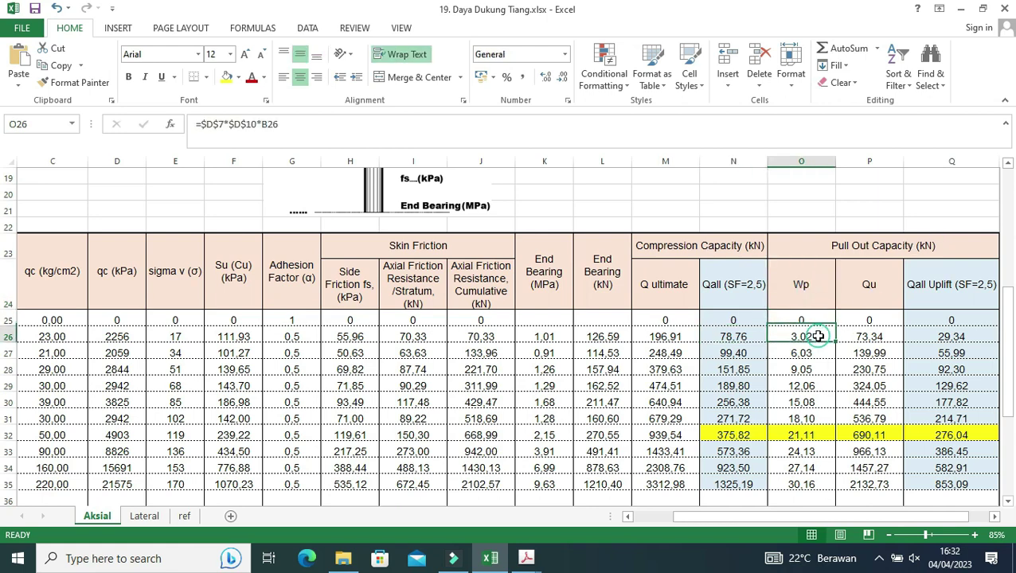
drag(835, 515, 798, 516)
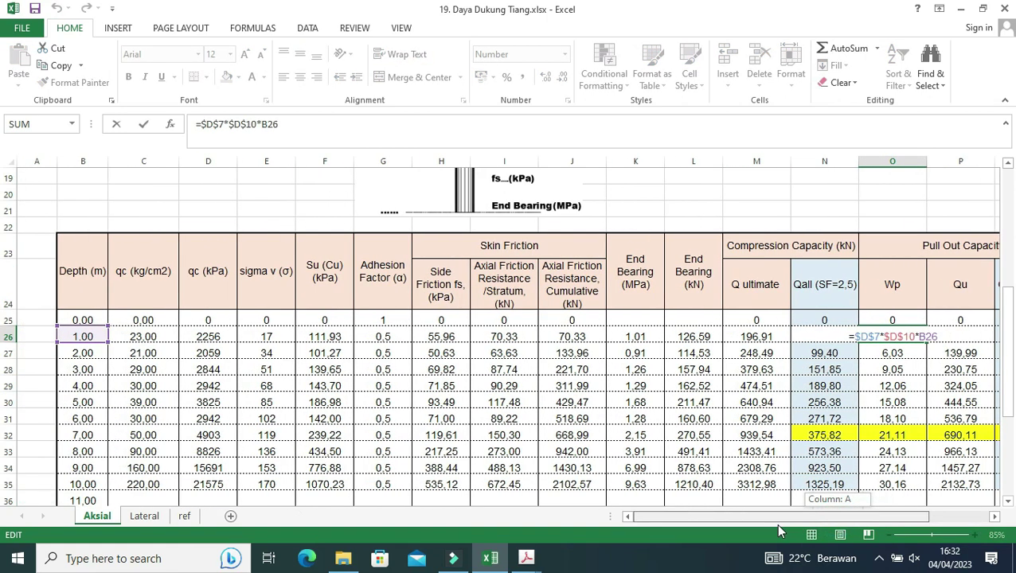
scroll(95, 340, up, 3)
scroll(131, 340, up, 2)
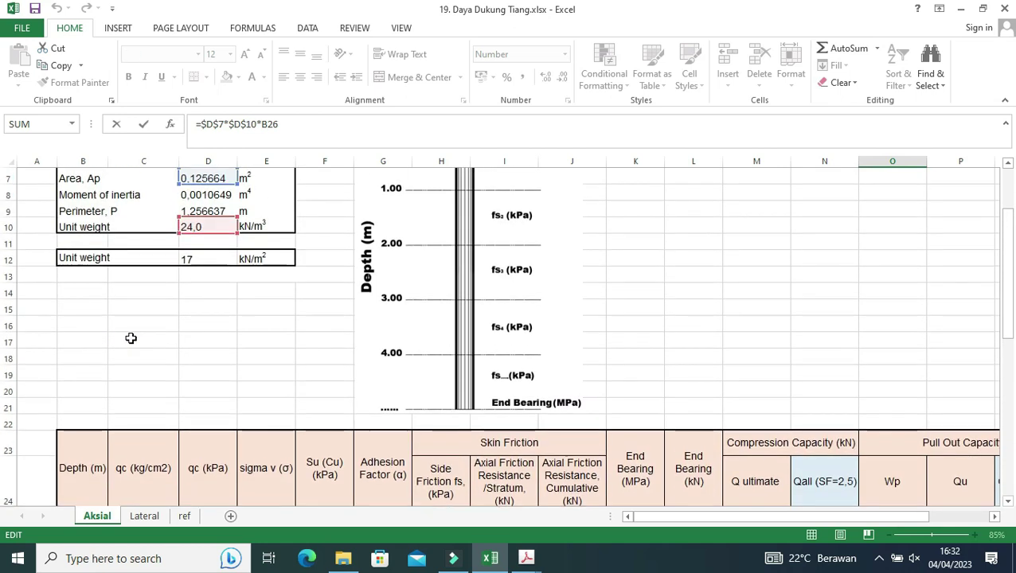
scroll(182, 327, up, 1)
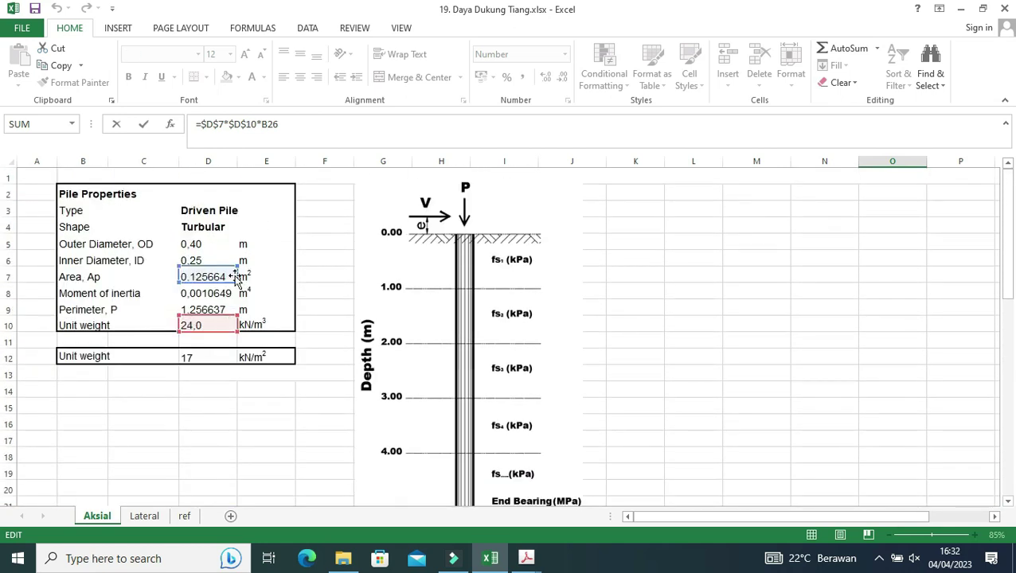
scroll(741, 363, down, 6)
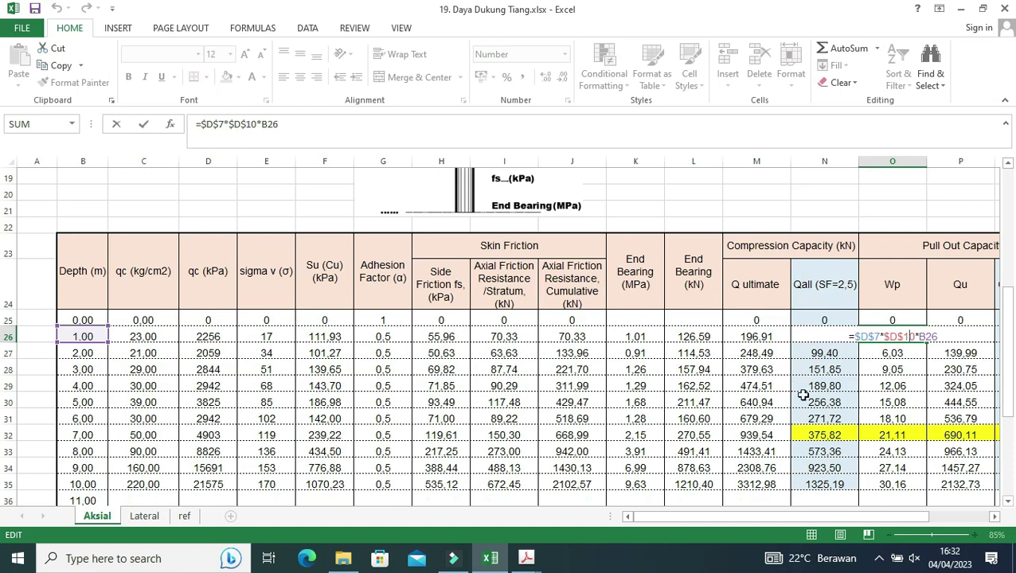
key(ctrl+Return)
drag(850, 519, 869, 519)
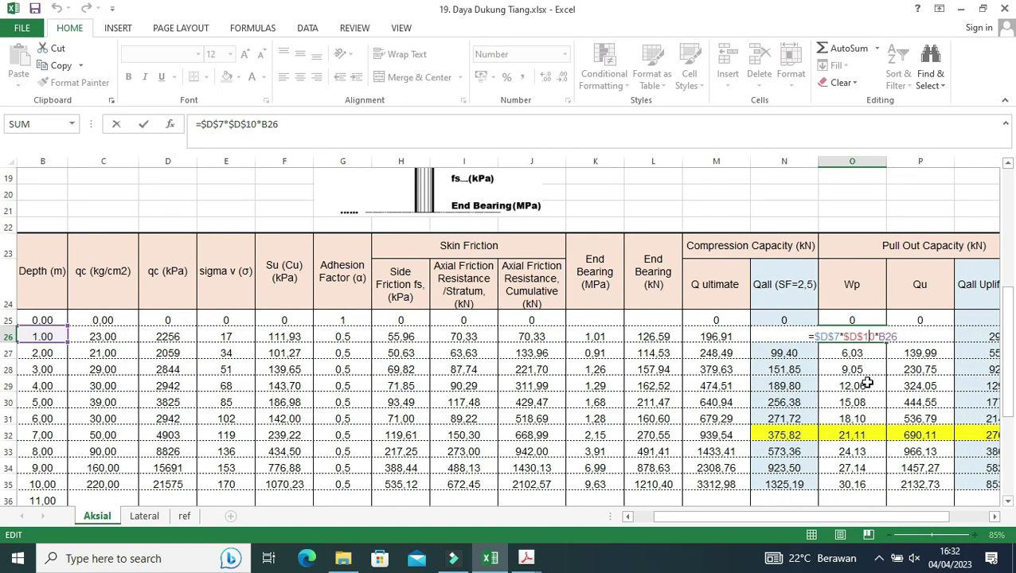
Check the filled-down Wp formulas in O27 through O30 and the first row's Qu formula.
click(867, 355)
double_click(868, 350)
key(Escape)
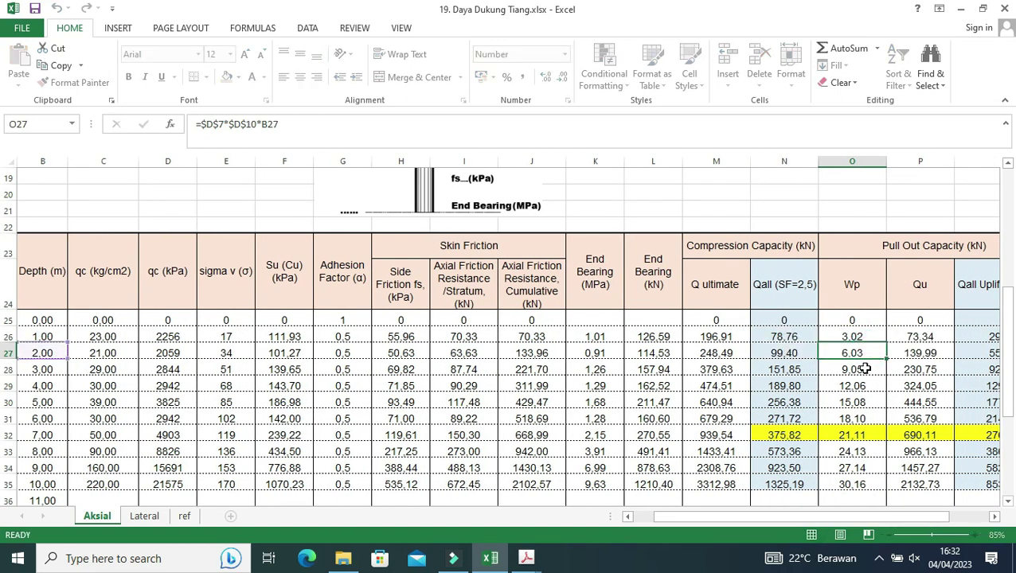
double_click(866, 369)
key(Escape)
double_click(869, 386)
key(Escape)
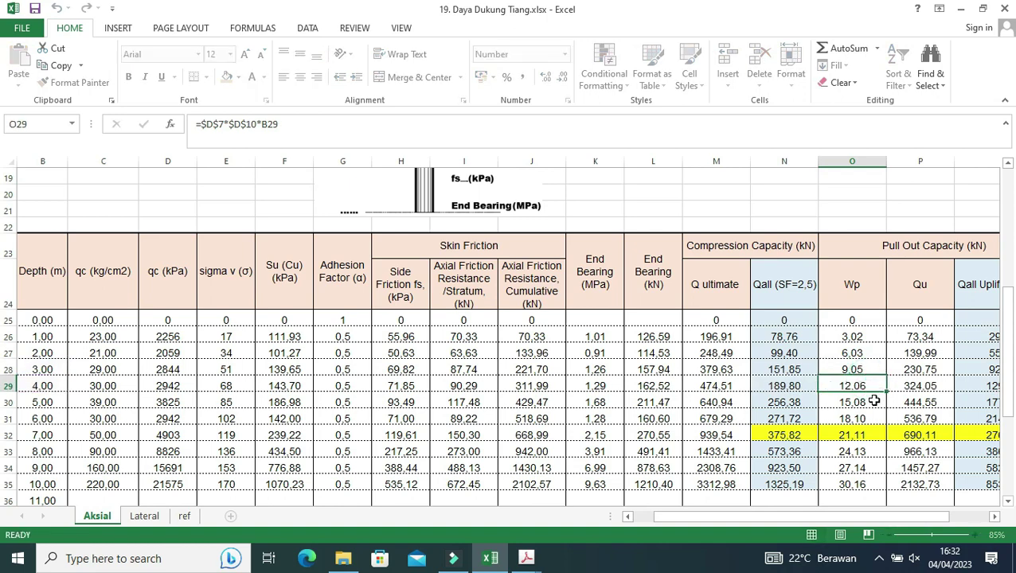
double_click(874, 402)
key(Escape)
drag(857, 516, 899, 516)
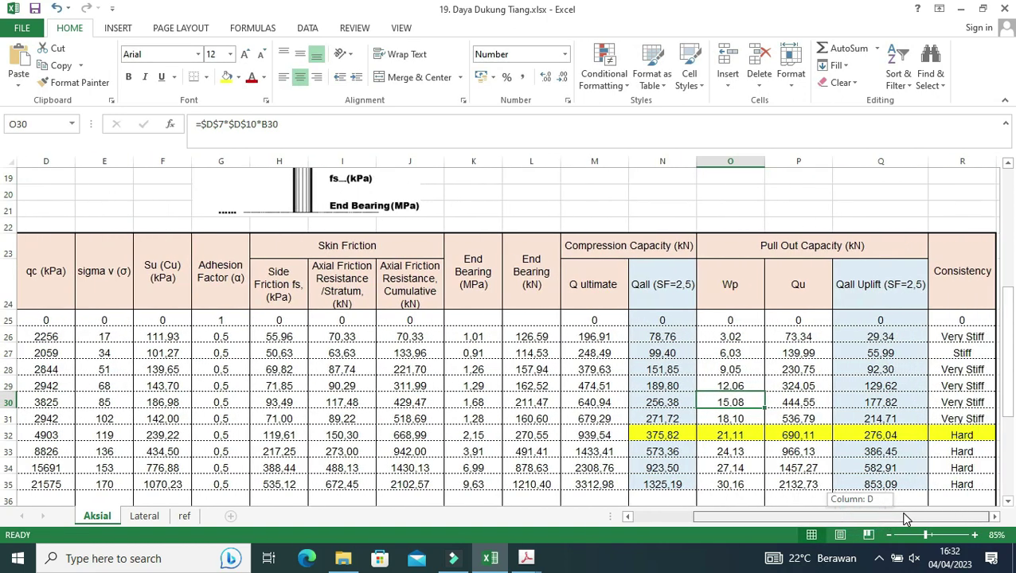
double_click(810, 338)
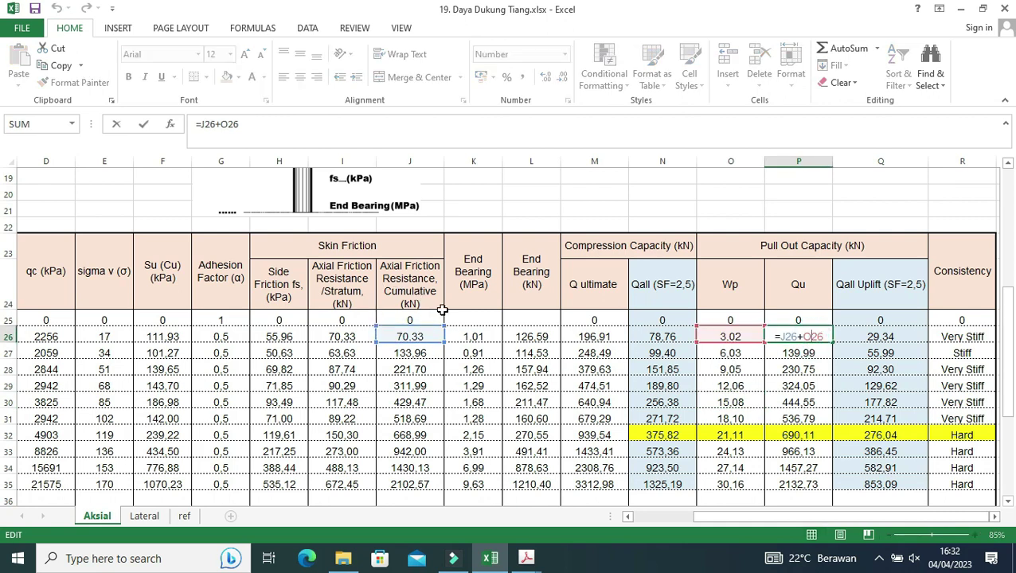
scroll(374, 294, up, 2)
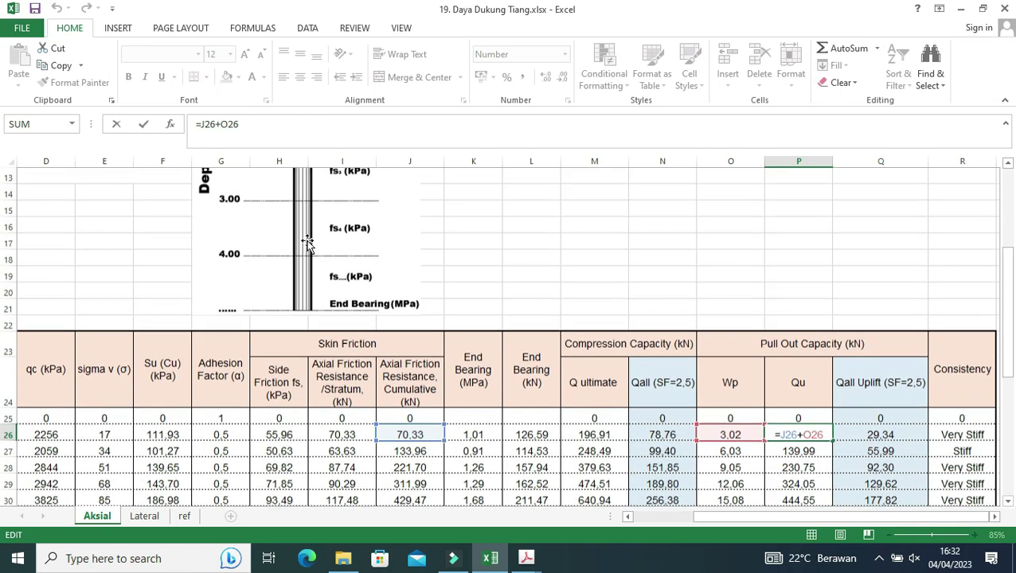
scroll(315, 261, down, 1)
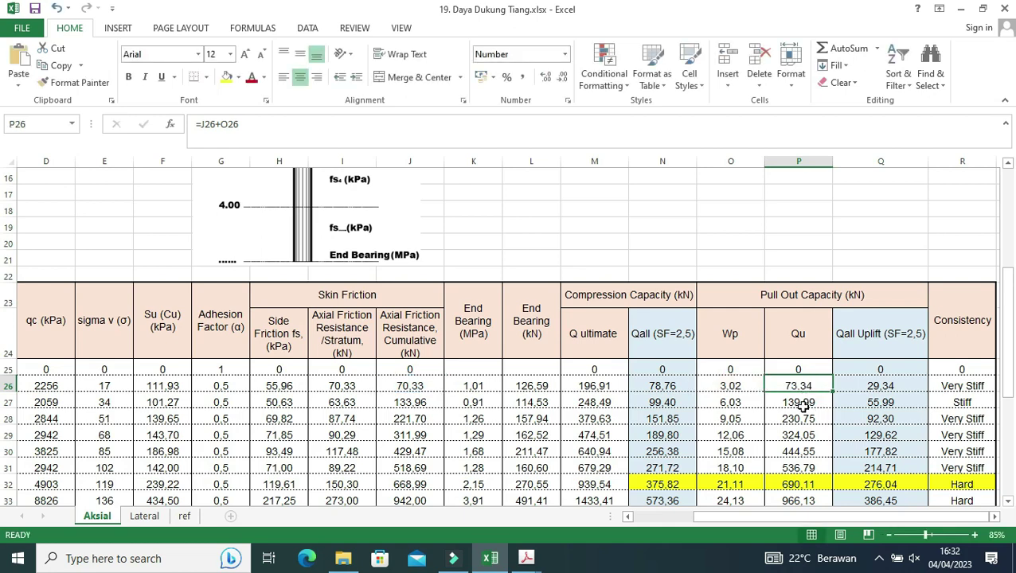
scroll(800, 402, down, 1)
scroll(812, 413, down, 1)
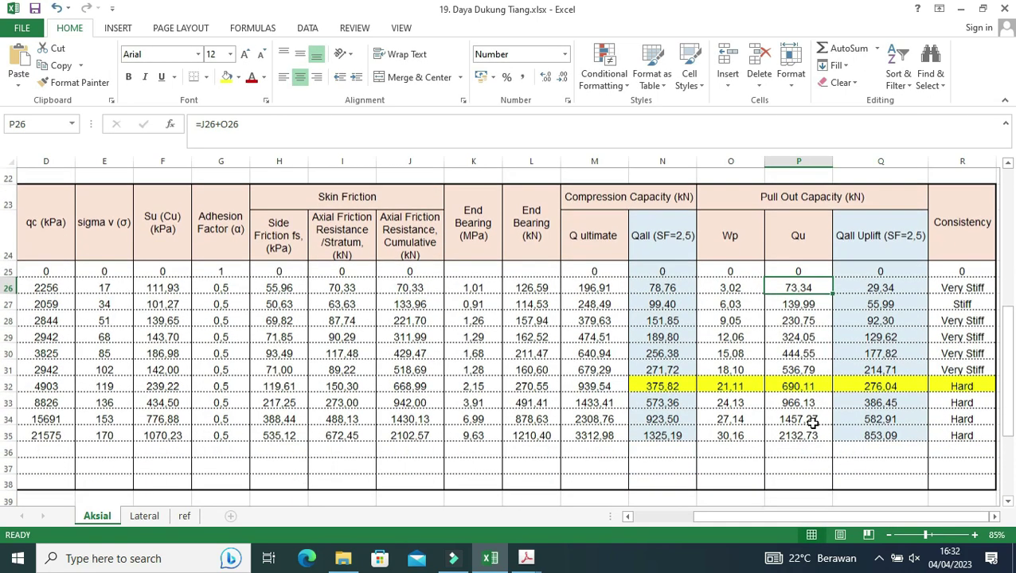
double_click(804, 435)
key(Escape)
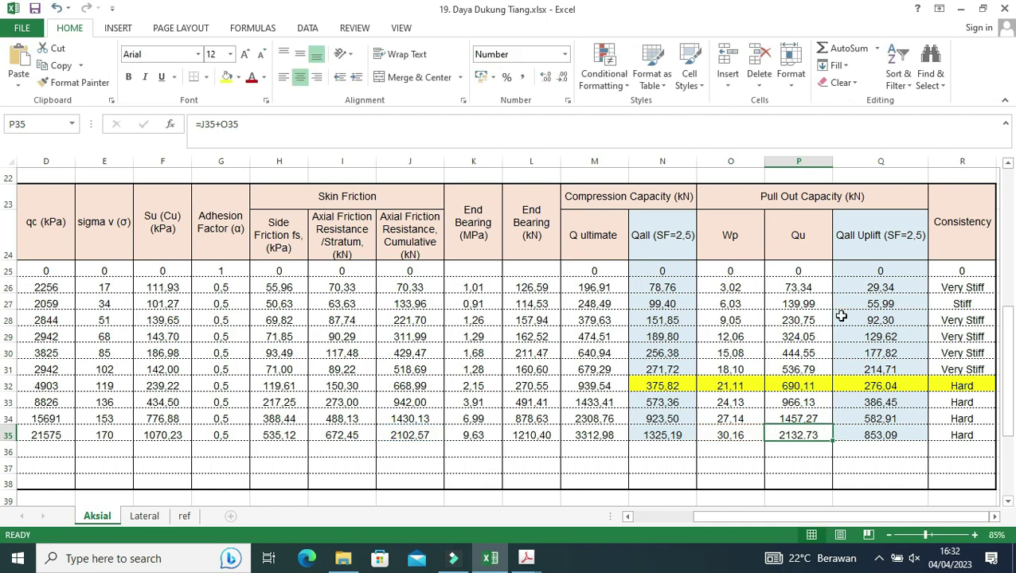
double_click(881, 286)
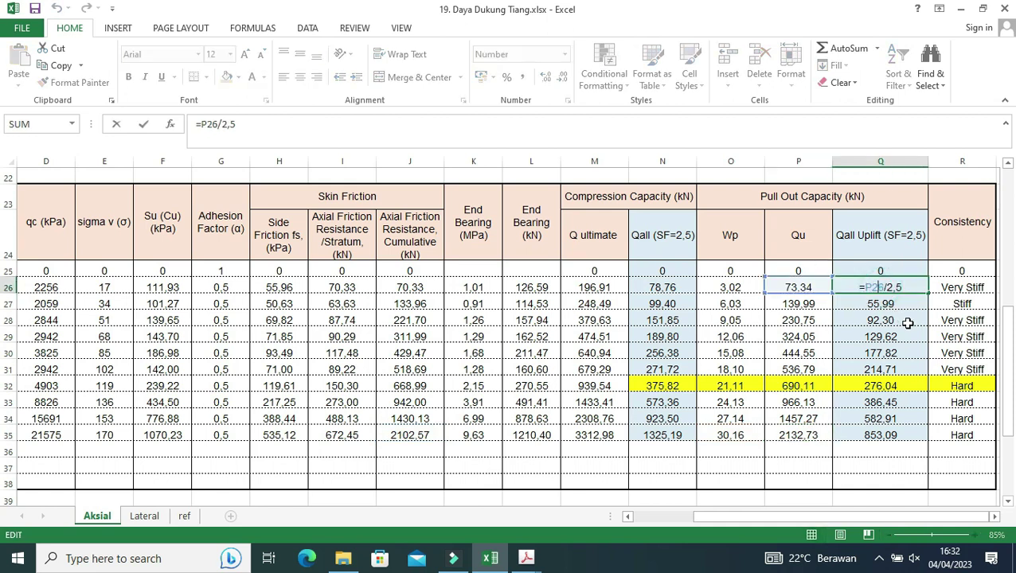
key(Escape)
click(910, 301)
double_click(907, 304)
key(Escape)
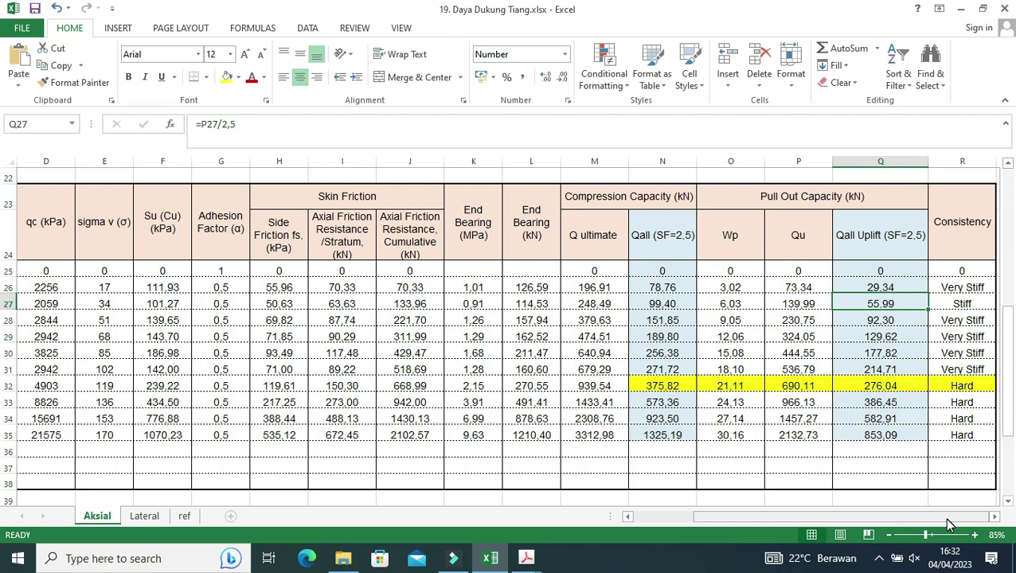
scroll(947, 524, left, 1)
scroll(947, 524, left, 2)
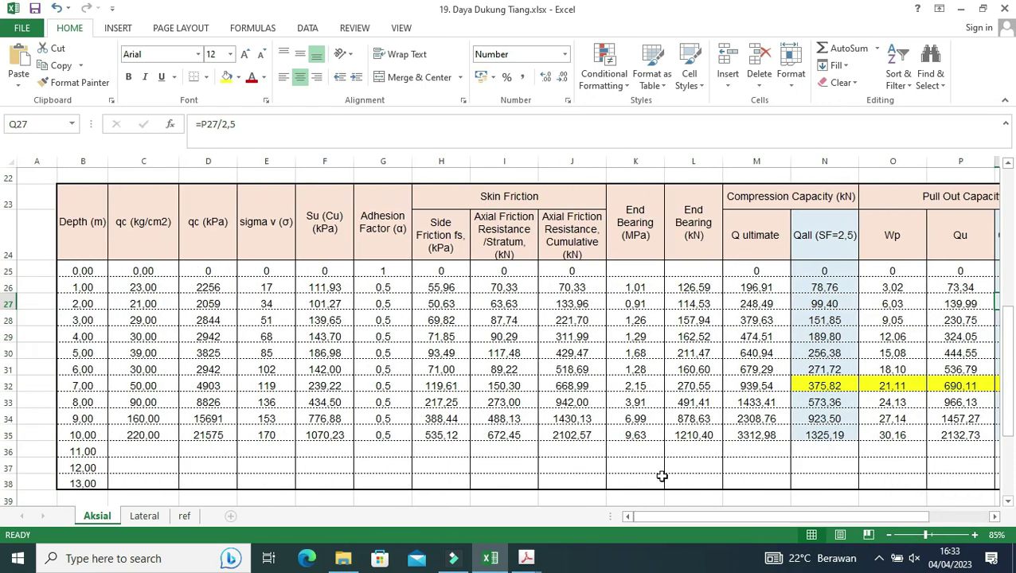
Link G42 to =N32 (Qall 375.82) and G43 to =Q32 (Qall uplift 276.04).
scroll(517, 413, down, 3)
click(391, 359)
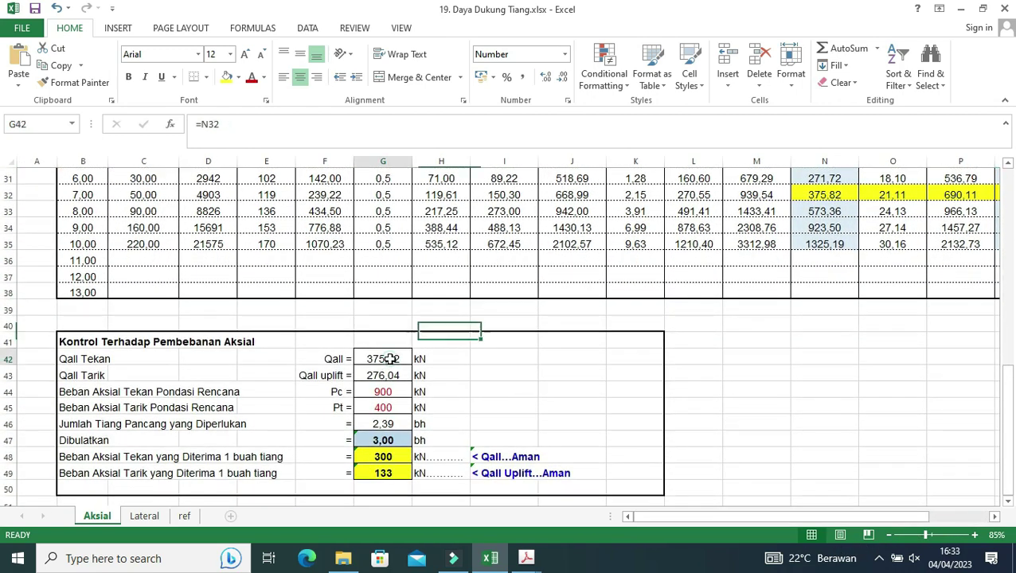
double_click(391, 359)
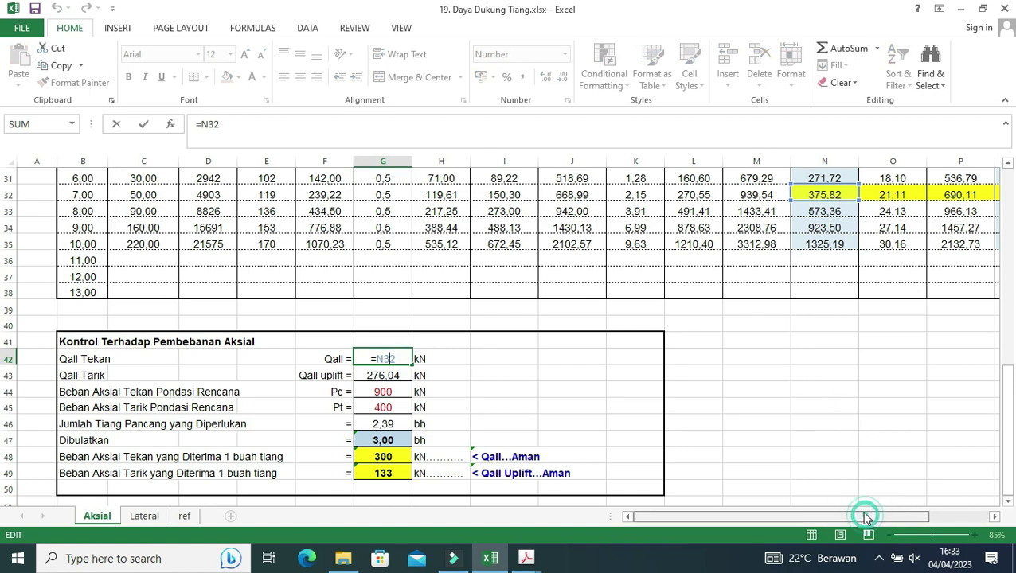
scroll(843, 403, up, 1)
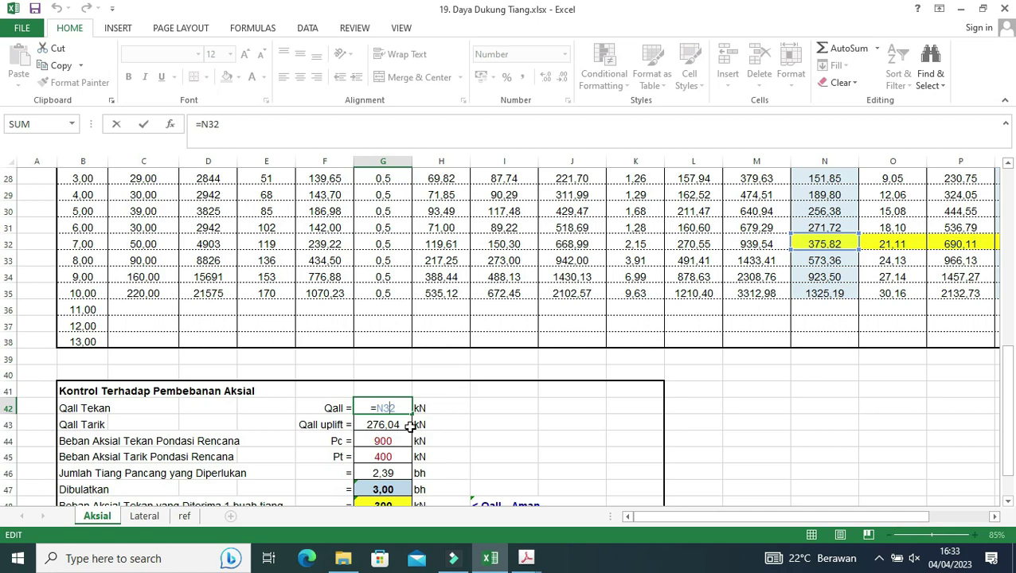
key(Return)
double_click(383, 424)
drag(822, 516, 863, 518)
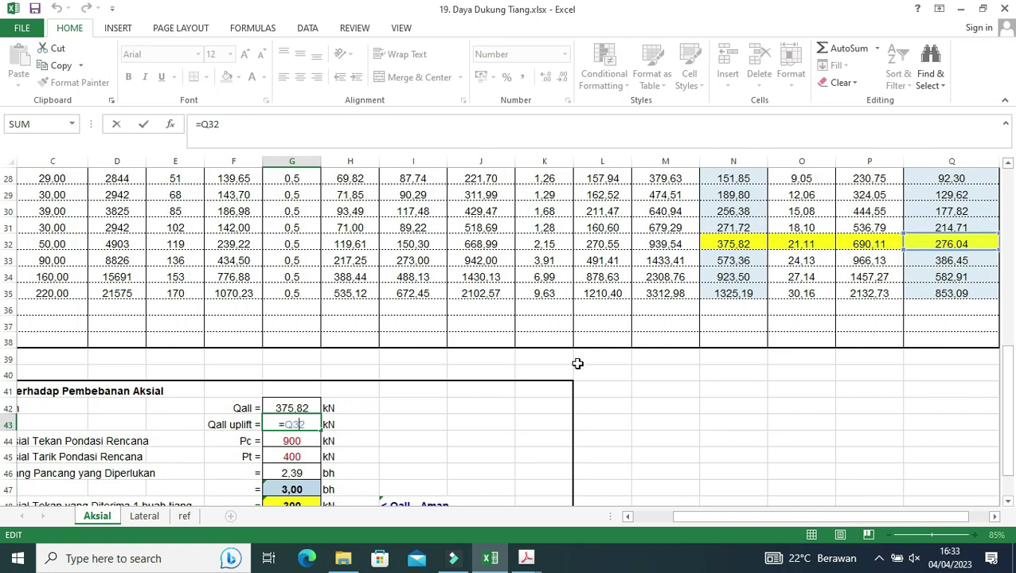
key(ctrl+Return)
drag(703, 522, 664, 522)
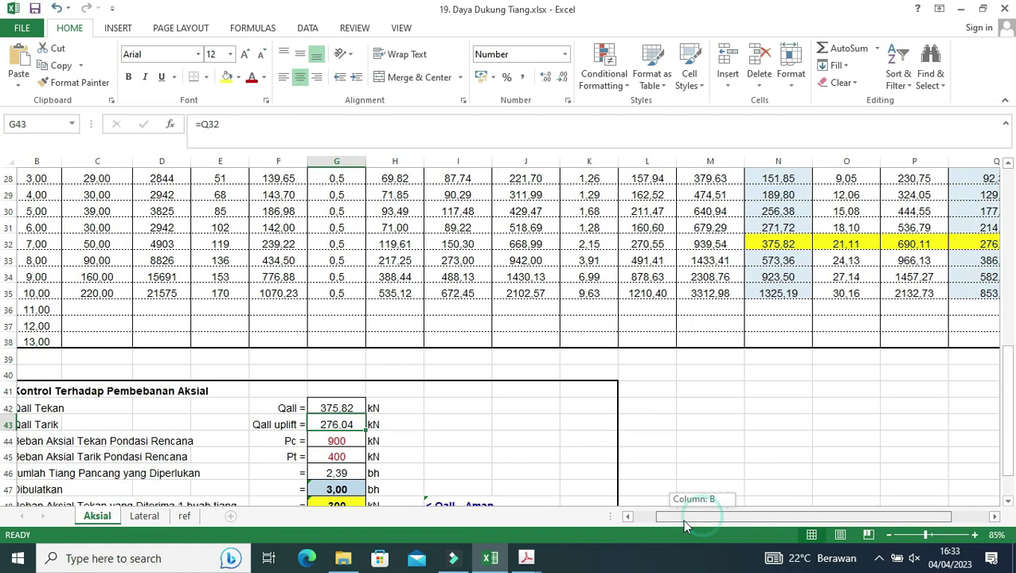
scroll(625, 464, down, 1)
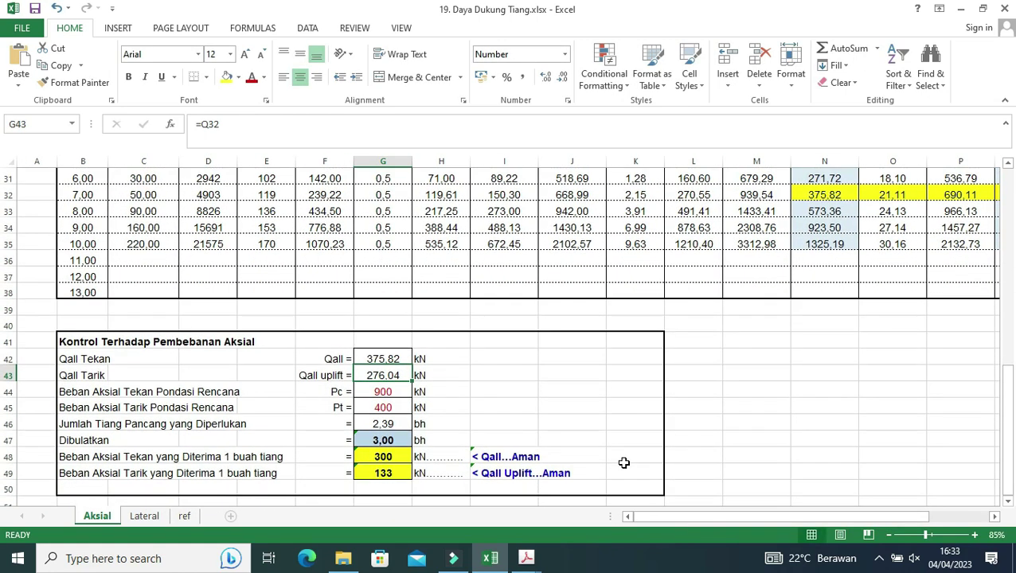
Compute the required pile count G46 =G44/G42 as 2.39, rounded up to 3 in G47.
click(396, 394)
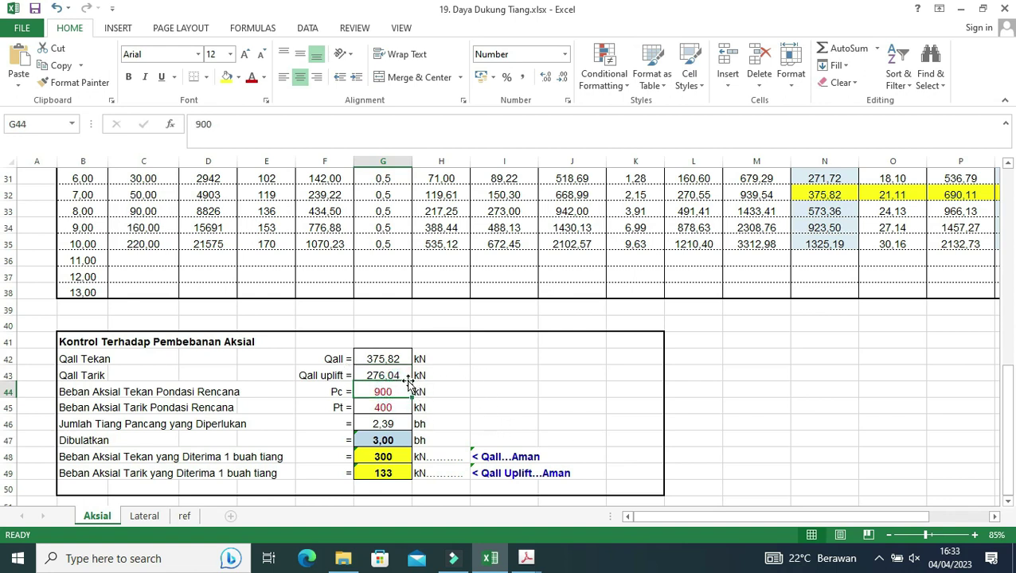
click(398, 406)
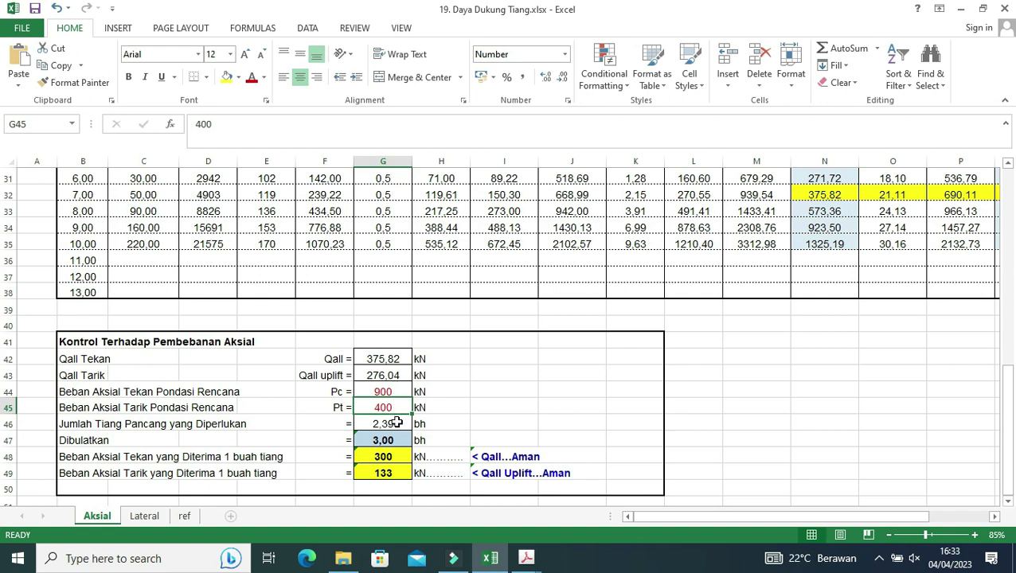
double_click(396, 424)
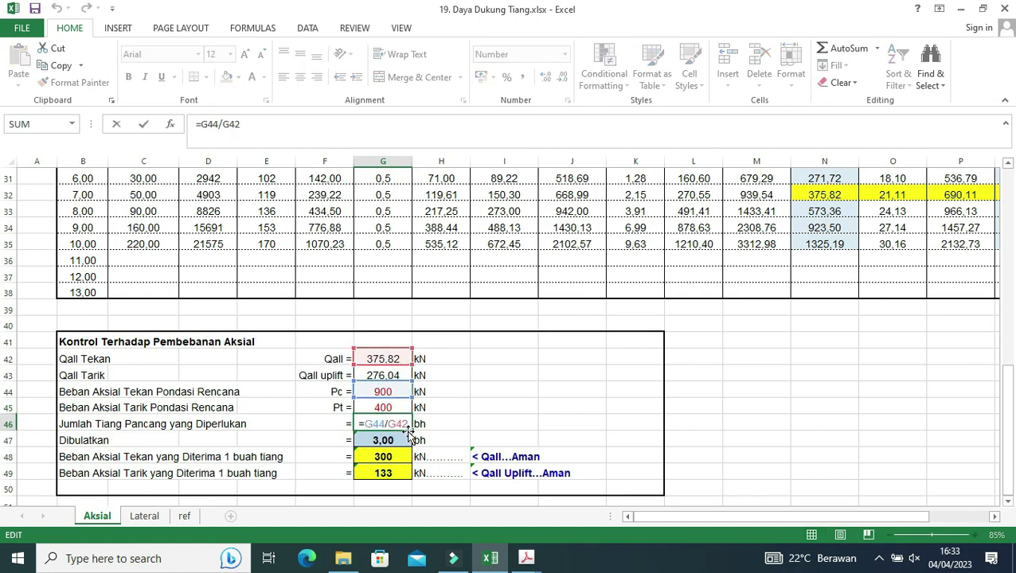
key(Escape)
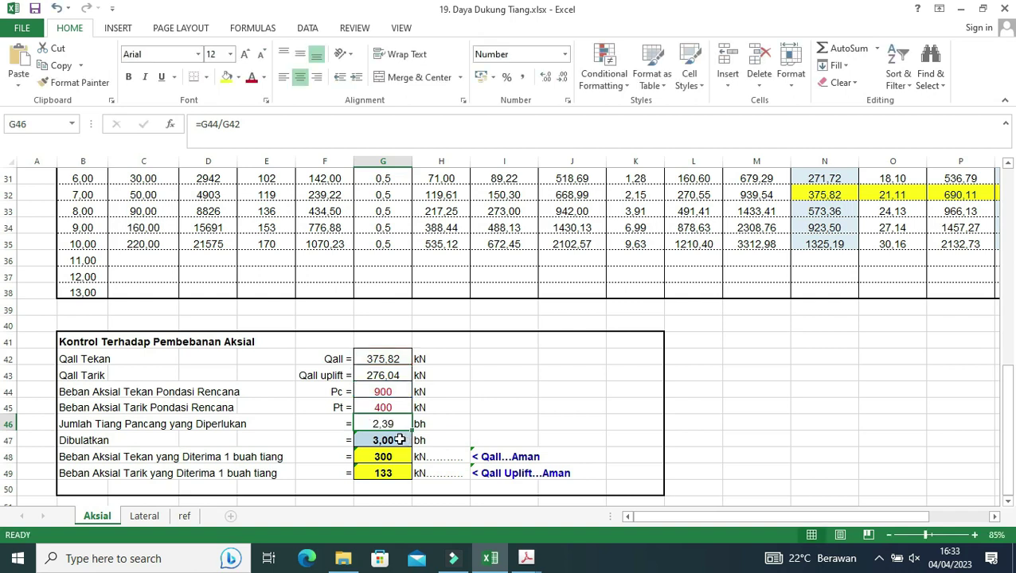
click(400, 438)
double_click(400, 437)
key(Escape)
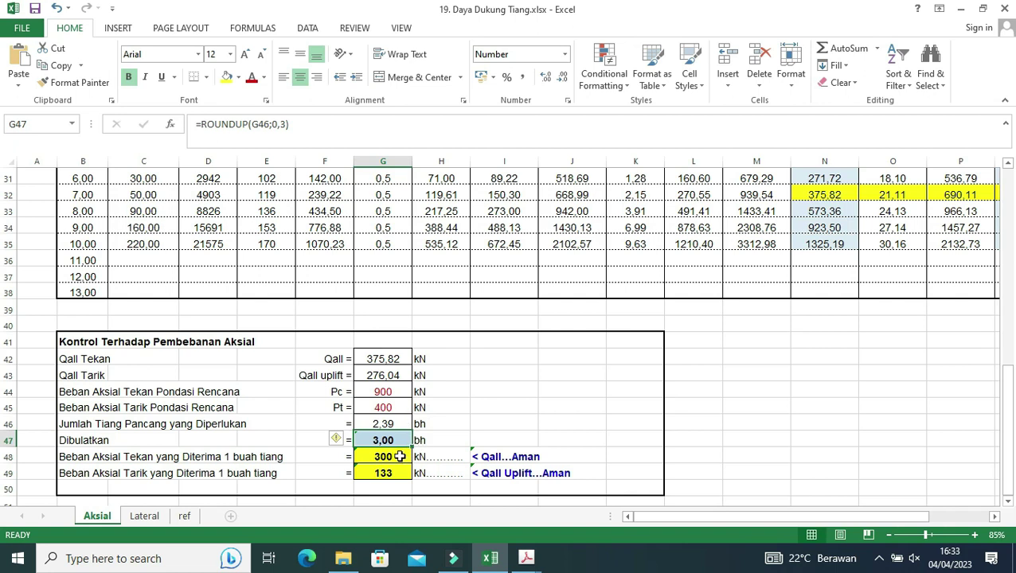
Confirm per-pile loads of 300 kN compression and 133 kN tension, both checked Aman.
double_click(400, 456)
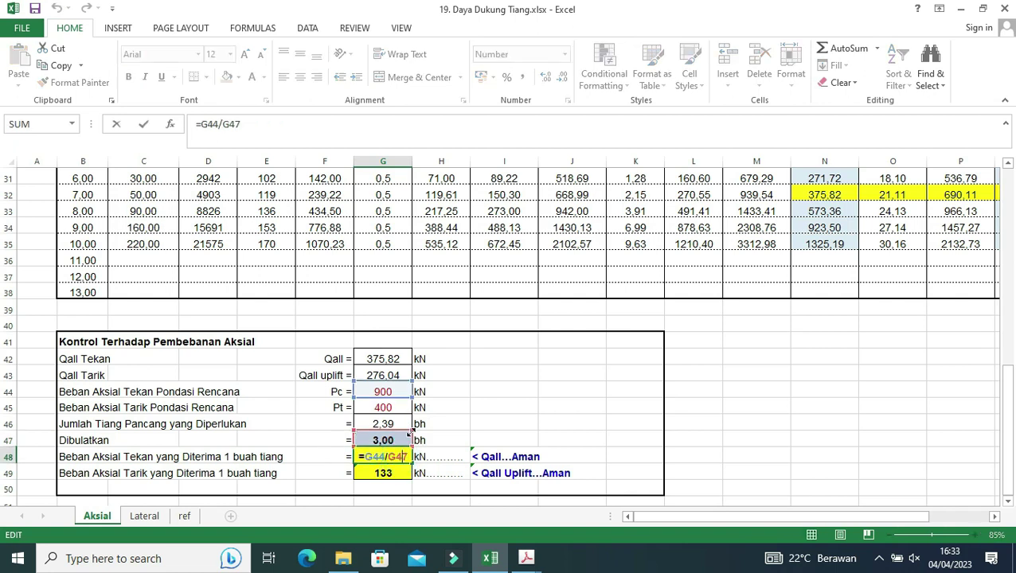
key(Return)
double_click(394, 470)
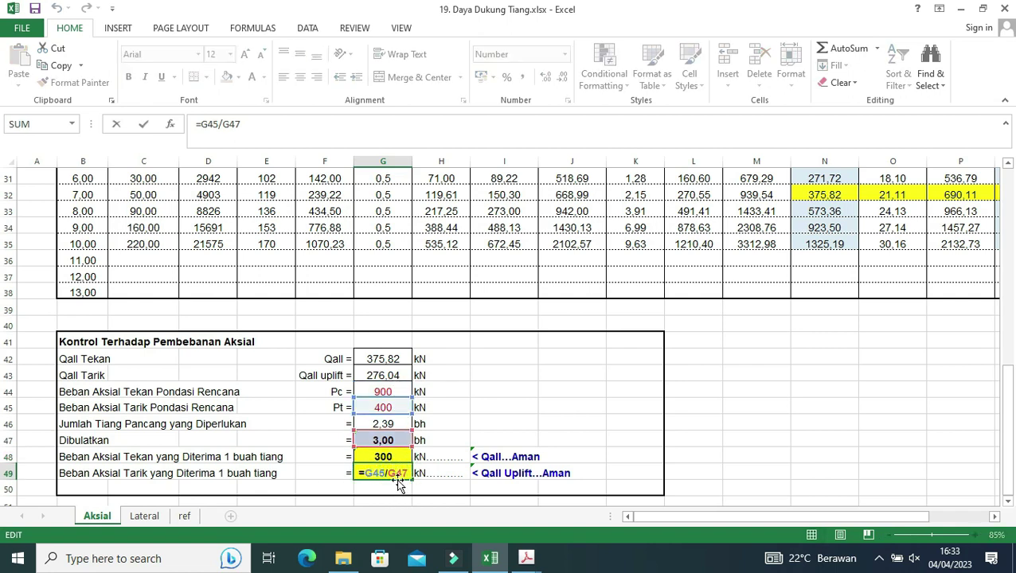
key(ctrl+Return)
double_click(500, 457)
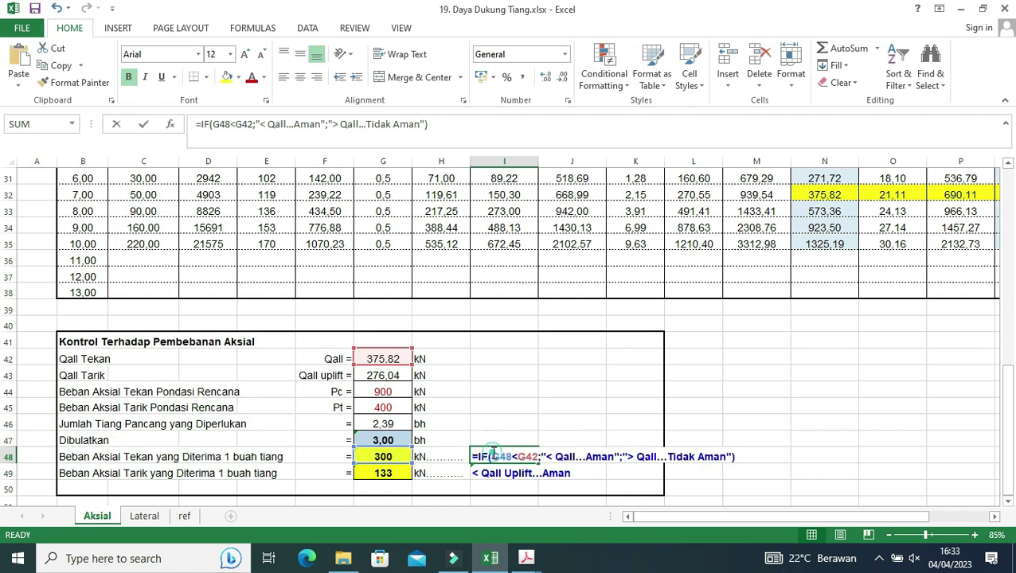
drag(759, 512, 836, 502)
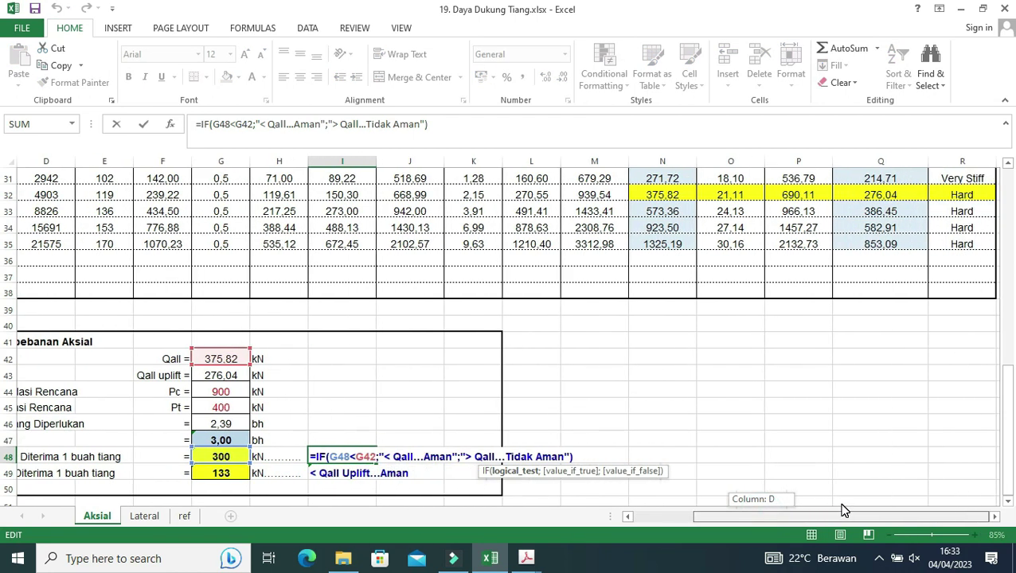
scroll(716, 443, up, 2)
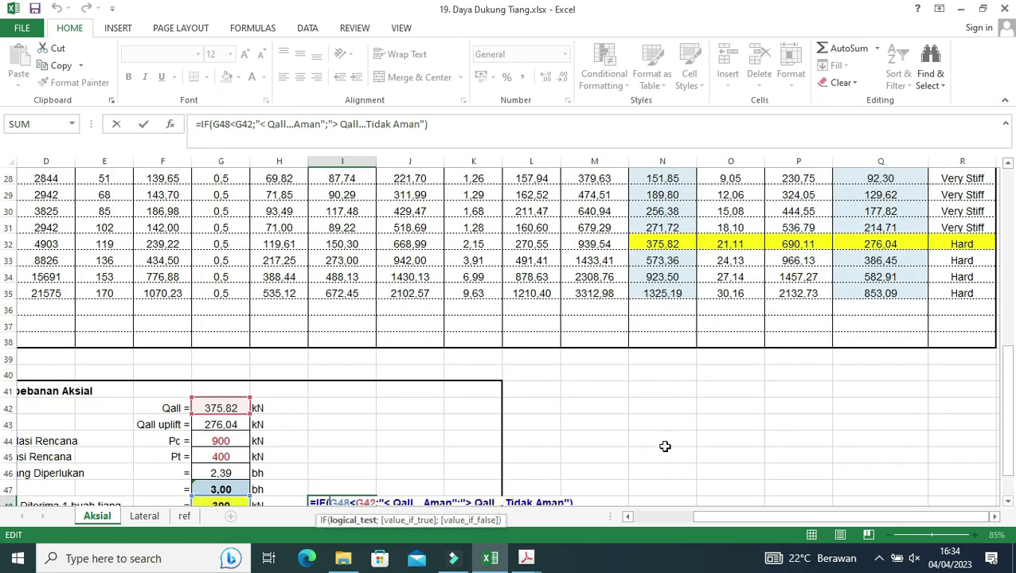
scroll(302, 452, down, 2)
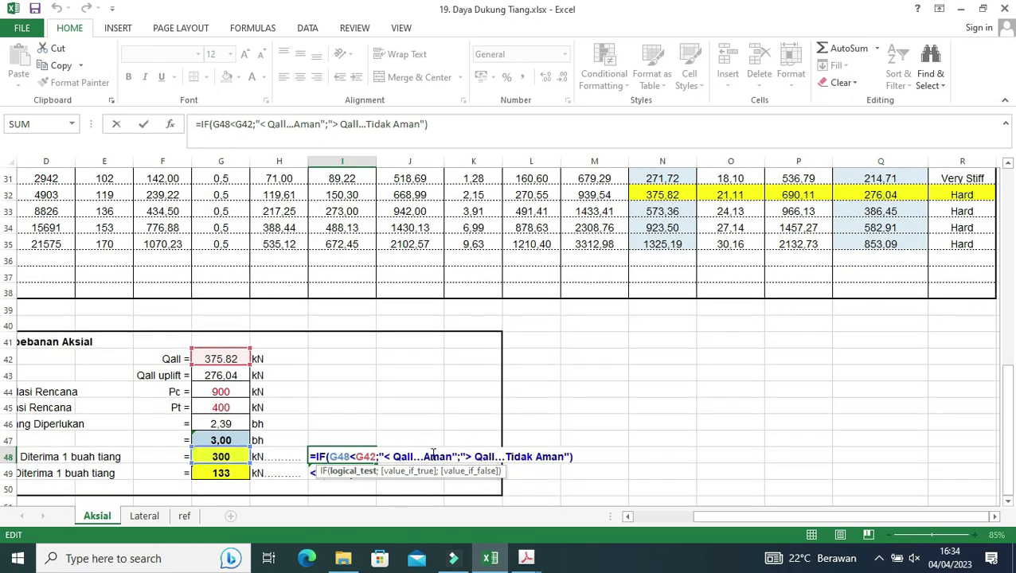
key(Return)
double_click(342, 473)
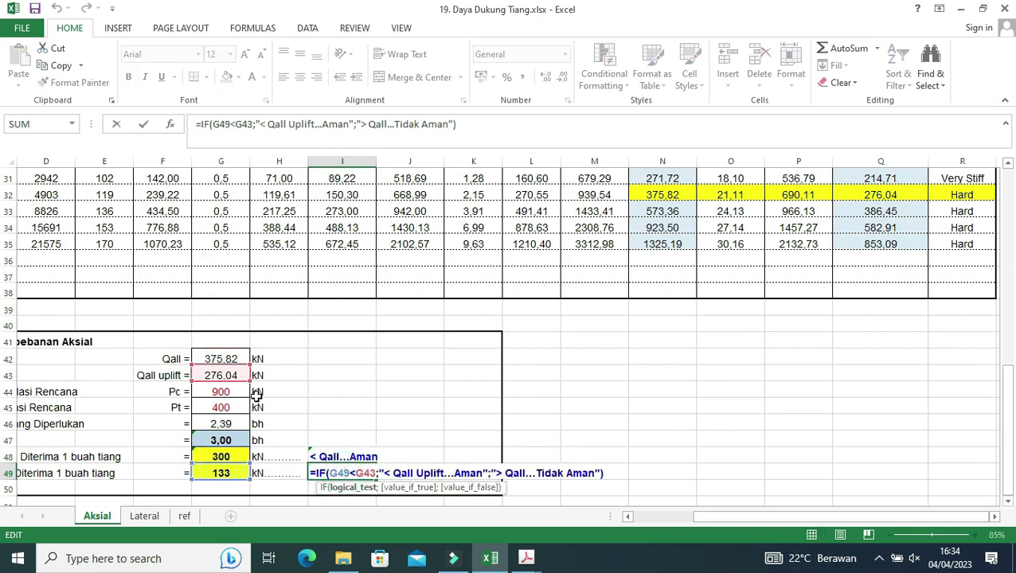
key(Return)
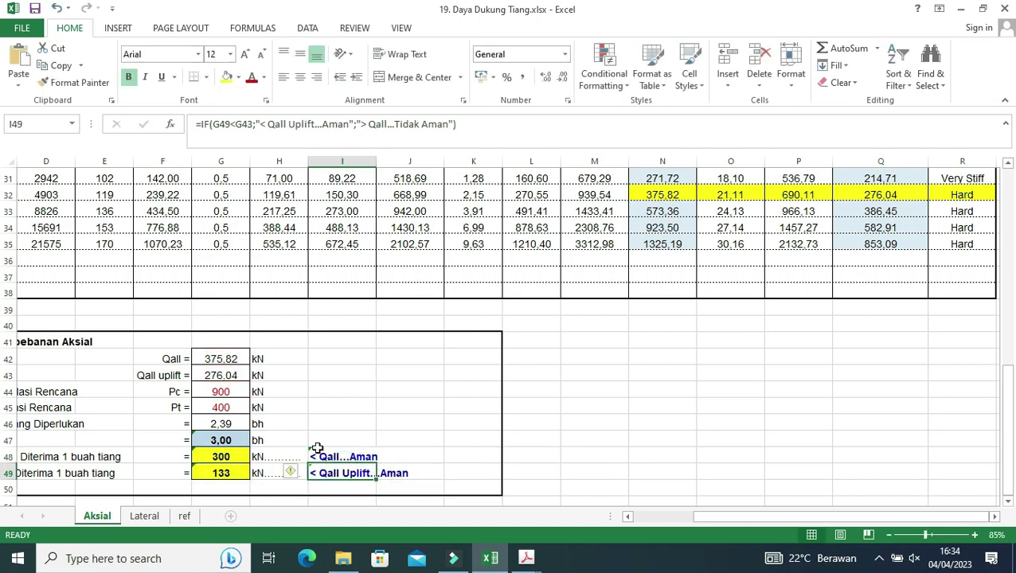
Ignore the error flags on G47:I49, the rounded pile count and per-pile load results.
click(322, 424)
mouse_move(738, 514)
mouse_down()
mouse_move(675, 519)
mouse_move(710, 518)
mouse_up()
scroll(458, 408, down, 1)
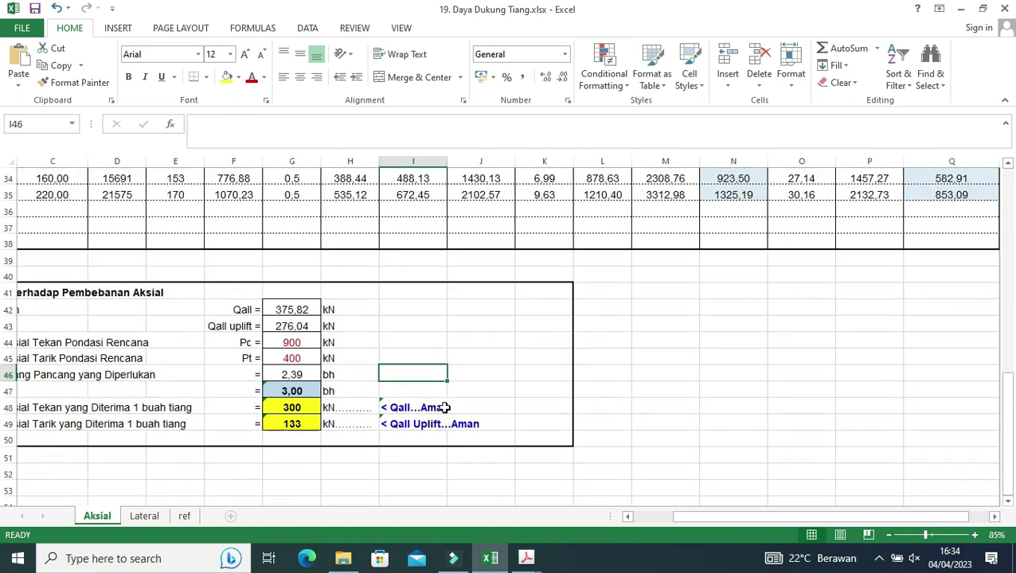
scroll(445, 409, down, 1)
scroll(434, 410, down, 1)
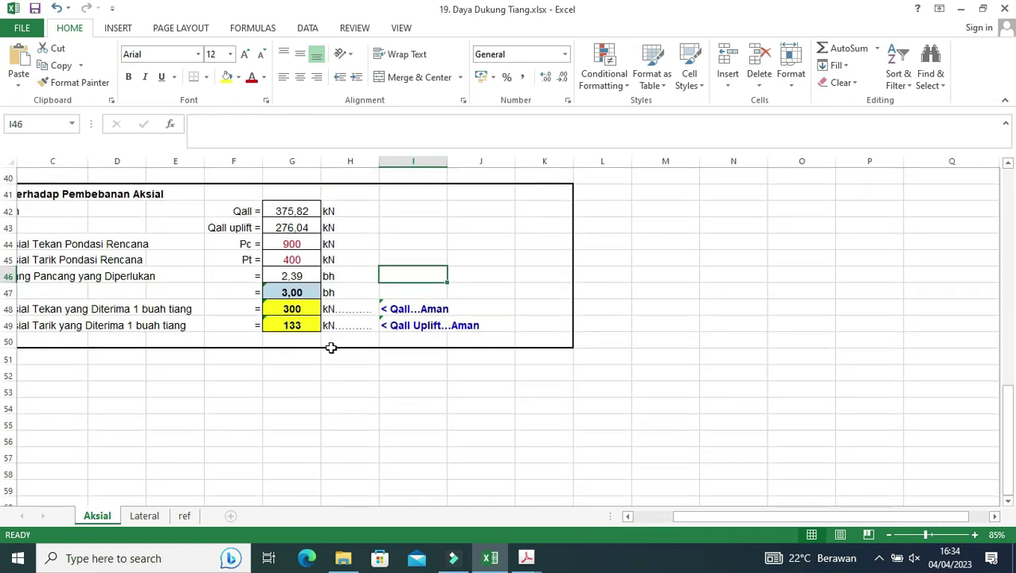
drag(278, 288, 398, 325)
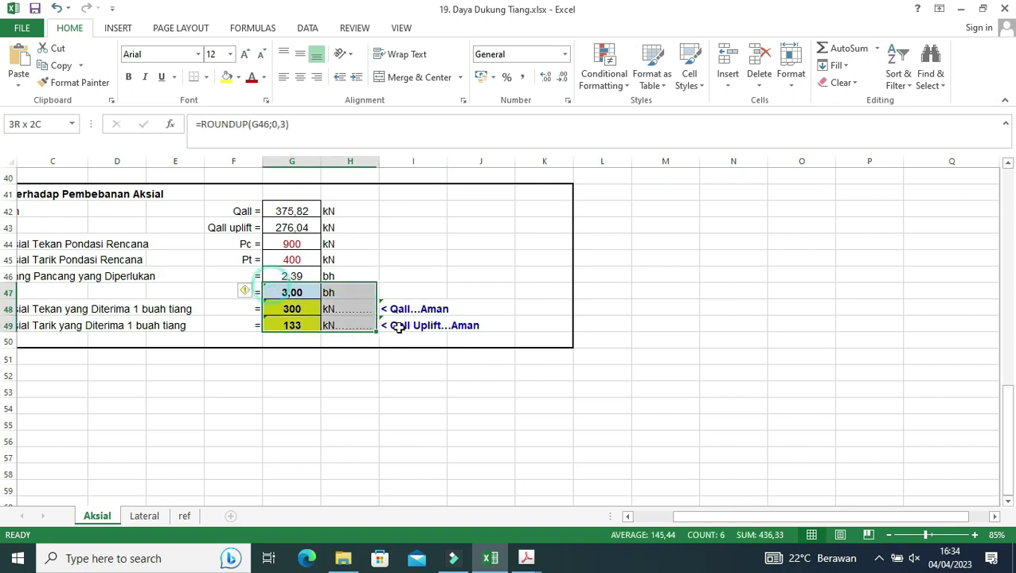
click(246, 292)
click(271, 365)
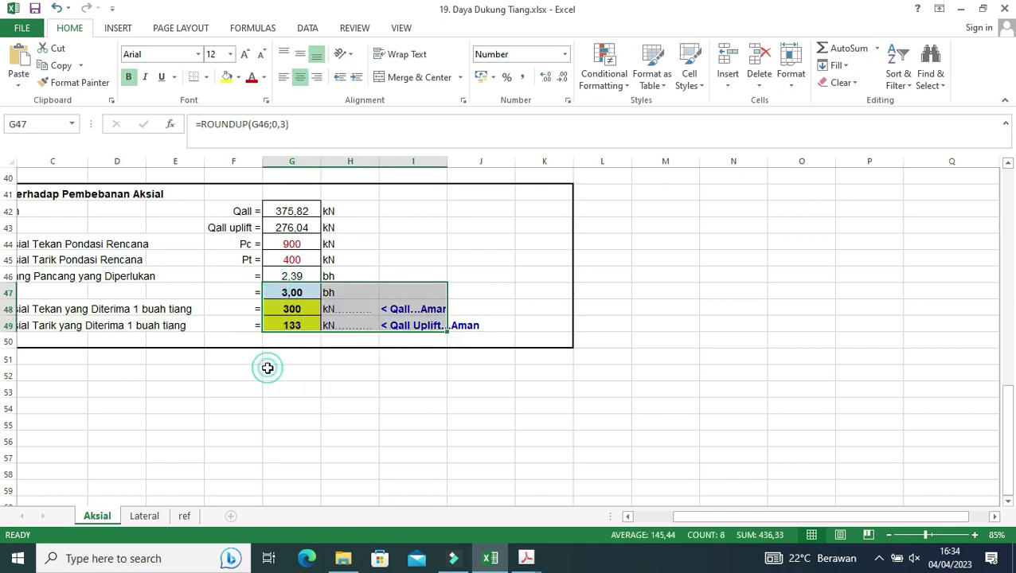
click(354, 375)
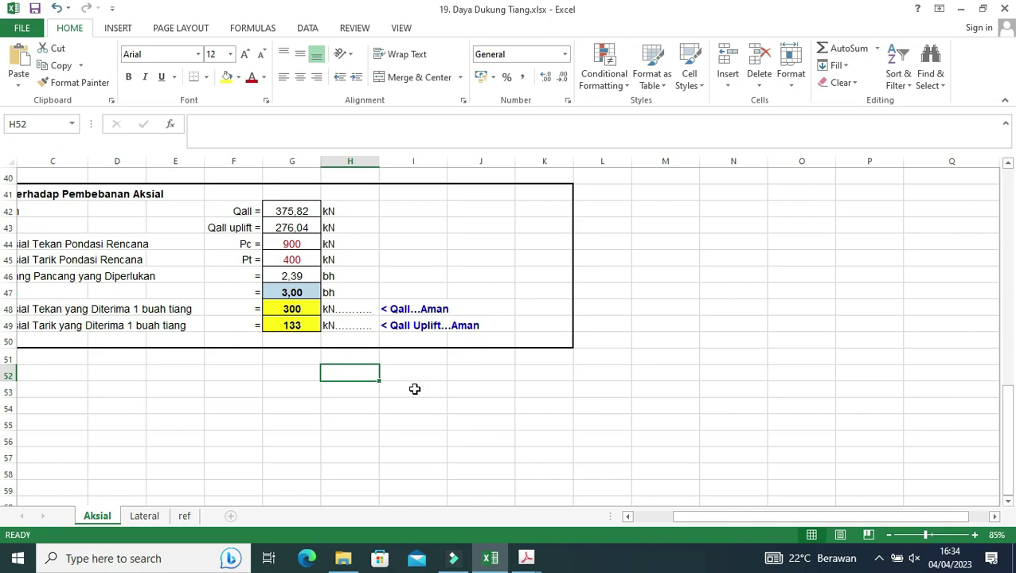
scroll(415, 389, up, 1)
scroll(415, 388, up, 1)
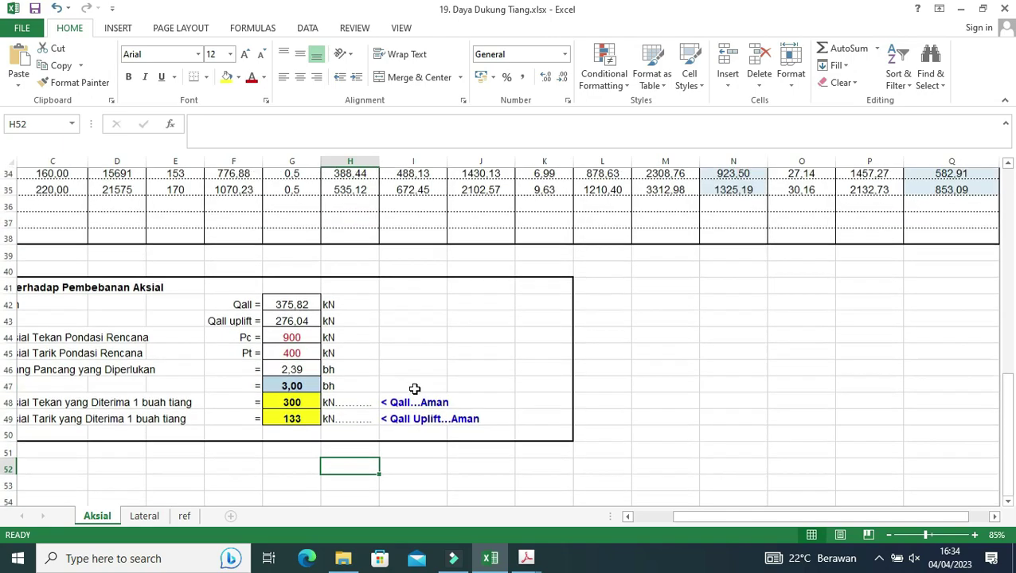
scroll(414, 389, up, 3)
scroll(415, 388, up, 1)
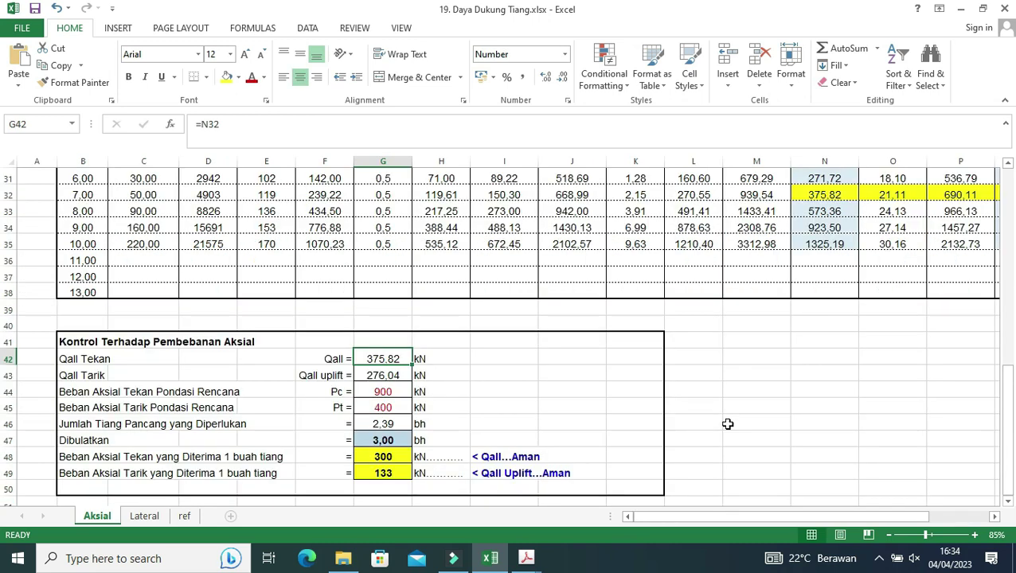
Bring up the Lateral sheet's blank UCS cells E6:E15 and place the cursor on Stratum 1.
click(144, 516)
scroll(291, 377, up, 1)
scroll(292, 376, up, 3)
scroll(292, 377, up, 4)
scroll(292, 377, up, 5)
scroll(291, 376, up, 4)
scroll(291, 377, up, 4)
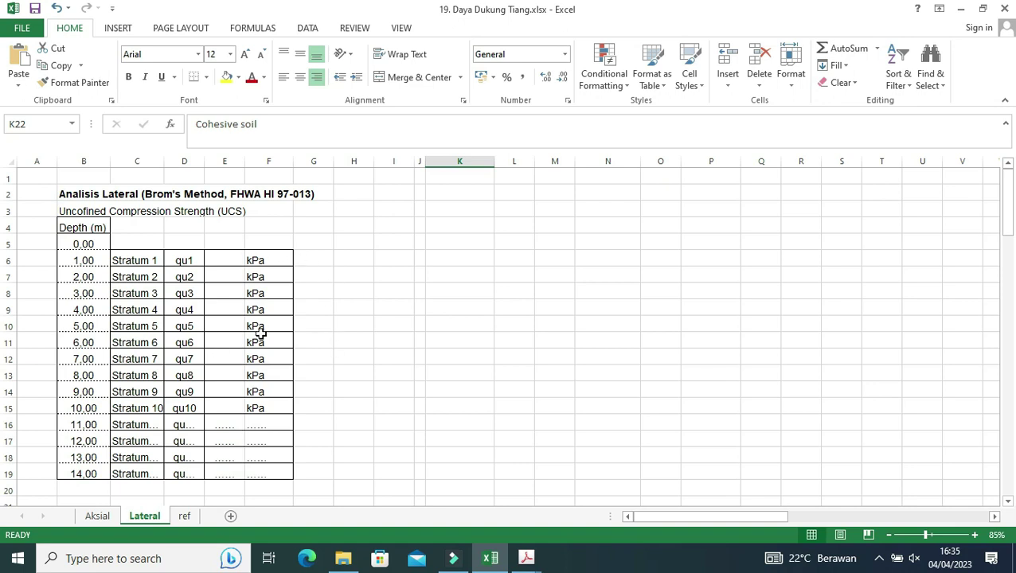
drag(231, 260, 227, 407)
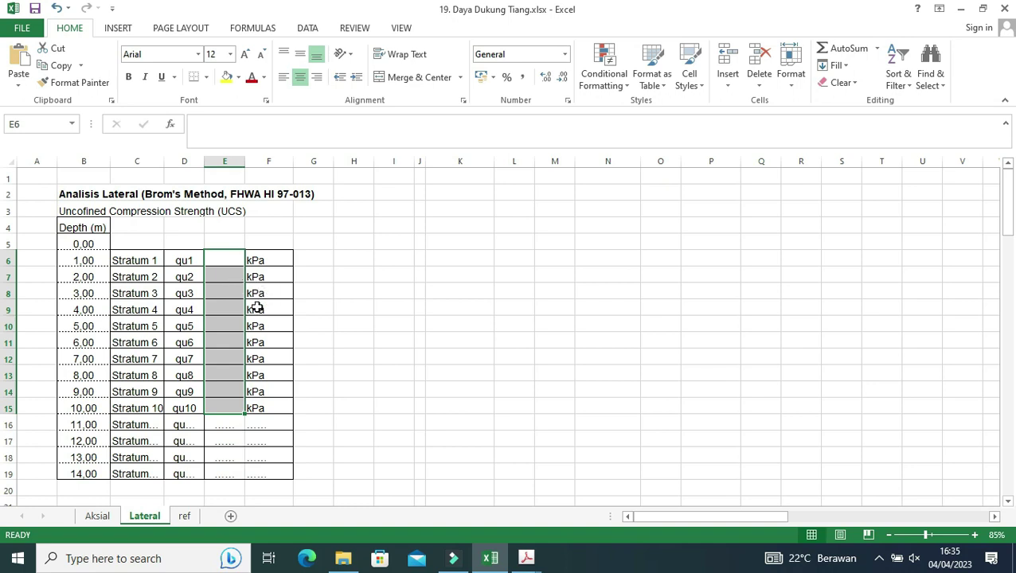
click(345, 291)
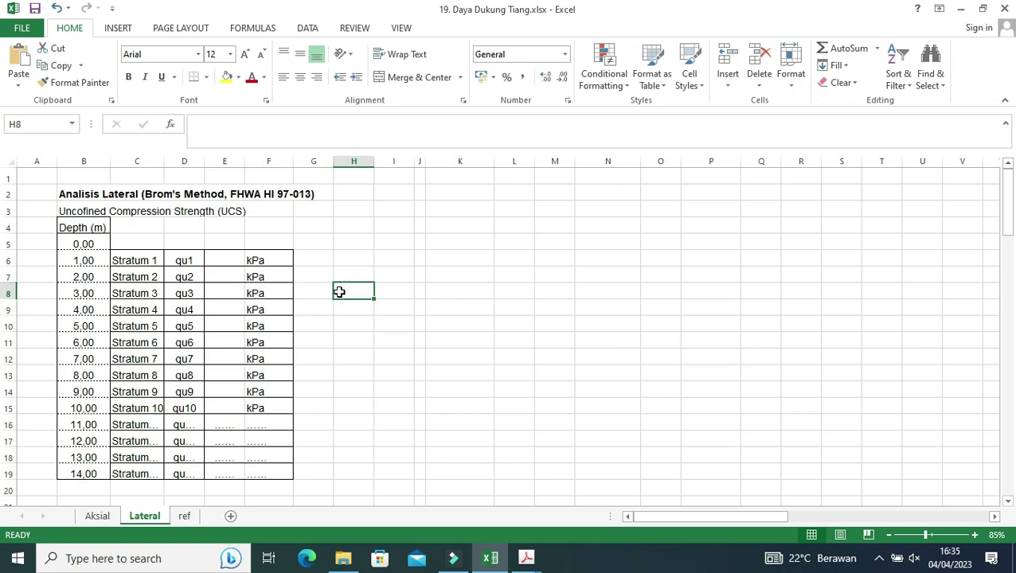
click(215, 260)
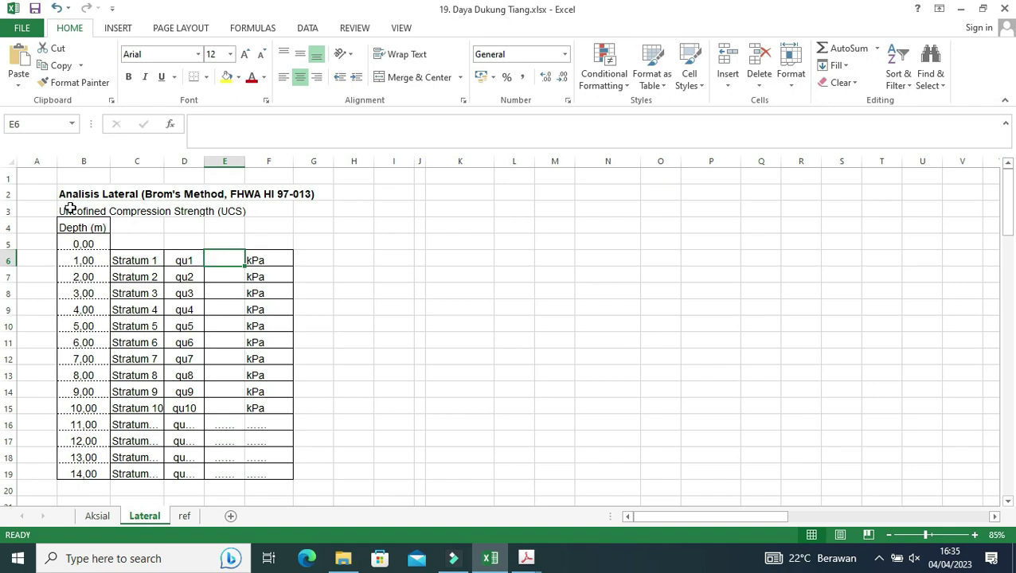
Enter UCS values 90, 200 and 300 kPa for strata 1–3 in E6:E8.
drag(70, 209, 225, 211)
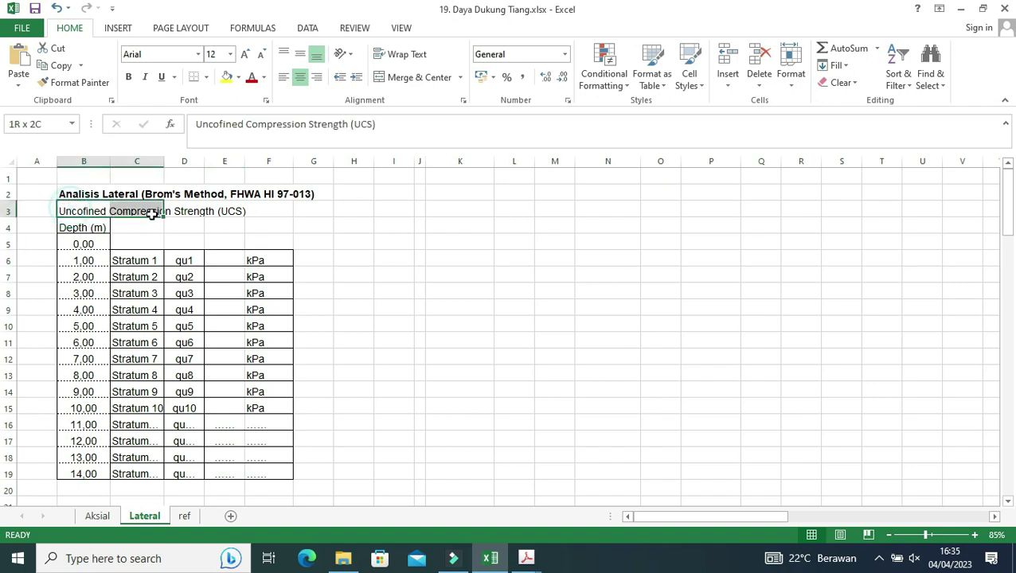
click(231, 261)
text(90)
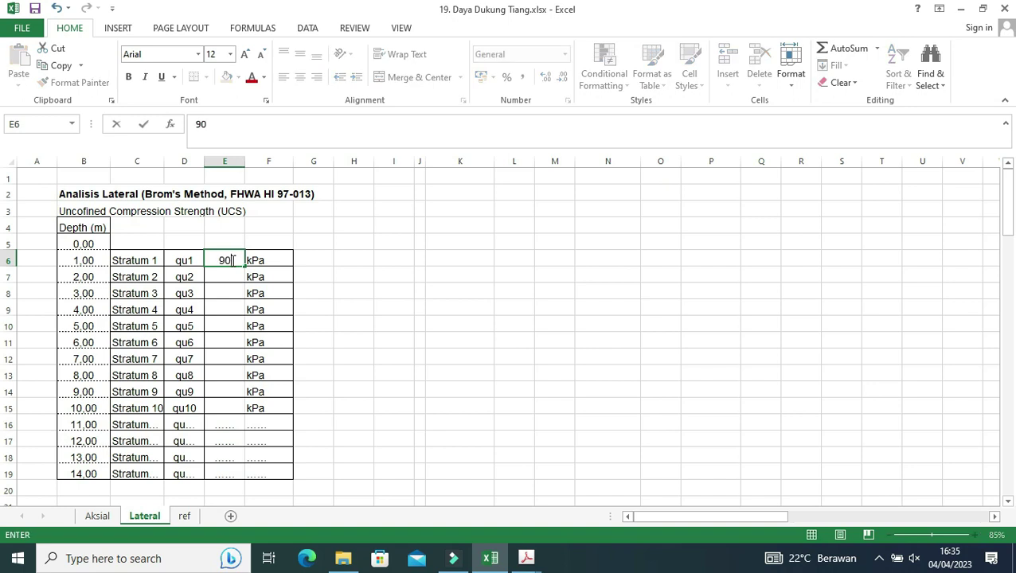
key(Return)
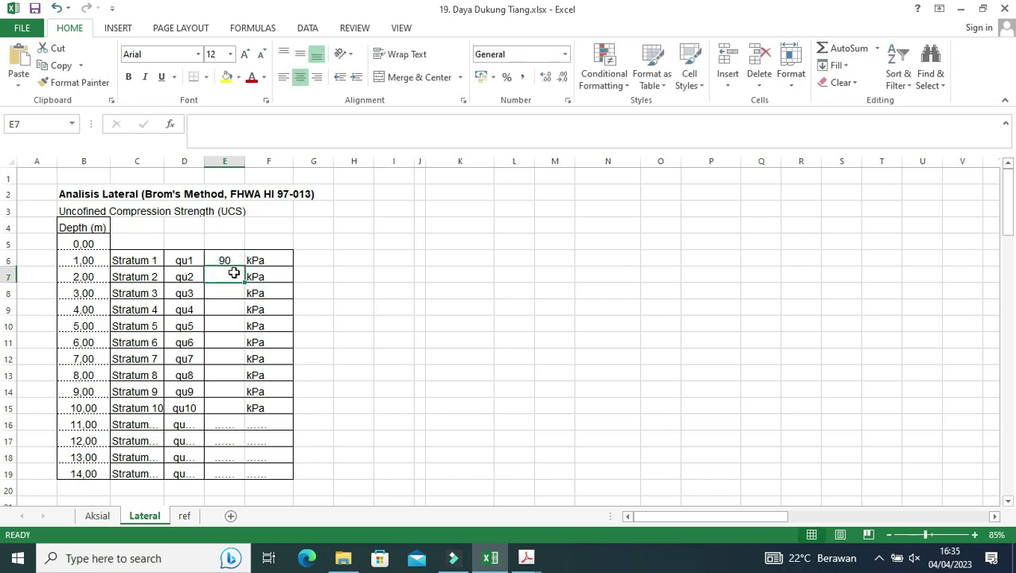
text(200)
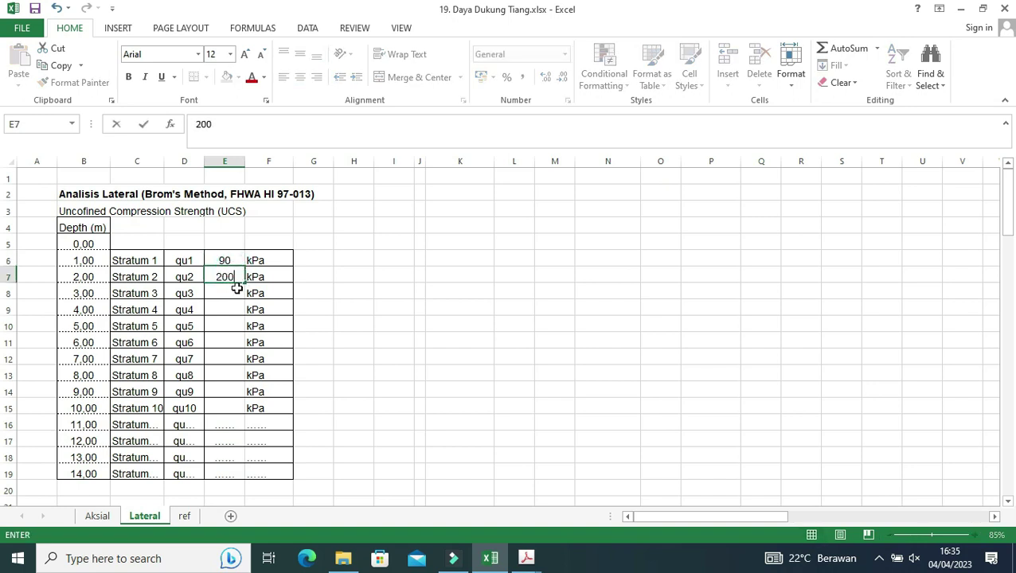
key(Return)
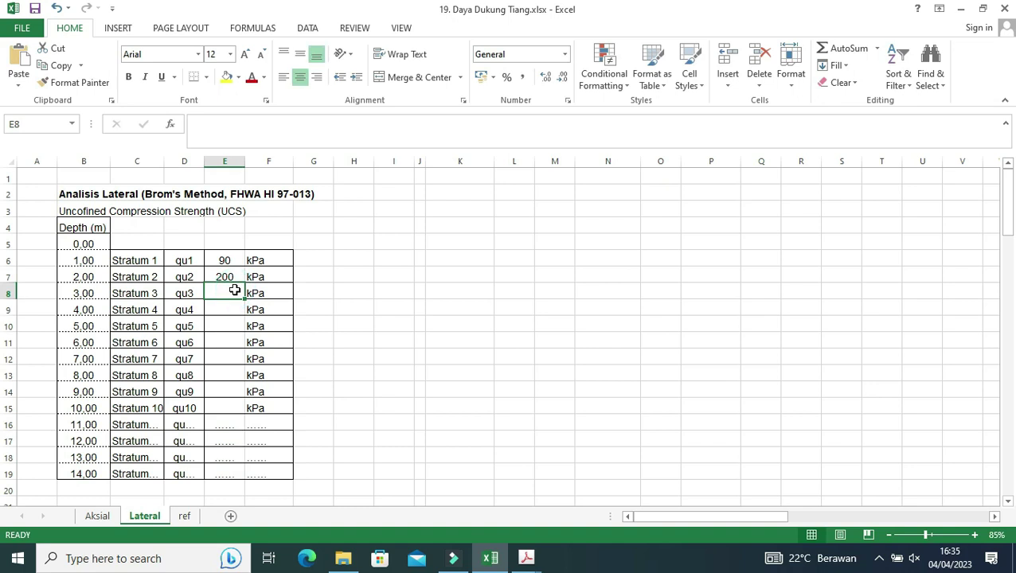
text(300)
click(234, 307)
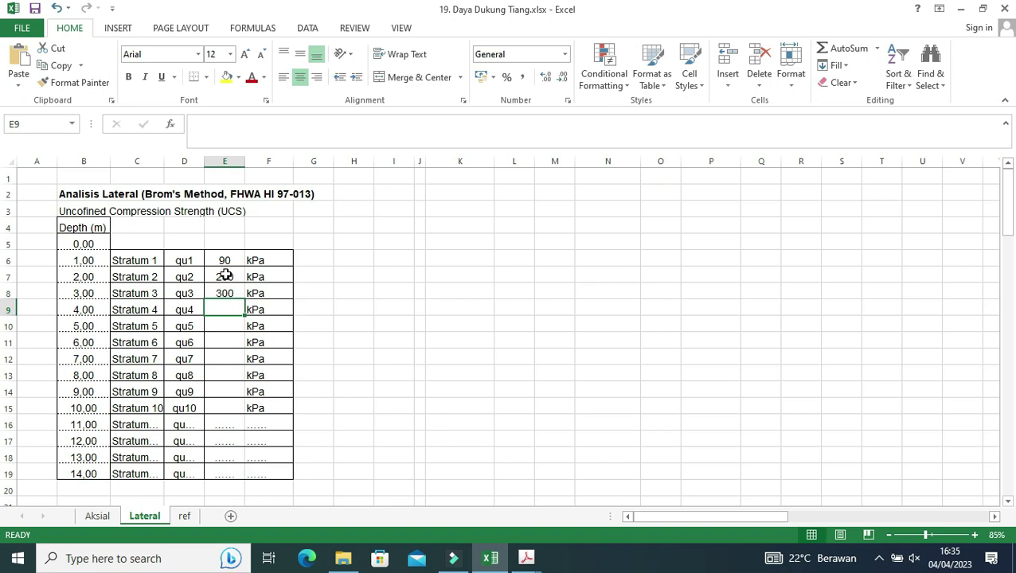
Copy the 200 kPa value from Stratum 2 into strata 4–6 (E9:E11).
click(225, 275)
key(ctrl+c)
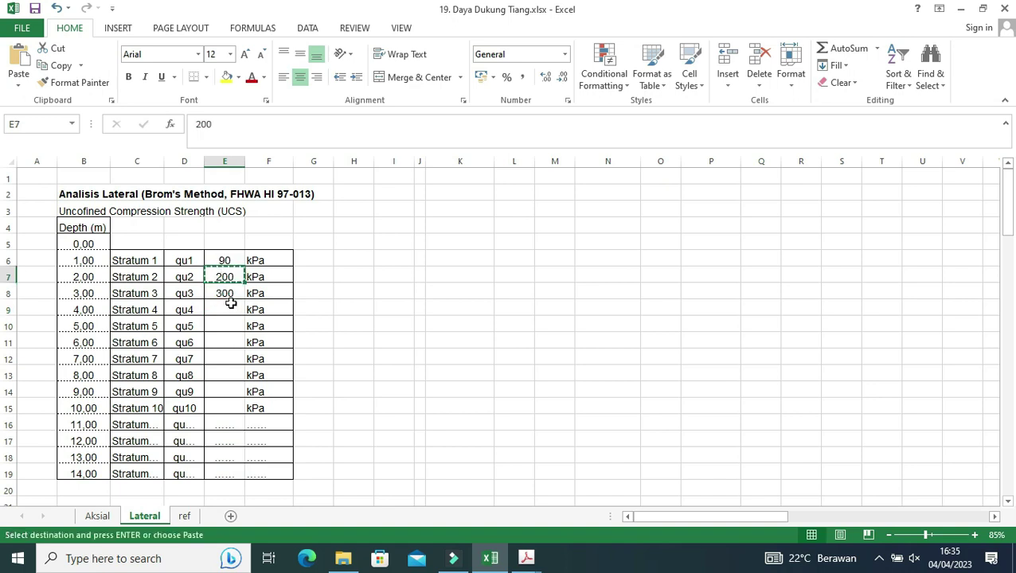
drag(230, 304, 229, 341)
key(ctrl+v)
key(Escape)
Enter 90 kPa for Stratum 7 and copy it into strata 8–10 (E13:E15).
click(230, 357)
text(90)
click(245, 363)
click(230, 357)
key(ctrl+c)
drag(229, 374, 229, 413)
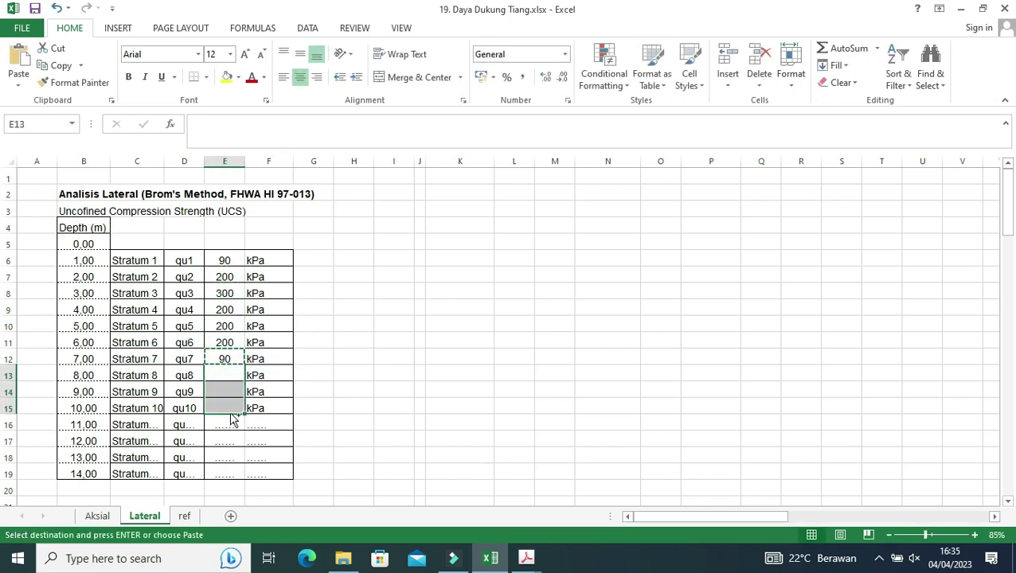
key(ctrl+v)
click(324, 364)
key(Escape)
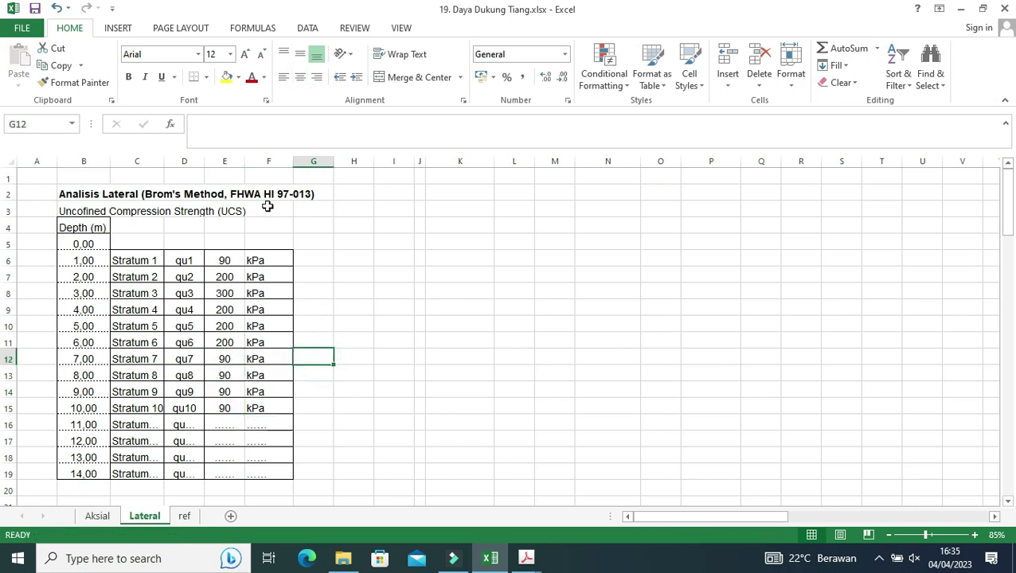
scroll(206, 267, down, 1)
scroll(207, 269, down, 1)
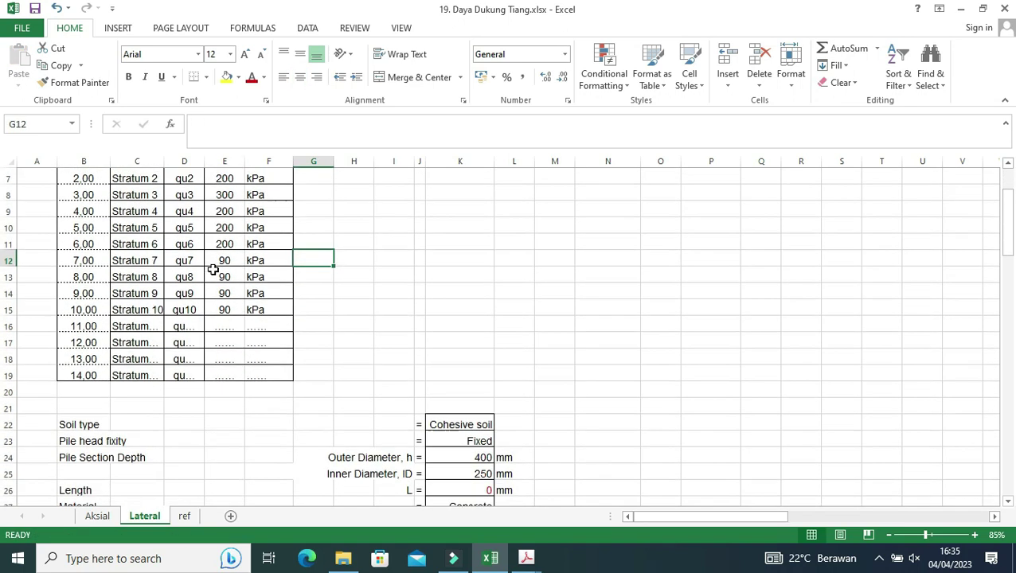
scroll(209, 270, down, 1)
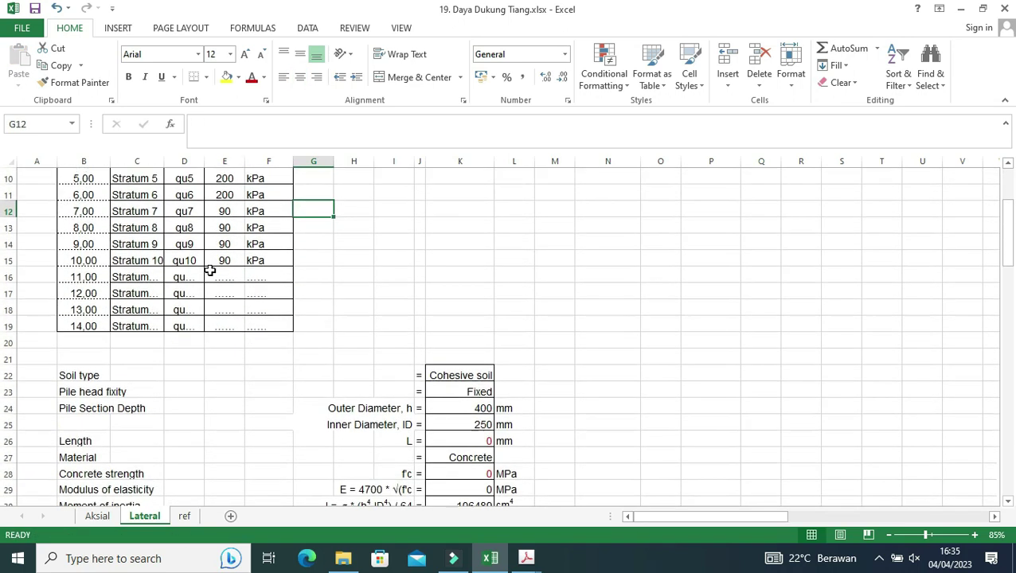
click(77, 378)
click(459, 374)
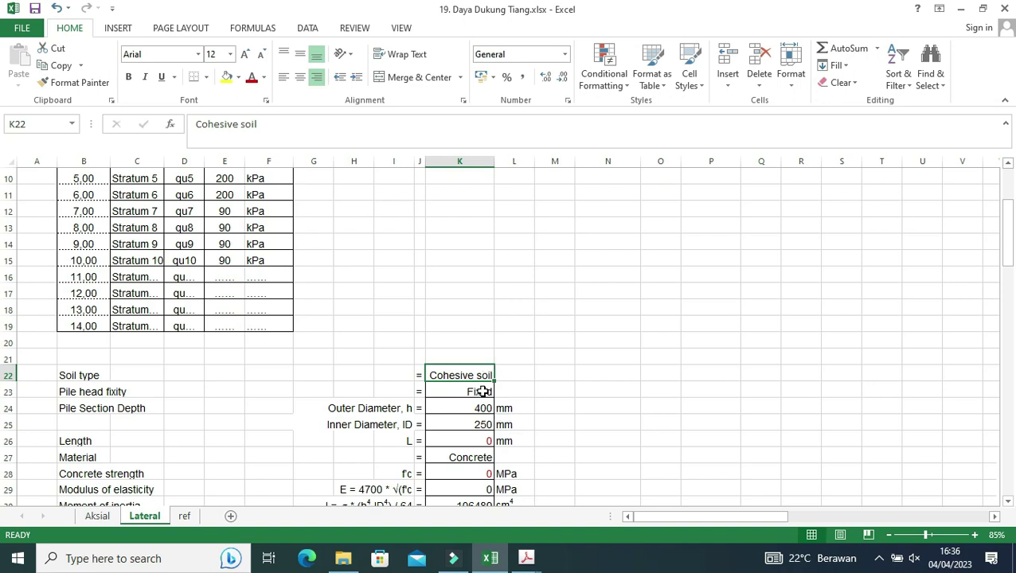
click(480, 392)
click(502, 391)
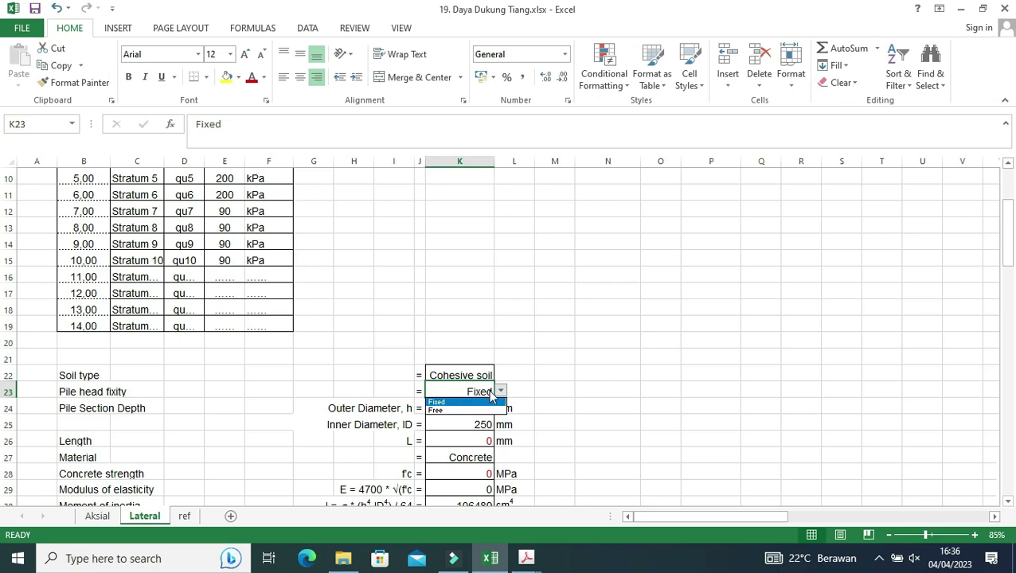
click(490, 399)
drag(727, 515, 926, 522)
scroll(639, 356, down, 3)
scroll(627, 385, down, 5)
scroll(627, 386, down, 4)
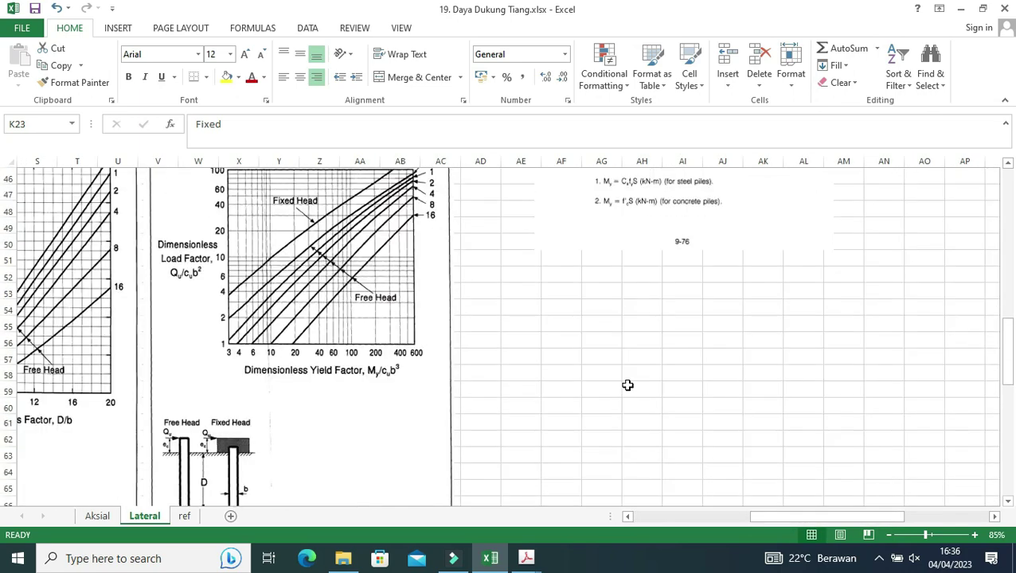
scroll(627, 385, down, 3)
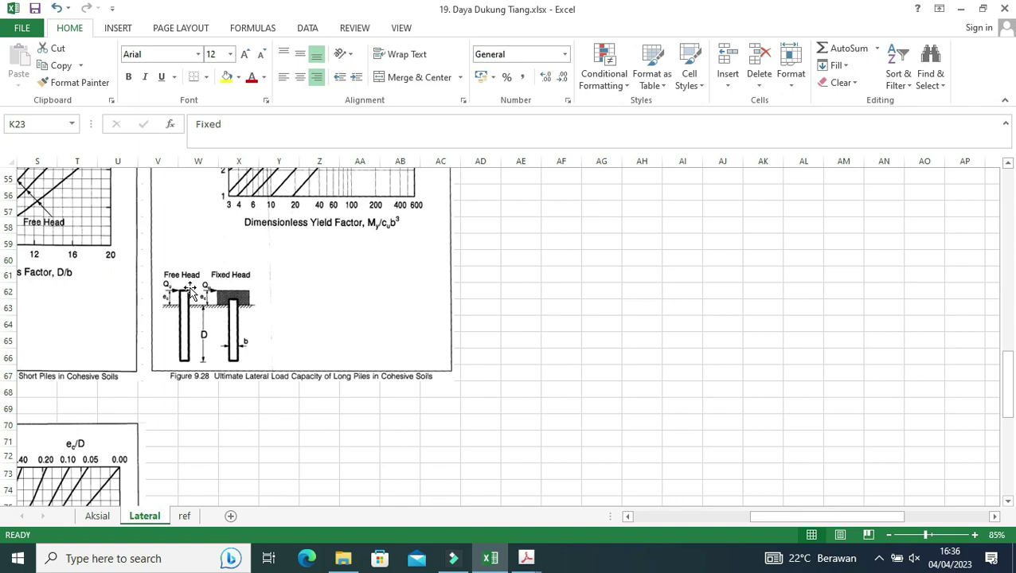
drag(764, 518, 658, 528)
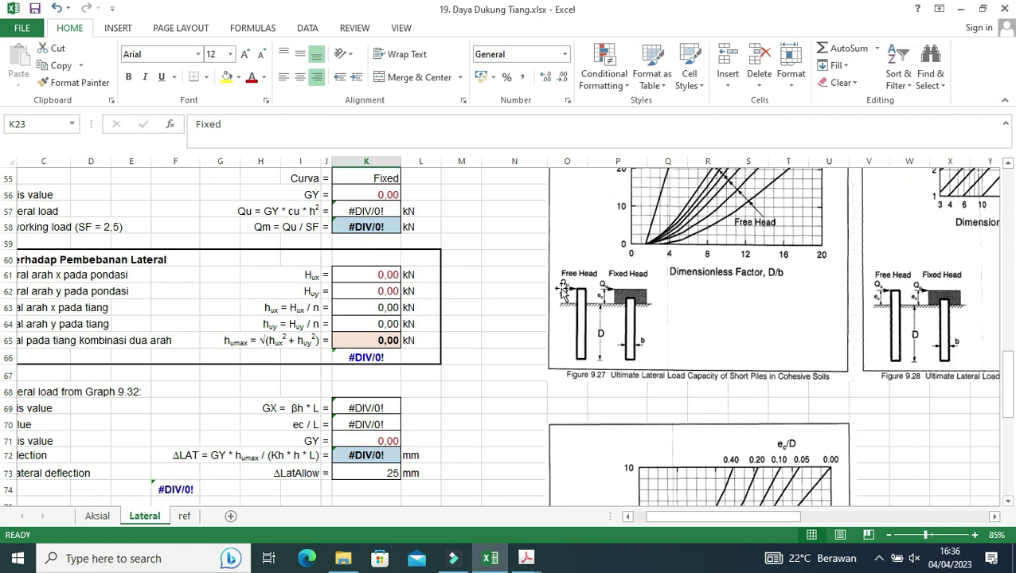
Try a Free pile head fixity on the Lateral sheet, then restore it to Fixed.
scroll(447, 311, up, 3)
scroll(447, 311, up, 1)
scroll(447, 311, up, 1)
scroll(447, 311, up, 4)
scroll(446, 311, up, 2)
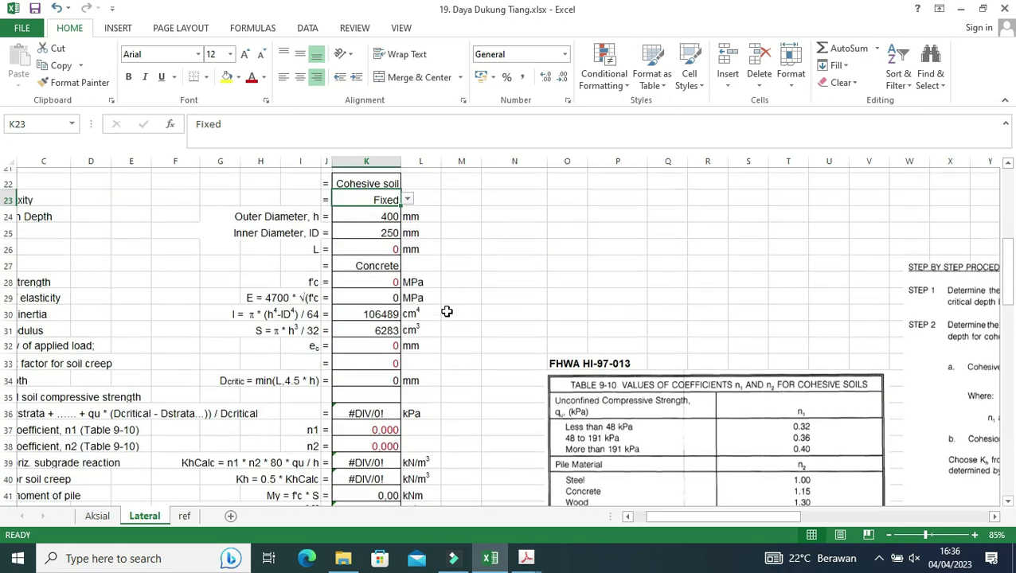
scroll(446, 311, up, 3)
drag(794, 519, 778, 519)
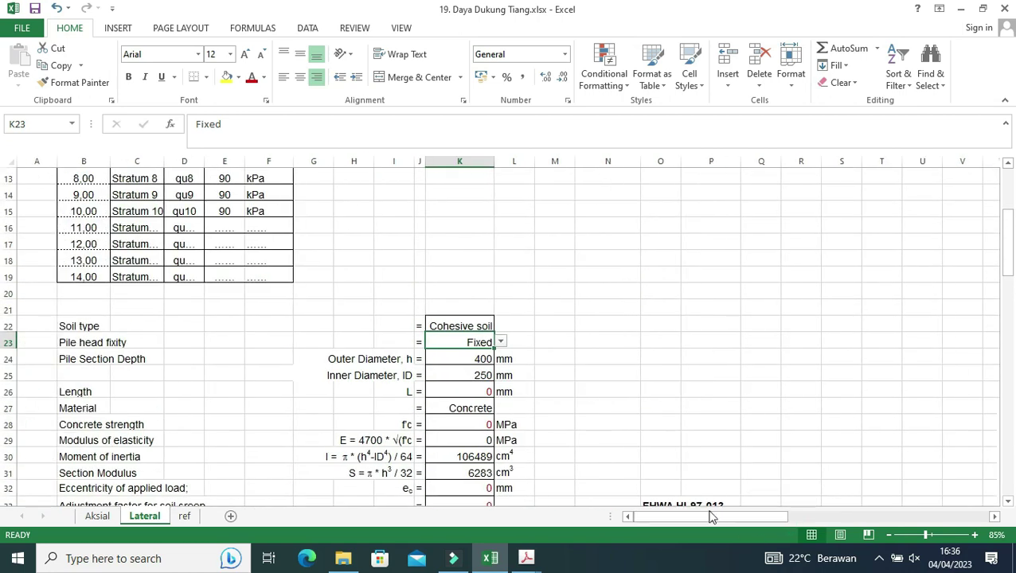
scroll(566, 354, down, 1)
scroll(566, 354, down, 1)
scroll(566, 354, down, 1)
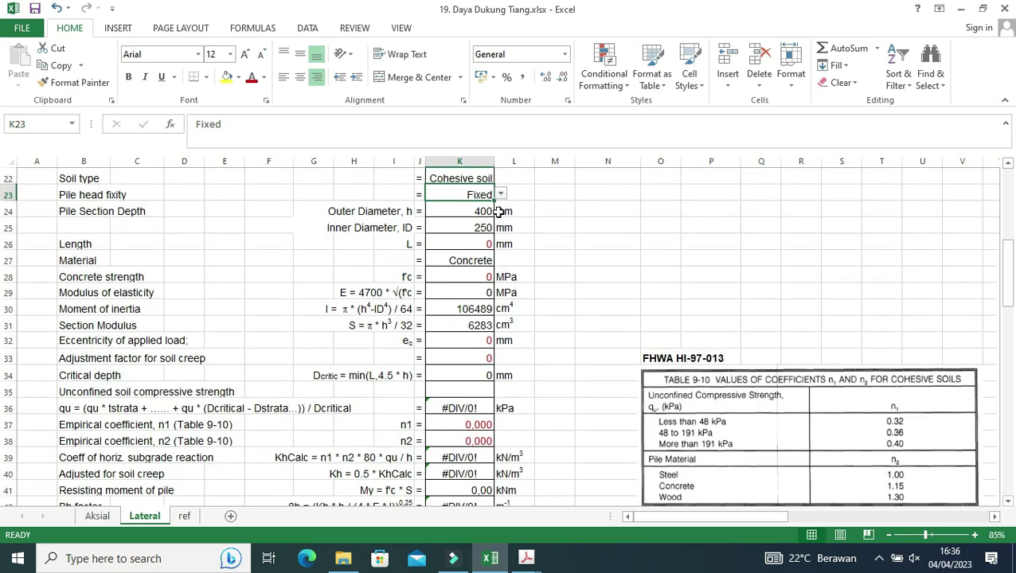
scroll(459, 257, down, 3)
scroll(459, 256, down, 3)
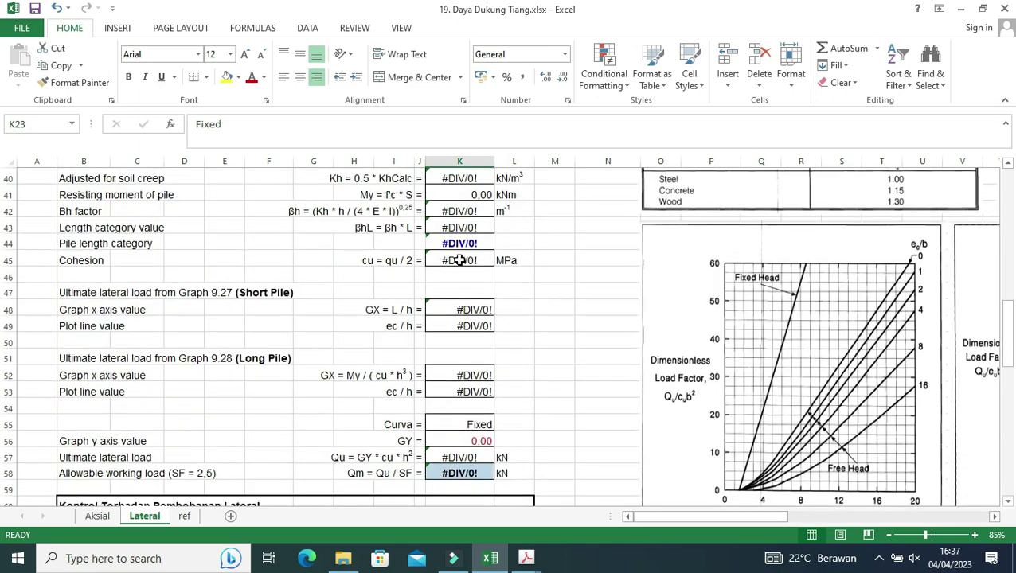
scroll(469, 287, down, 1)
scroll(476, 307, down, 1)
scroll(477, 304, up, 1)
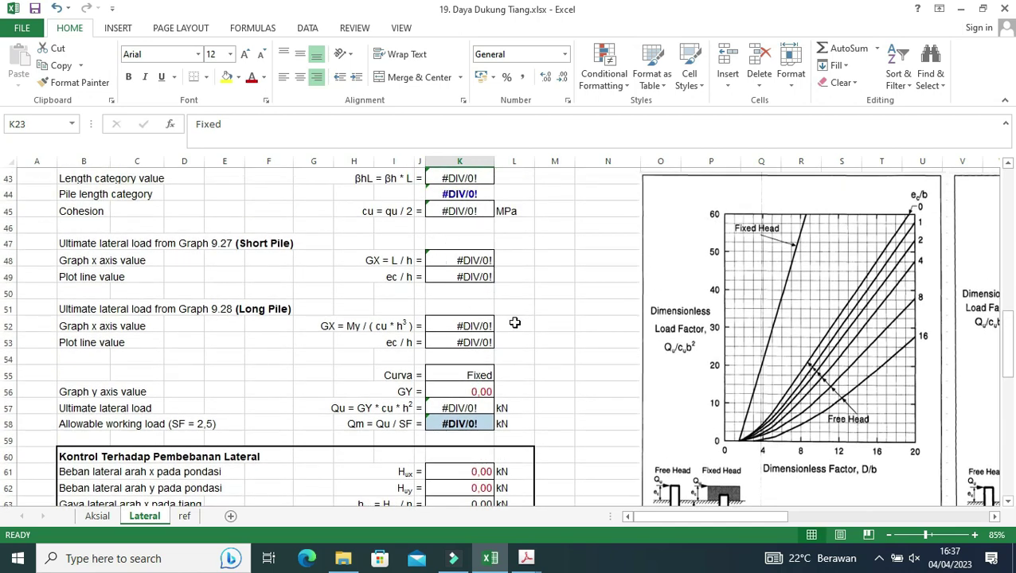
scroll(515, 323, up, 4)
scroll(516, 318, up, 5)
click(500, 293)
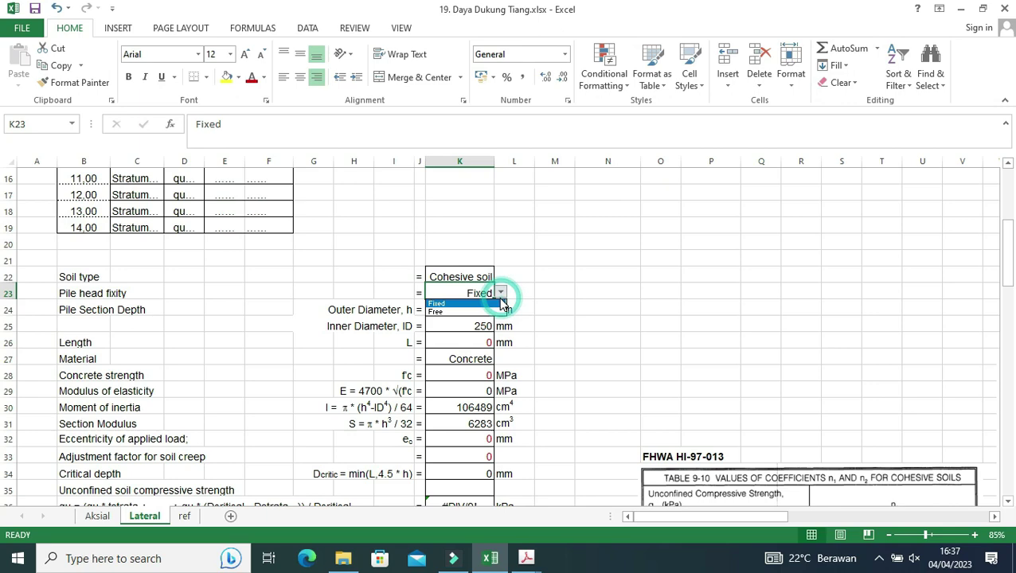
click(478, 303)
scroll(488, 329, down, 4)
scroll(488, 329, down, 4)
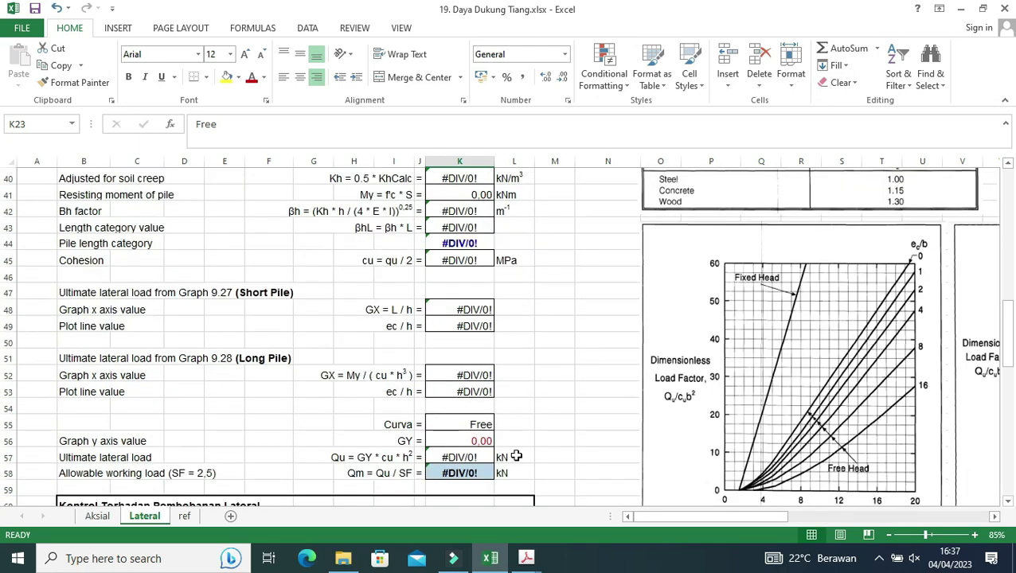
scroll(496, 411, up, 5)
scroll(495, 394, up, 4)
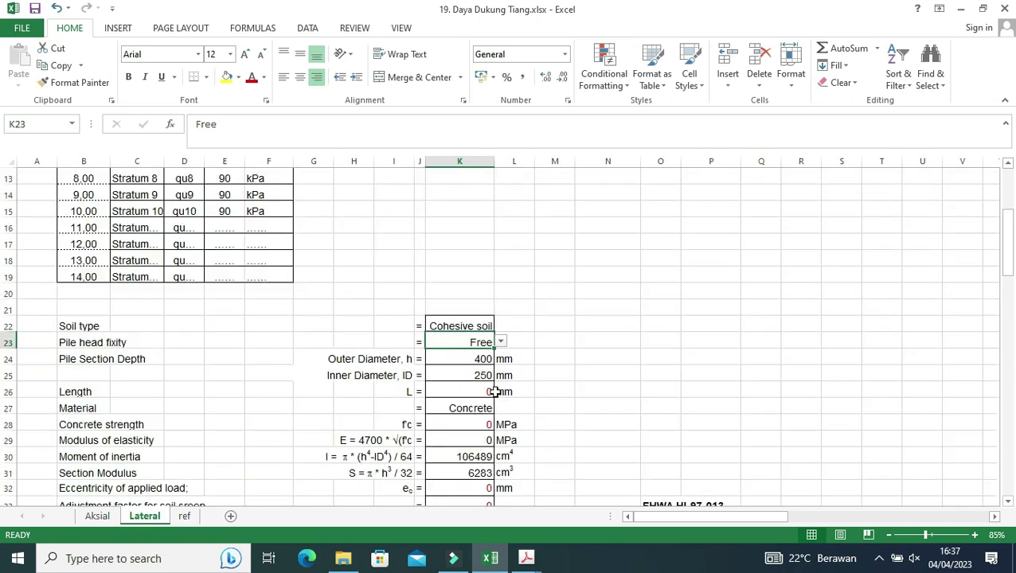
click(500, 343)
click(477, 358)
Compare the K24 outer diameter formula with its Aksial source, then select pile length K26.
scroll(478, 378, down, 4)
scroll(478, 383, down, 5)
scroll(482, 388, down, 1)
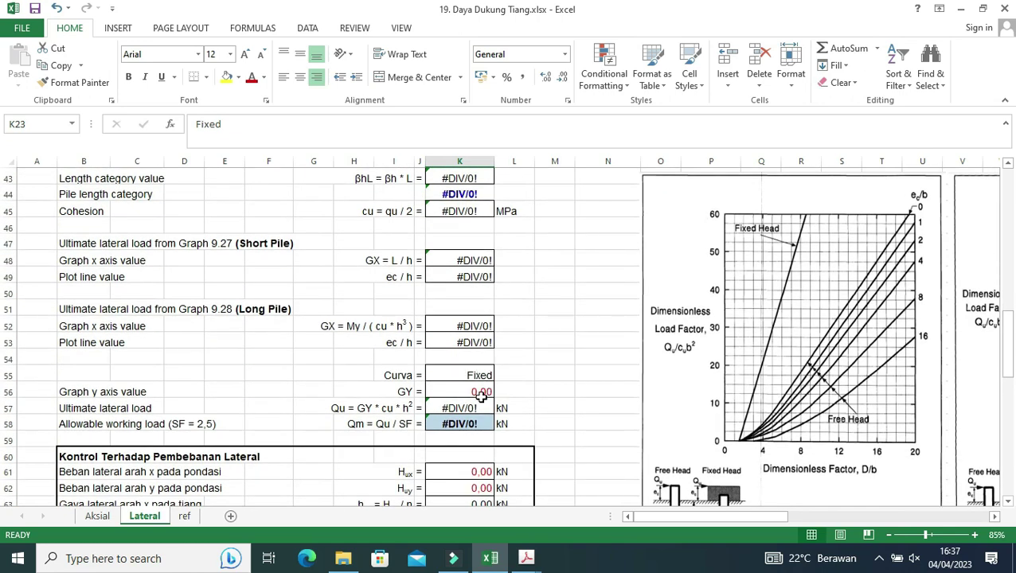
scroll(483, 391, up, 5)
scroll(482, 391, up, 3)
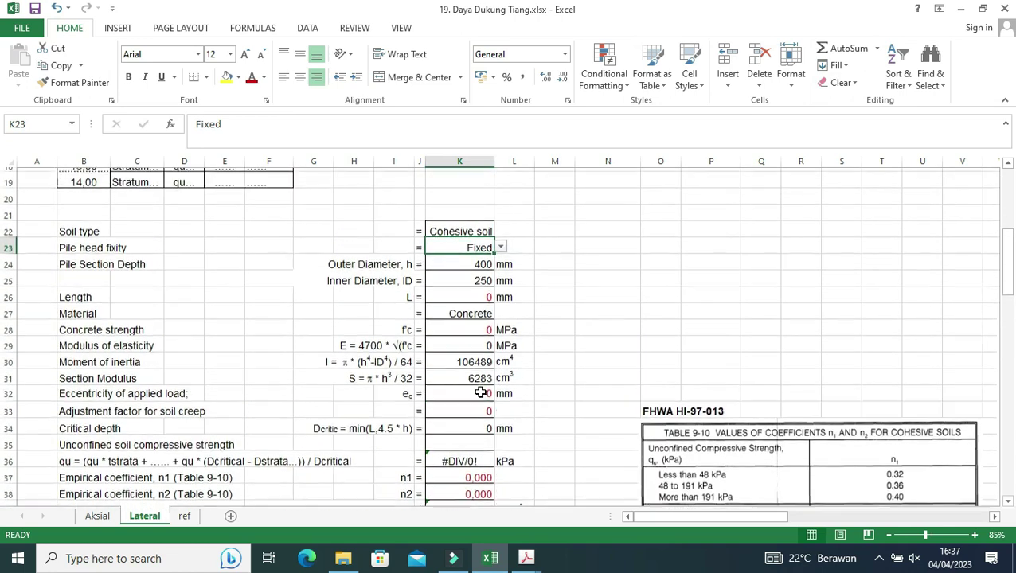
scroll(480, 391, up, 1)
double_click(474, 311)
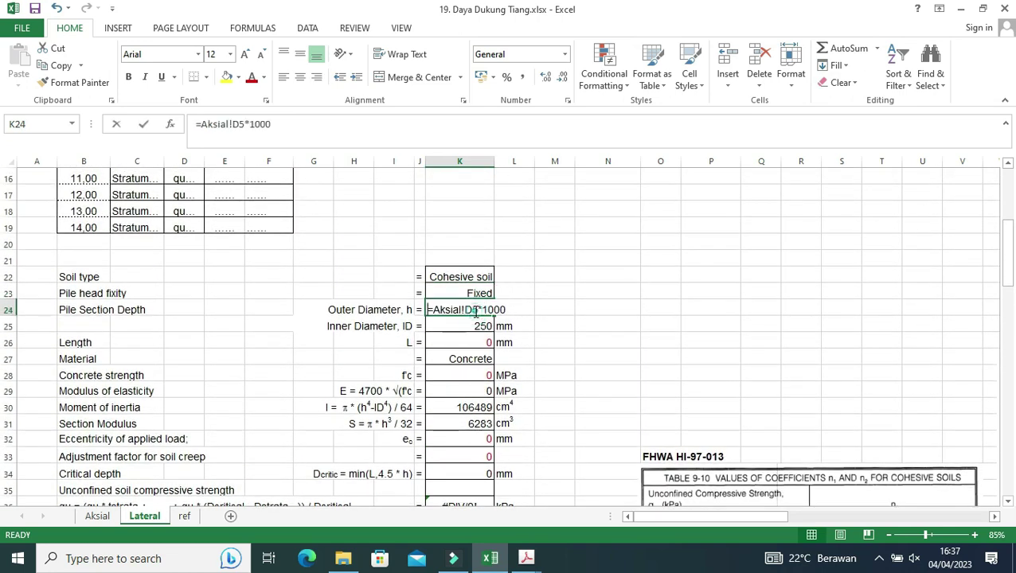
click(97, 516)
scroll(158, 334, up, 5)
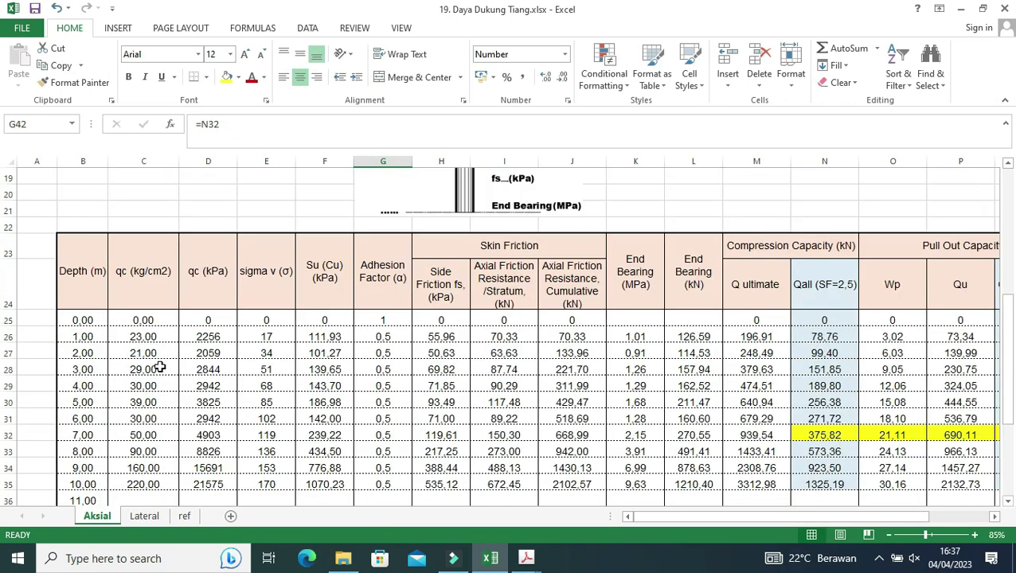
scroll(157, 375, up, 5)
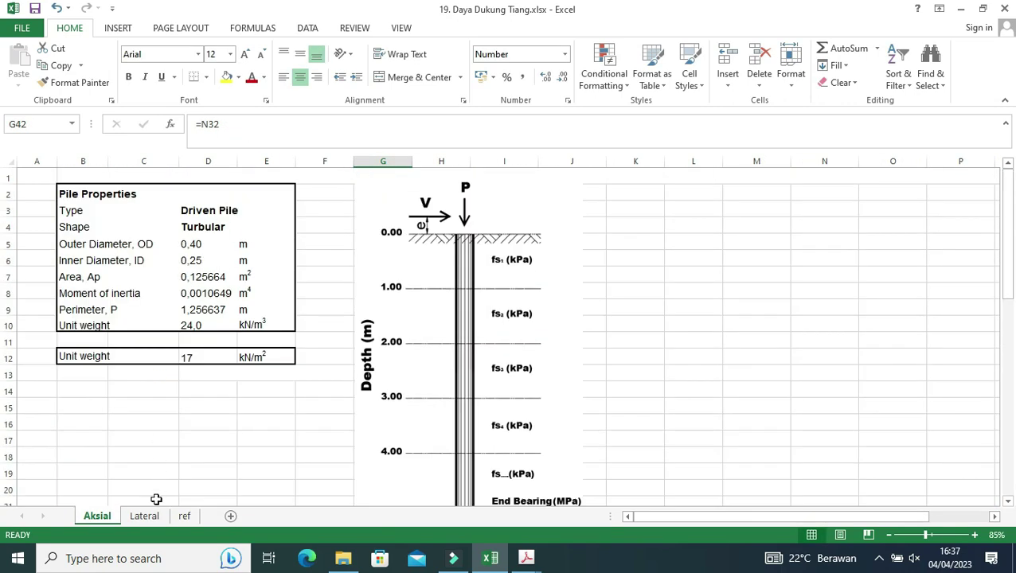
click(148, 517)
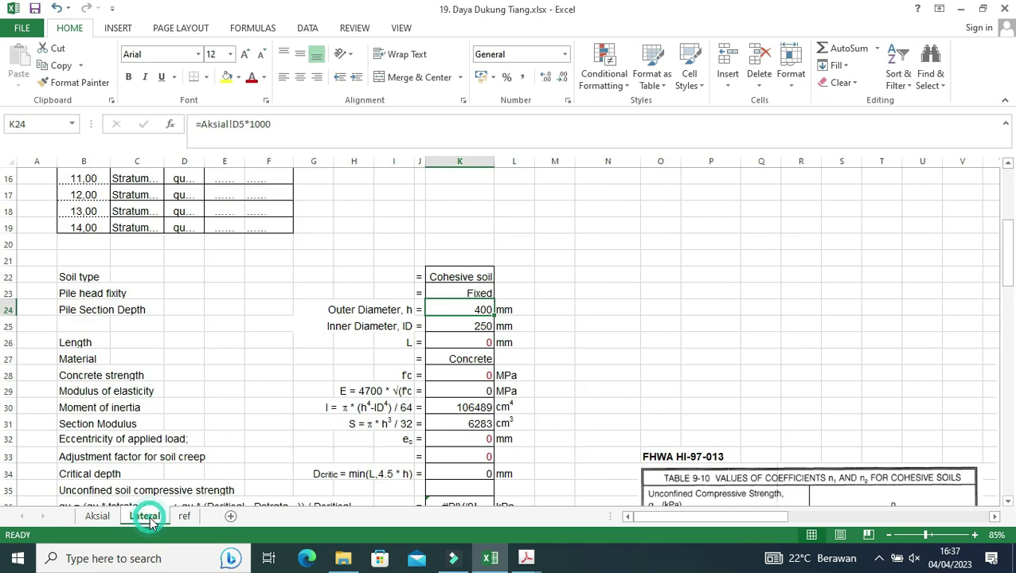
click(477, 337)
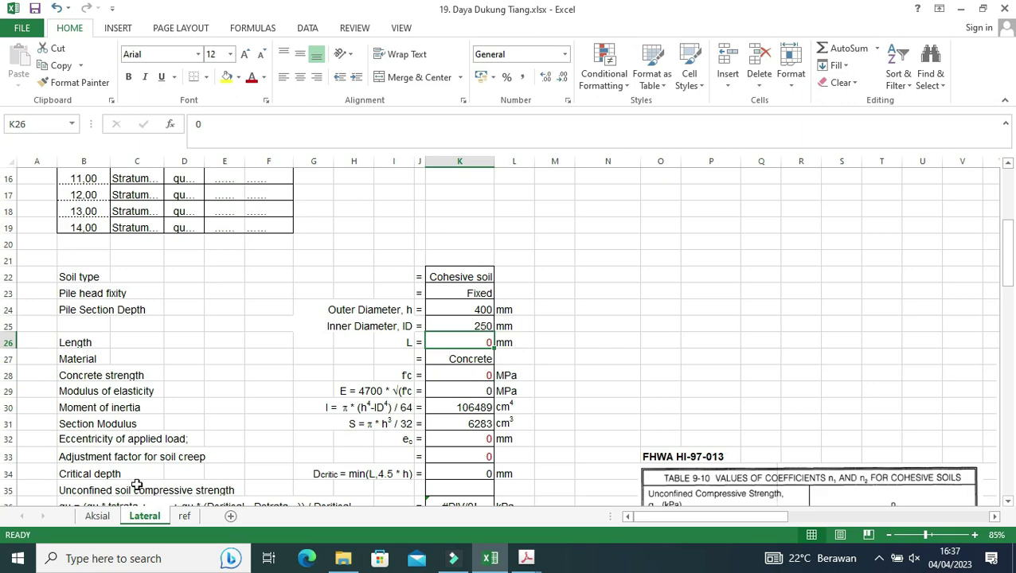
Fill the Aksial table's 7.00 m depth row (B:P) yellow and return to Lateral.
click(100, 516)
scroll(343, 425, down, 1)
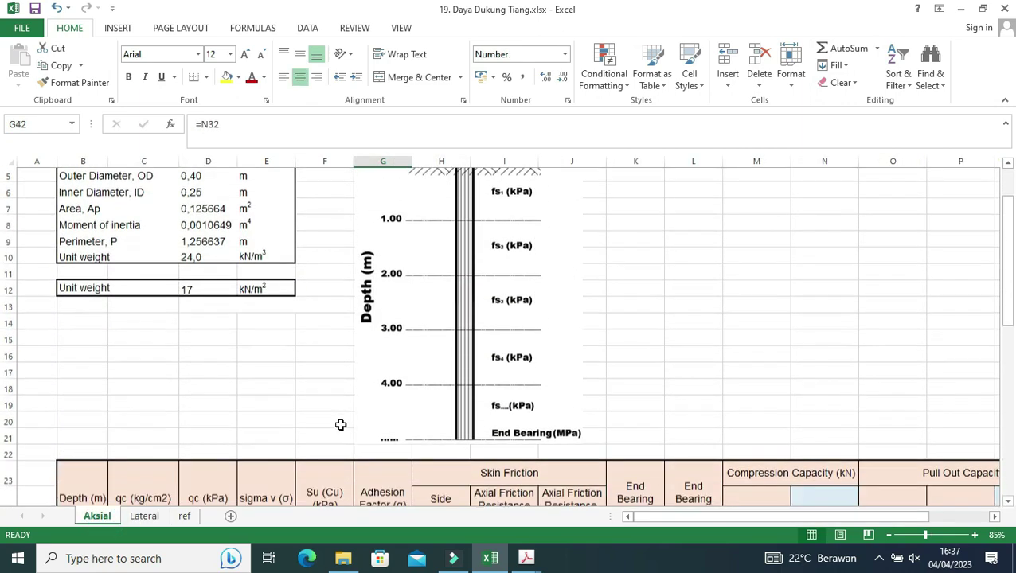
scroll(340, 421, down, 6)
drag(837, 387, 82, 386)
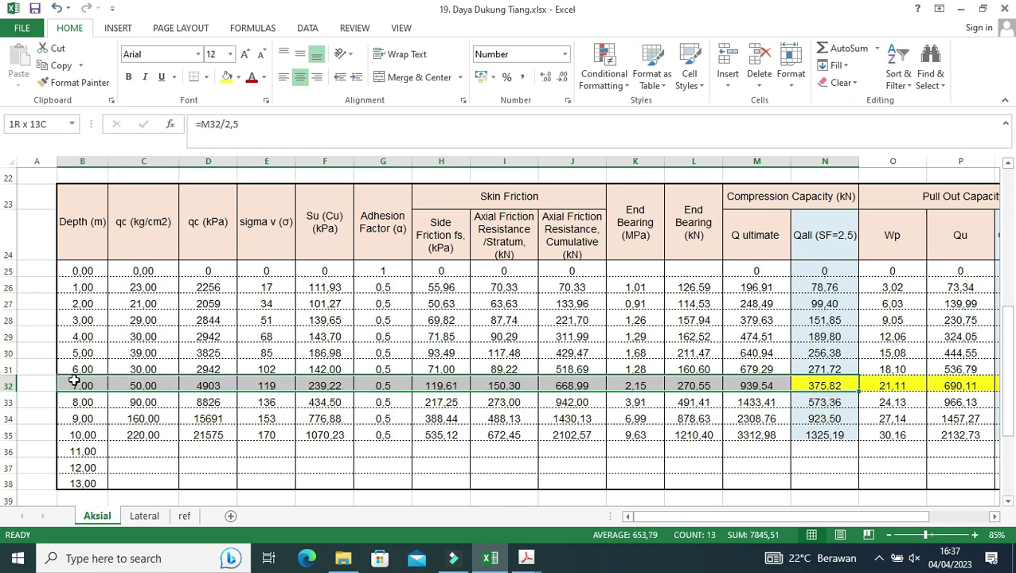
click(226, 77)
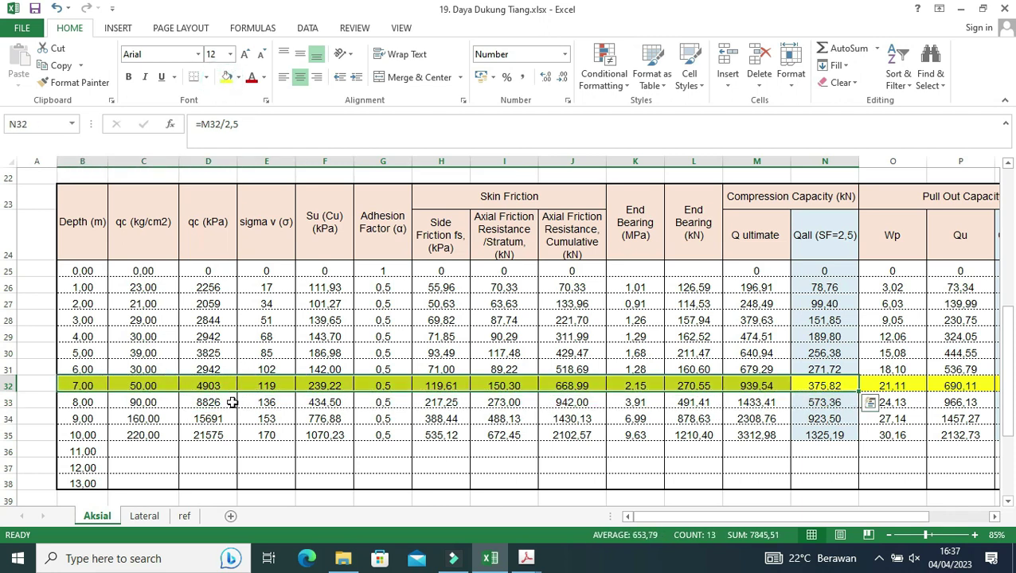
click(211, 419)
drag(80, 386, 79, 402)
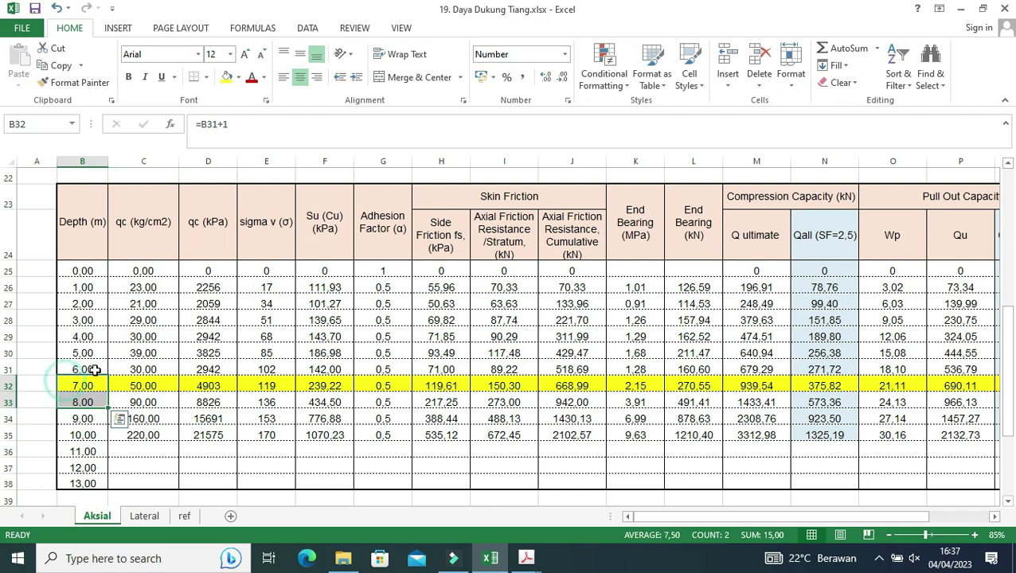
drag(655, 515, 800, 514)
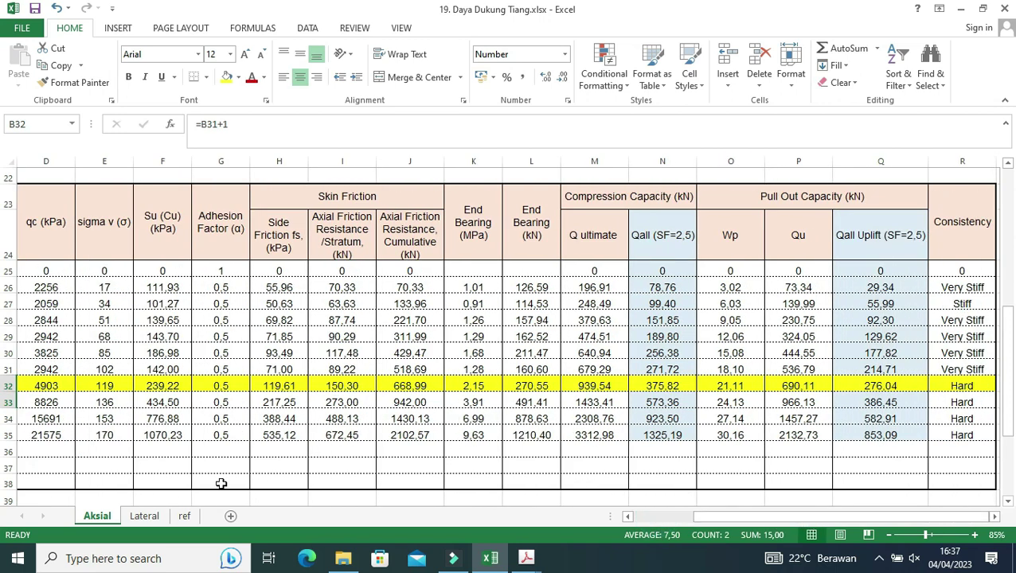
click(144, 516)
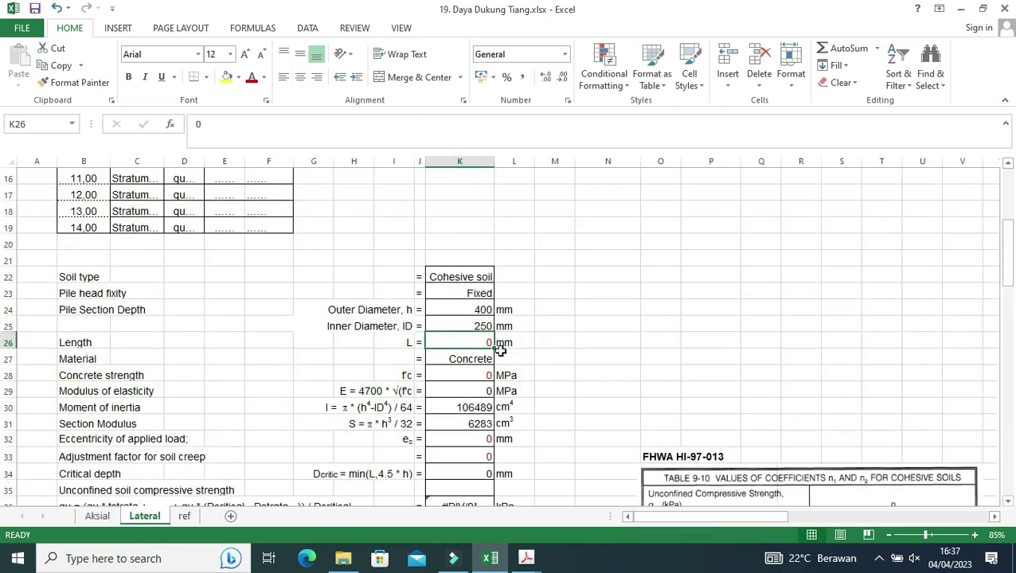
Enter a 7000 mm pile length in K26 and 28 MPa concrete strength in K28.
text(7000)
click(570, 360)
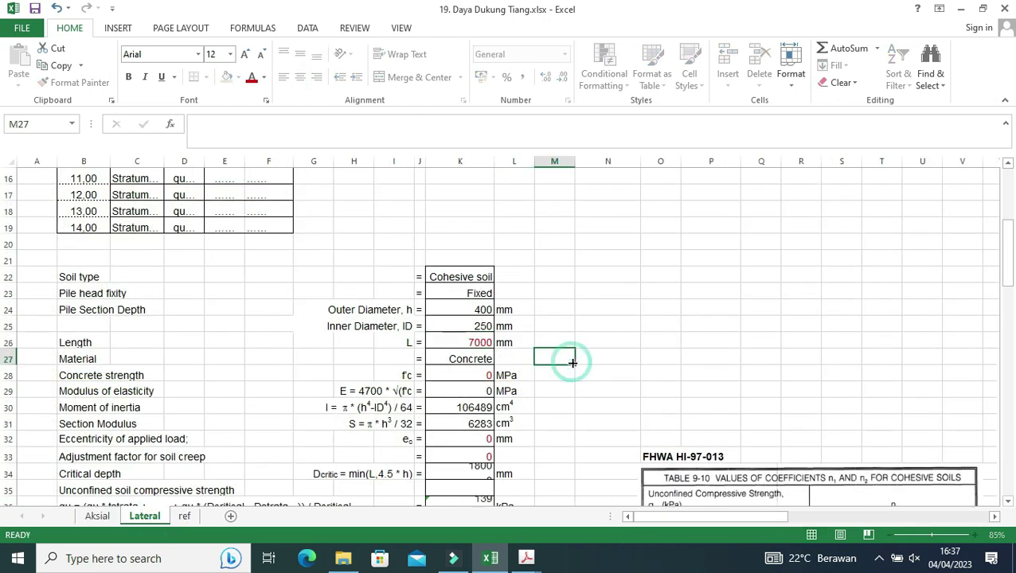
scroll(572, 362, down, 1)
click(477, 323)
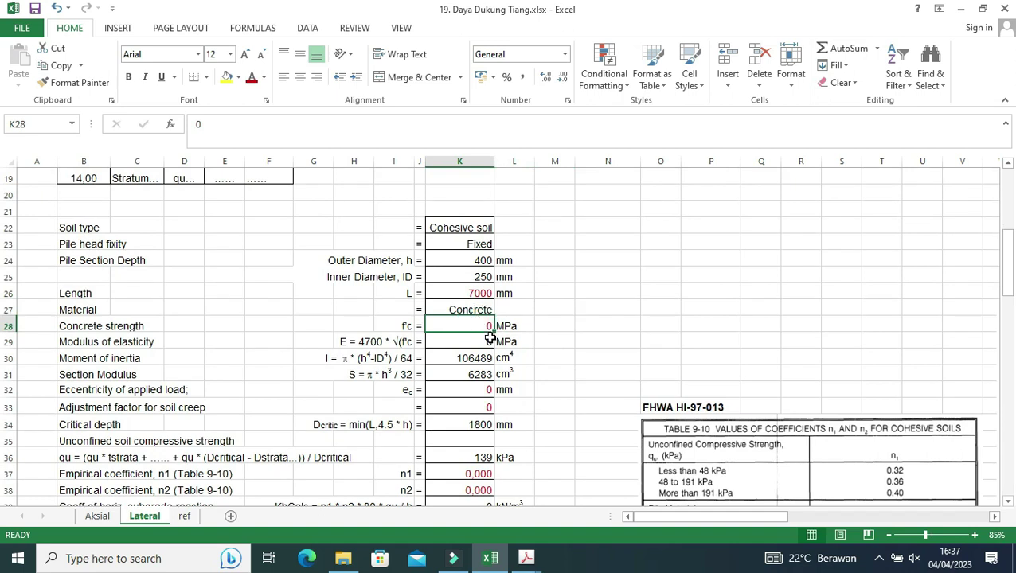
text(28)
click(549, 347)
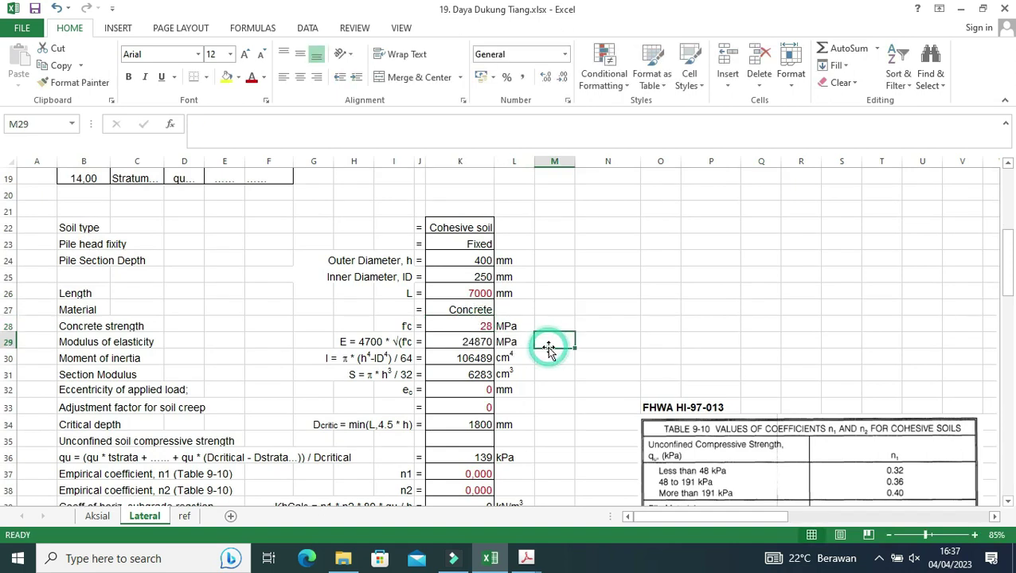
Review the K30 moment of inertia and K31 section modulus formulas, then go to Aksial.
double_click(485, 360)
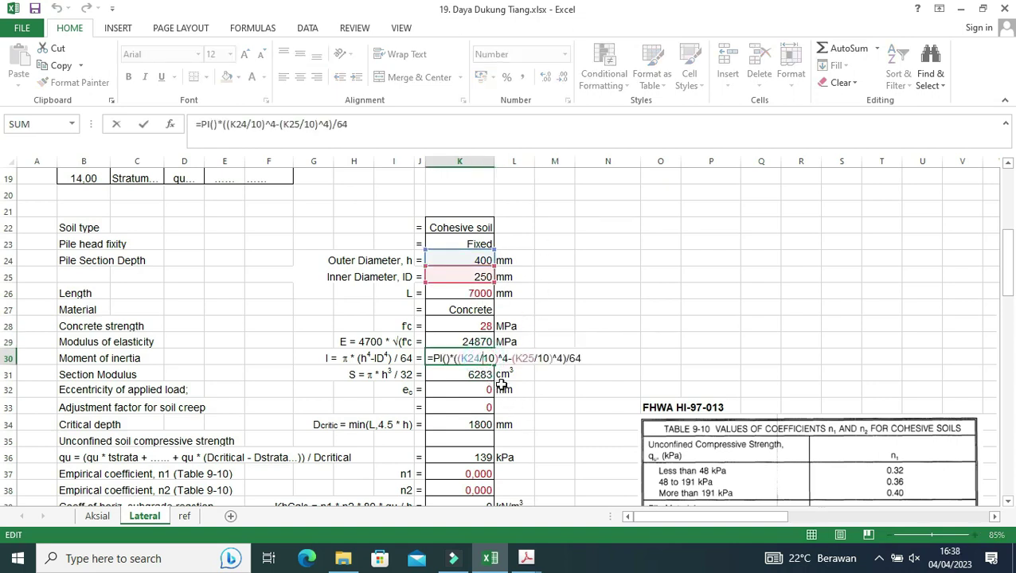
click(478, 376)
double_click(483, 376)
key(Escape)
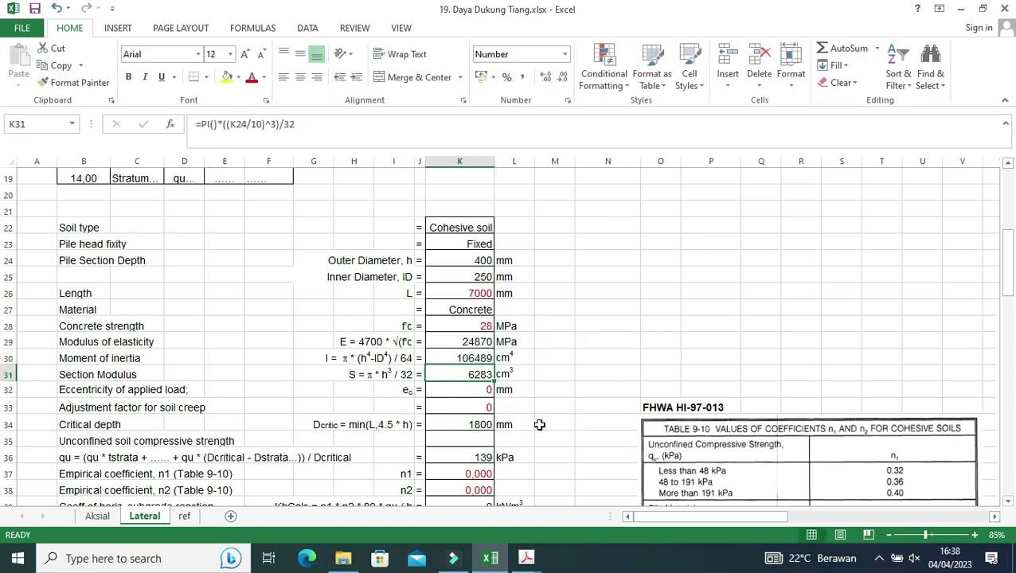
click(486, 390)
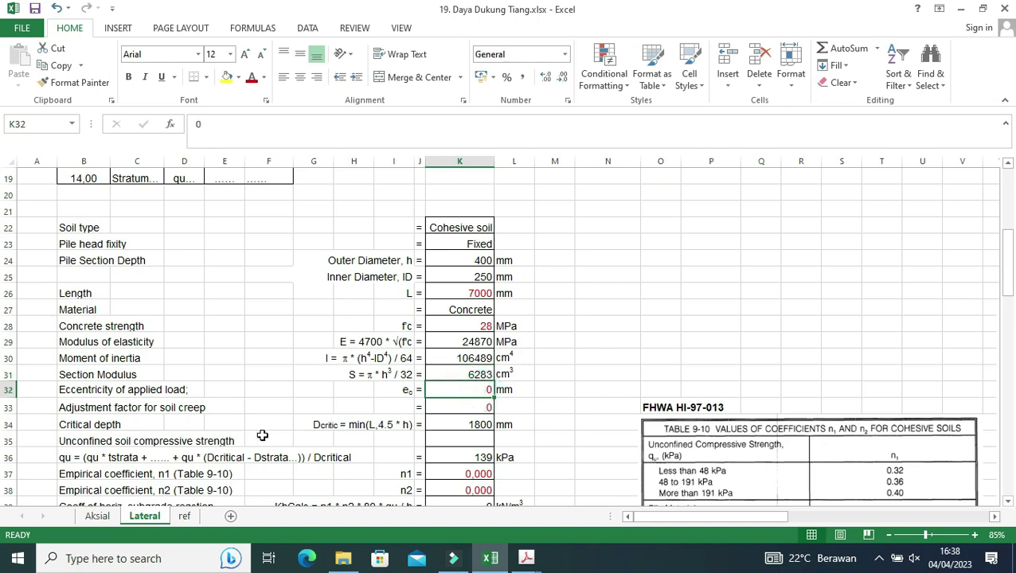
click(97, 516)
Back on the Lateral sheet, set the load eccentricity in K32 to 600 mm.
scroll(549, 383, up, 5)
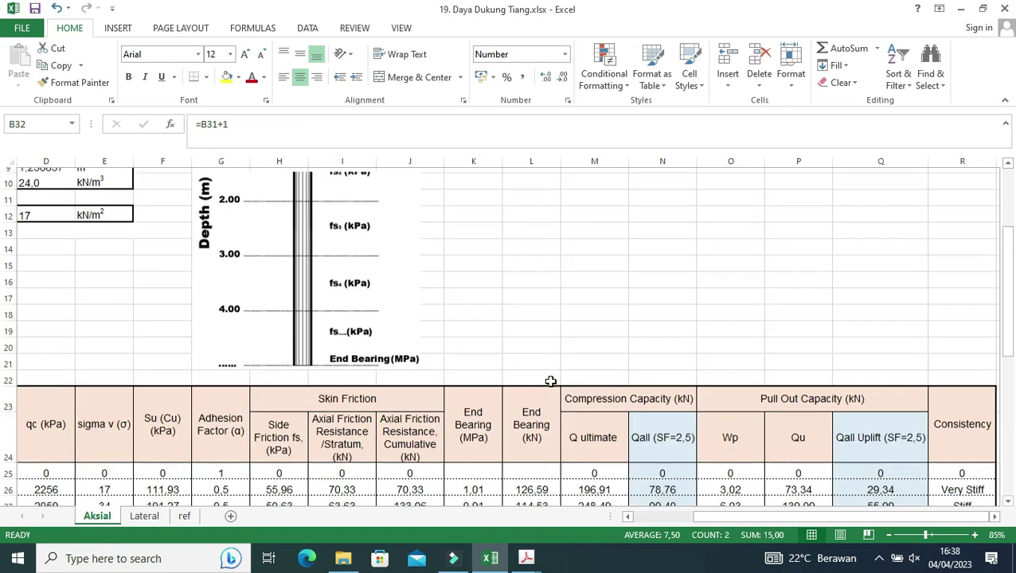
scroll(549, 383, up, 5)
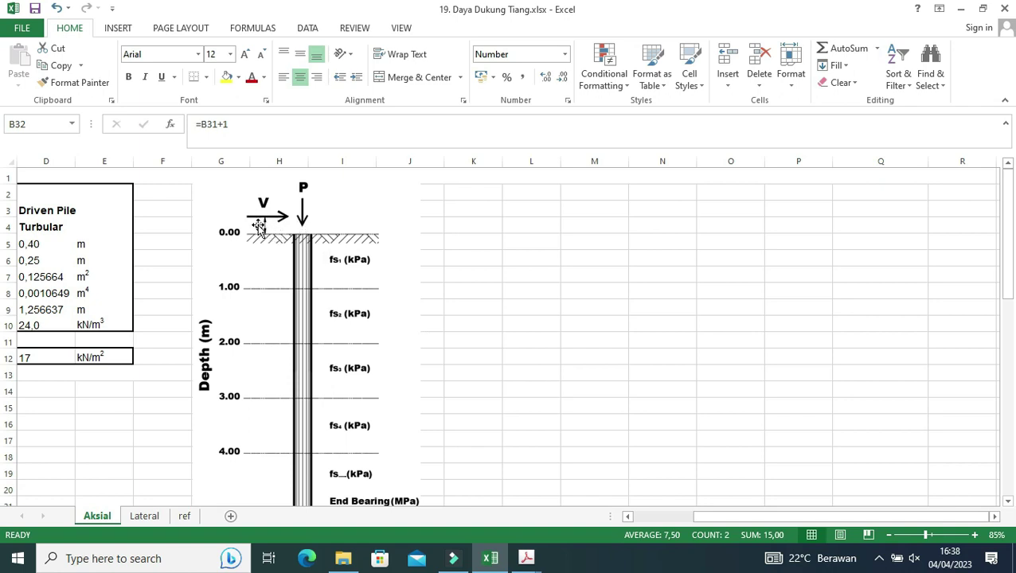
ctrl+scroll(257, 227, up, 2)
scroll(132, 225, up, 1)
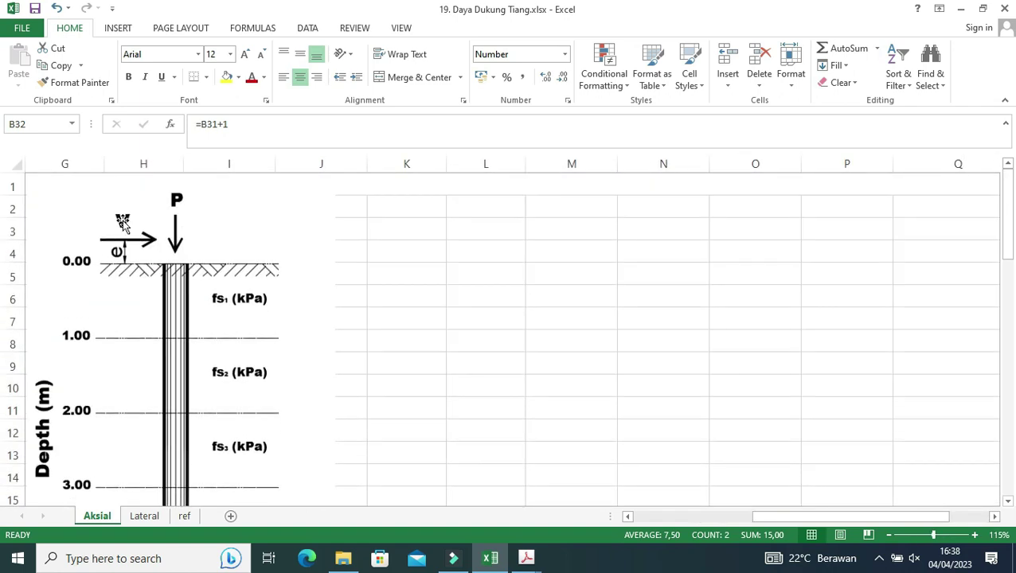
click(147, 515)
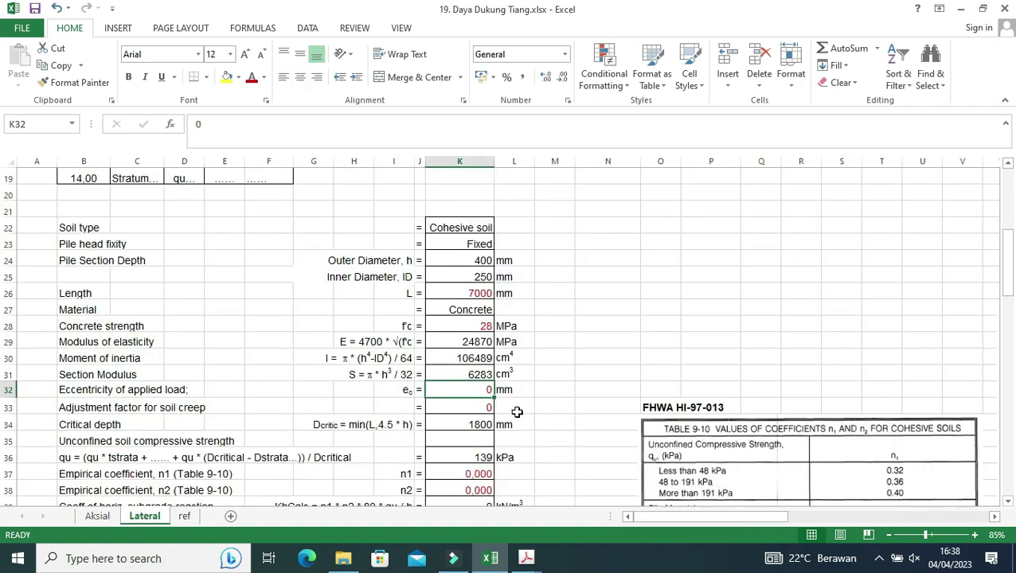
text(600)
click(516, 409)
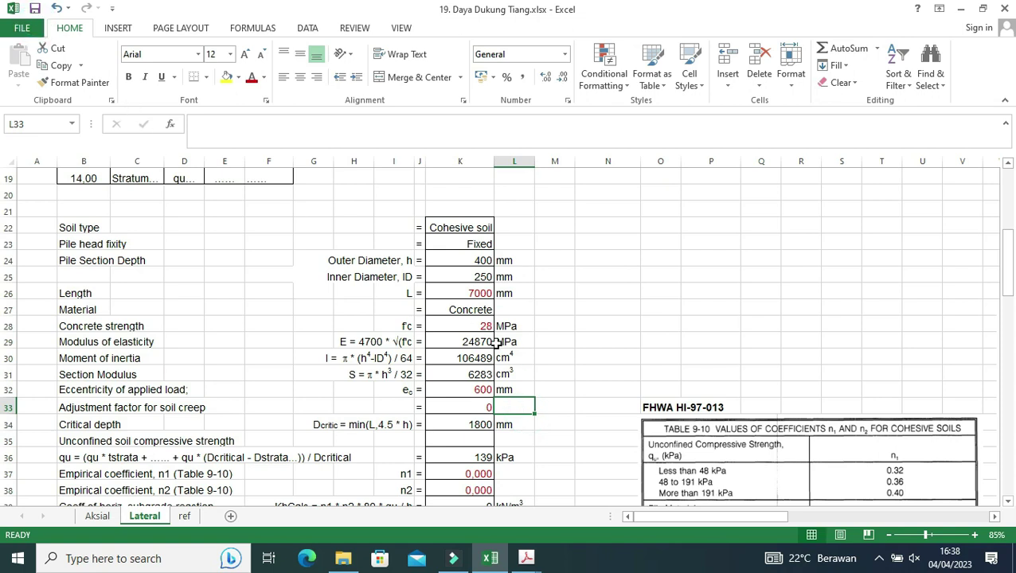
Set the soil creep adjustment factor in K33 to 0,5.
scroll(495, 344, down, 1)
scroll(496, 343, down, 1)
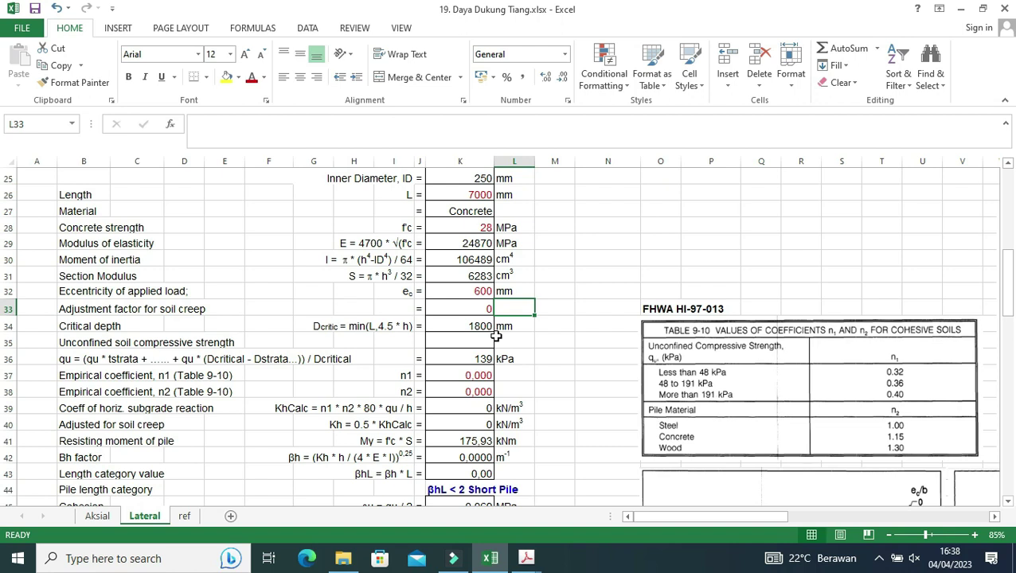
click(484, 303)
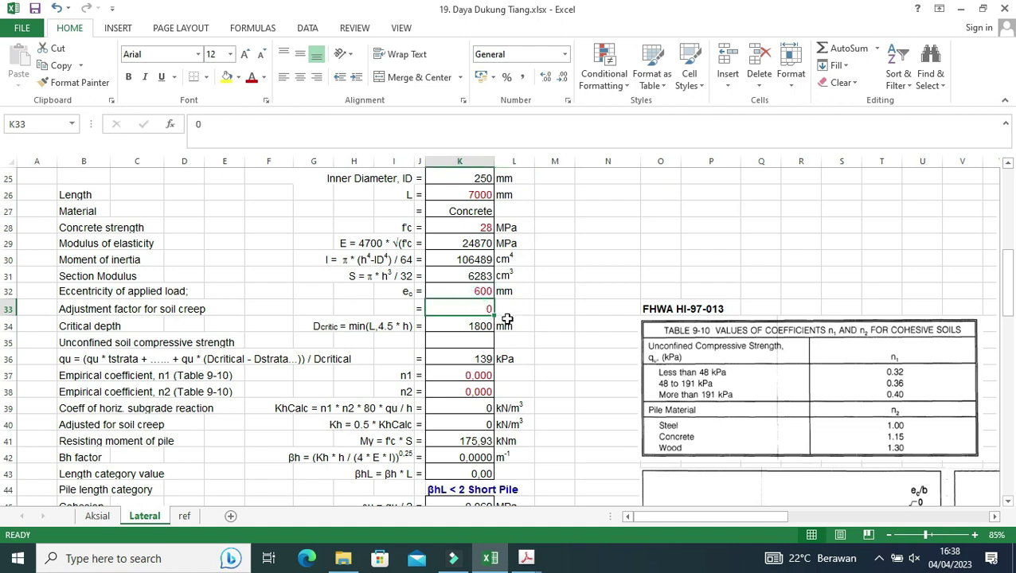
text(0,)
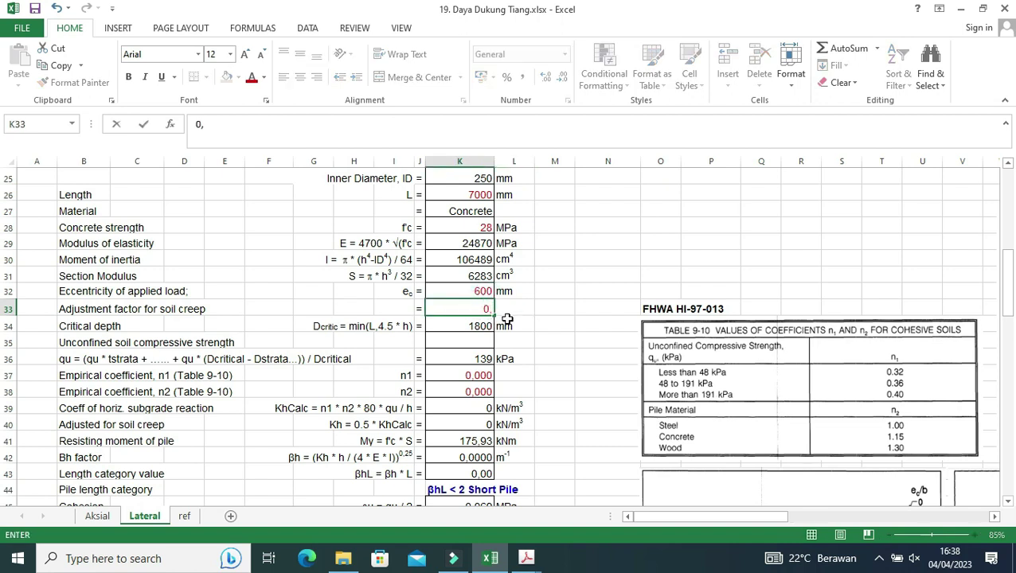
text(5)
click(585, 353)
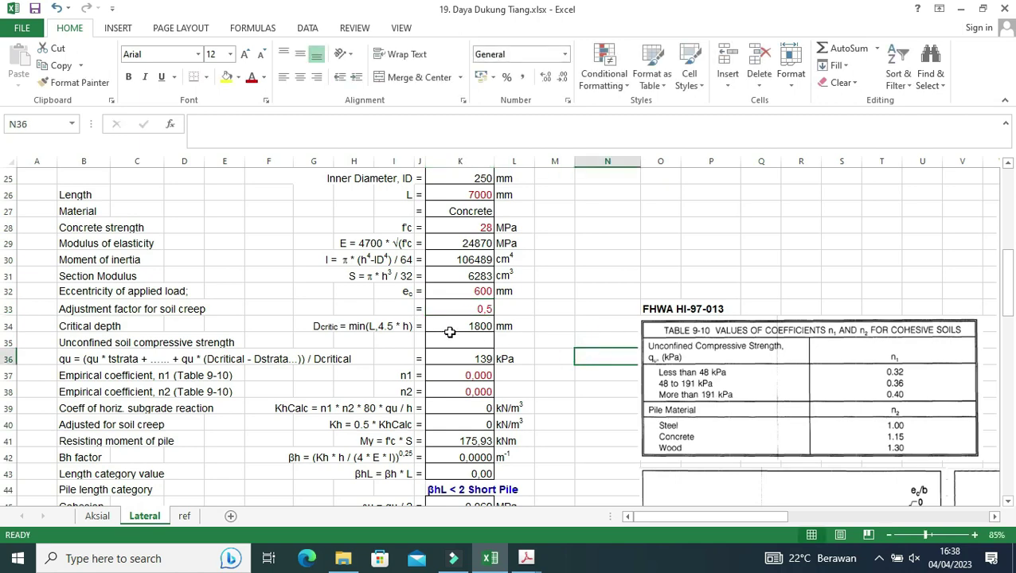
scroll(478, 335, down, 1)
click(484, 311)
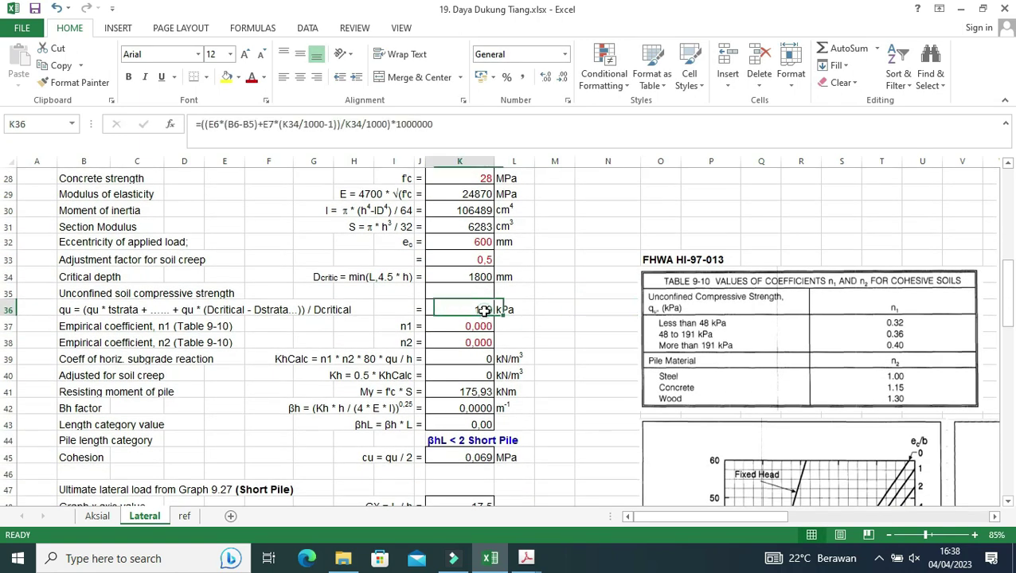
double_click(484, 310)
scroll(488, 325, up, 2)
scroll(487, 324, up, 4)
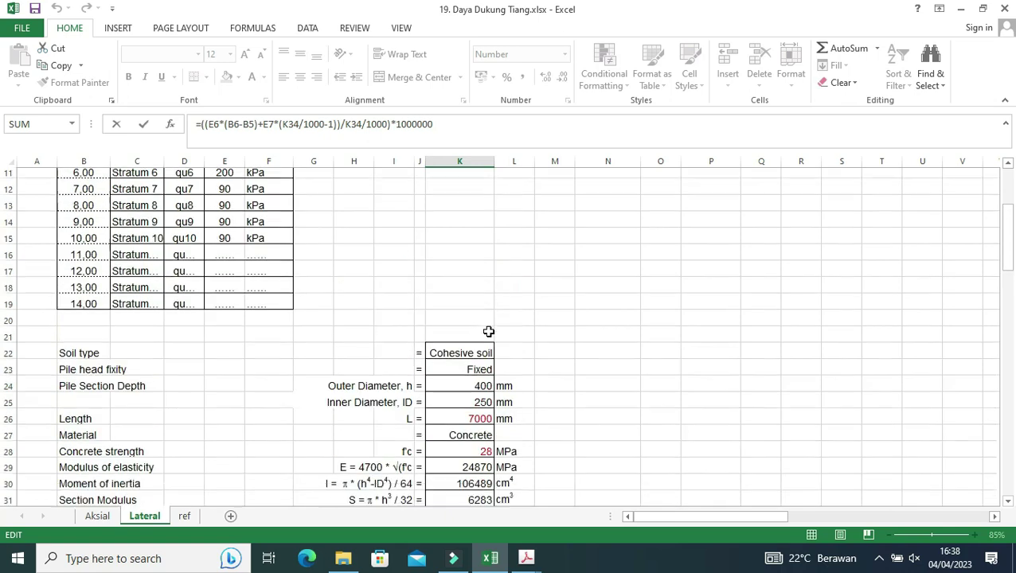
scroll(488, 332, down, 3)
scroll(489, 334, down, 2)
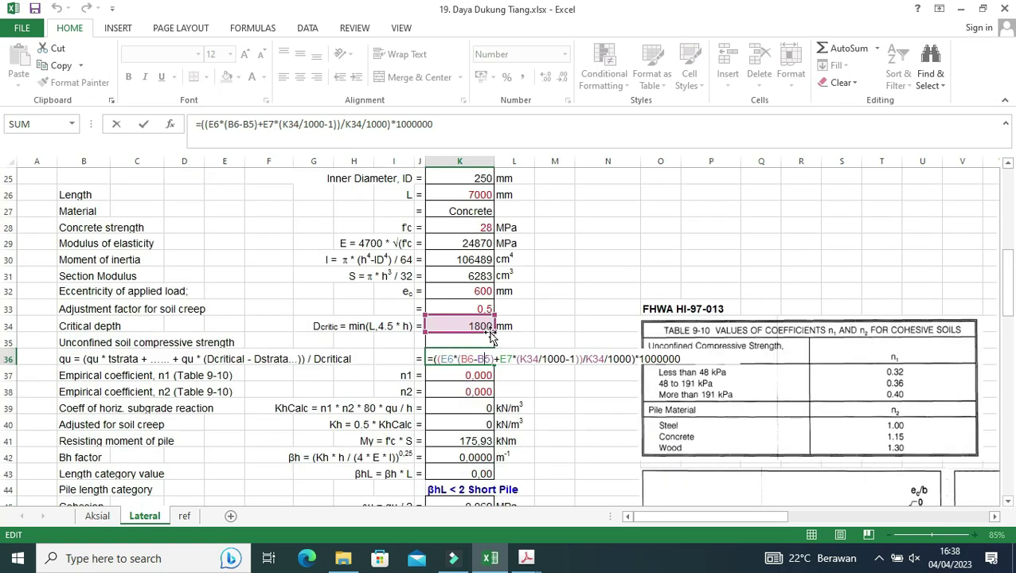
scroll(490, 334, down, 1)
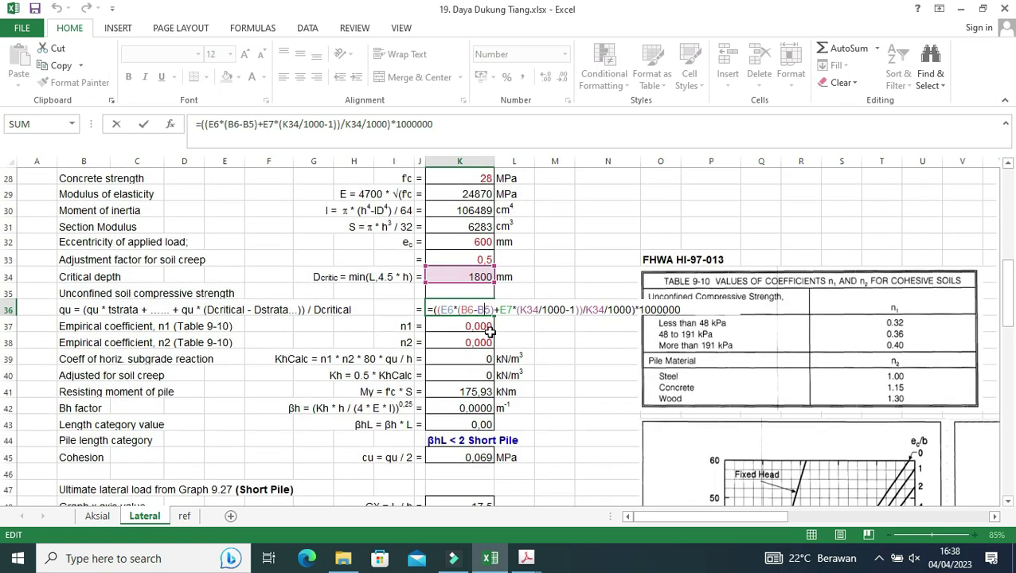
key(Escape)
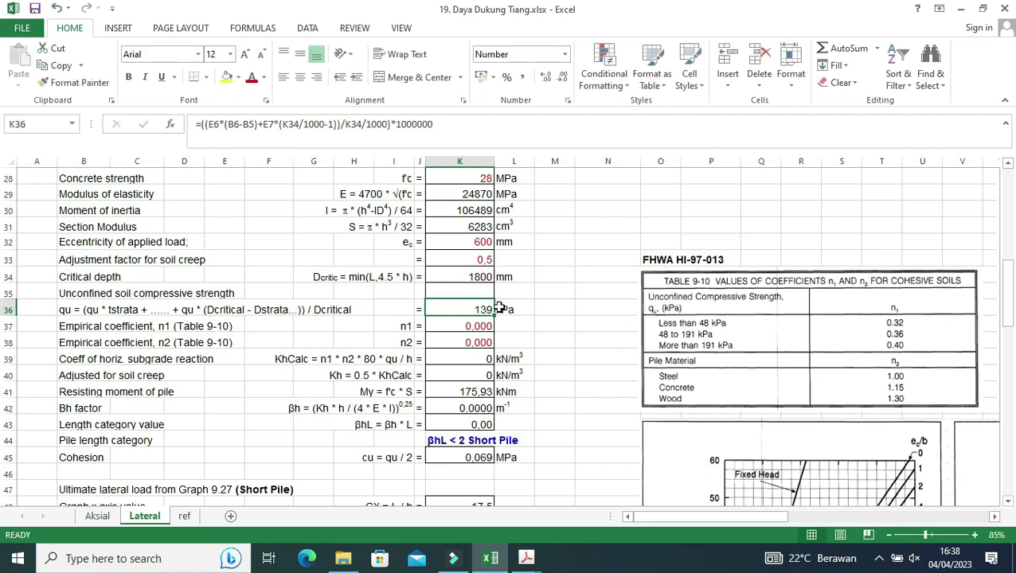
drag(67, 309, 339, 310)
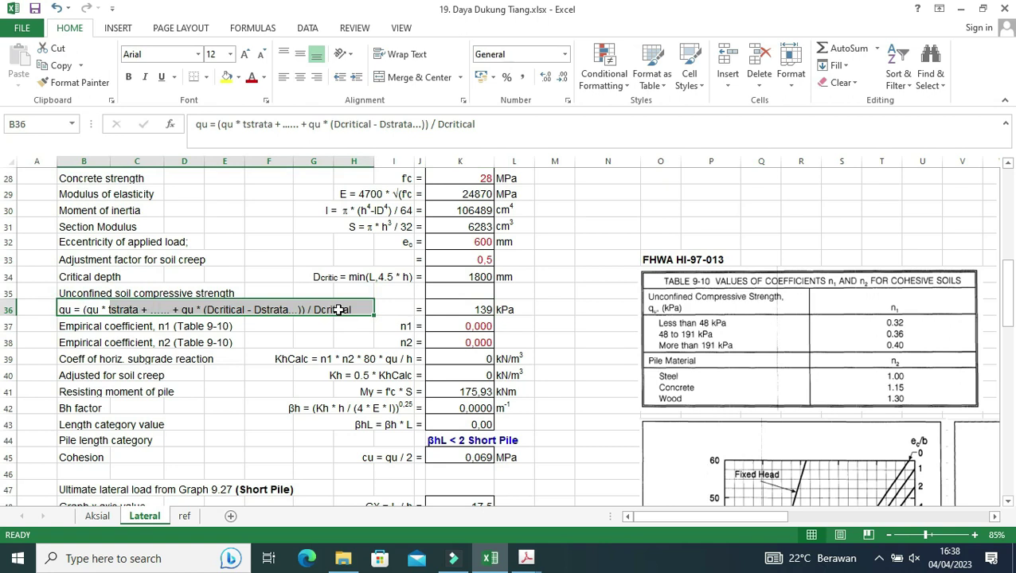
click(482, 279)
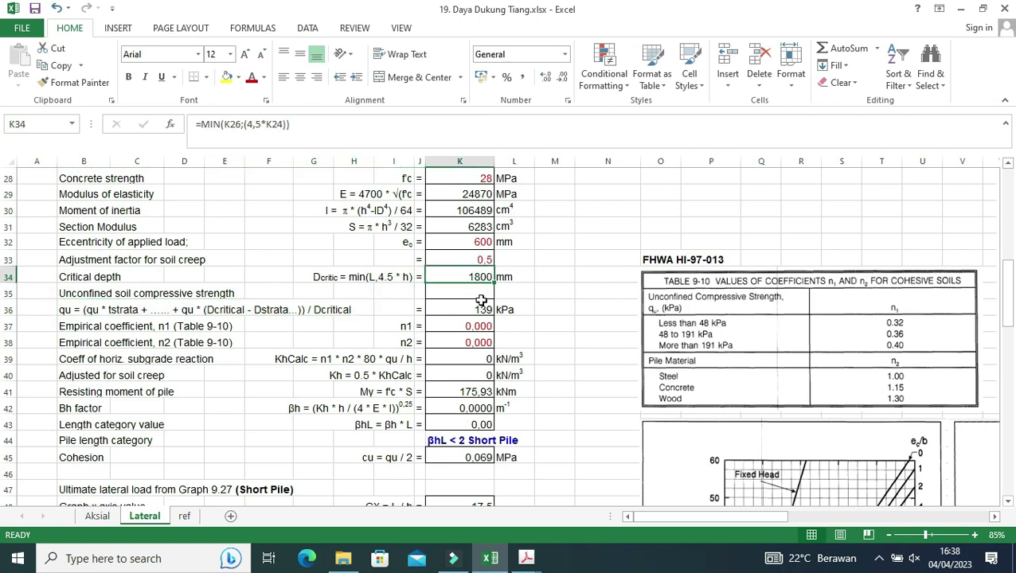
scroll(481, 302, up, 1)
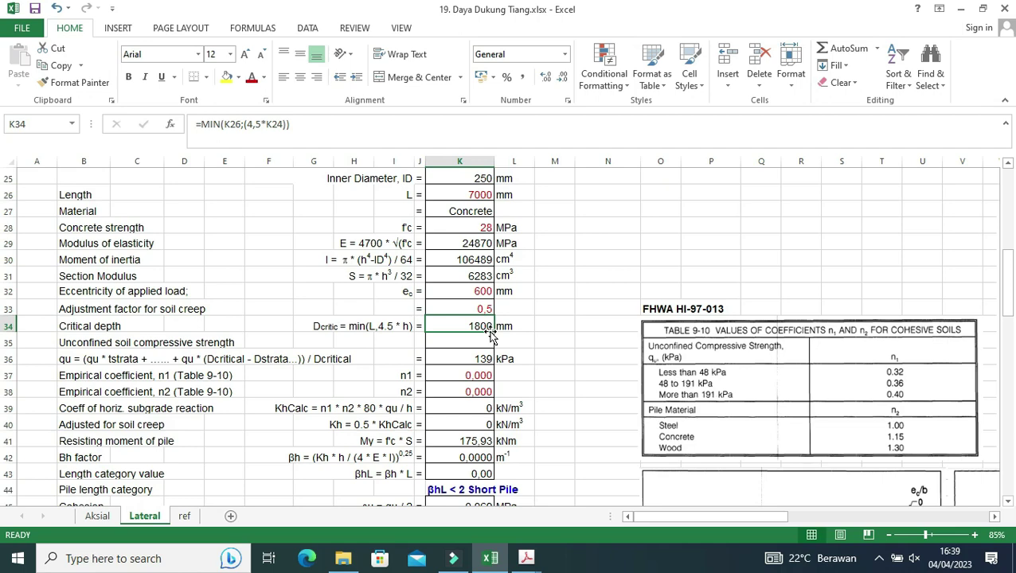
scroll(491, 336, up, 2)
scroll(477, 318, up, 1)
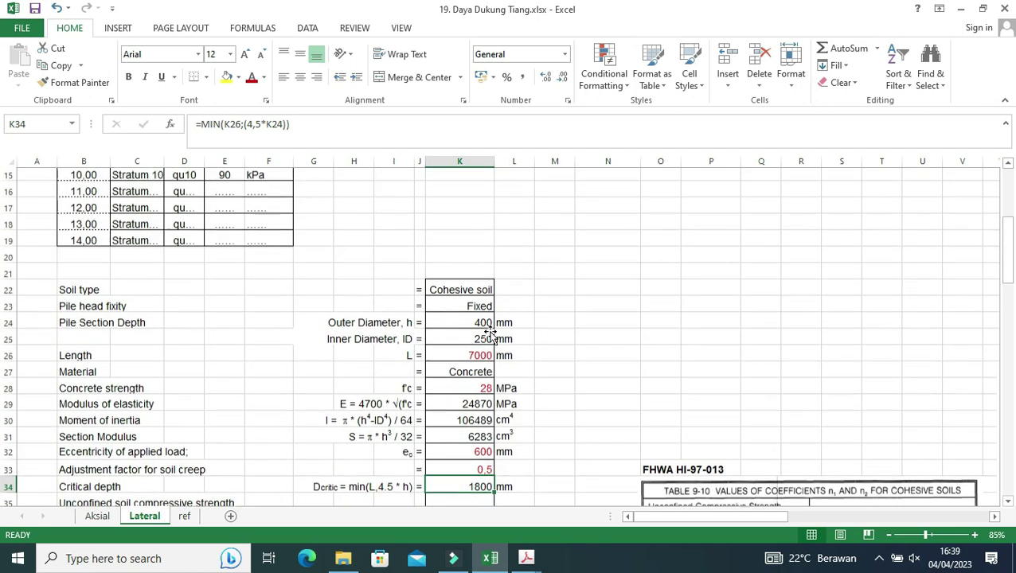
scroll(405, 329, up, 4)
click(126, 229)
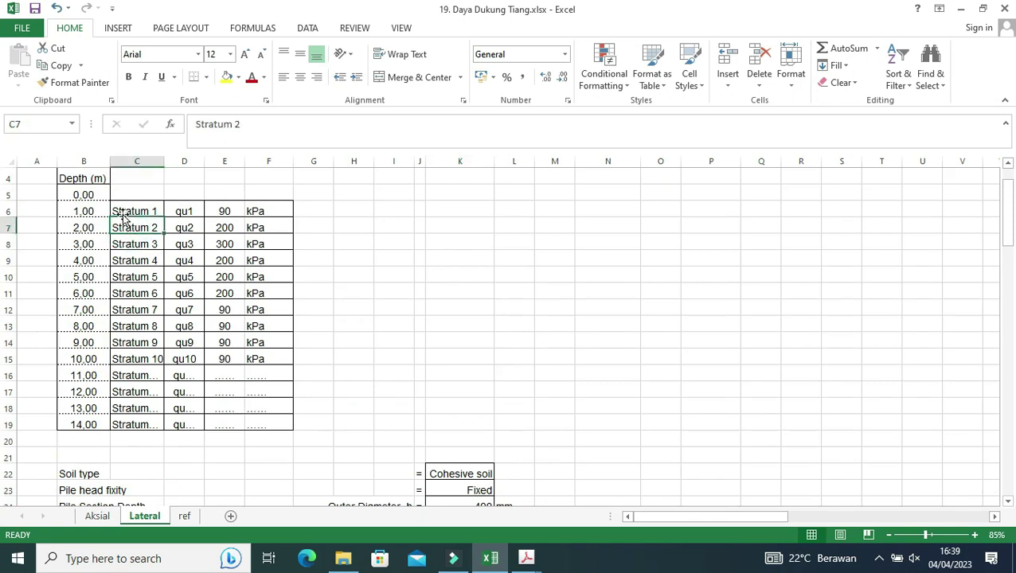
drag(79, 211, 269, 211)
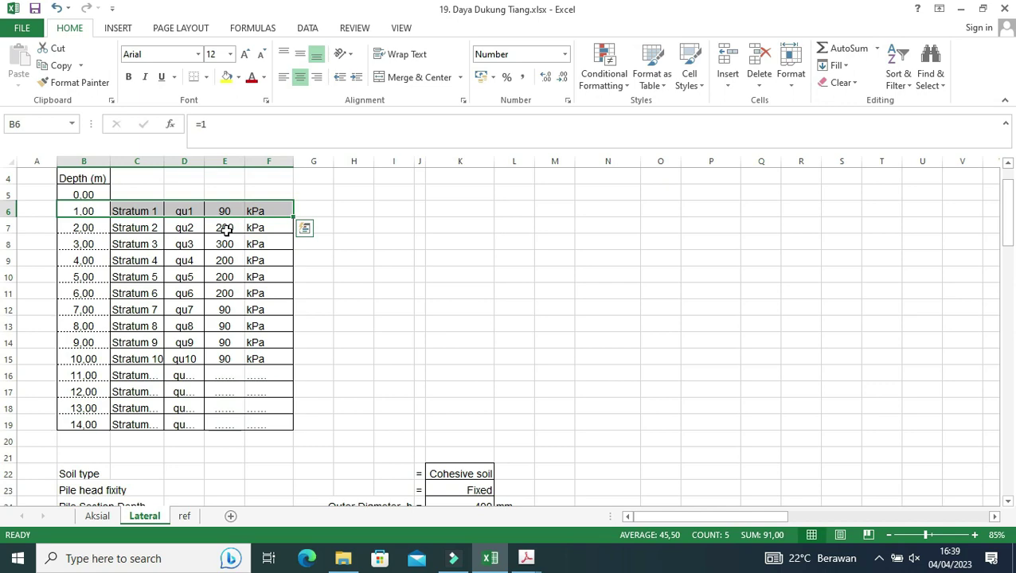
scroll(241, 324, down, 3)
scroll(241, 326, down, 6)
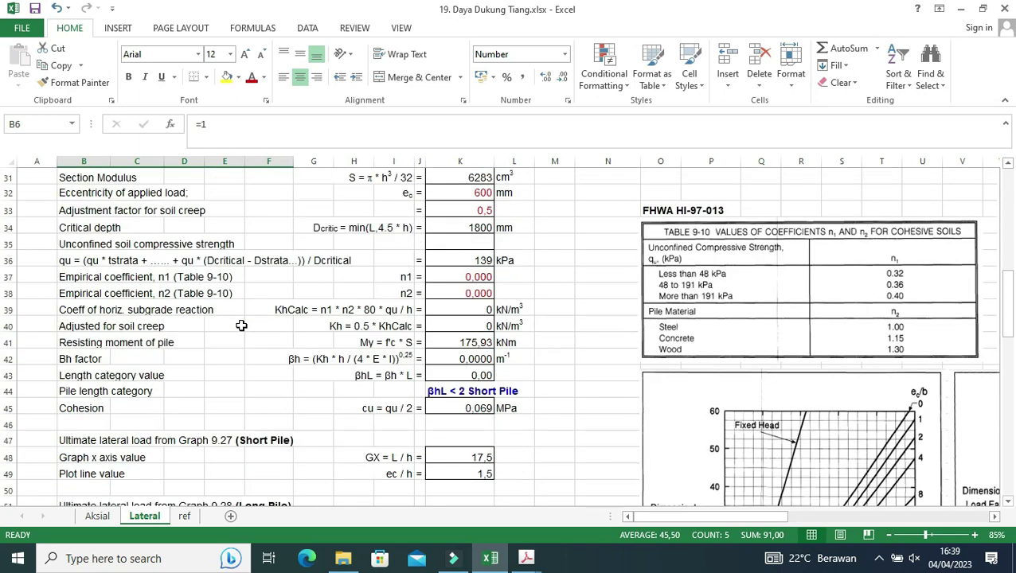
click(477, 258)
double_click(478, 258)
scroll(486, 296, up, 2)
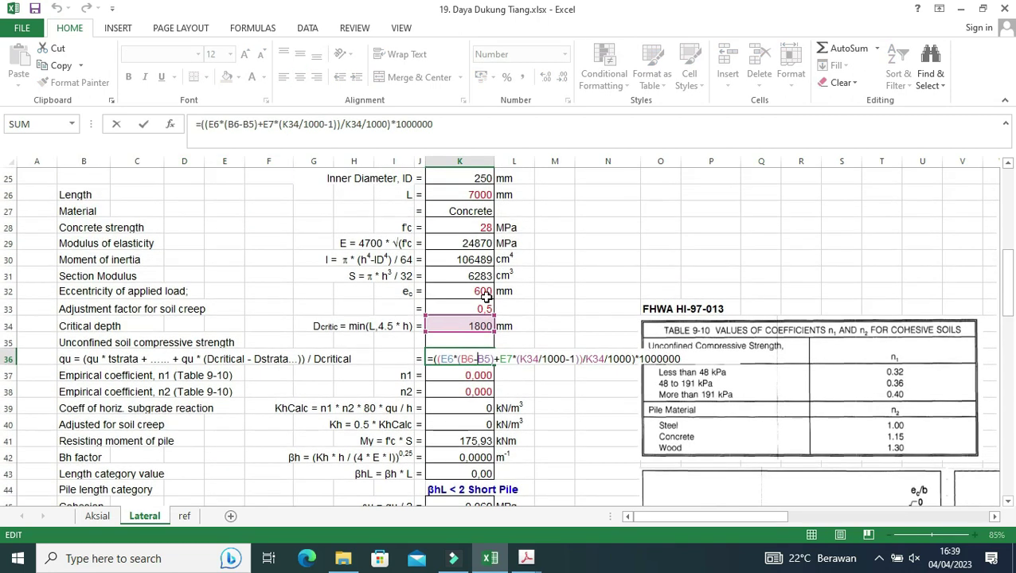
scroll(546, 367, up, 1)
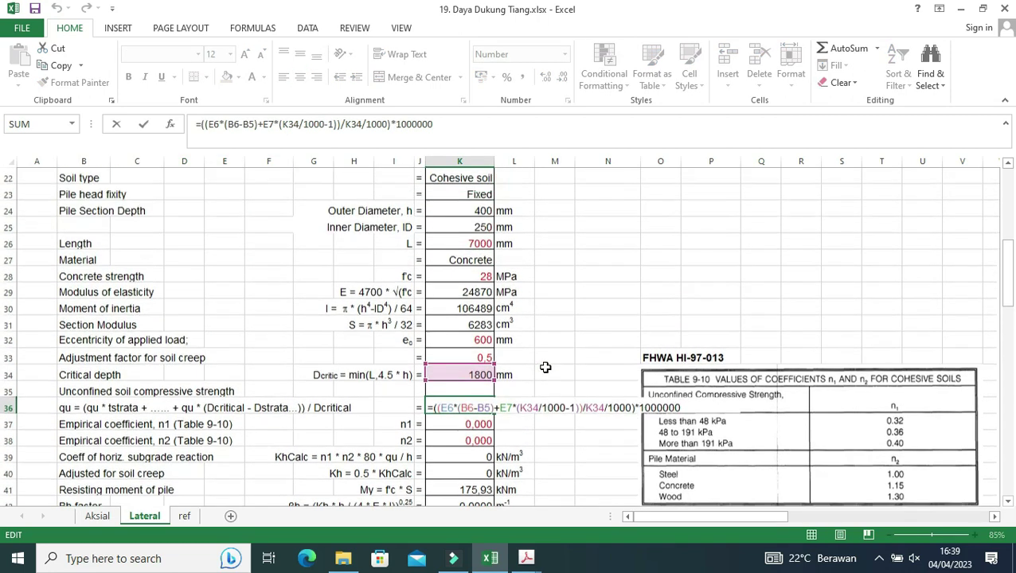
scroll(545, 367, up, 3)
scroll(545, 367, up, 2)
scroll(545, 367, up, 2)
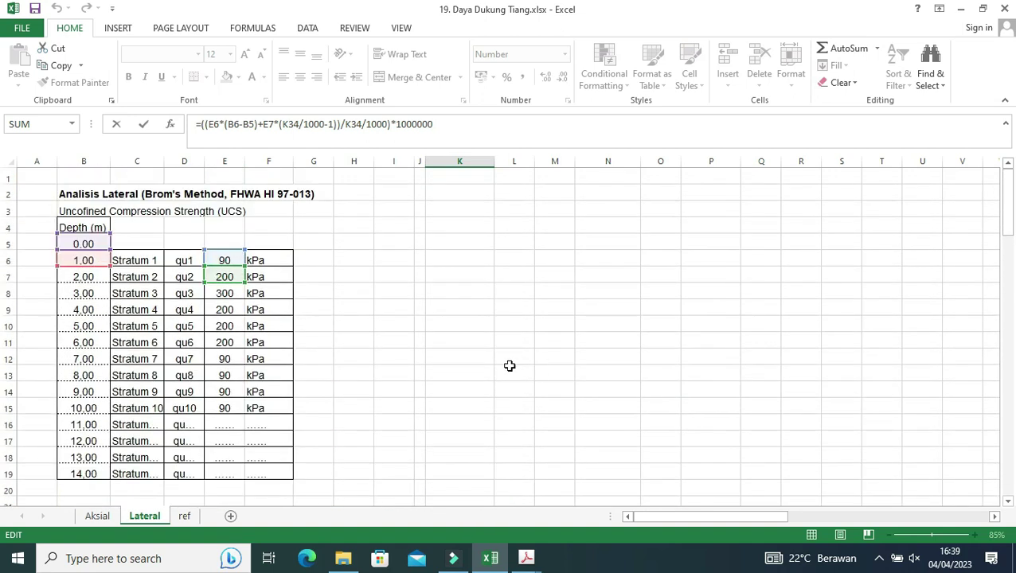
scroll(509, 366, down, 5)
scroll(509, 365, down, 2)
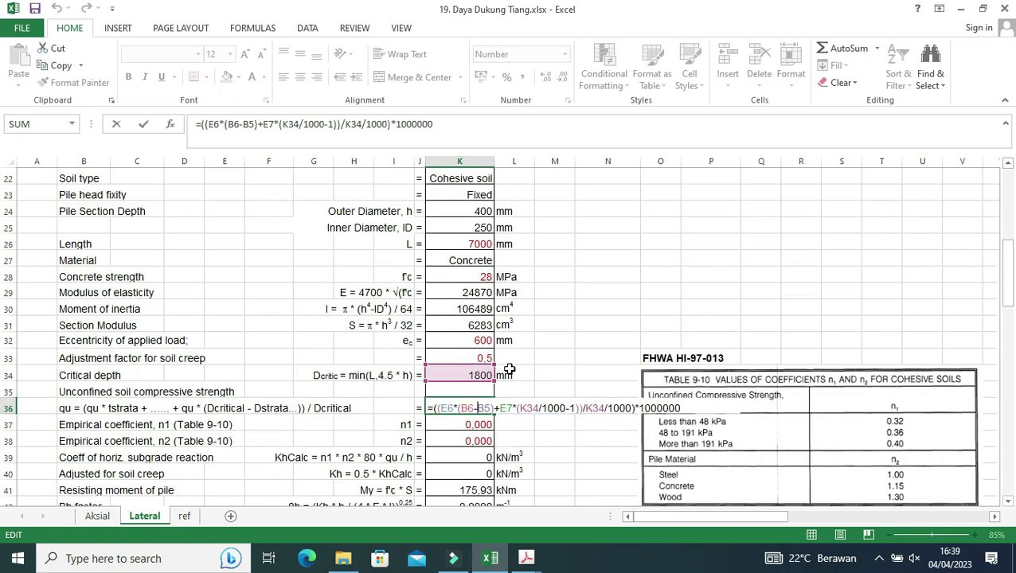
key(ctrl+Return)
scroll(509, 370, down, 1)
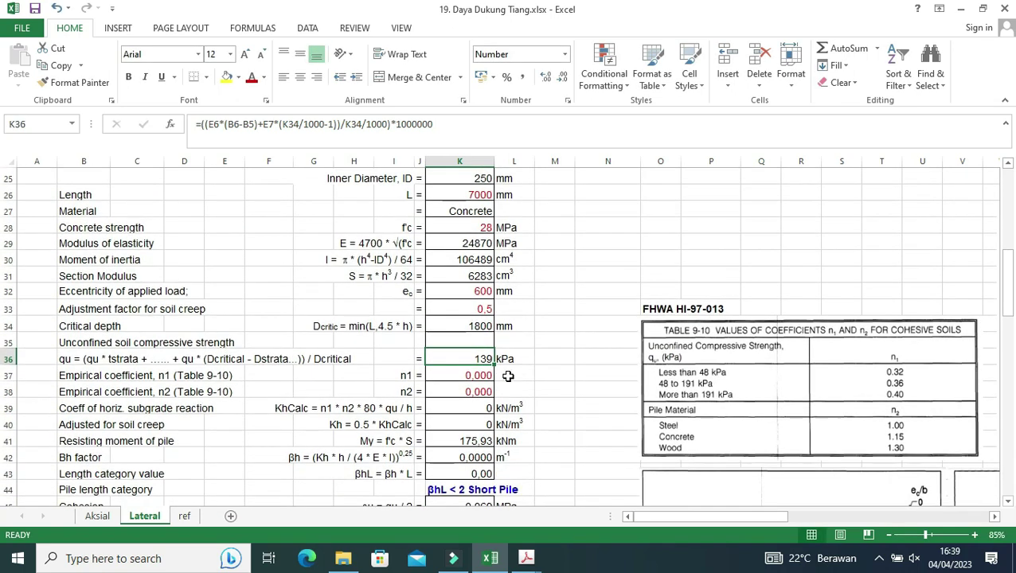
click(481, 372)
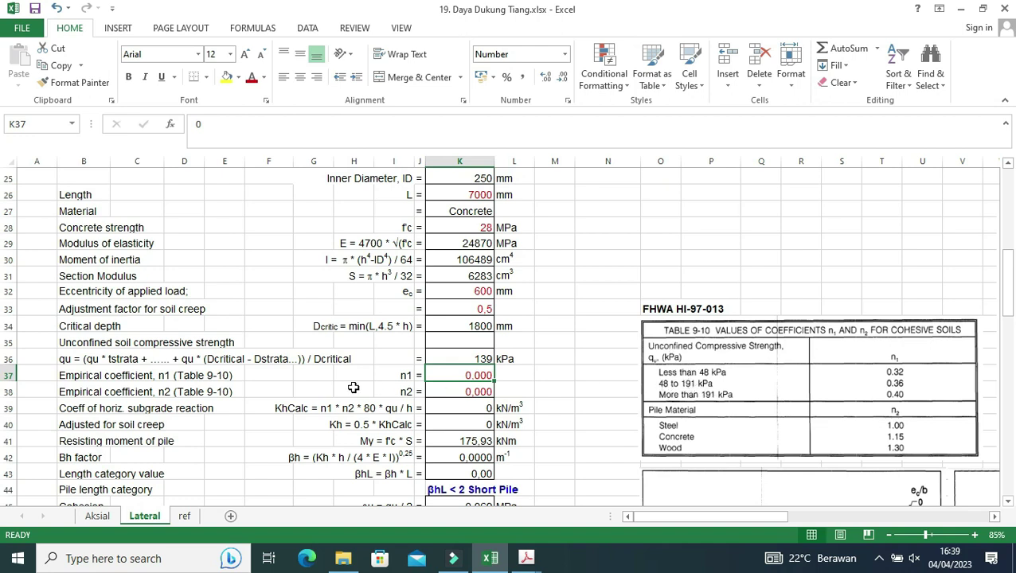
Enter n1 = 0,36 in K37 and n2 = 1,15 in K38, giving Kh 5750 kN/m³.
scroll(350, 388, up, 1)
scroll(350, 388, up, 4)
scroll(350, 388, up, 2)
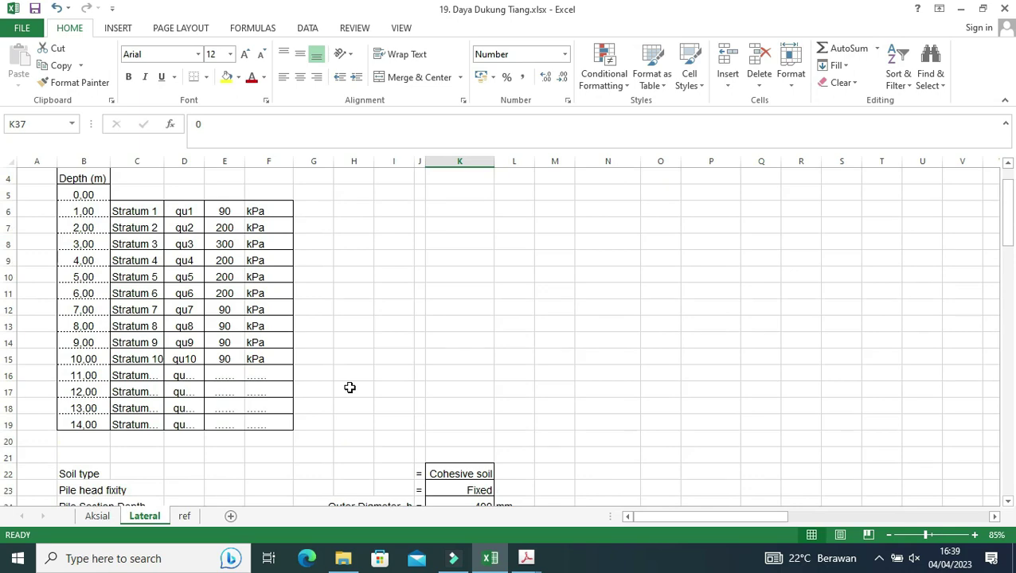
scroll(350, 387, up, 1)
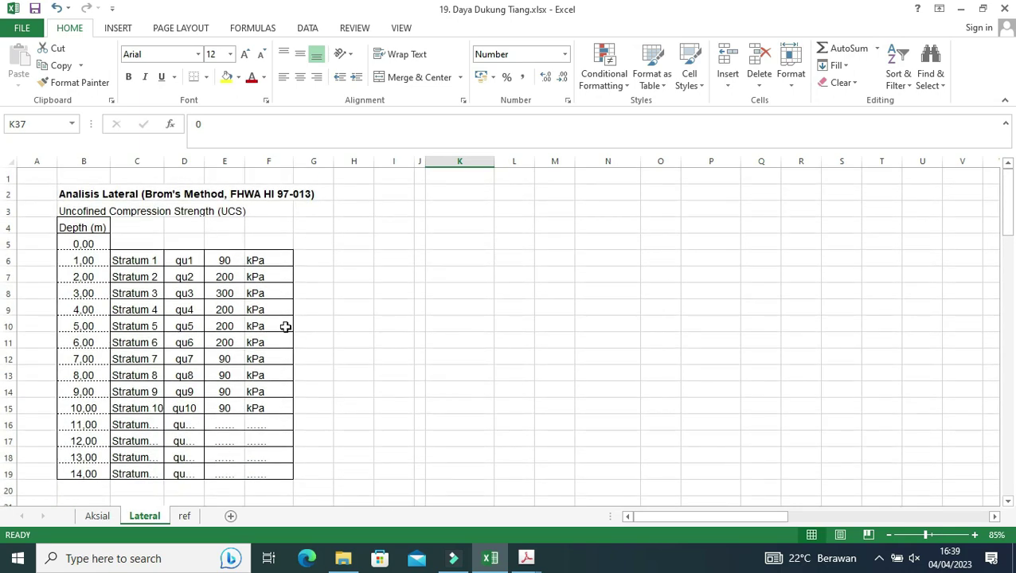
scroll(508, 404, down, 4)
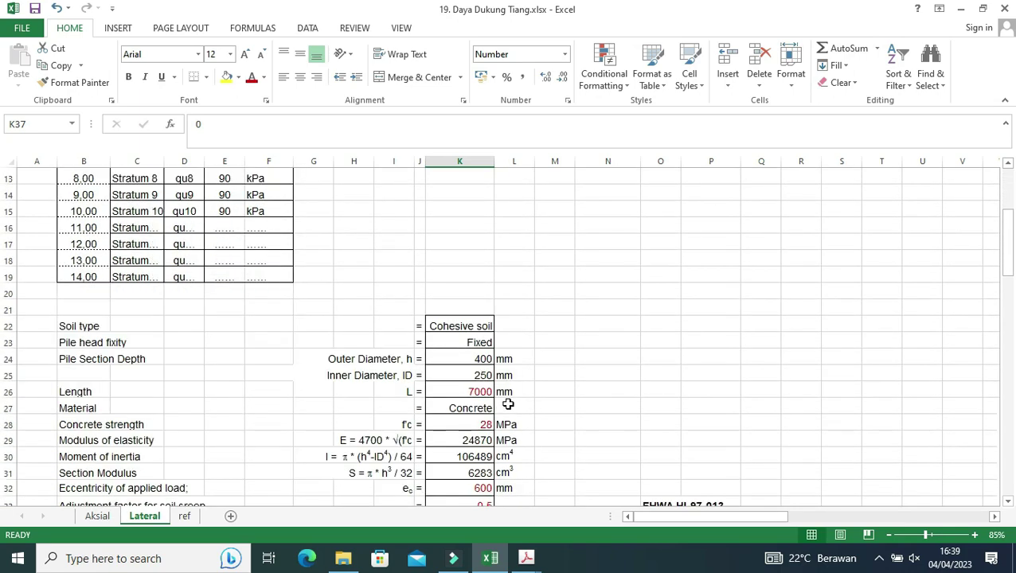
scroll(508, 405, down, 5)
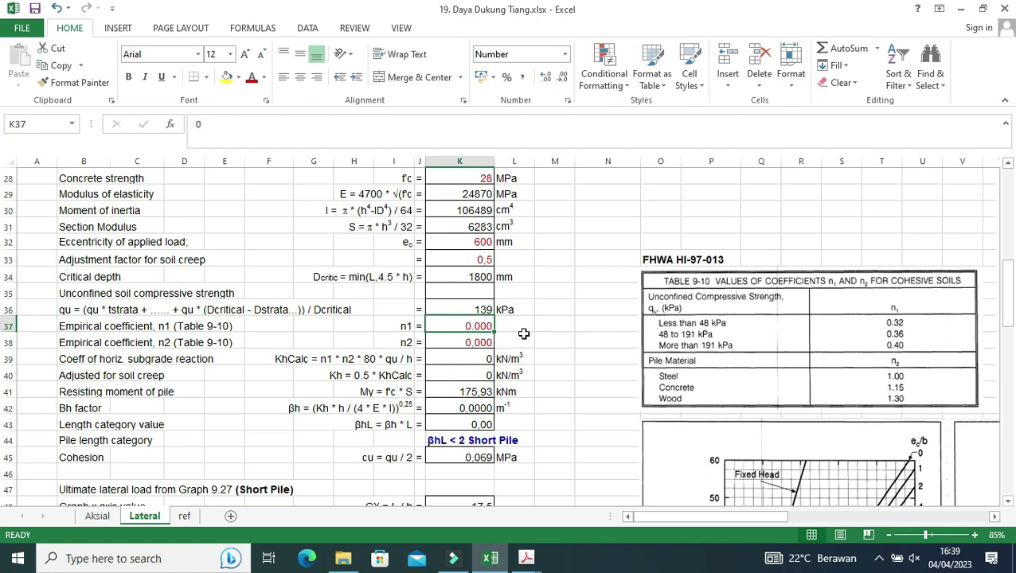
text(0,36)
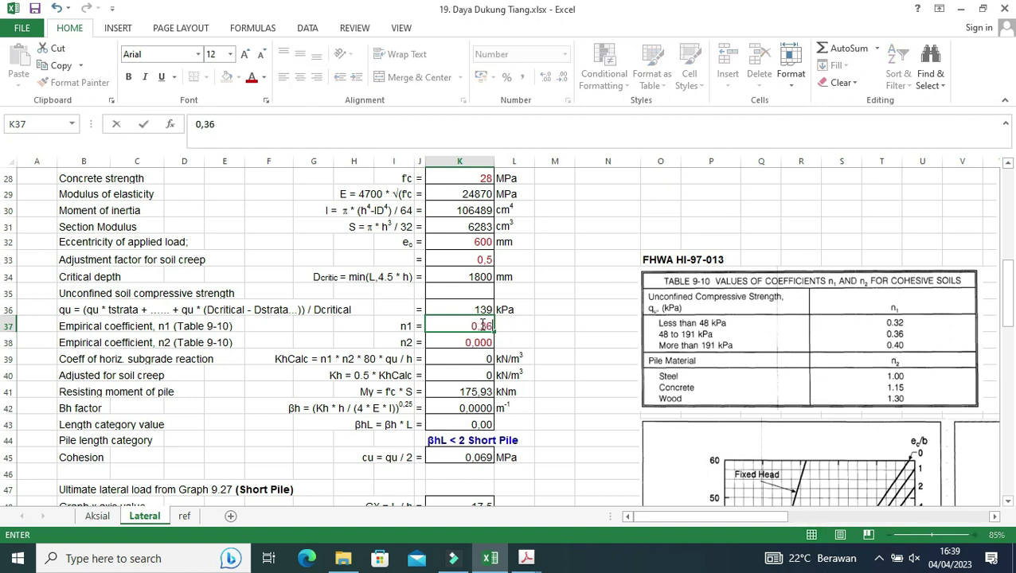
click(534, 334)
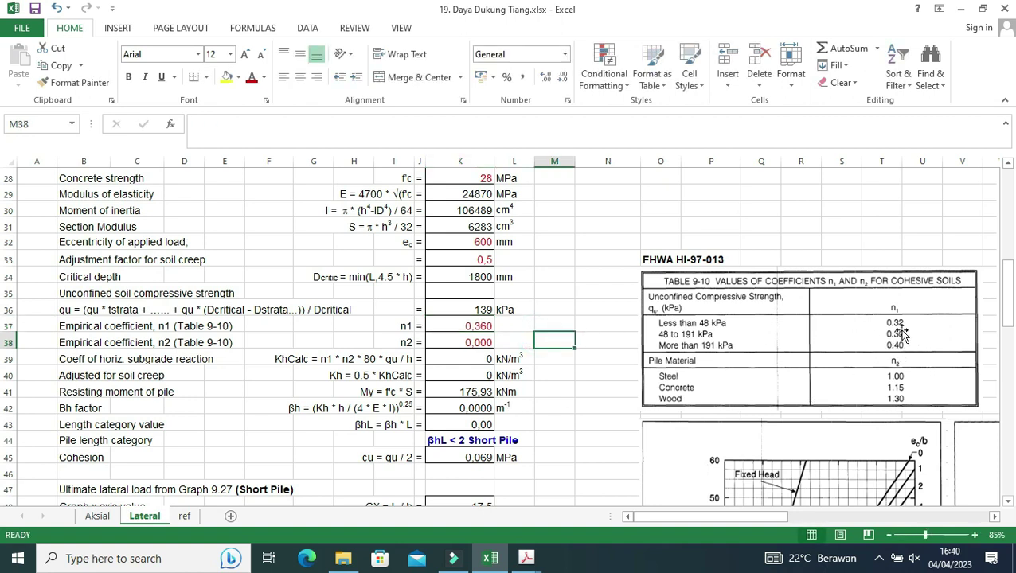
click(487, 341)
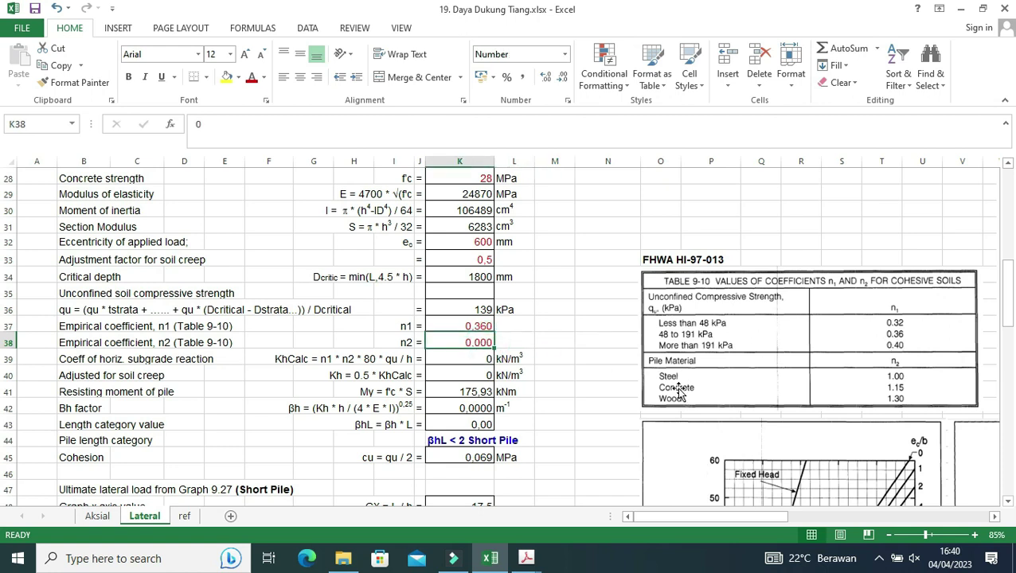
text(1)
text(,15)
click(567, 369)
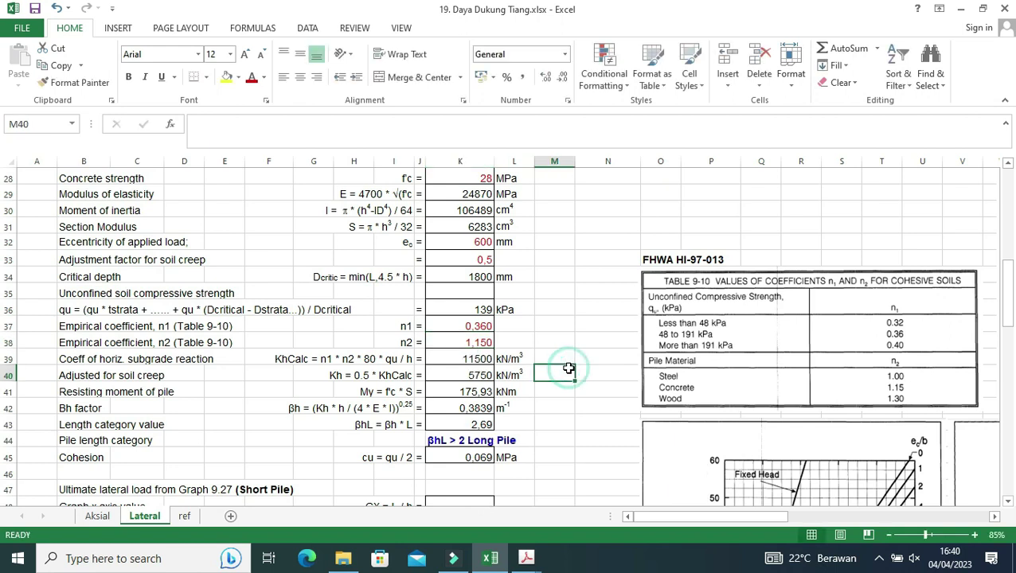
scroll(568, 368, down, 1)
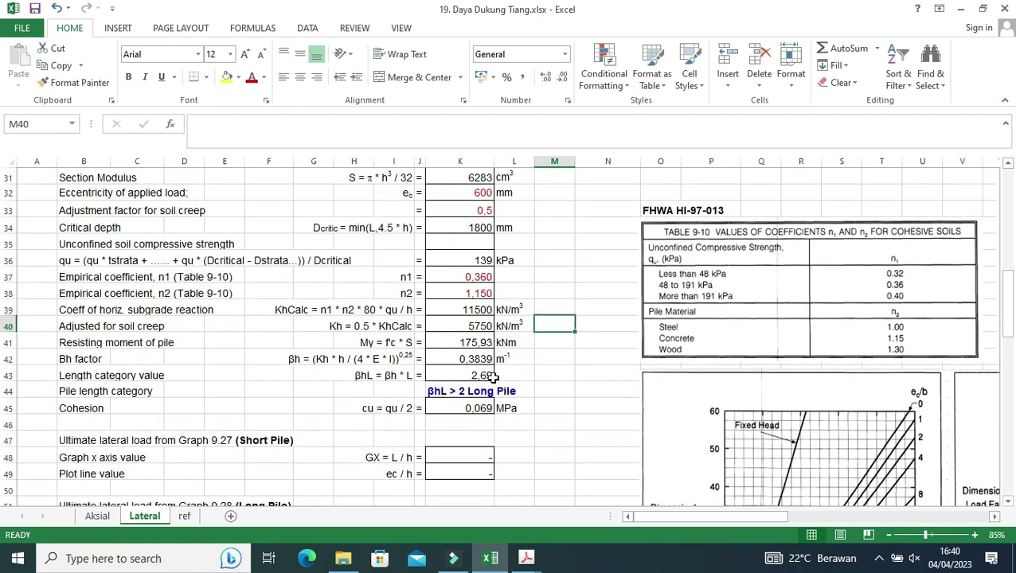
scroll(518, 382, down, 1)
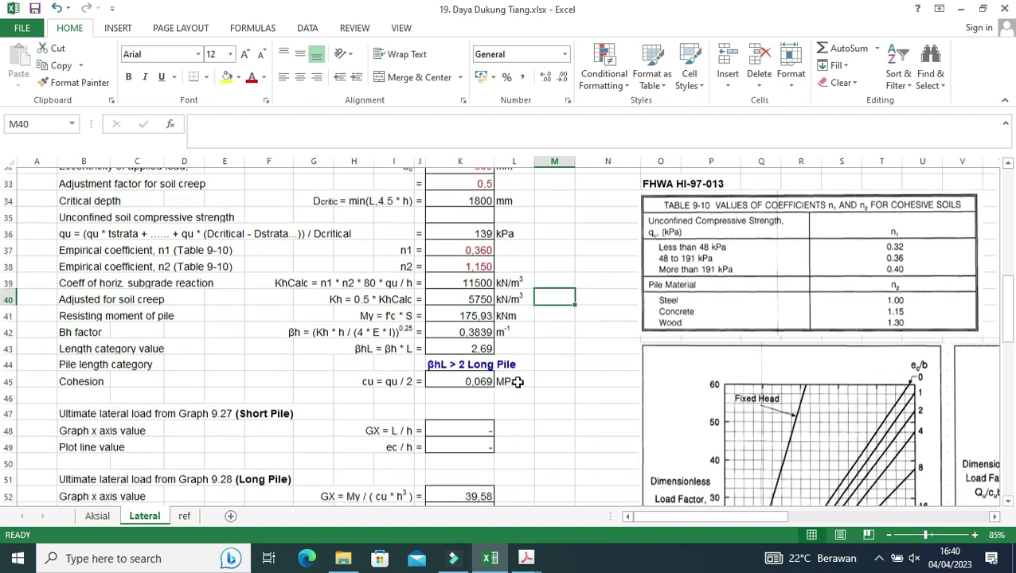
scroll(517, 382, down, 2)
double_click(465, 358)
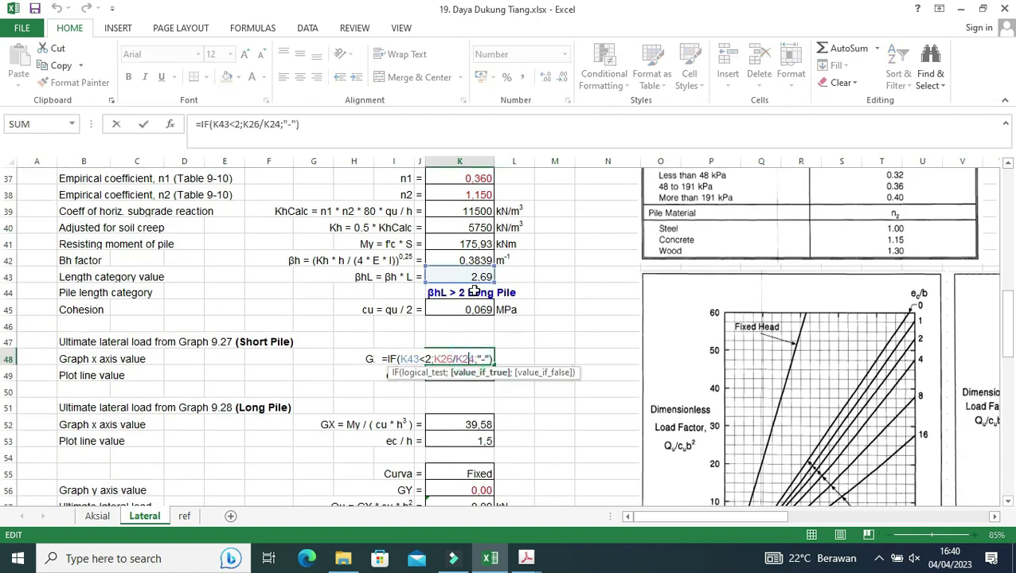
key(Escape)
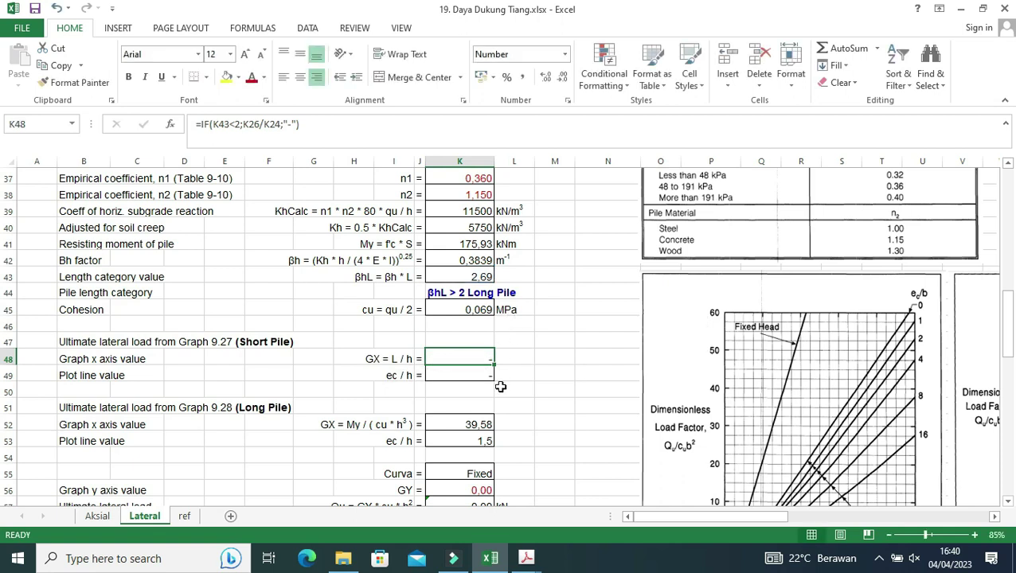
scroll(495, 372, down, 1)
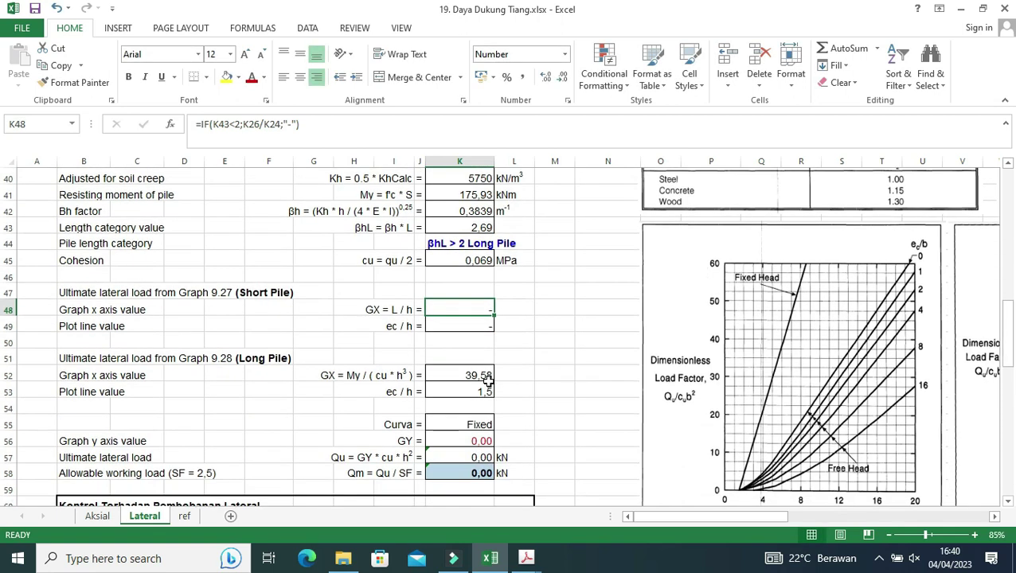
click(482, 377)
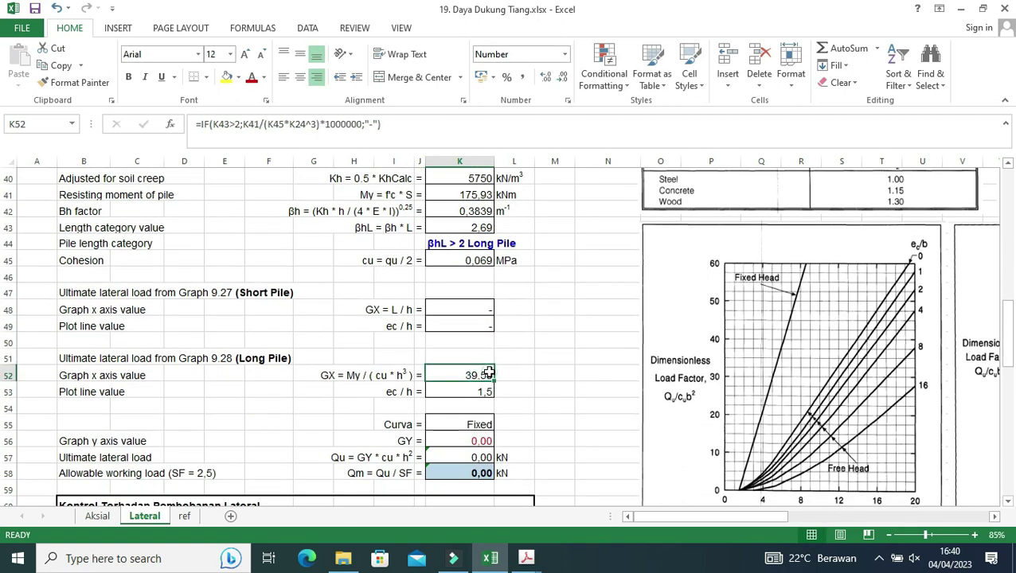
double_click(488, 373)
key(Escape)
drag(721, 518, 749, 517)
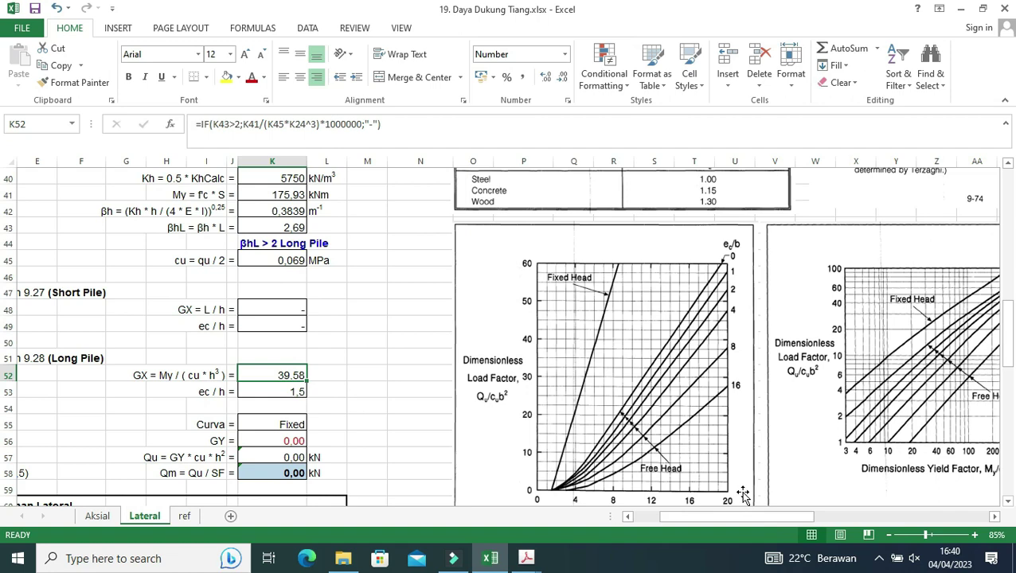
scroll(331, 405, down, 1)
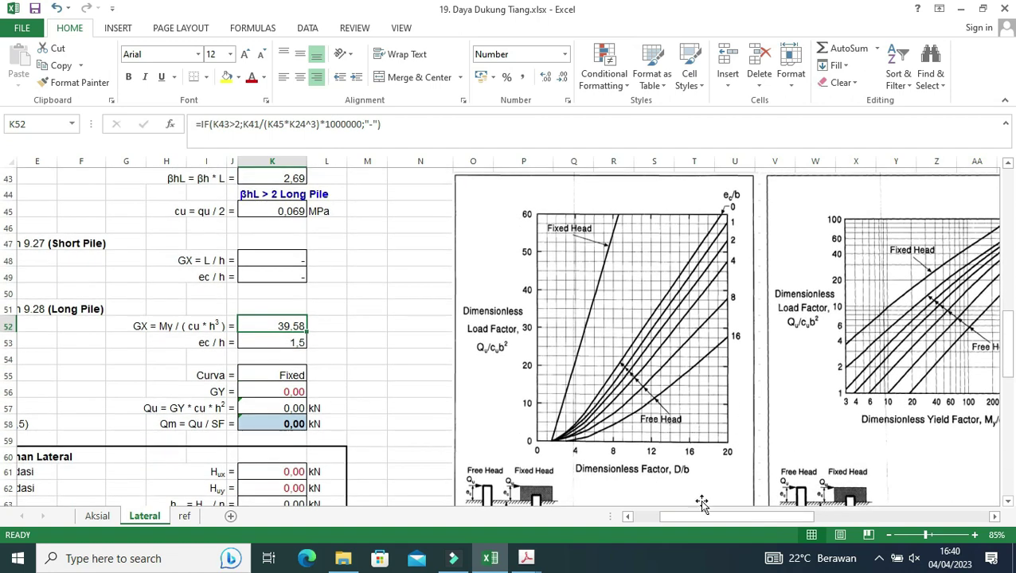
drag(705, 514, 749, 518)
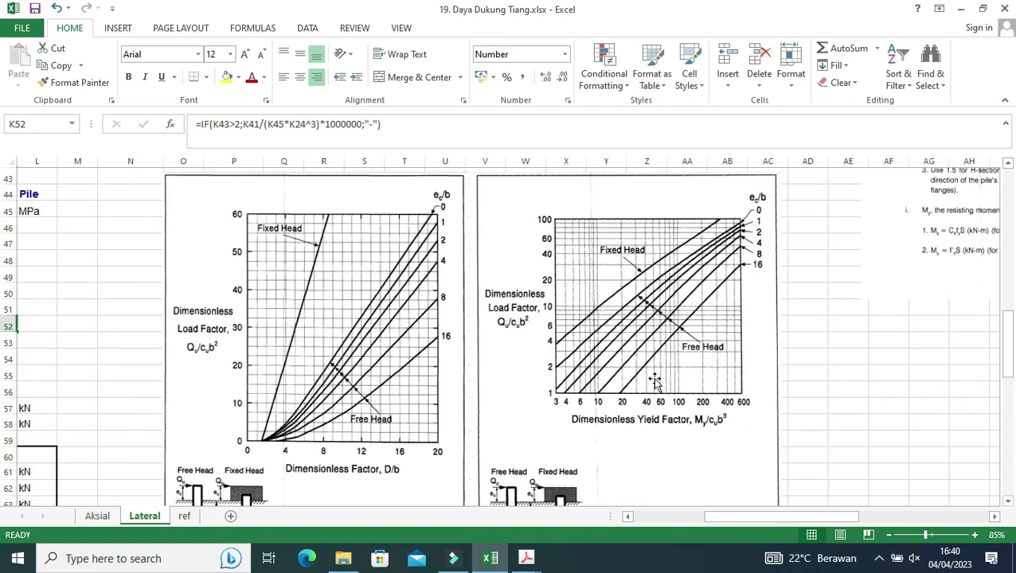
scroll(678, 408, down, 1)
scroll(676, 407, down, 1)
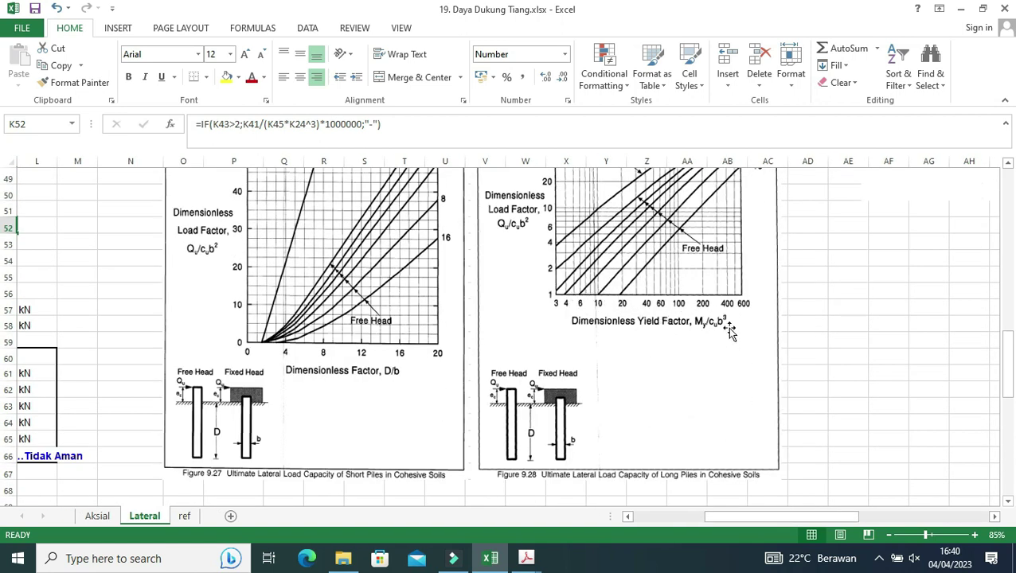
mouse_move(720, 521)
mouse_down()
mouse_move(668, 526)
mouse_move(796, 521)
mouse_move(782, 515)
mouse_up()
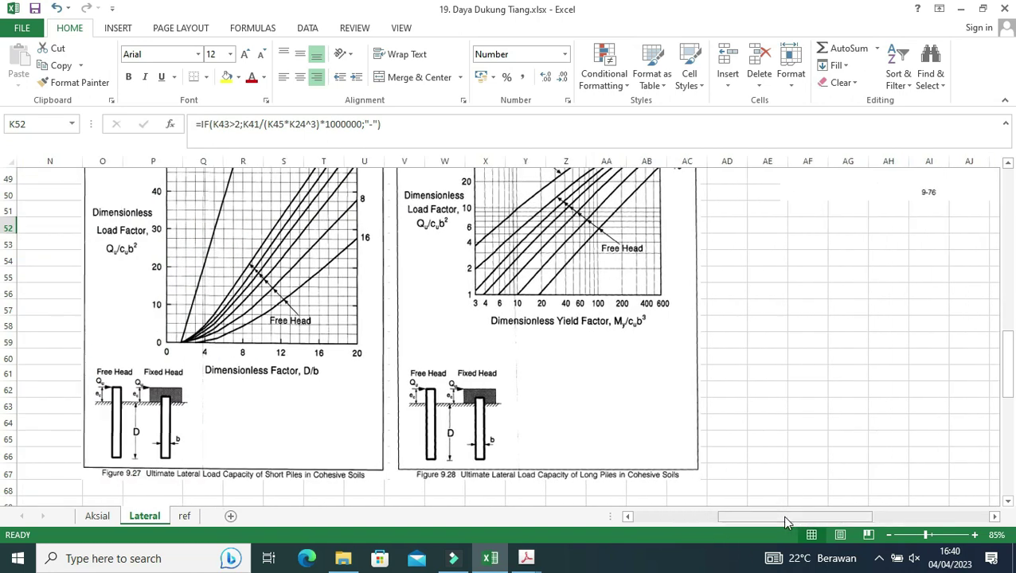
scroll(567, 307, up, 1)
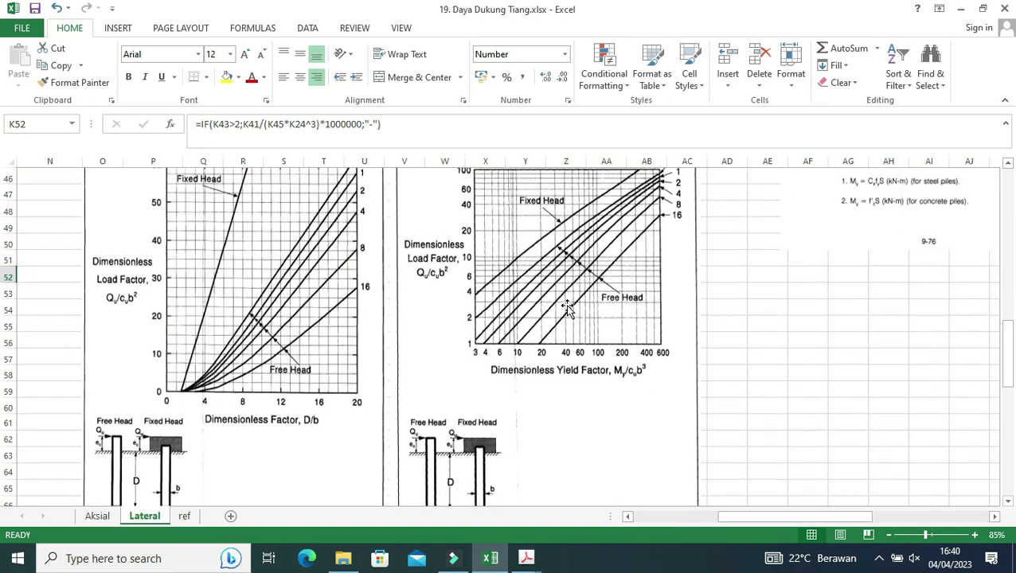
scroll(565, 323, up, 2)
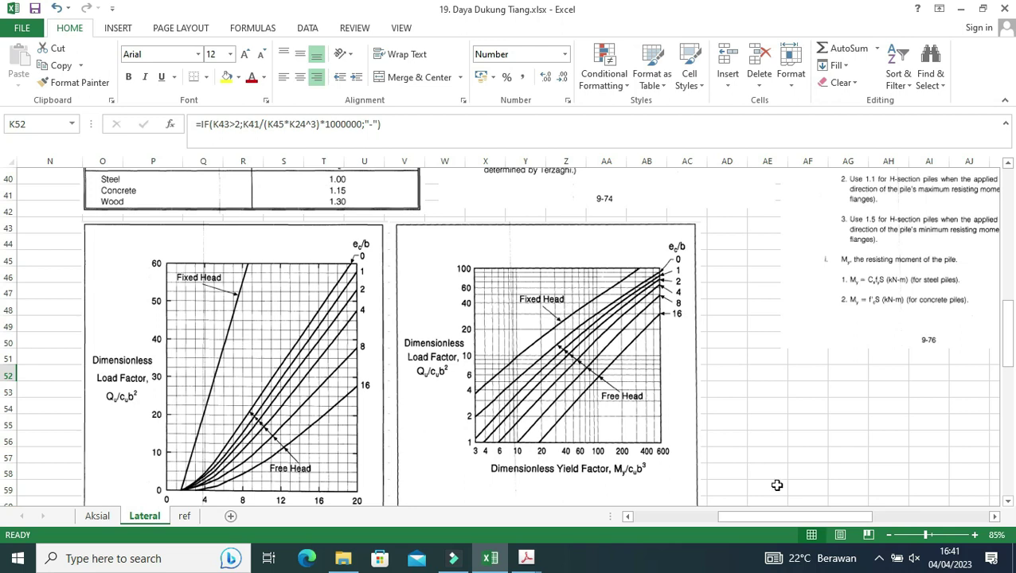
drag(772, 518, 710, 521)
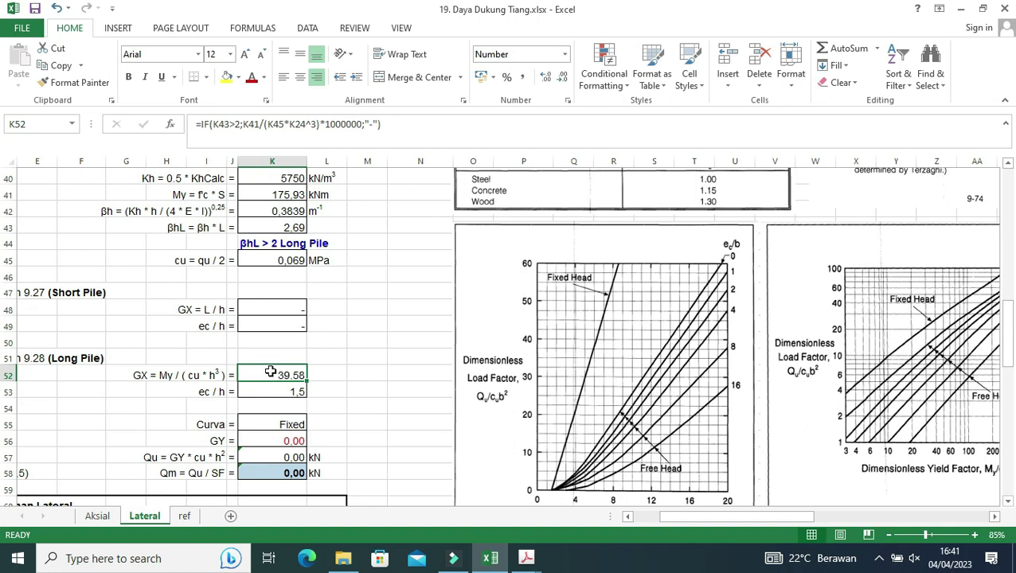
Enter 25 in K56 so GY reads 25,50, yielding Qu 283,33 kN and Qm 113,33 kN.
scroll(291, 374, down, 1)
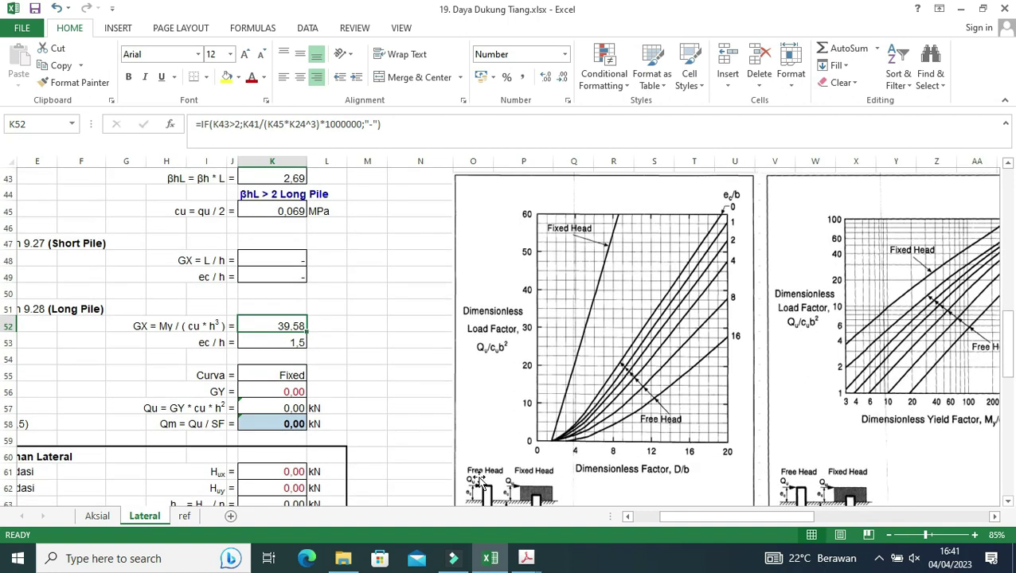
click(354, 358)
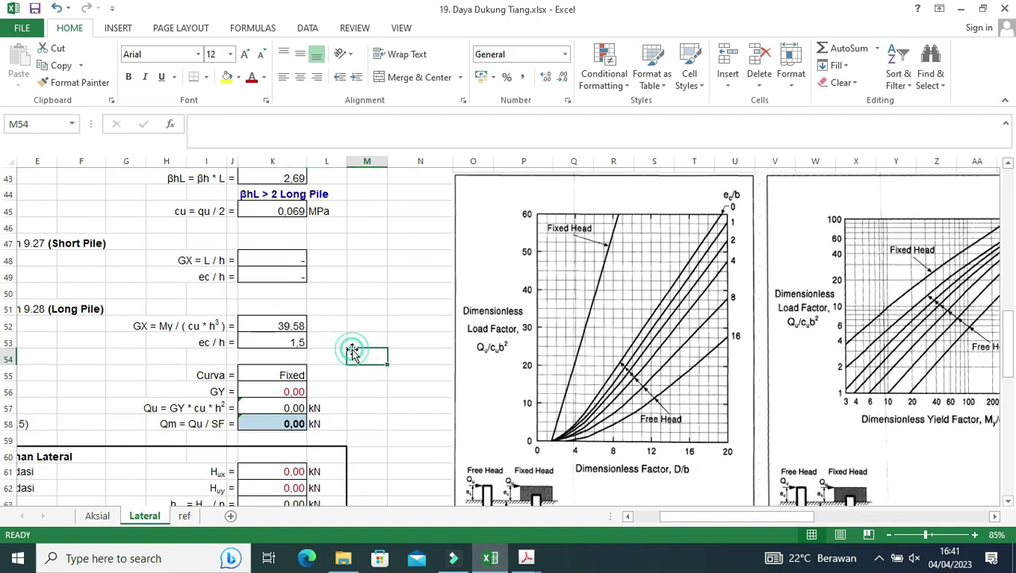
click(303, 372)
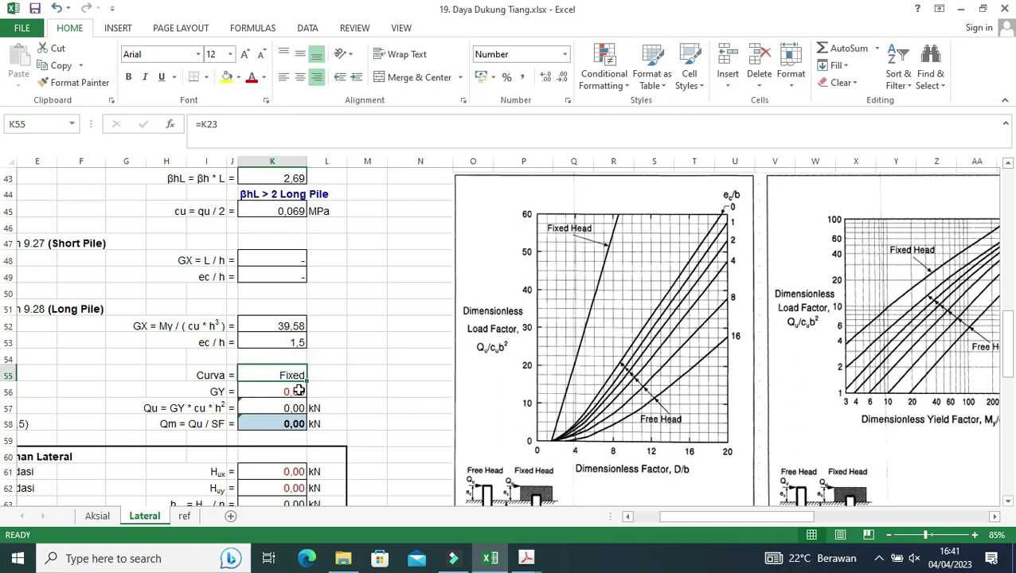
click(297, 390)
drag(694, 517, 722, 517)
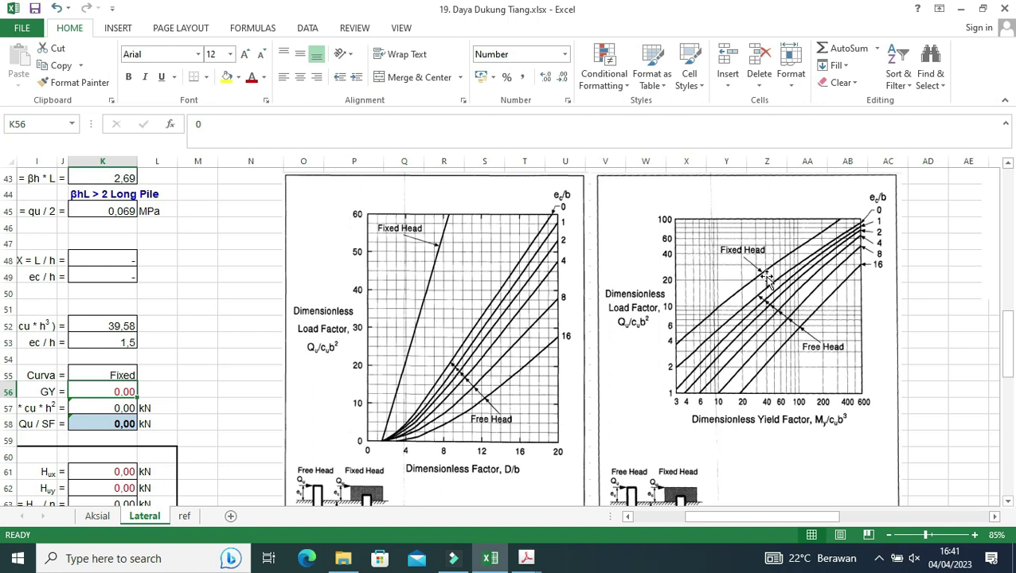
text(2)
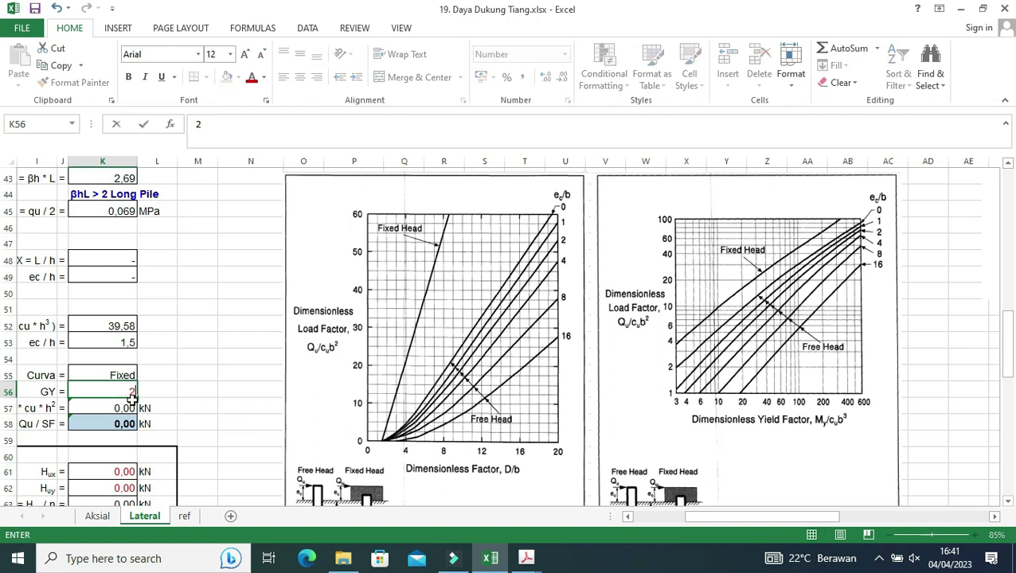
text(5,5)
click(204, 391)
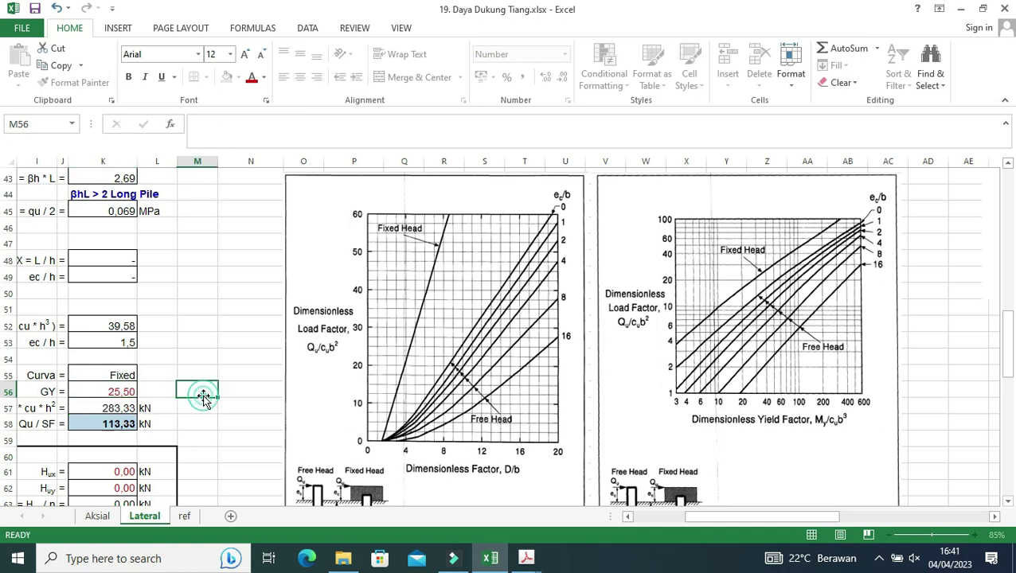
drag(758, 519, 719, 520)
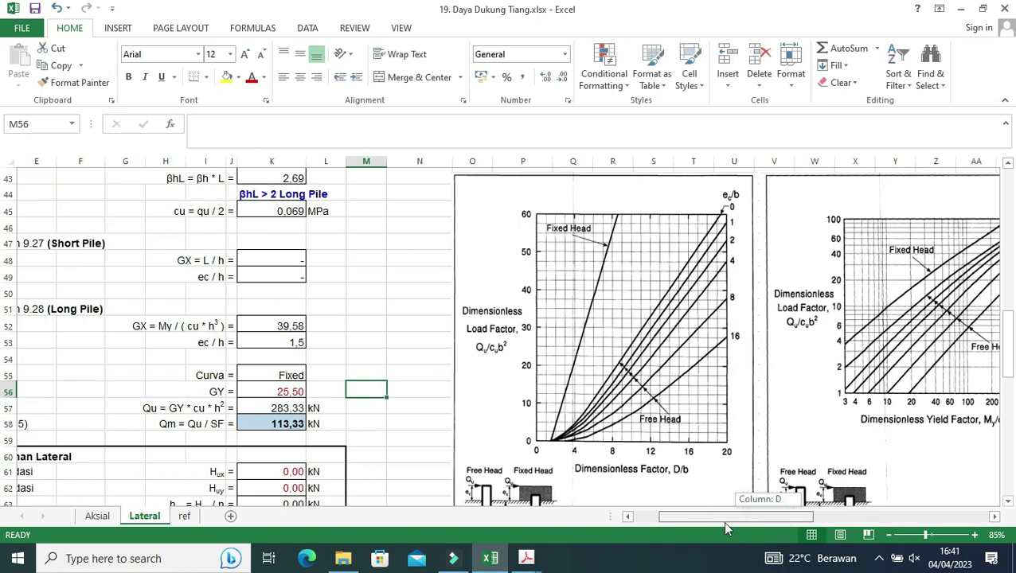
scroll(495, 408, down, 1)
scroll(457, 386, down, 1)
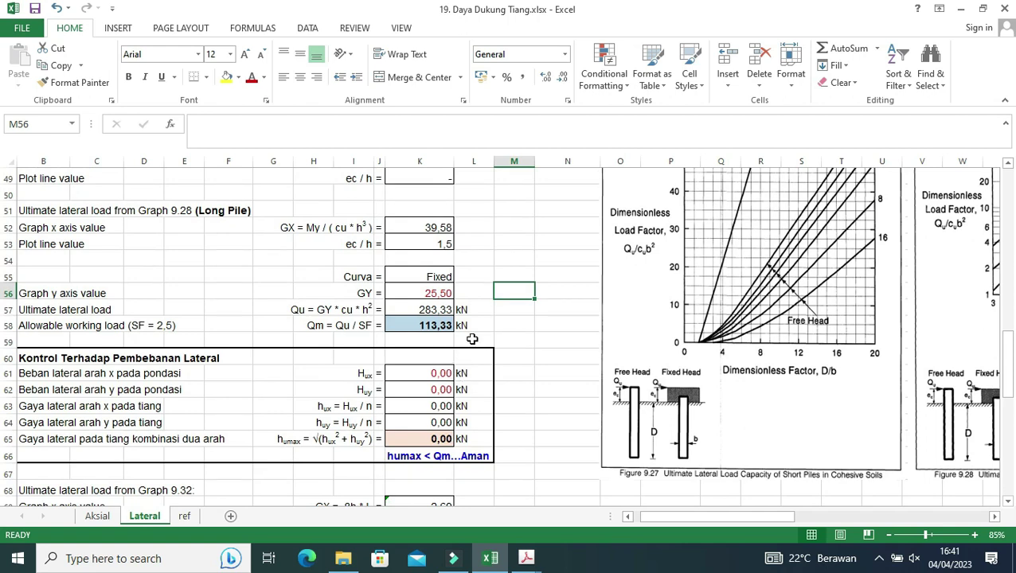
Verify Qu in K57 and Qm = K57/2,5 (113,33 kN) in K58, then select Hux in K61.
click(444, 308)
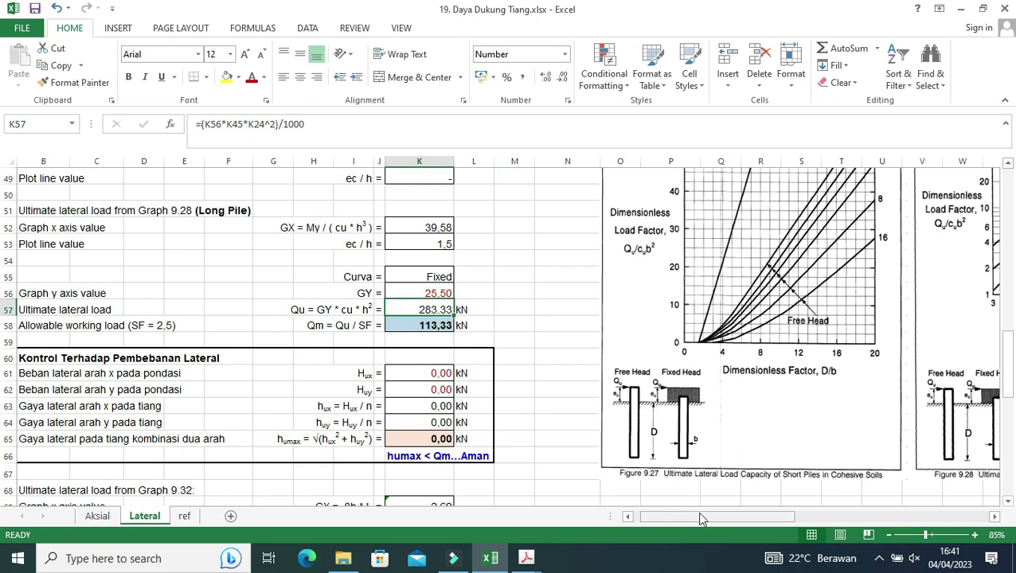
drag(699, 516, 683, 517)
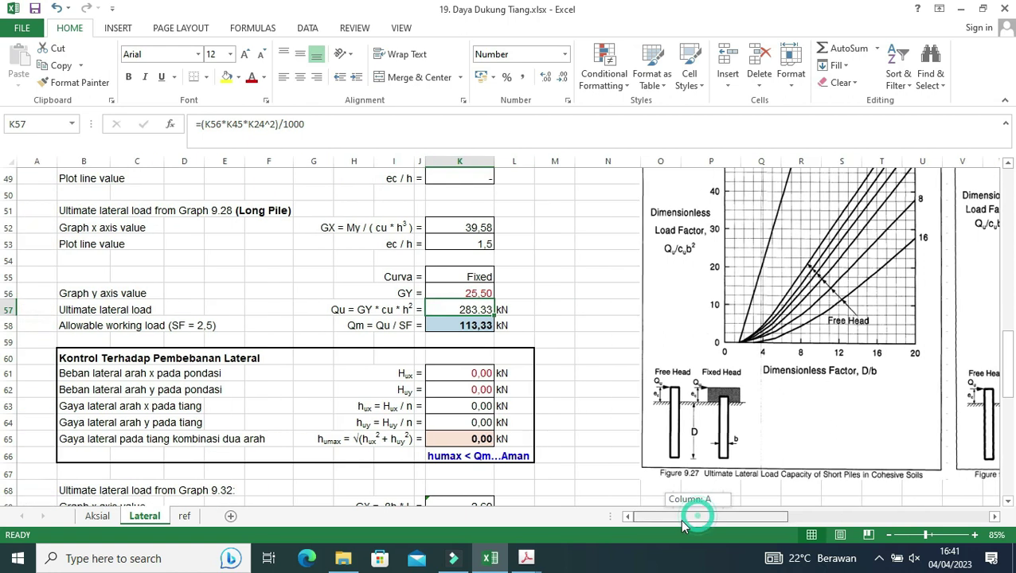
click(472, 326)
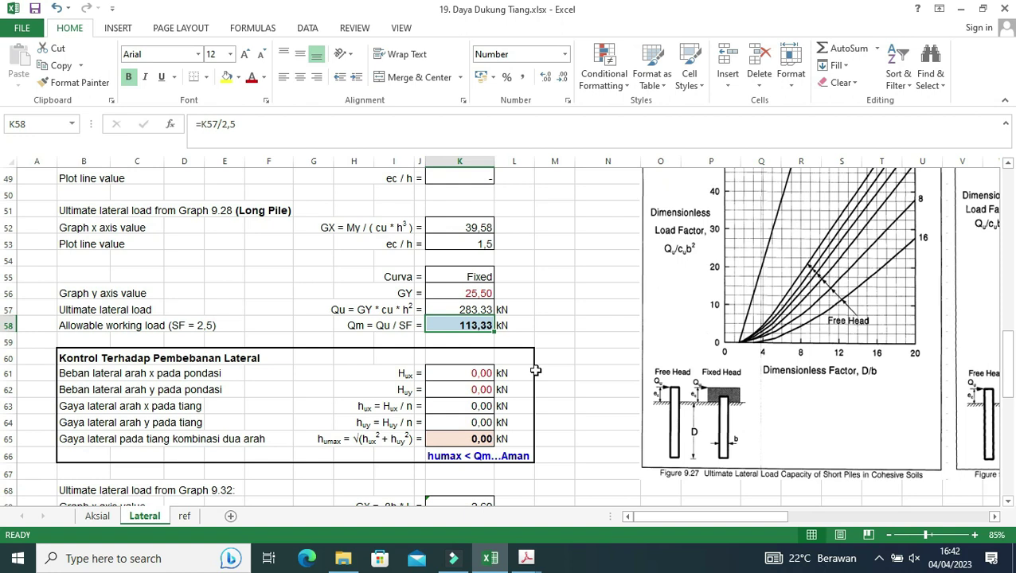
click(481, 373)
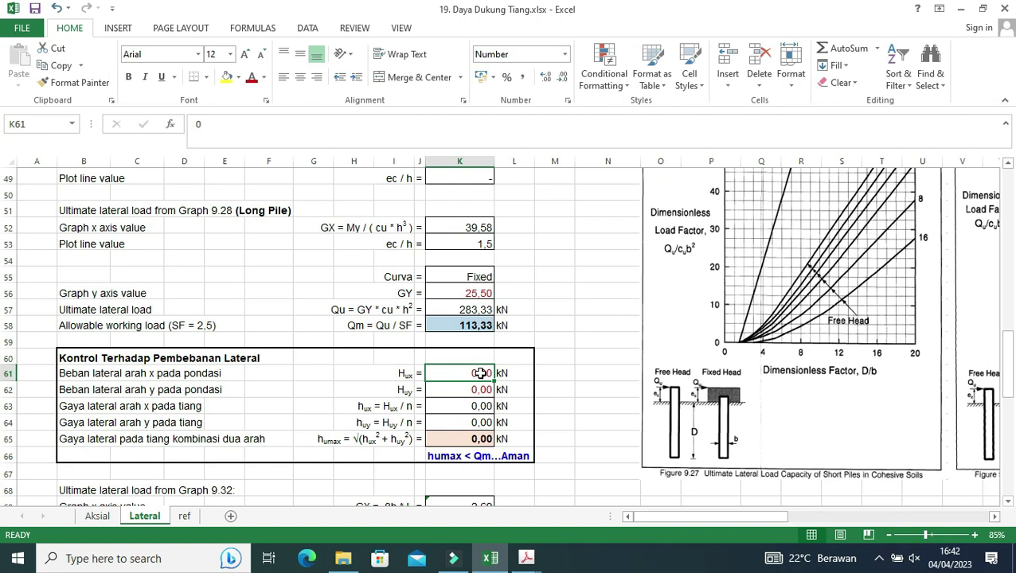
Enter Hux 90 kN and Huy 80 kN, then review K63's formula =K61/Aksial!G47.
text(90)
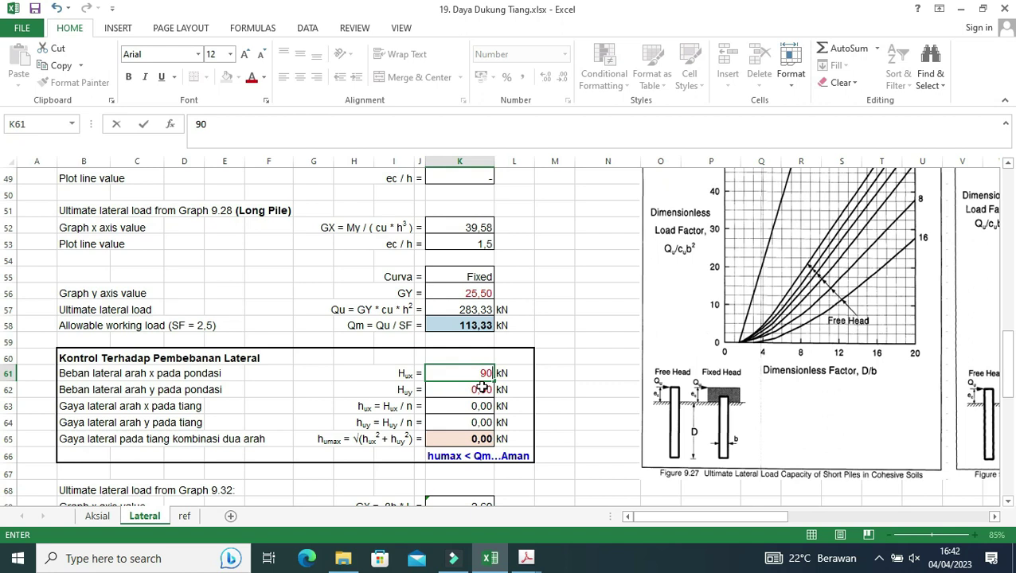
click(482, 387)
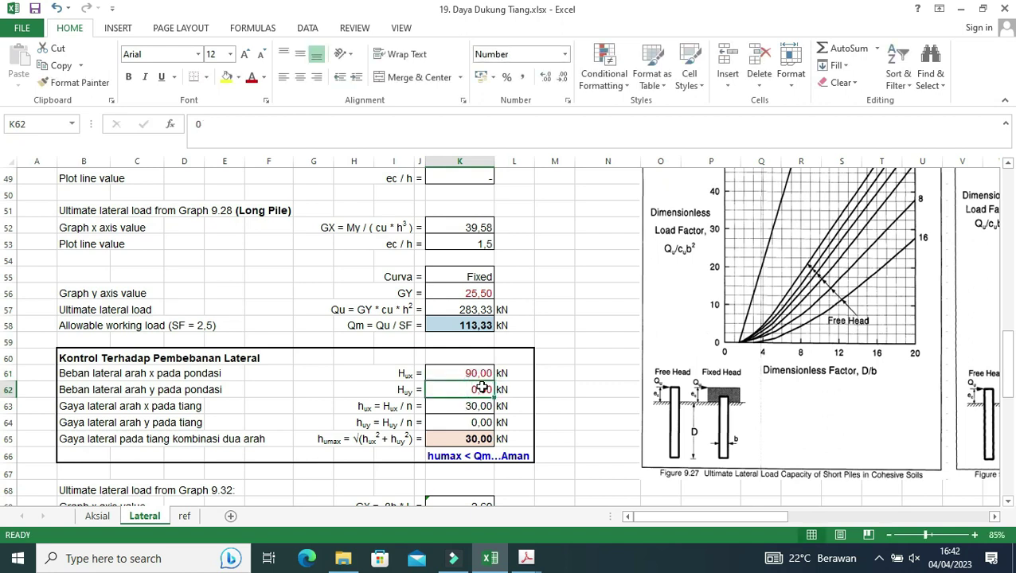
text(80)
click(555, 403)
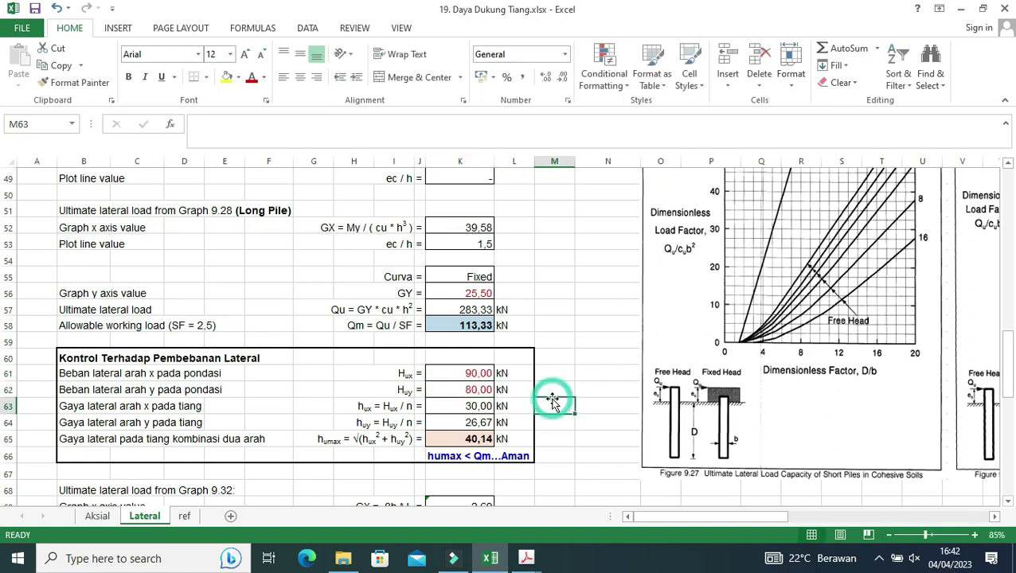
double_click(480, 405)
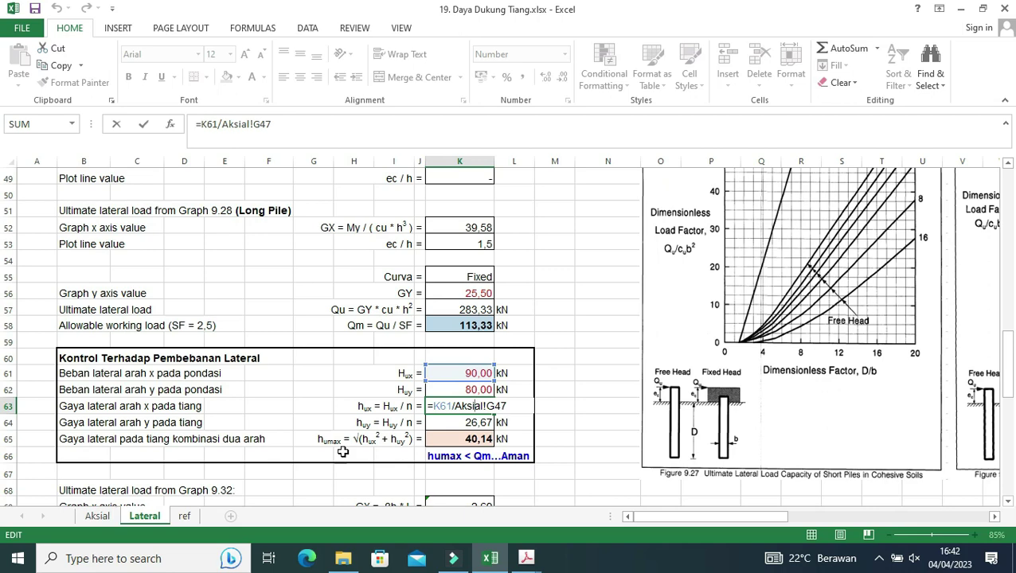
key(Escape)
click(97, 516)
scroll(265, 404, down, 3)
scroll(266, 403, down, 4)
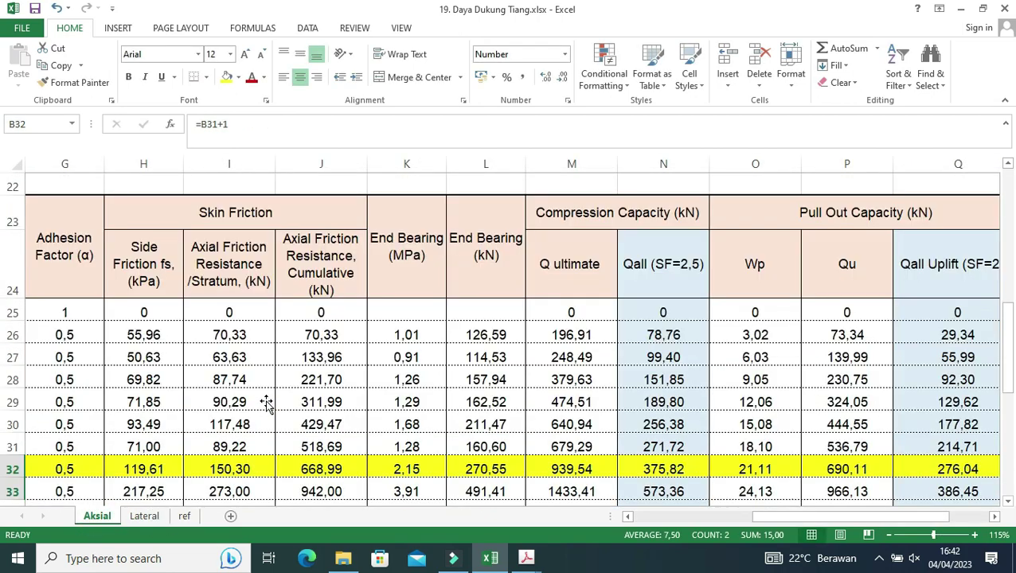
scroll(265, 404, down, 7)
mouse_move(756, 518)
mouse_down()
mouse_move(691, 534)
mouse_move(674, 524)
mouse_up()
click(417, 274)
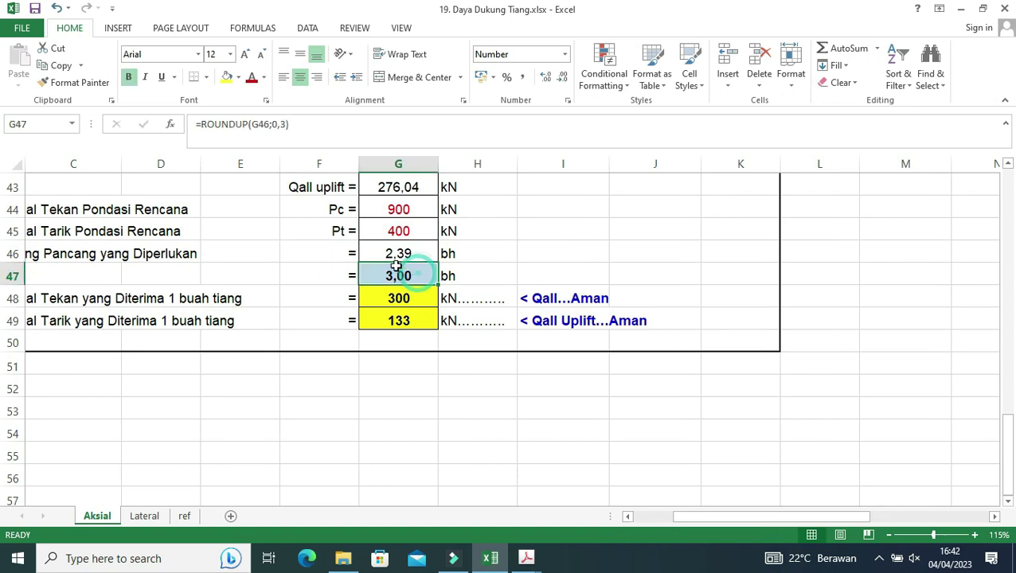
click(144, 515)
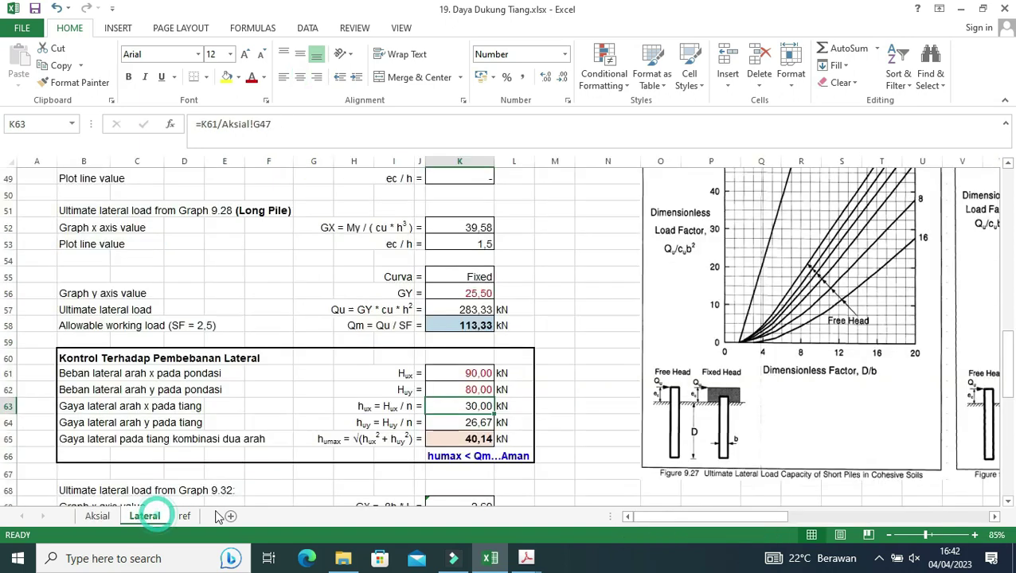
double_click(484, 422)
key(Escape)
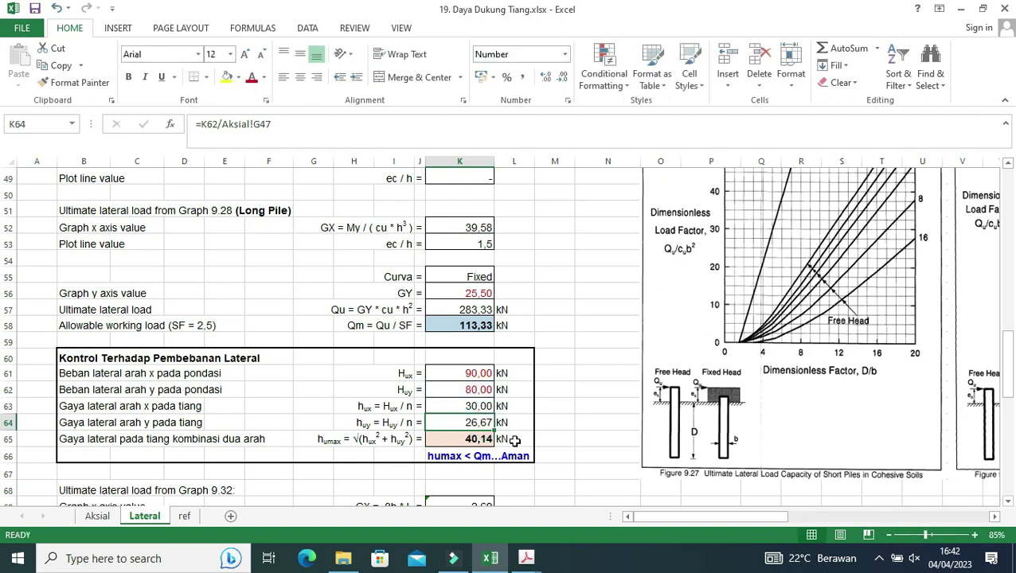
double_click(481, 440)
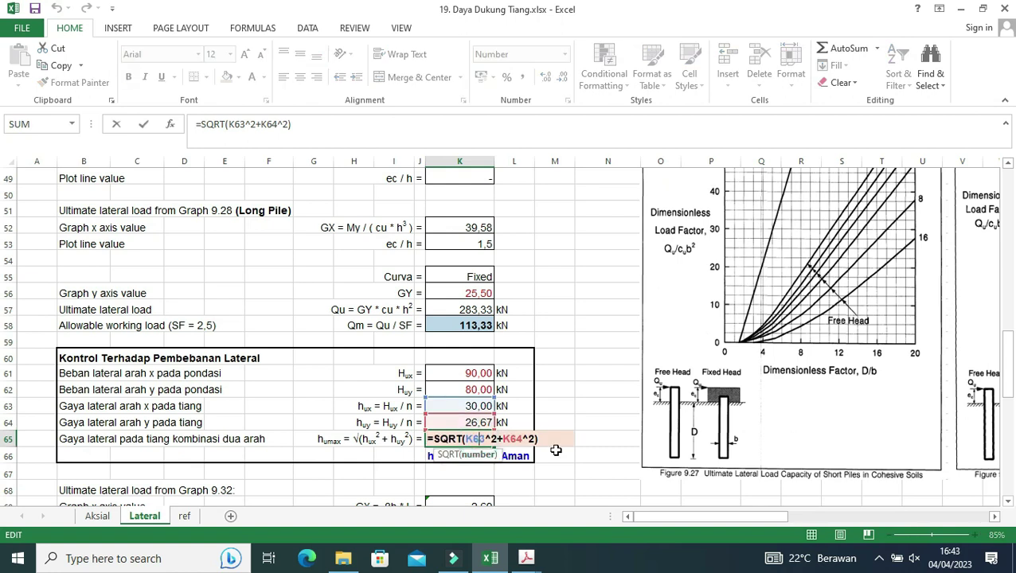
key(Escape)
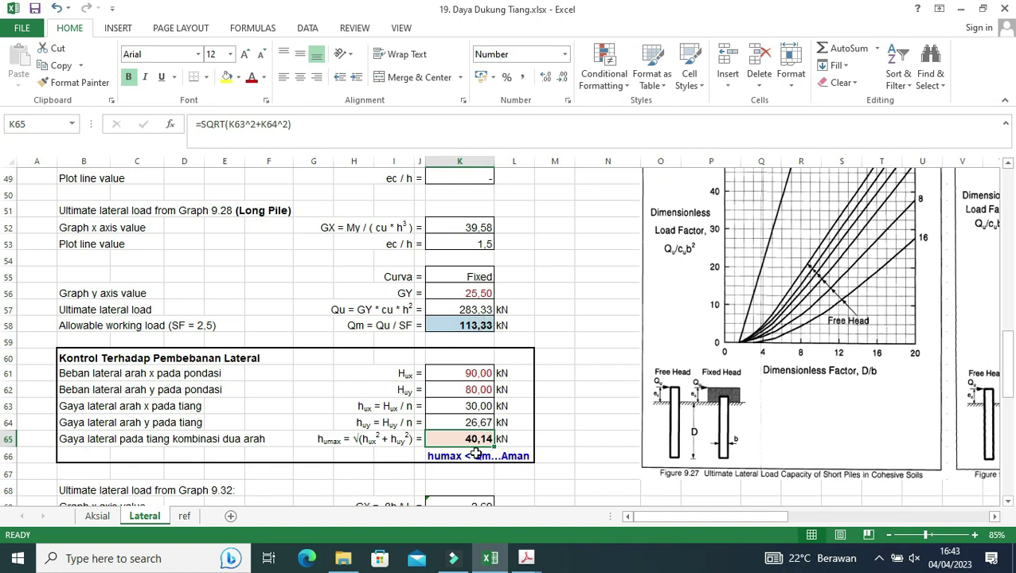
double_click(476, 452)
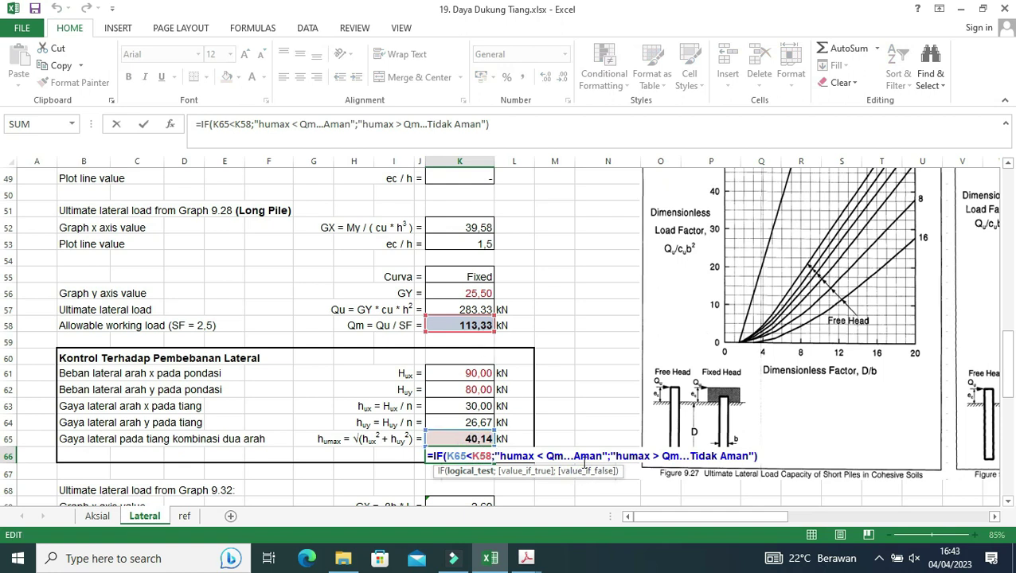
key(Escape)
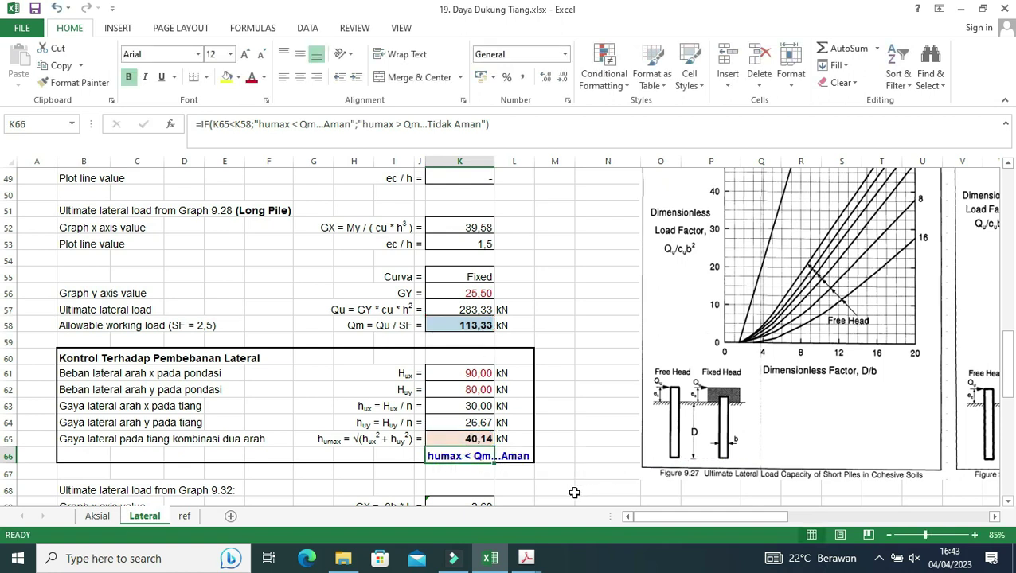
click(573, 493)
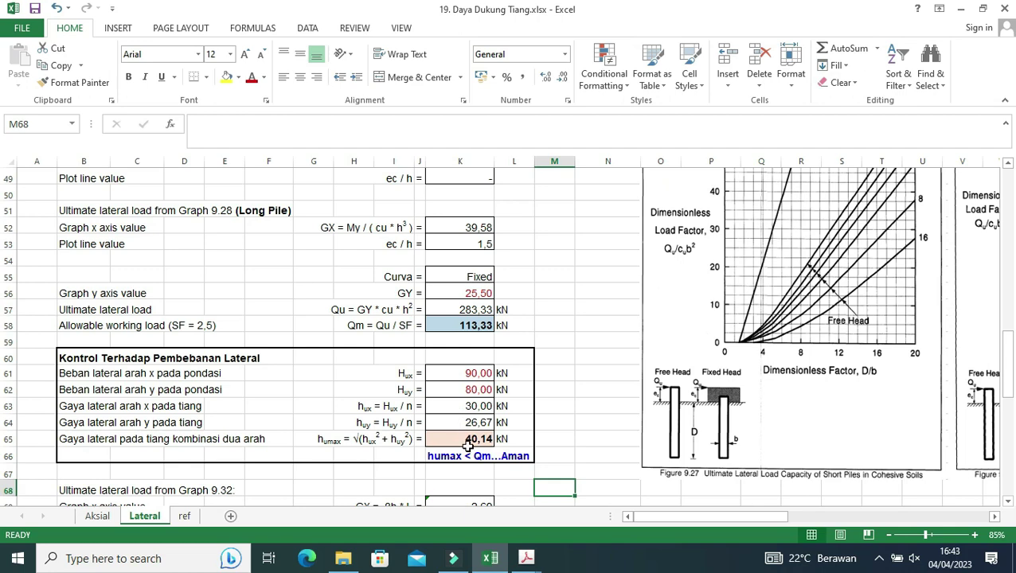
scroll(468, 446, down, 2)
scroll(470, 398, down, 1)
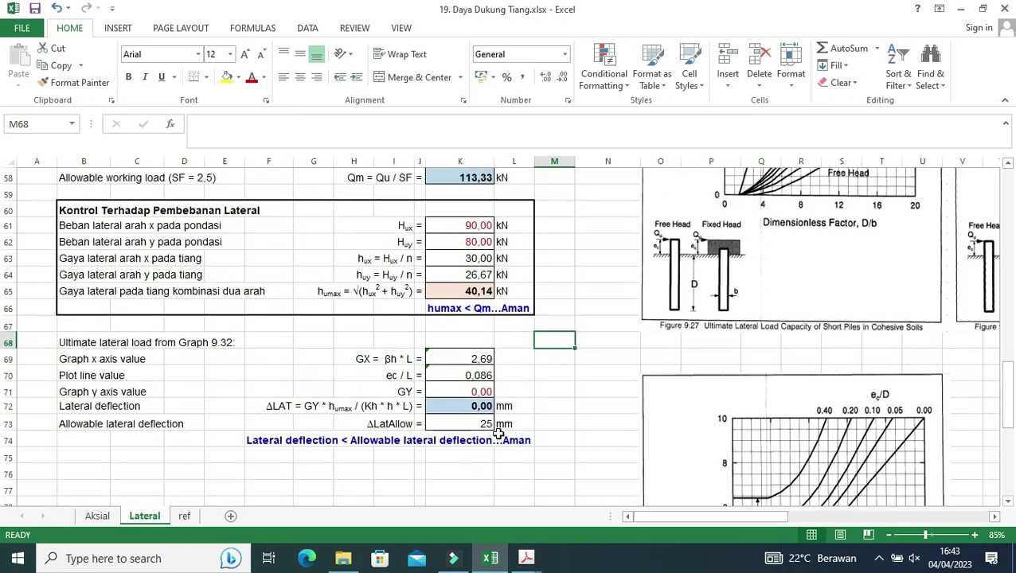
click(471, 359)
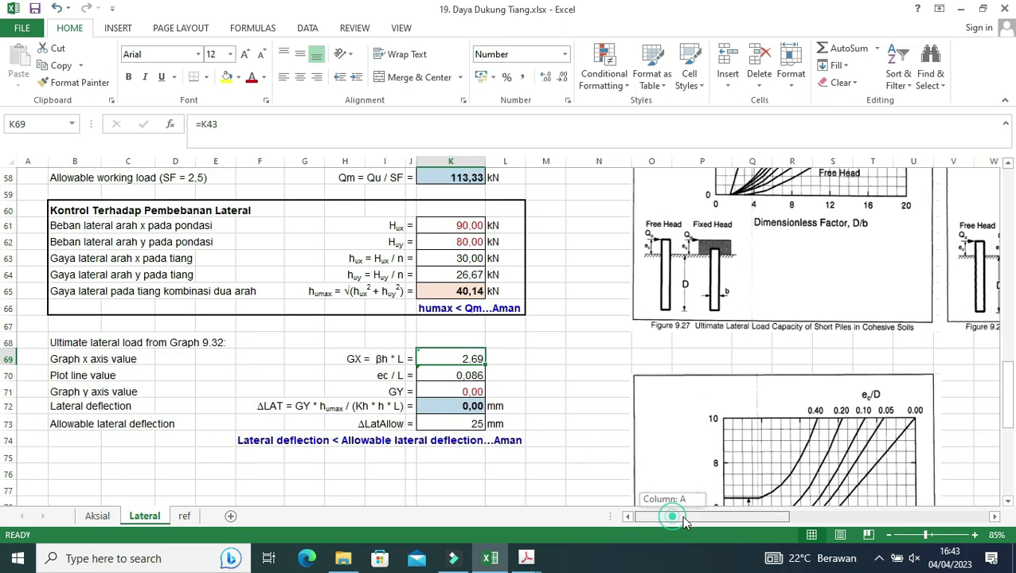
drag(681, 515, 720, 515)
scroll(546, 406, down, 3)
scroll(546, 406, down, 1)
scroll(546, 406, down, 3)
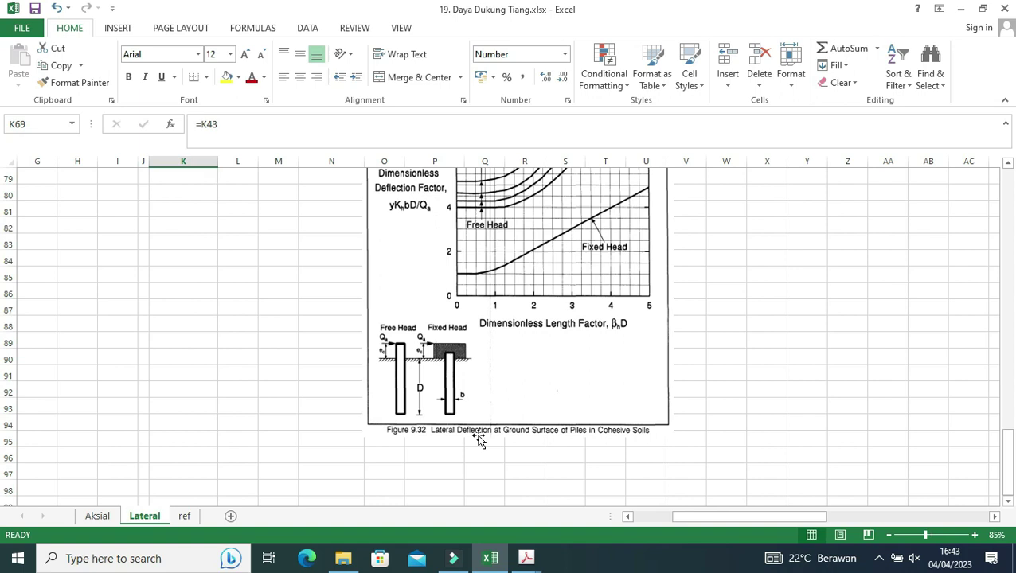
scroll(625, 473, up, 1)
scroll(625, 475, up, 1)
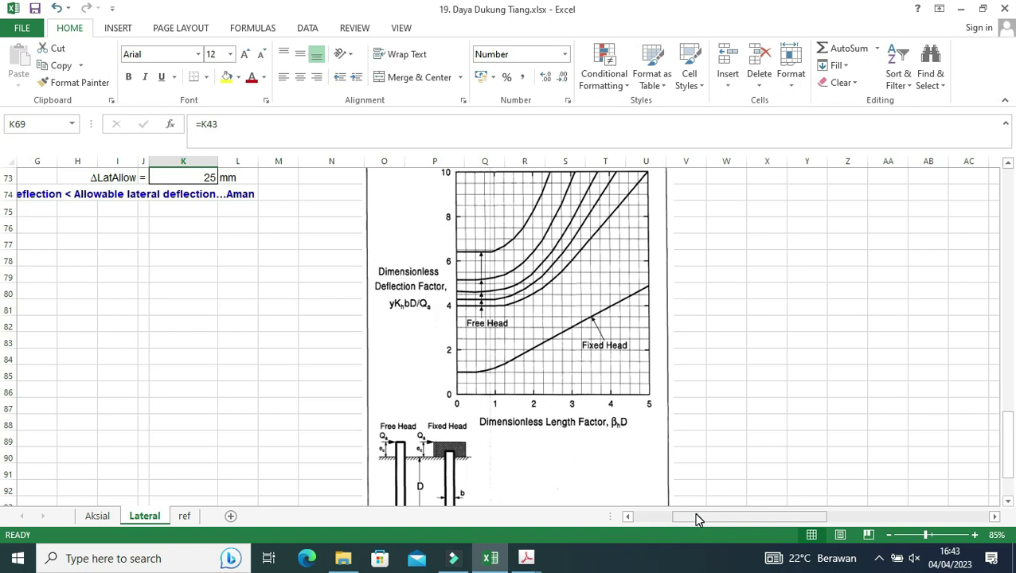
drag(772, 517, 713, 522)
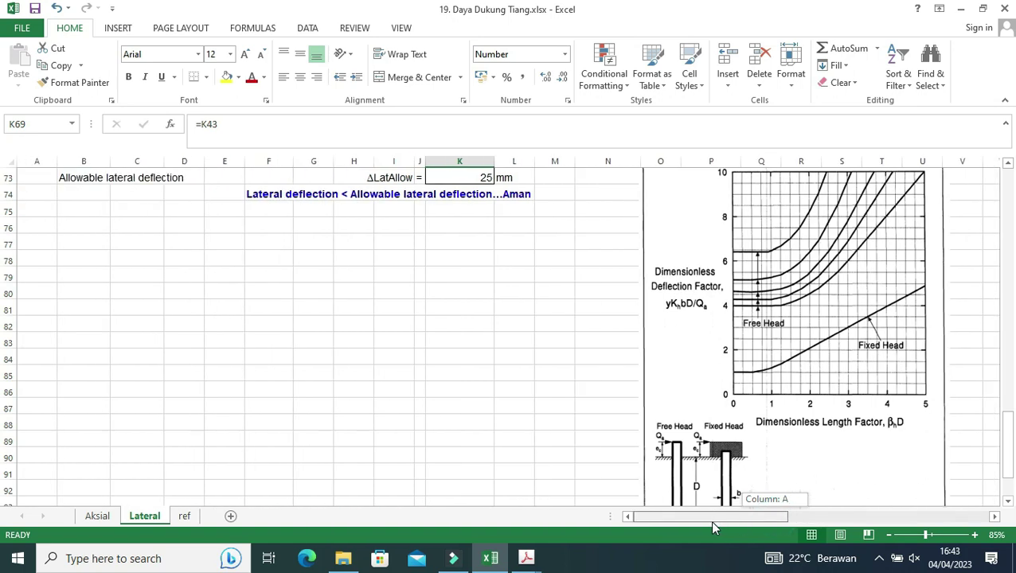
scroll(606, 462, up, 2)
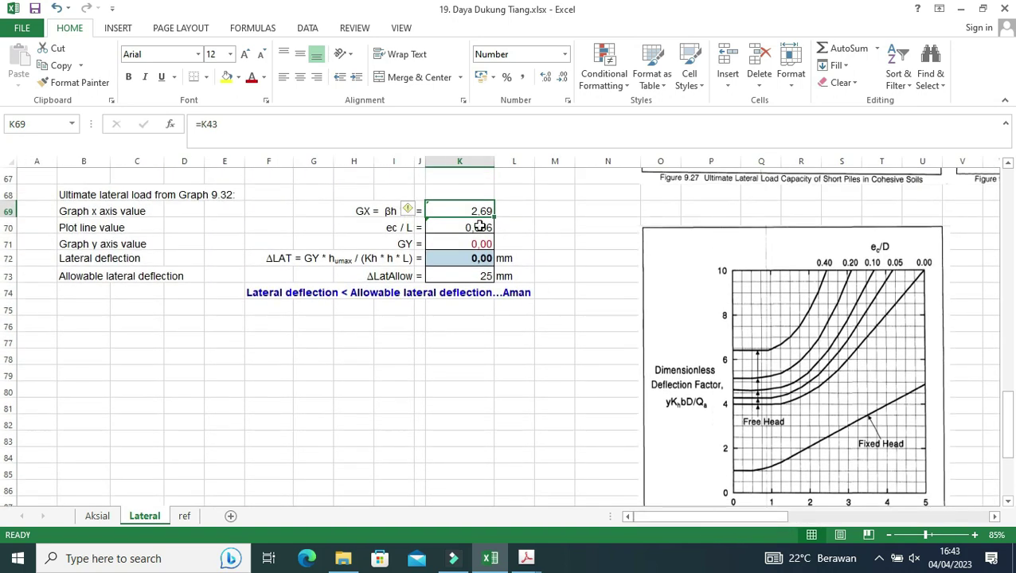
double_click(476, 217)
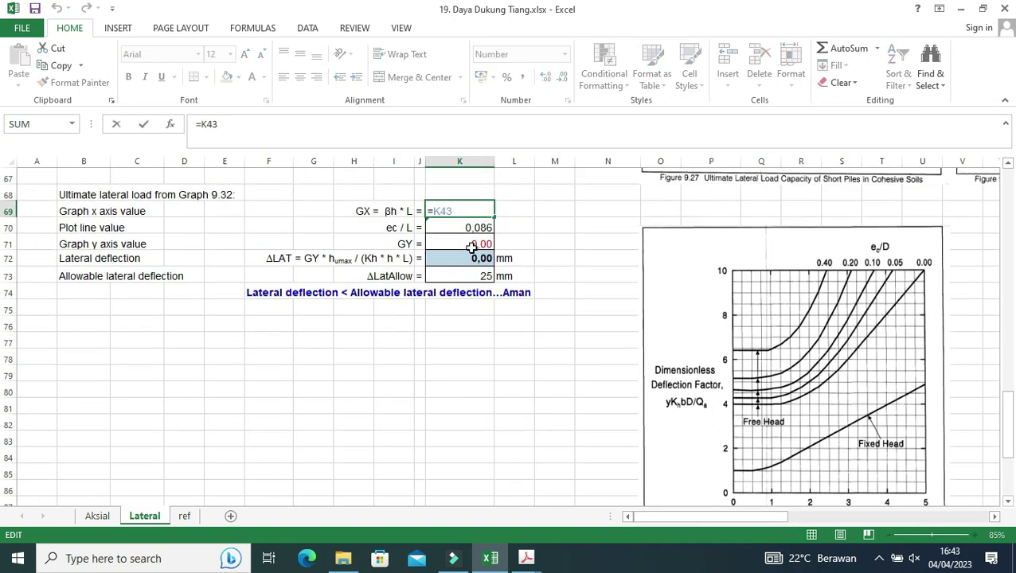
scroll(471, 248, up, 2)
scroll(503, 335, up, 4)
scroll(506, 335, up, 3)
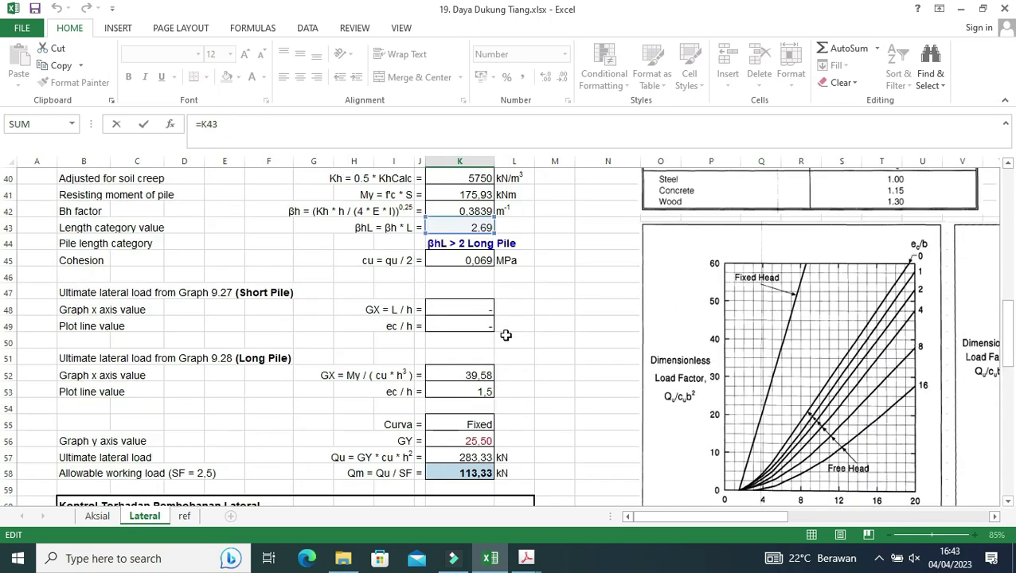
scroll(478, 279, down, 4)
scroll(473, 328, down, 3)
key(Return)
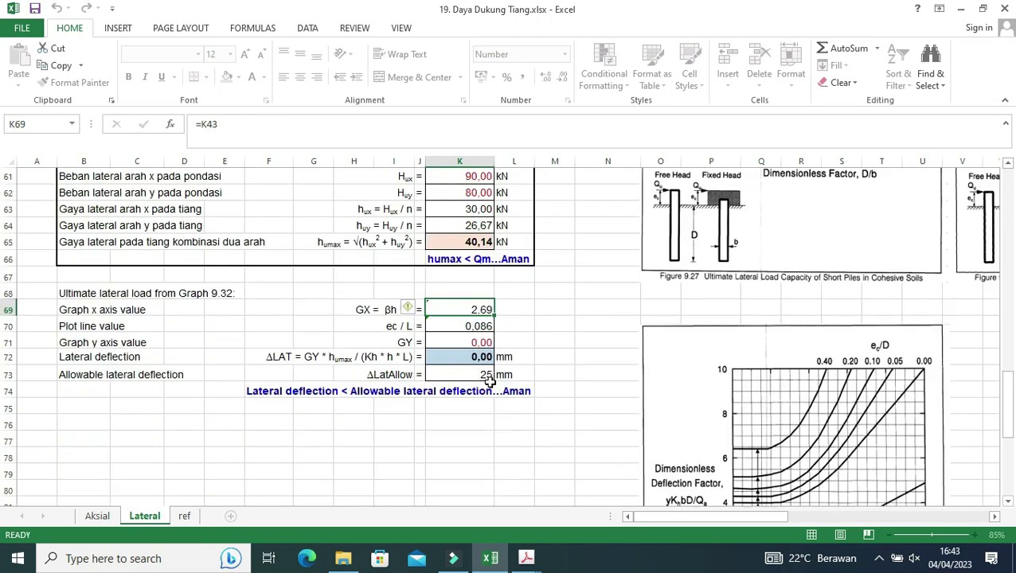
double_click(472, 327)
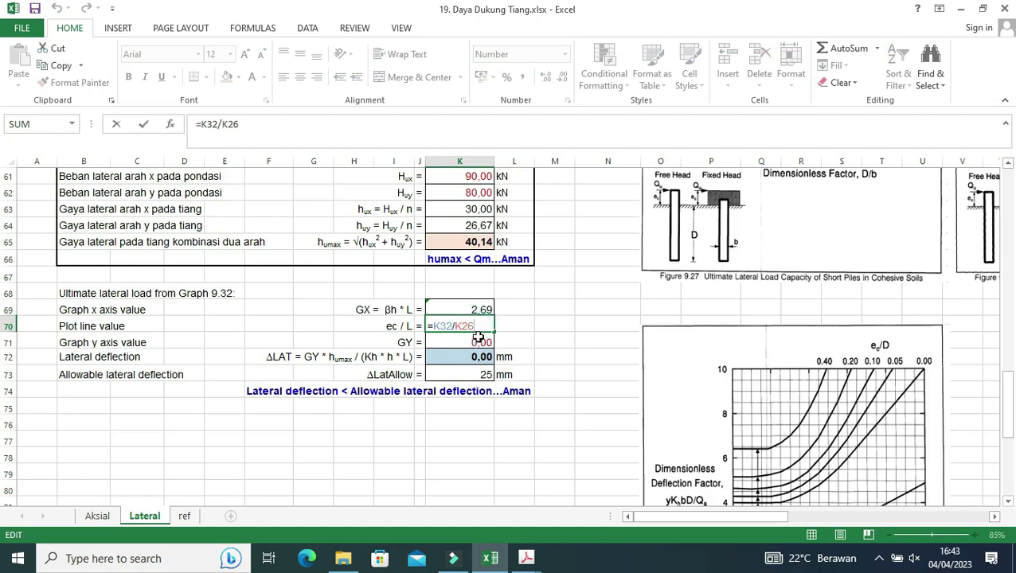
scroll(476, 335, up, 2)
scroll(531, 421, up, 4)
scroll(531, 421, up, 4)
scroll(532, 421, up, 4)
scroll(528, 411, down, 1)
scroll(527, 411, down, 5)
scroll(528, 411, down, 4)
scroll(528, 412, down, 3)
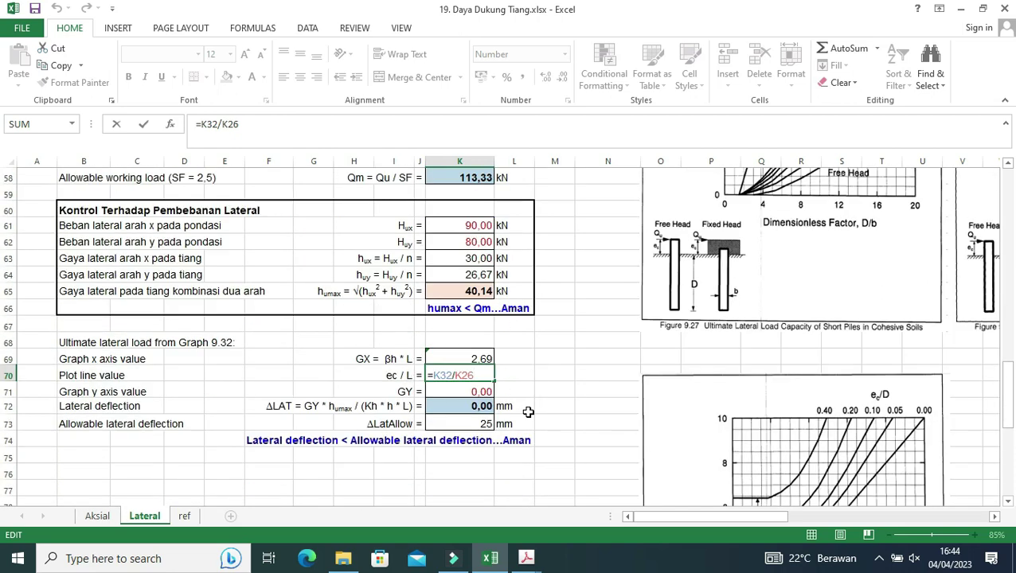
key(Return)
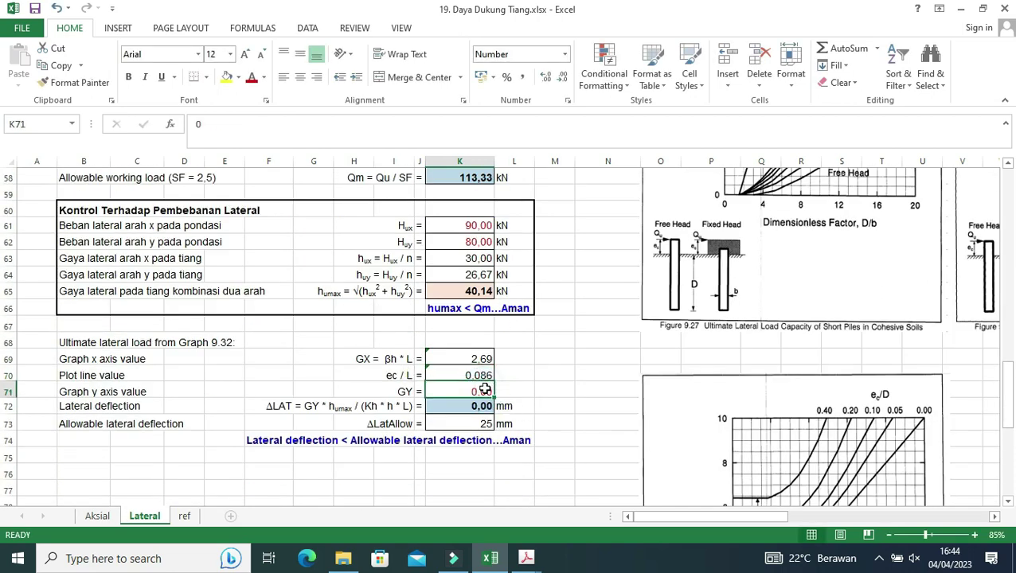
scroll(494, 395, down, 1)
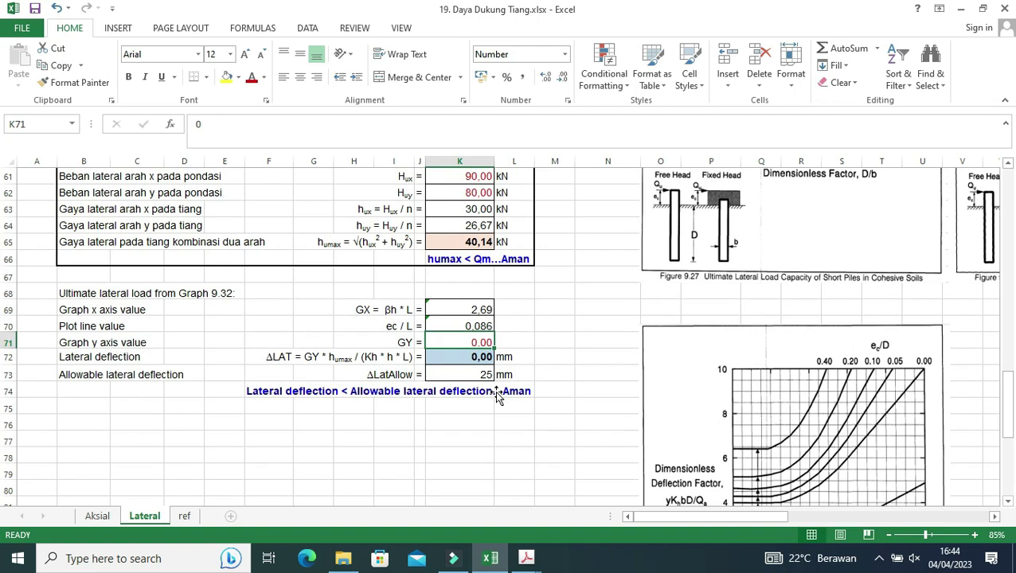
scroll(496, 396, down, 1)
scroll(497, 394, down, 1)
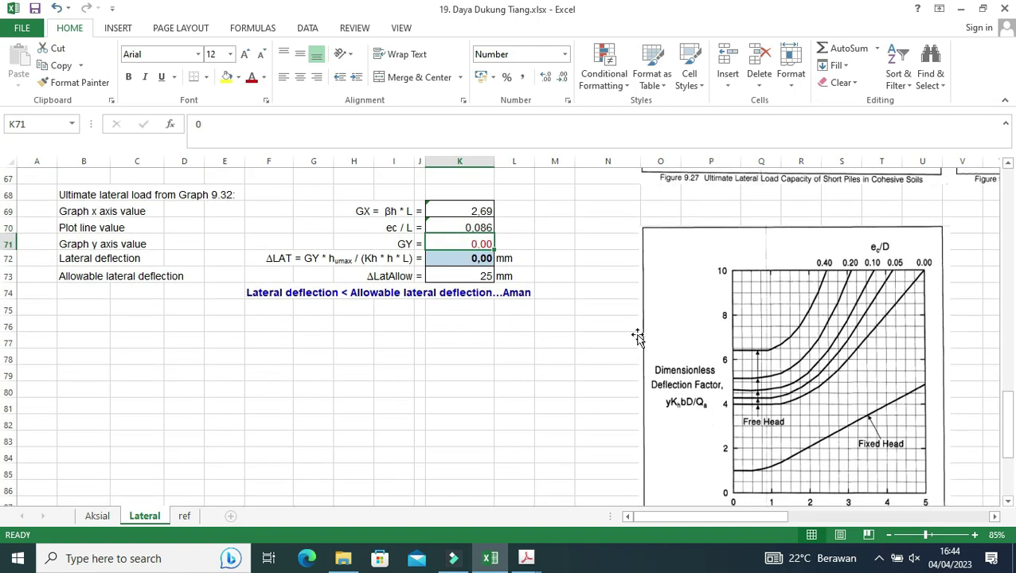
scroll(638, 336, down, 1)
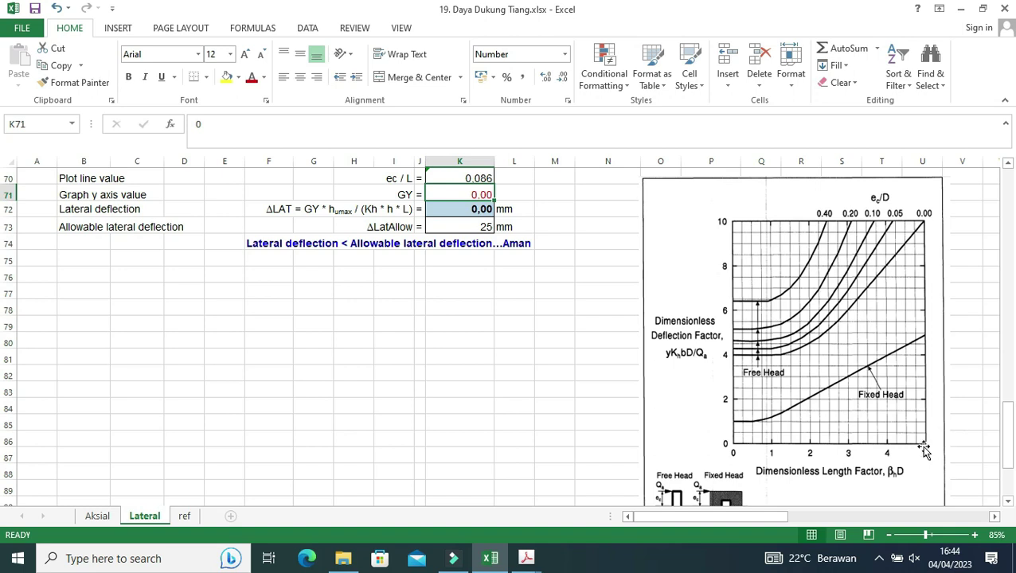
scroll(393, 199, up, 1)
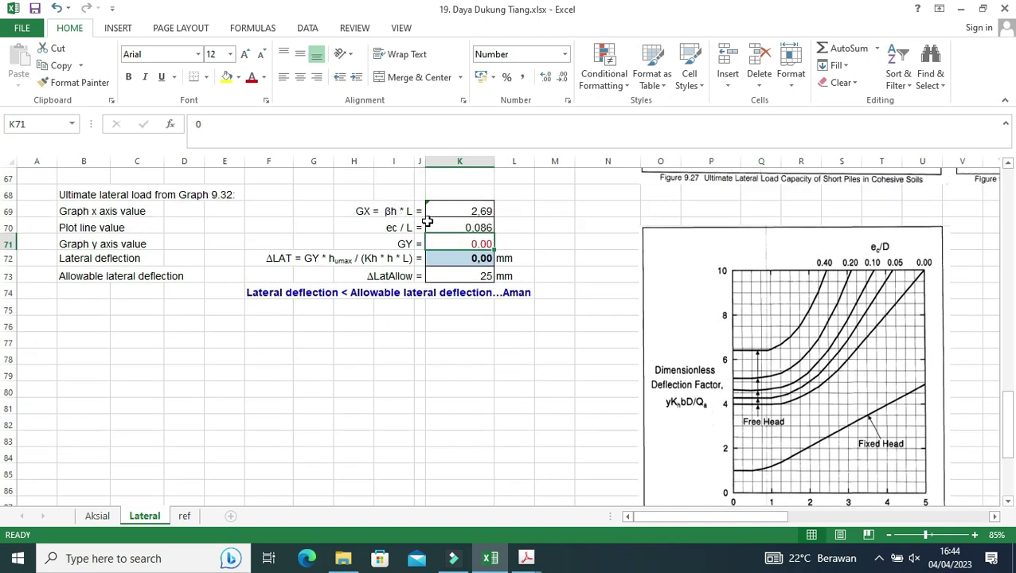
scroll(593, 297, down, 3)
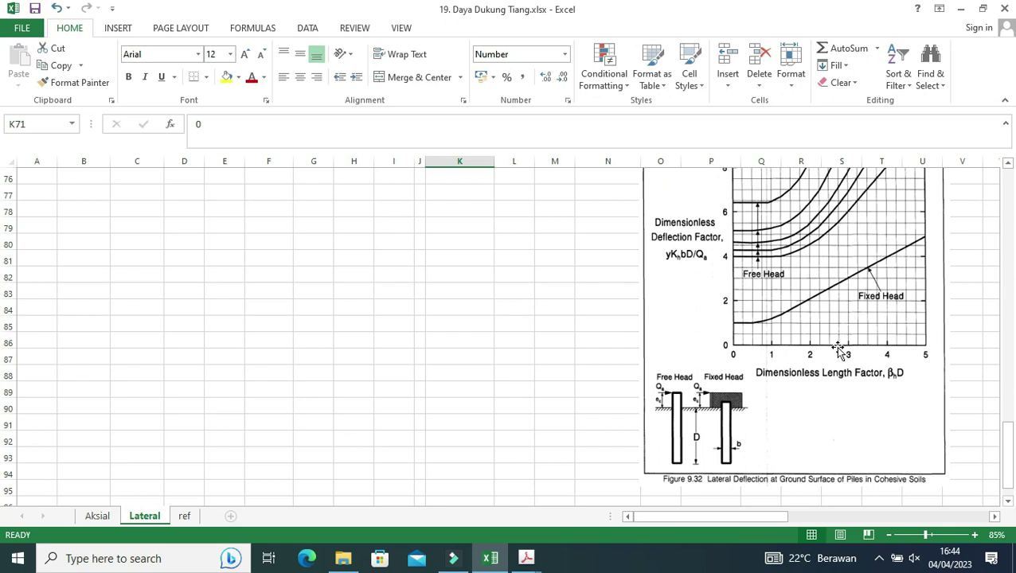
scroll(836, 348, up, 1)
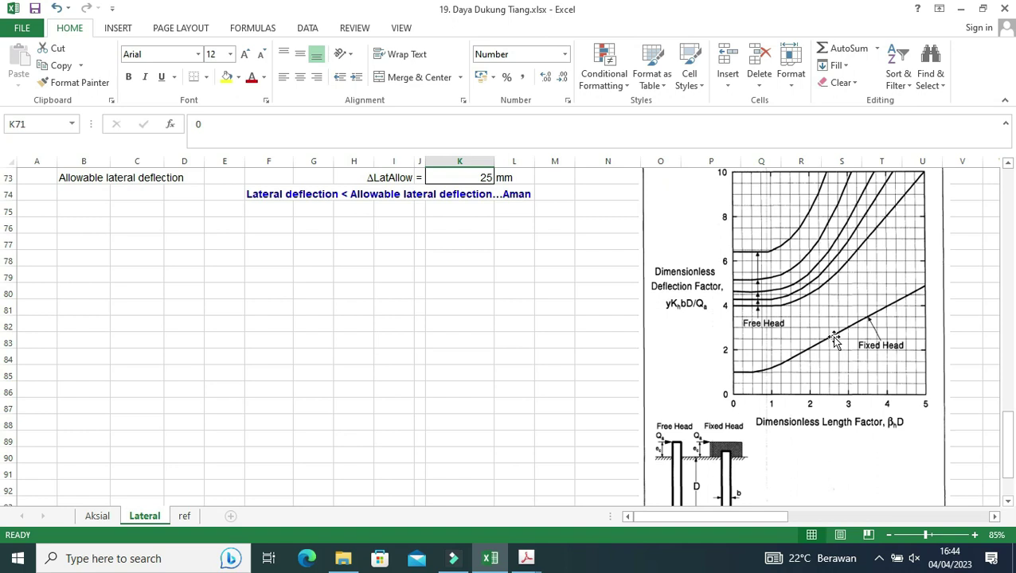
scroll(835, 338, up, 2)
scroll(835, 338, up, 1)
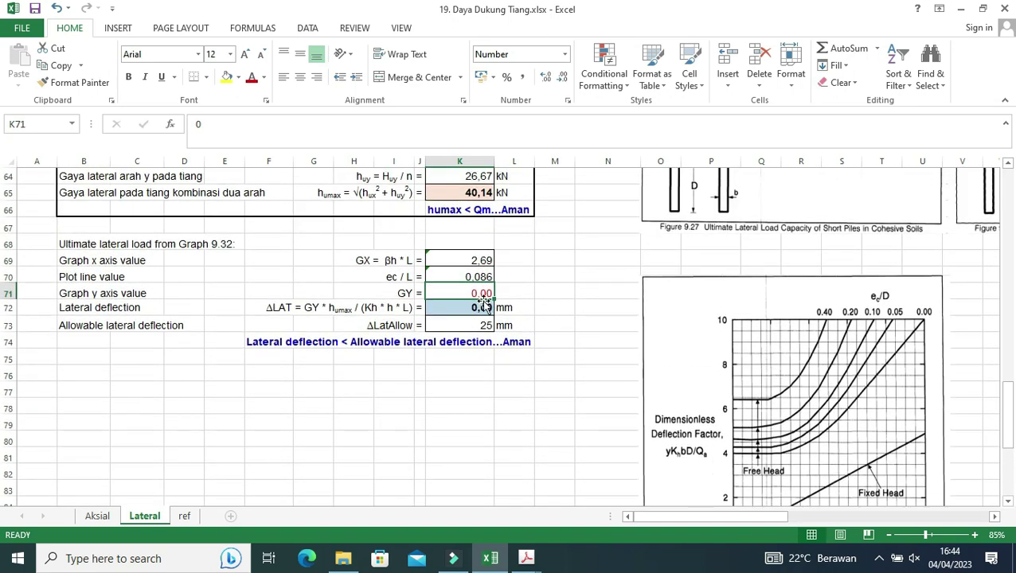
Enter GY 2,63 in K71, giving 6,56 mm deflection against the 25 mm allowable.
text(2,63)
click(526, 371)
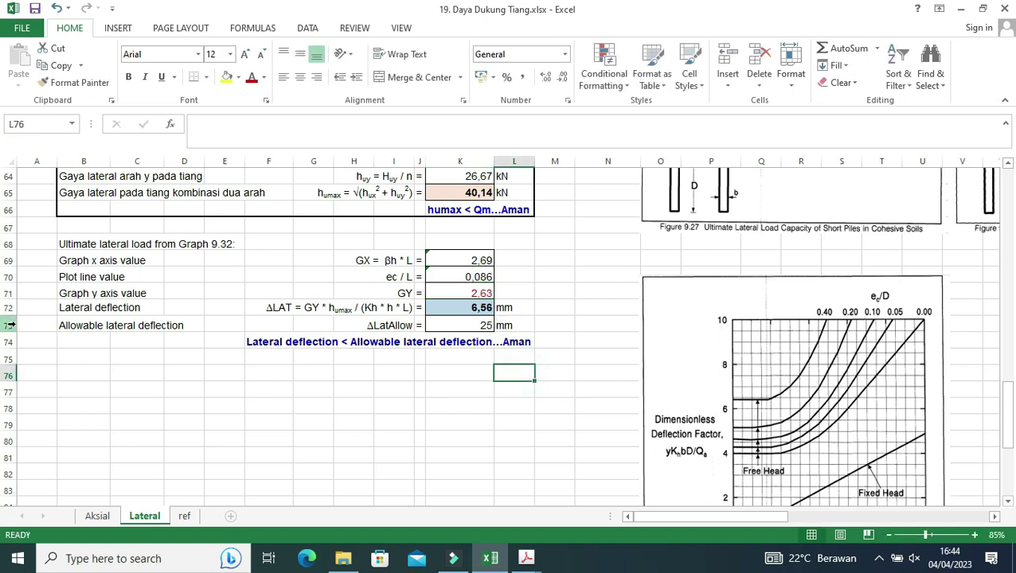
drag(62, 311, 474, 308)
click(591, 307)
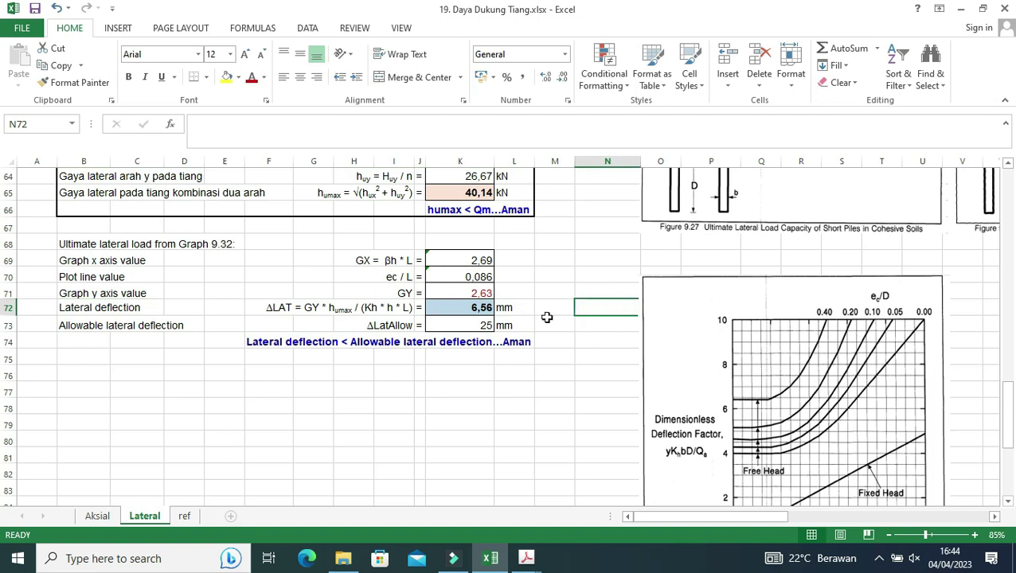
drag(70, 325, 466, 321)
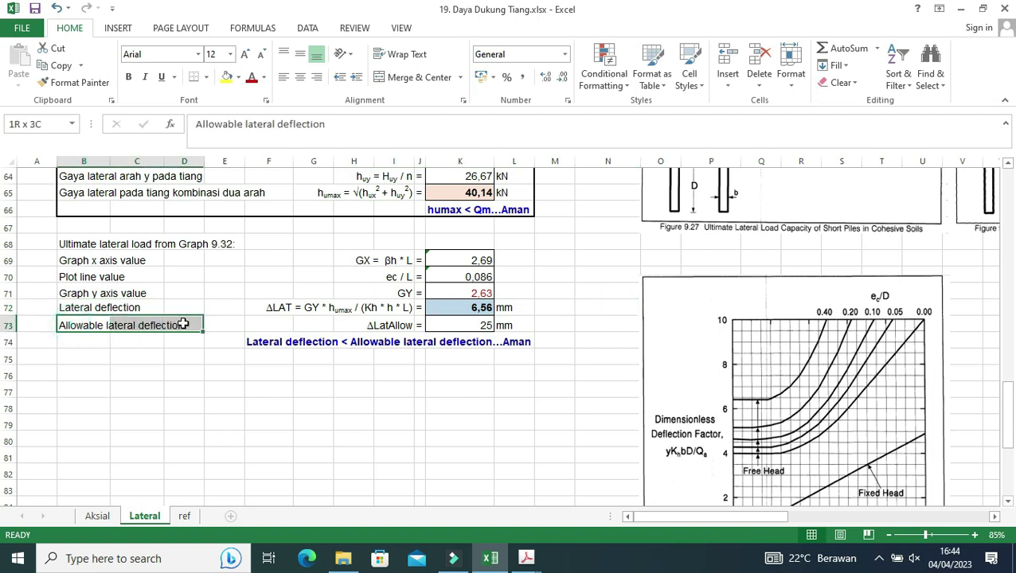
click(466, 322)
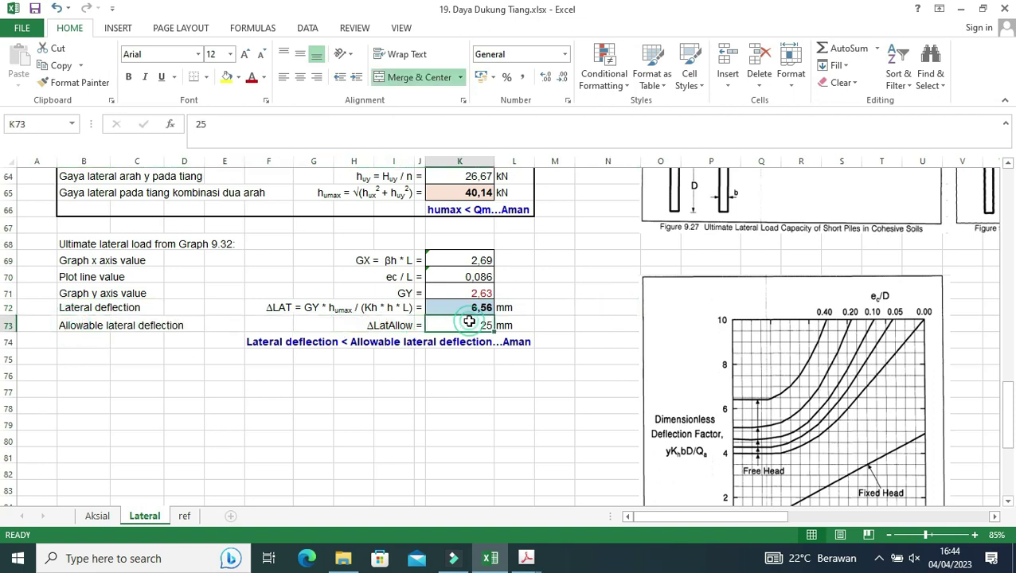
Re-enter the IF safety check formula in F74 so it reads Aman.
double_click(463, 342)
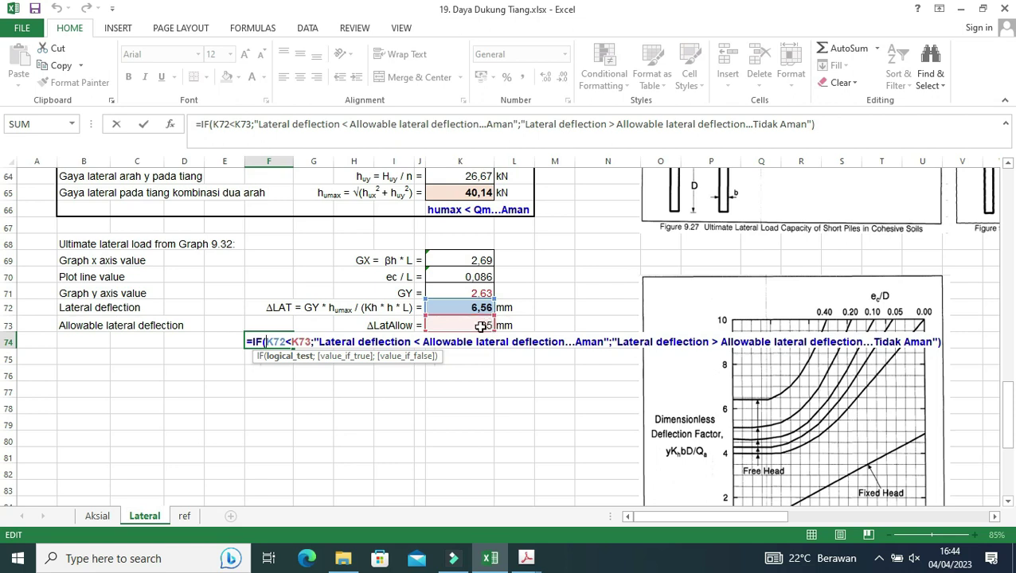
key(Return)
click(494, 378)
Ignore the error flag on the GX value in K69.
scroll(494, 379, up, 3)
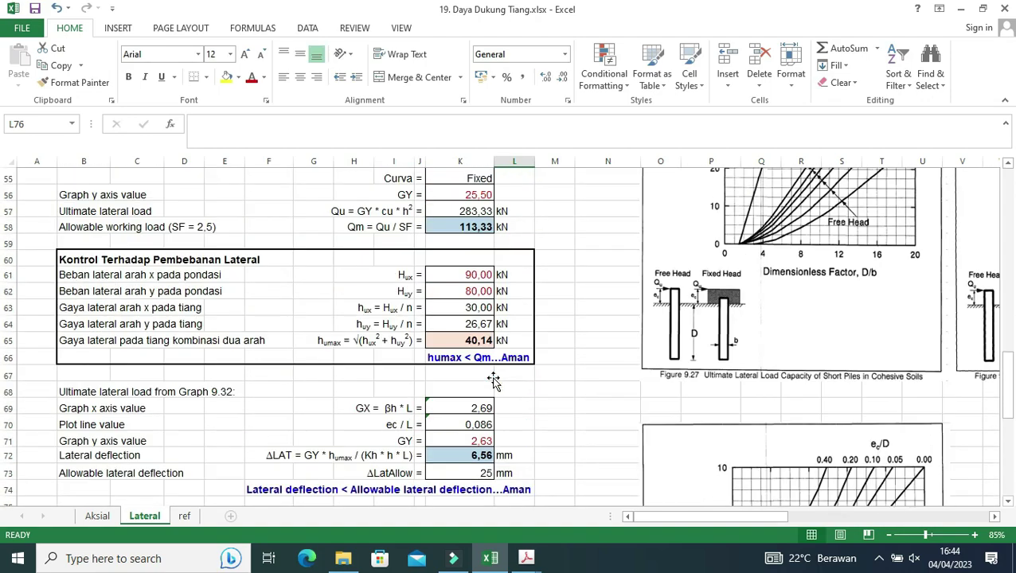
scroll(494, 382, up, 3)
scroll(494, 384, up, 1)
scroll(493, 384, down, 1)
scroll(493, 381, down, 3)
scroll(489, 358, down, 4)
scroll(458, 273, up, 1)
drag(446, 260, 444, 276)
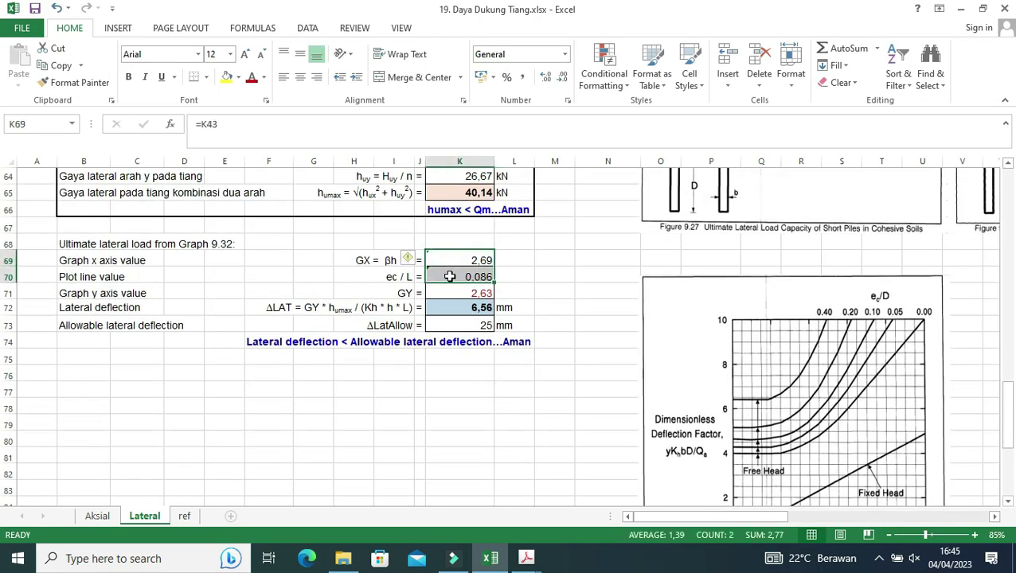
click(419, 259)
click(450, 332)
click(565, 340)
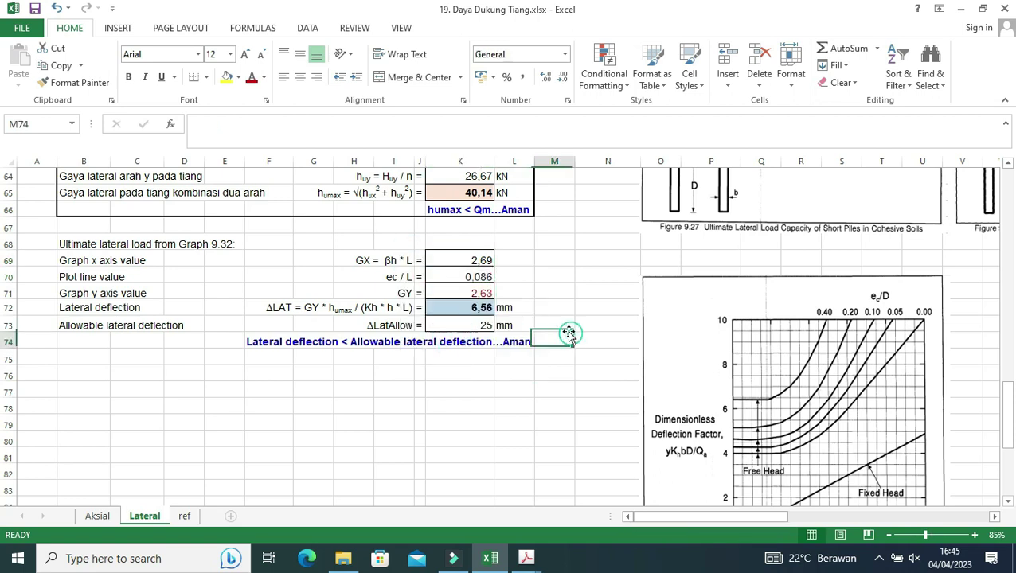
Review the Aksial sheet's Kontrol section, zoomed in on the axial load check results.
click(97, 516)
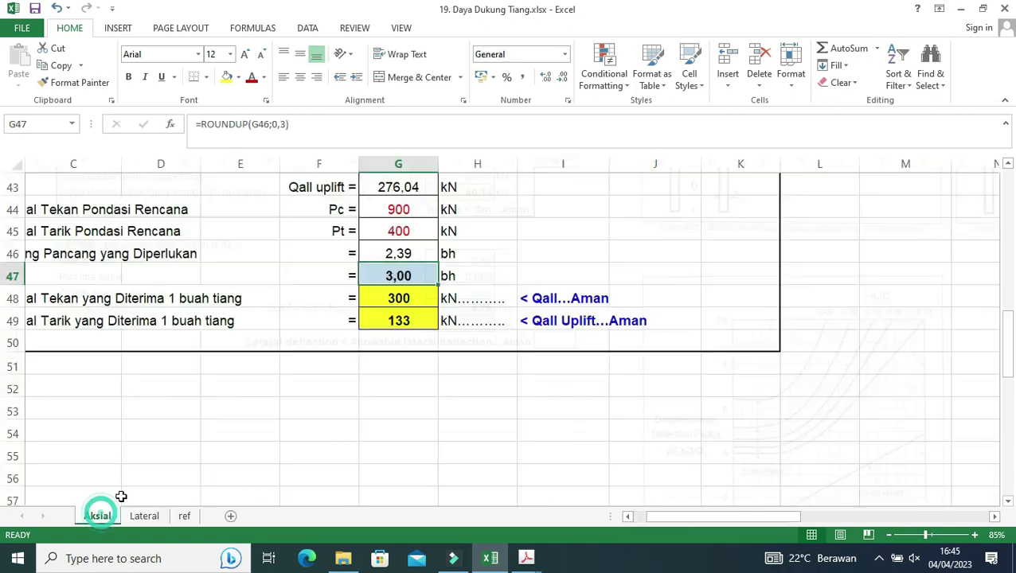
ctrl+scroll(431, 335, up, 2)
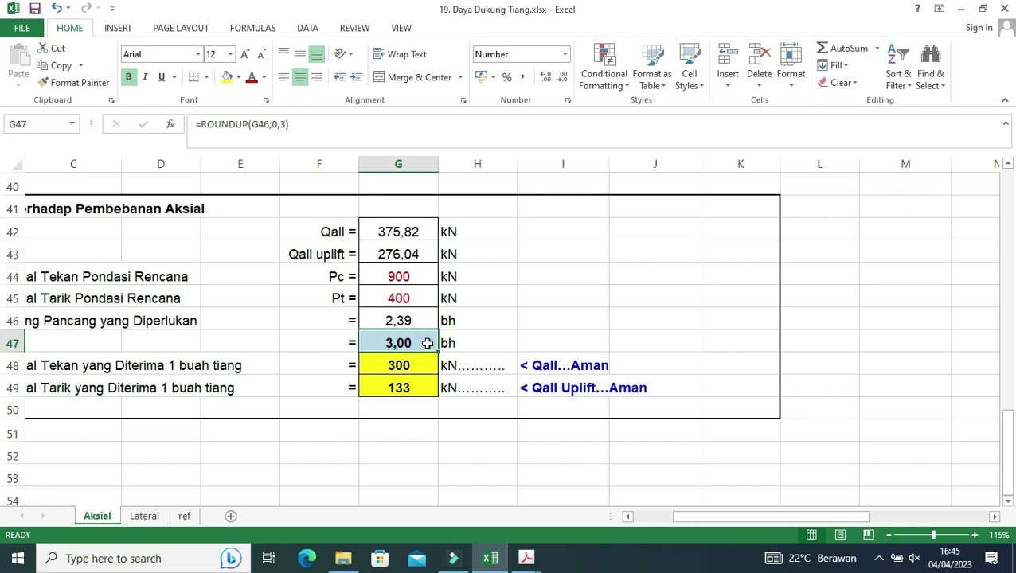
drag(789, 518, 749, 518)
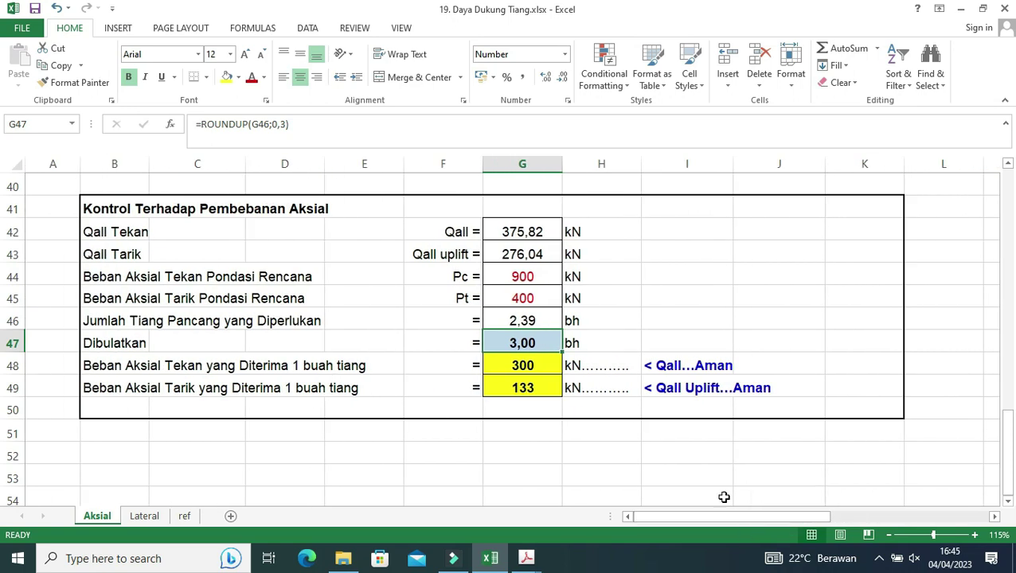
scroll(536, 291, up, 1)
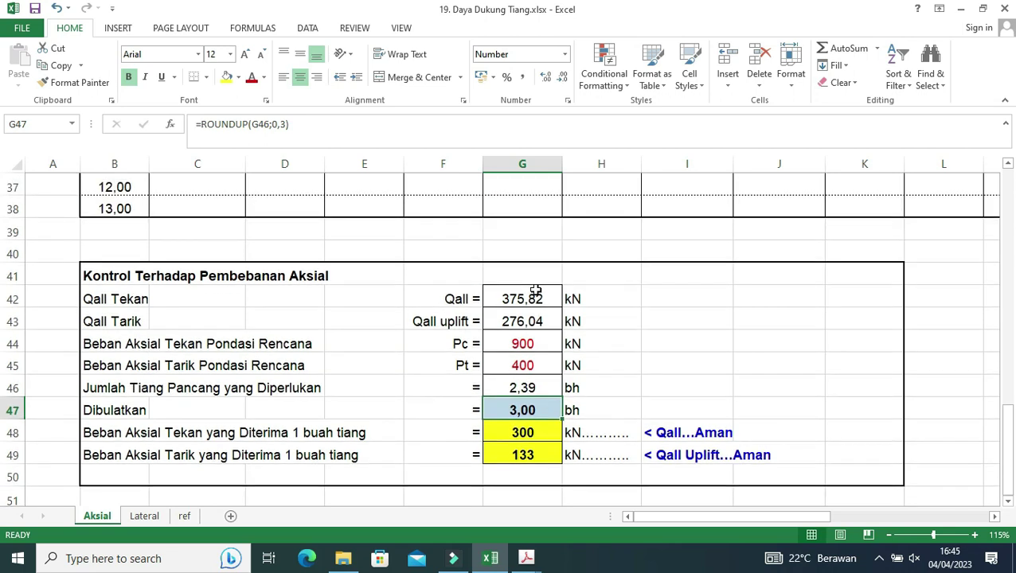
Return to the Lateral sheet and scroll up through the Brom's method analysis.
click(144, 516)
scroll(369, 413, up, 1)
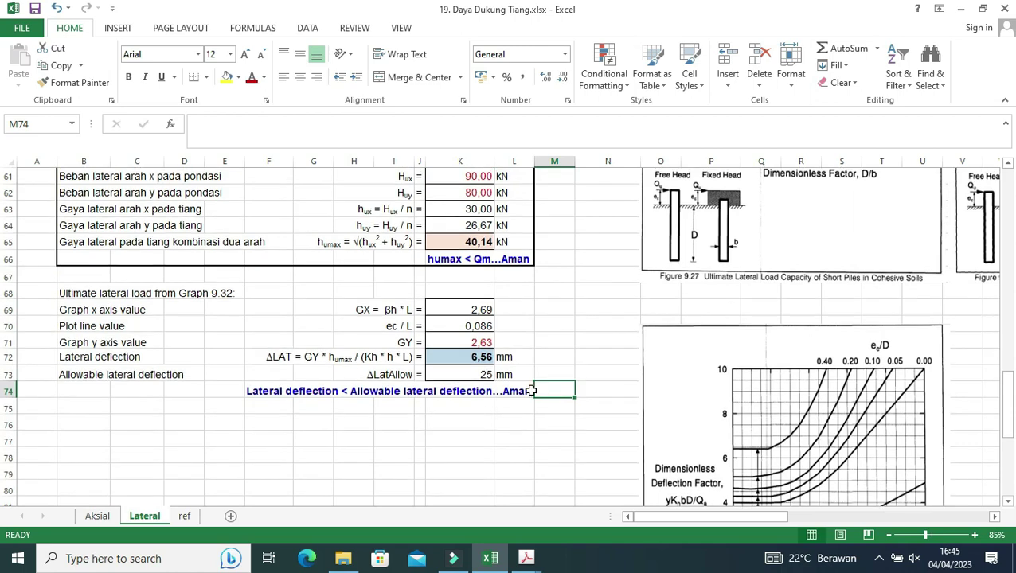
scroll(502, 358, up, 1)
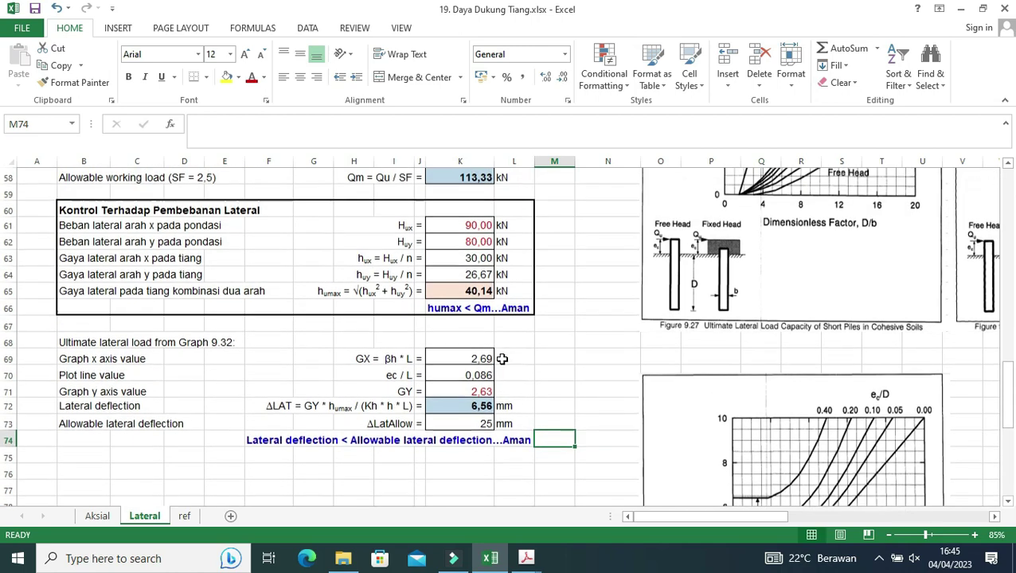
scroll(513, 424, up, 3)
scroll(513, 424, up, 2)
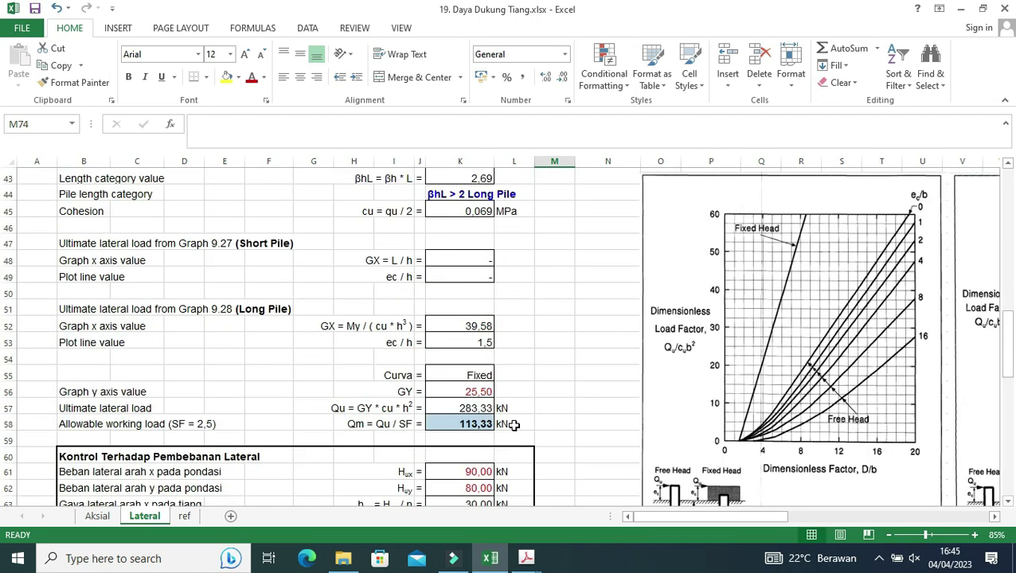
scroll(513, 424, up, 3)
scroll(513, 426, up, 2)
scroll(514, 426, up, 2)
scroll(514, 426, up, 5)
scroll(513, 426, up, 2)
scroll(513, 426, up, 1)
mouse_move(657, 516)
mouse_down()
mouse_move(726, 522)
mouse_move(646, 527)
mouse_up()
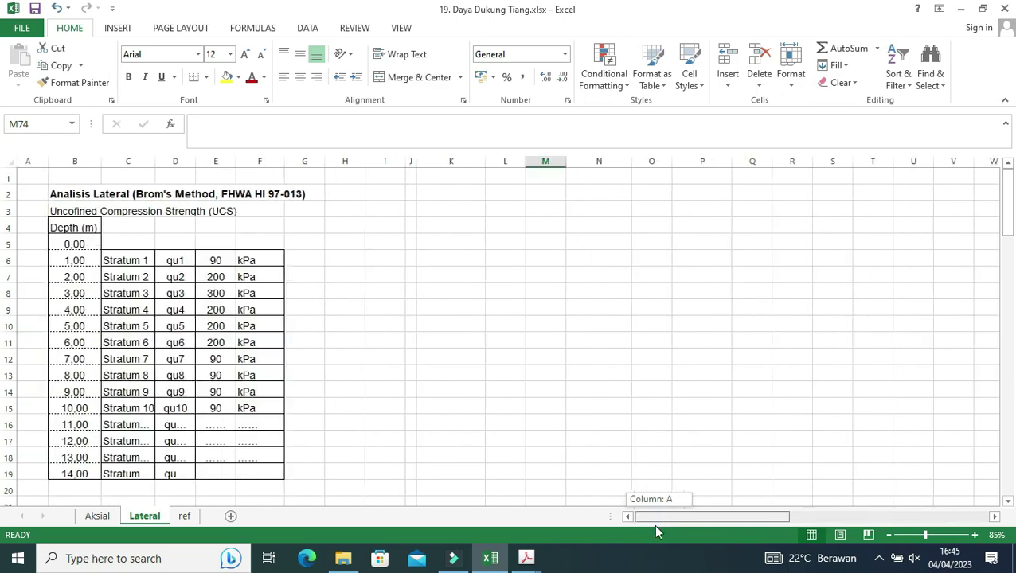
Inspect the qu formula in K36, then scroll back to row 1's title and stratum table.
scroll(521, 446, down, 4)
scroll(521, 446, down, 2)
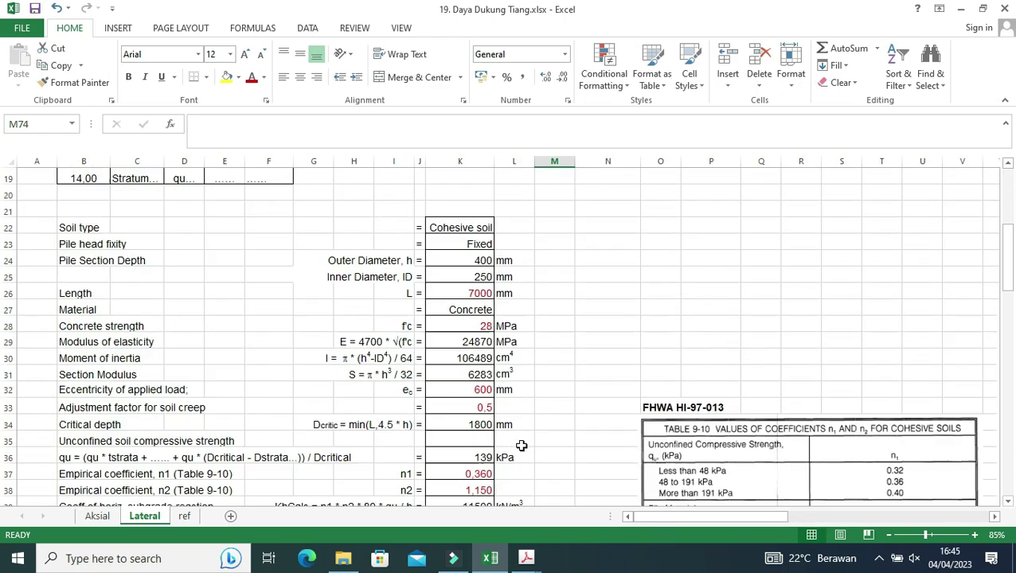
scroll(521, 446, down, 2)
scroll(522, 446, down, 1)
scroll(521, 446, up, 3)
click(481, 453)
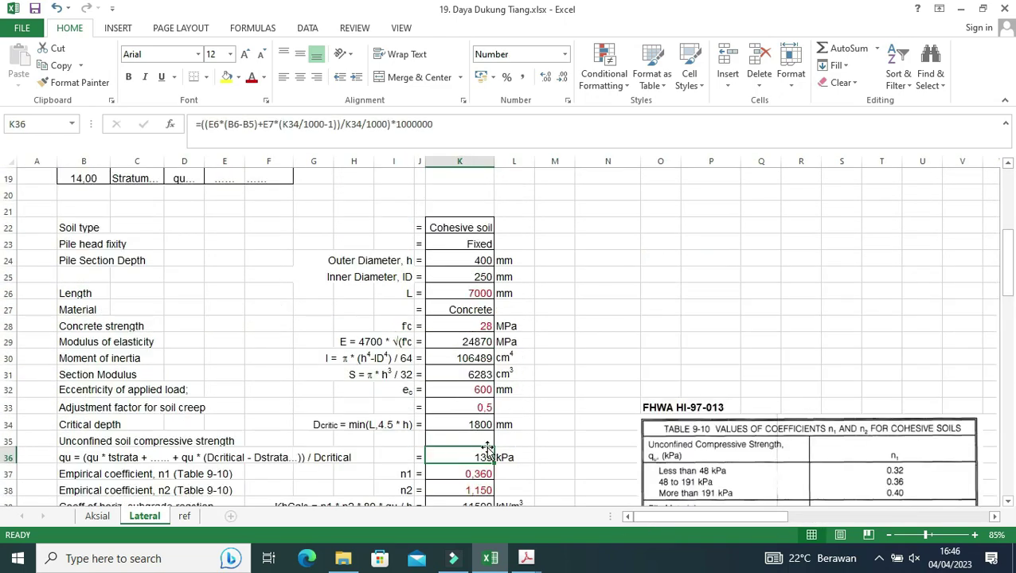
scroll(481, 448, up, 1)
scroll(480, 449, up, 3)
scroll(481, 448, up, 3)
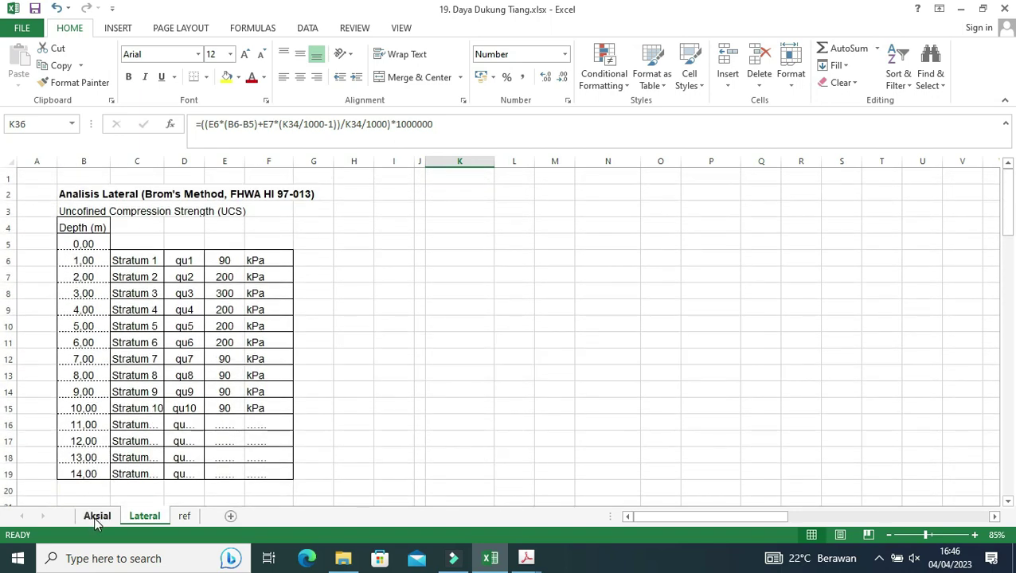
Show the Aksial sheet at 70% zoom, scrolled down to the Kontrol section.
click(95, 517)
scroll(650, 428, up, 1)
scroll(650, 427, up, 5)
scroll(651, 428, up, 4)
scroll(650, 429, up, 2)
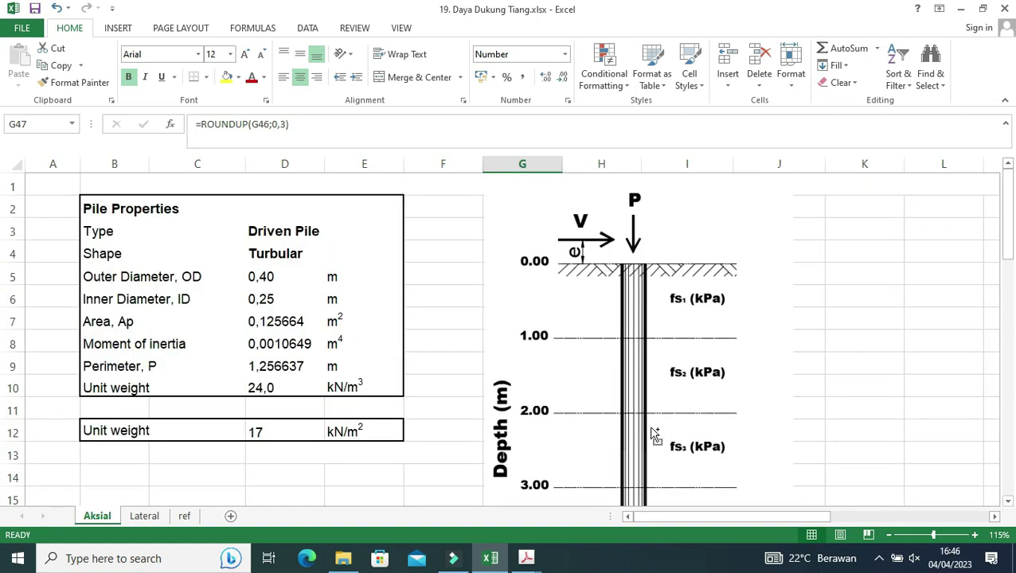
scroll(653, 435, down, 1)
scroll(653, 435, down, 1)
scroll(651, 430, down, 1)
scroll(650, 428, down, 1)
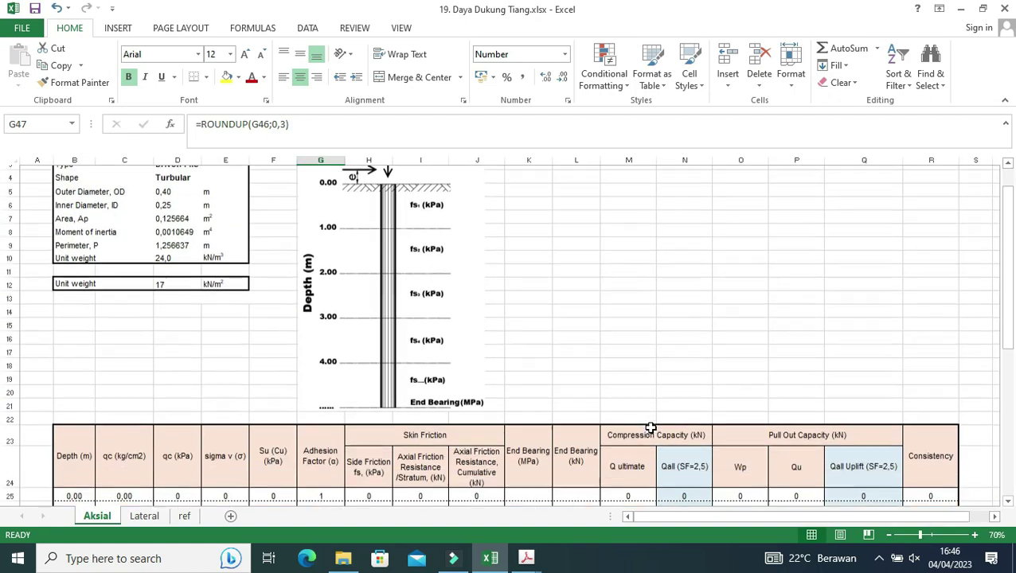
scroll(650, 428, down, 1)
scroll(649, 424, down, 2)
scroll(636, 421, down, 1)
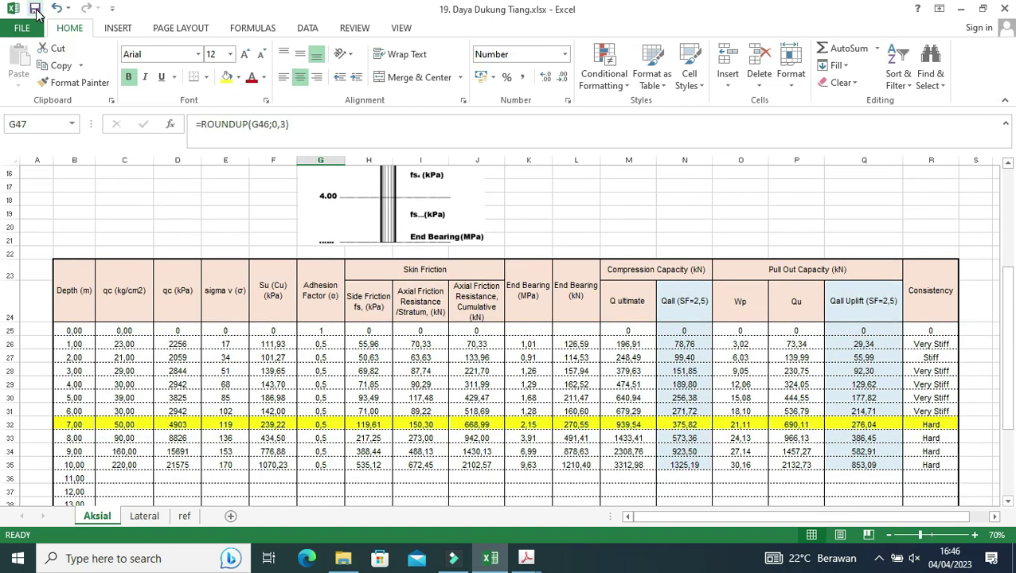
scroll(147, 200, down, 2)
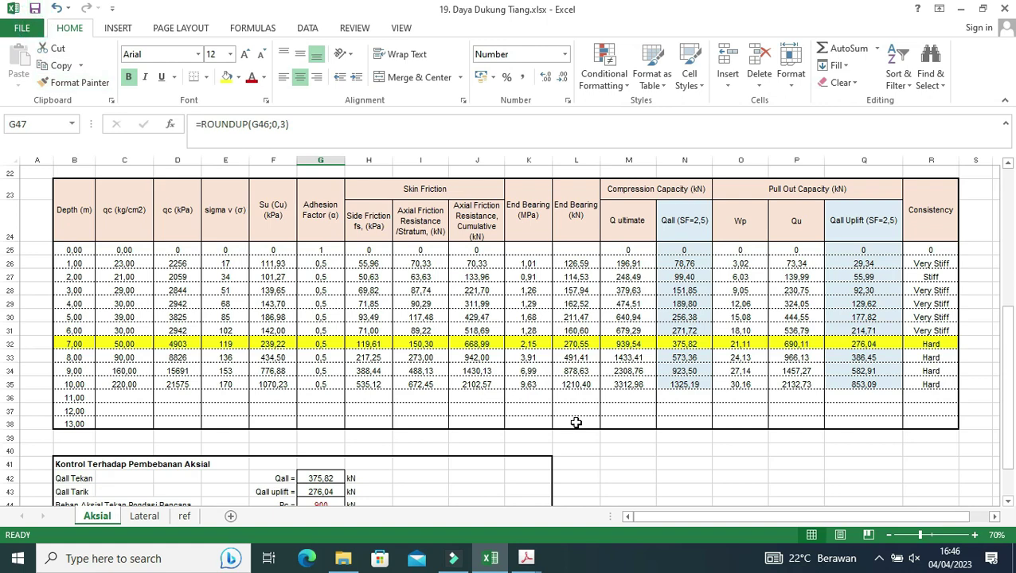
scroll(576, 423, down, 1)
scroll(576, 421, down, 1)
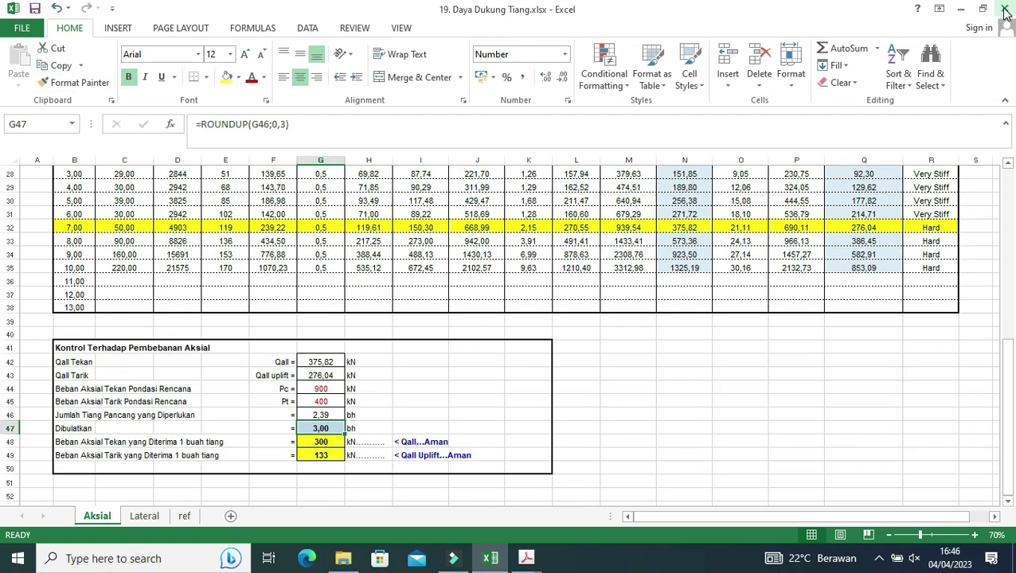